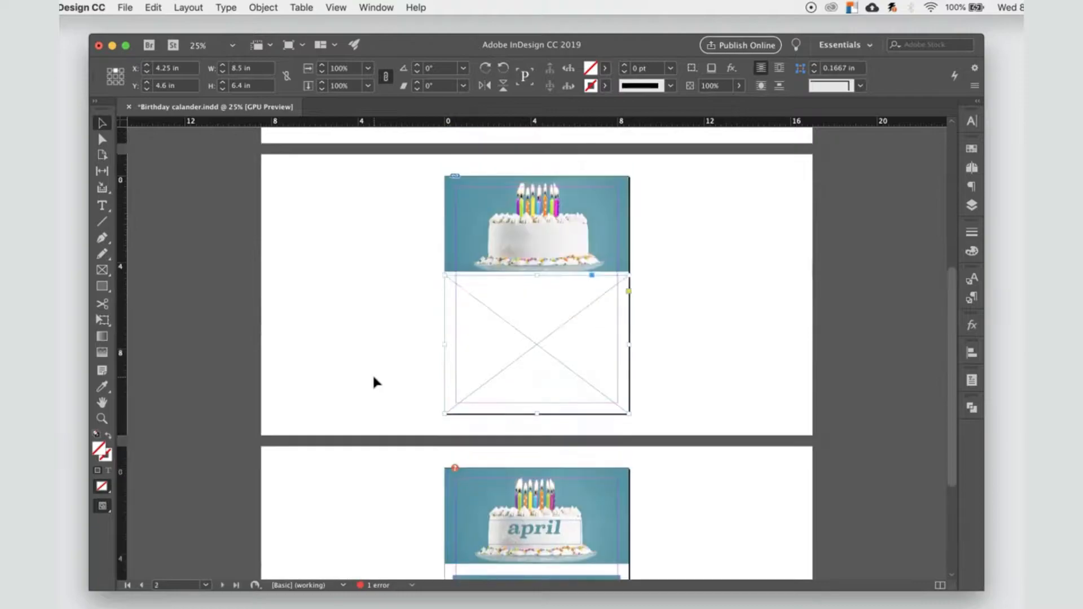
Step: Look over the layout, cake image and finished April pages of the sample birthday calendar
{"action": "left_click", "coordinate": [490, 229]}
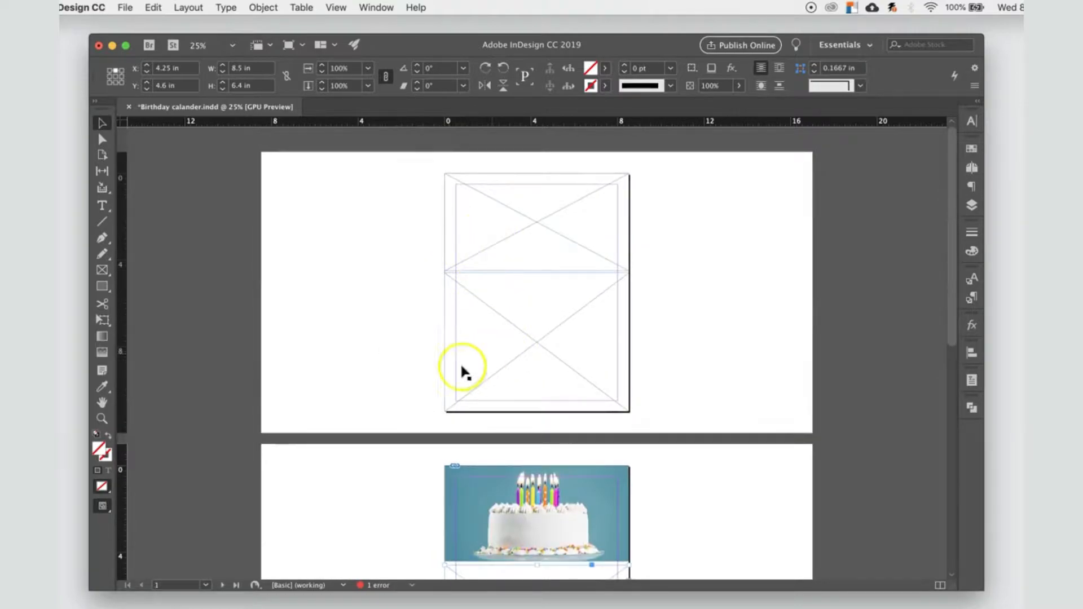
{"action": "scroll", "coordinate": [363, 495], "scroll_direction": "down", "scroll_amount": 5}
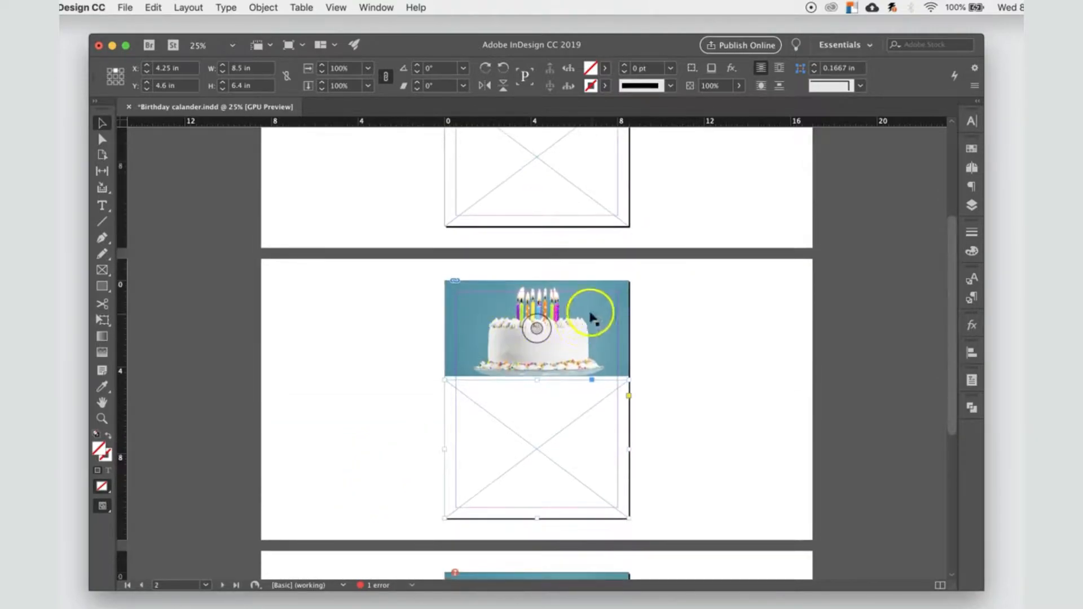
{"action": "scroll", "coordinate": [326, 436], "scroll_direction": "down", "scroll_amount": 5}
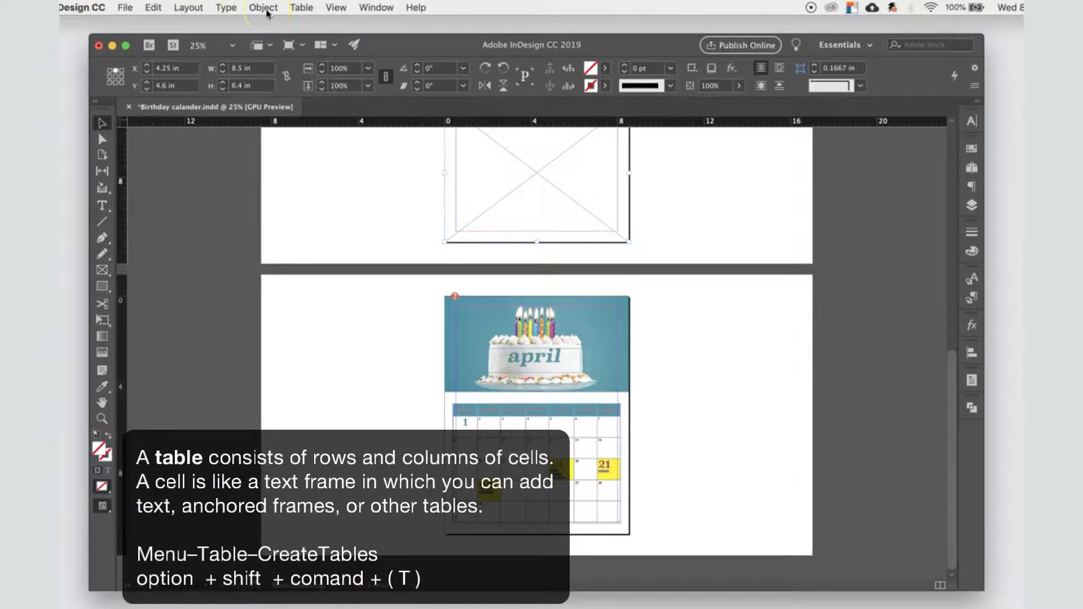
Step: Review the available table commands, including the table options, cell options, insert, delete and select choices
{"action": "left_click", "coordinate": [303, 8]}
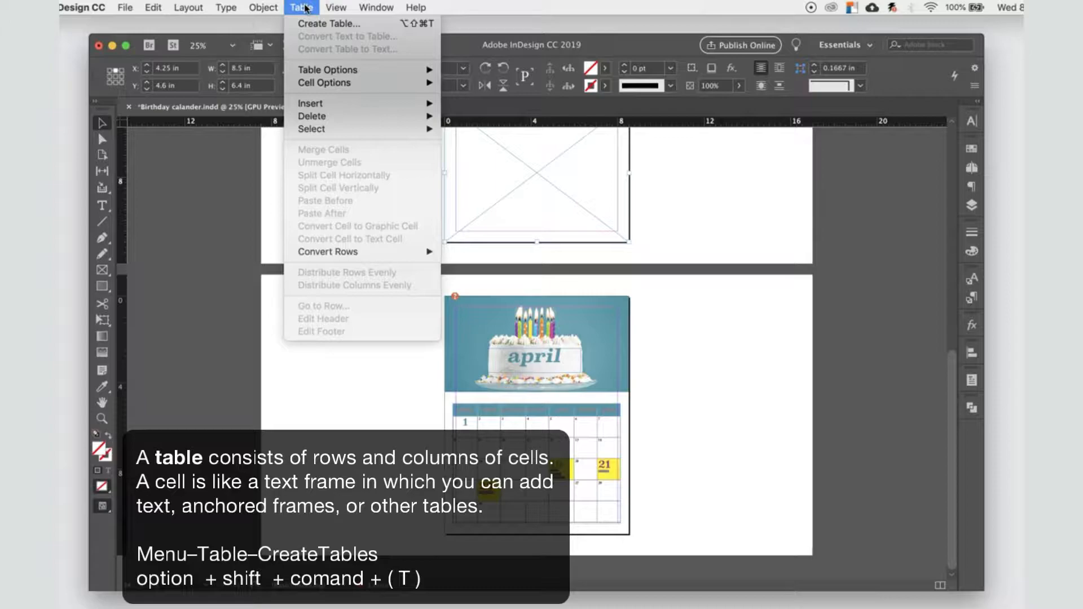
{"action": "left_click", "coordinate": [308, 25]}
{"action": "mouse_move", "coordinate": [327, 72]}
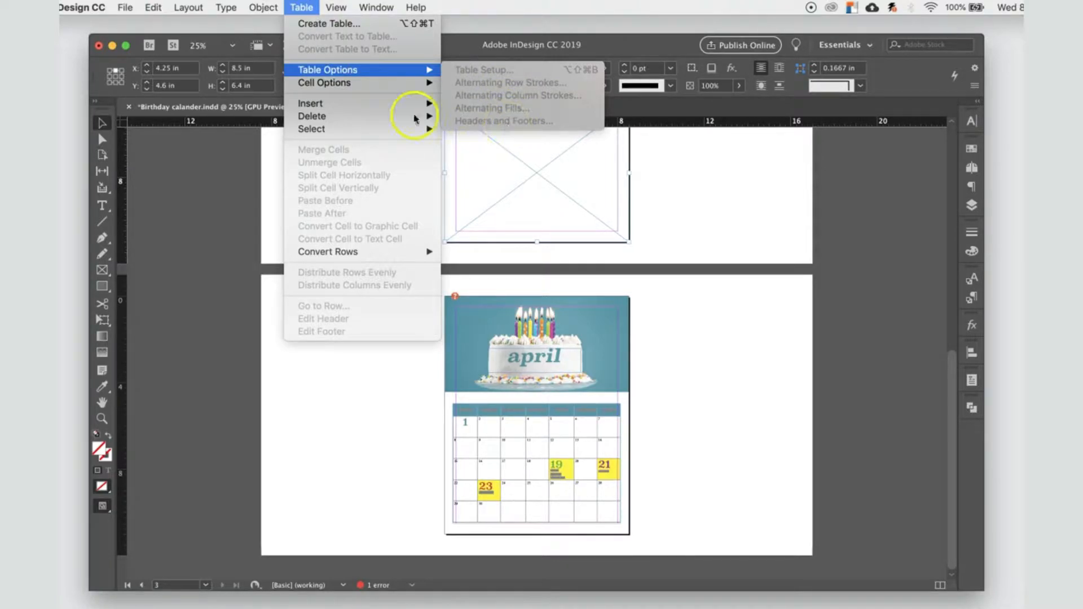
{"action": "mouse_move", "coordinate": [325, 103]}
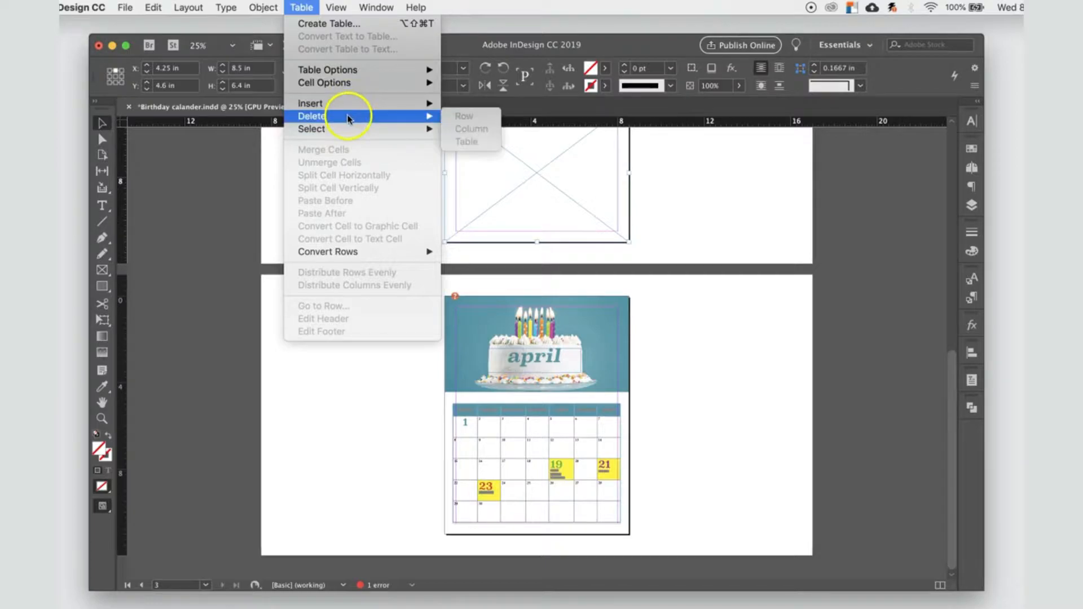
{"action": "mouse_move", "coordinate": [346, 131]}
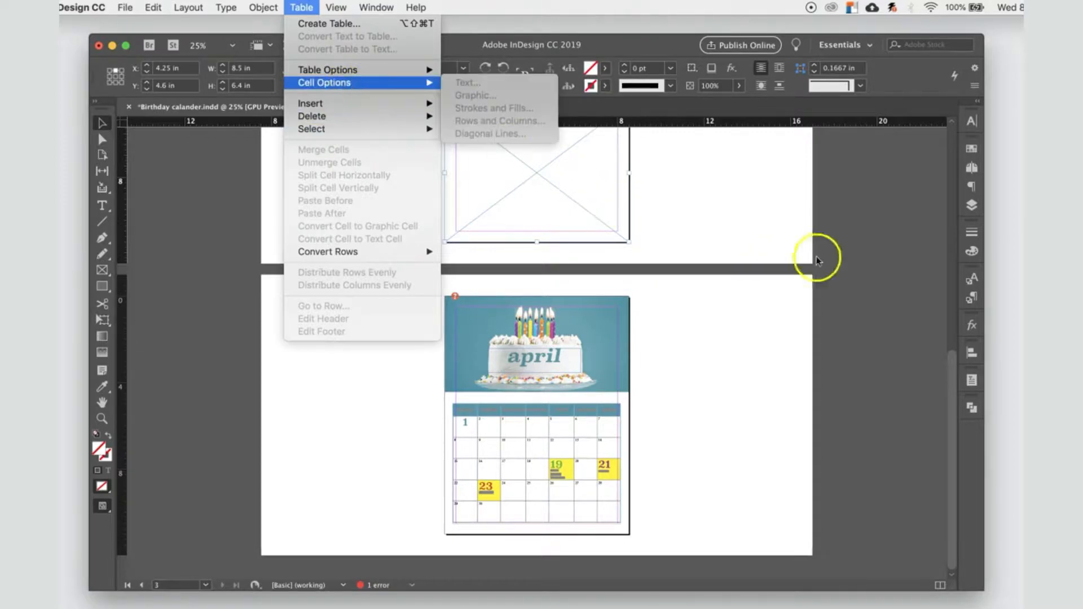
{"action": "left_click", "coordinate": [728, 217]}
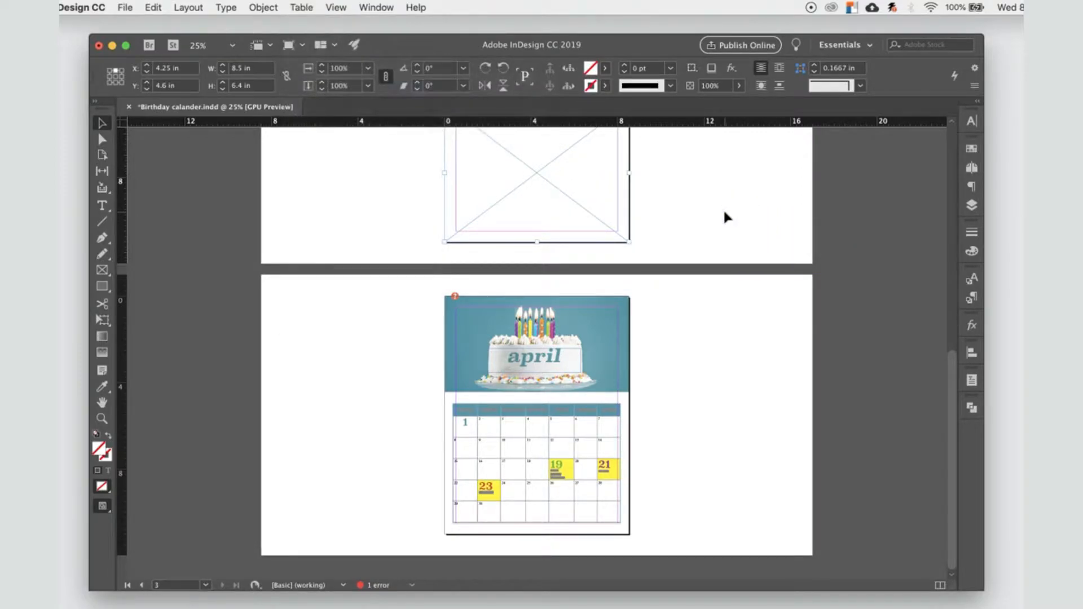
Step: Examine the sample's two-frame page layout and the cake image placed in the upper frame of its second page
{"action": "scroll", "coordinate": [725, 214], "scroll_direction": "up", "scroll_amount": 8}
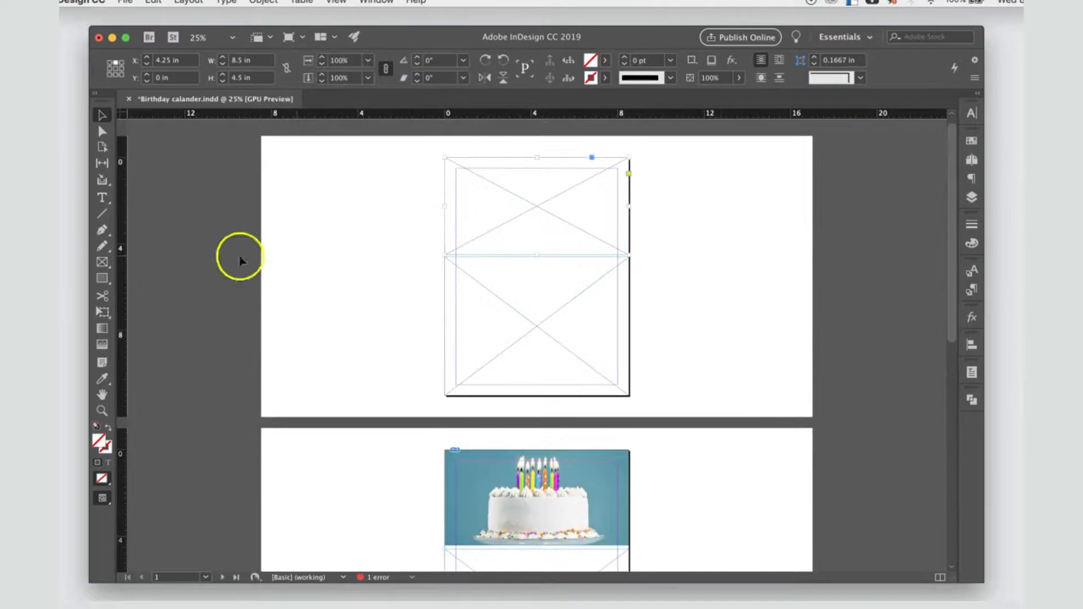
{"action": "left_click", "coordinate": [102, 270]}
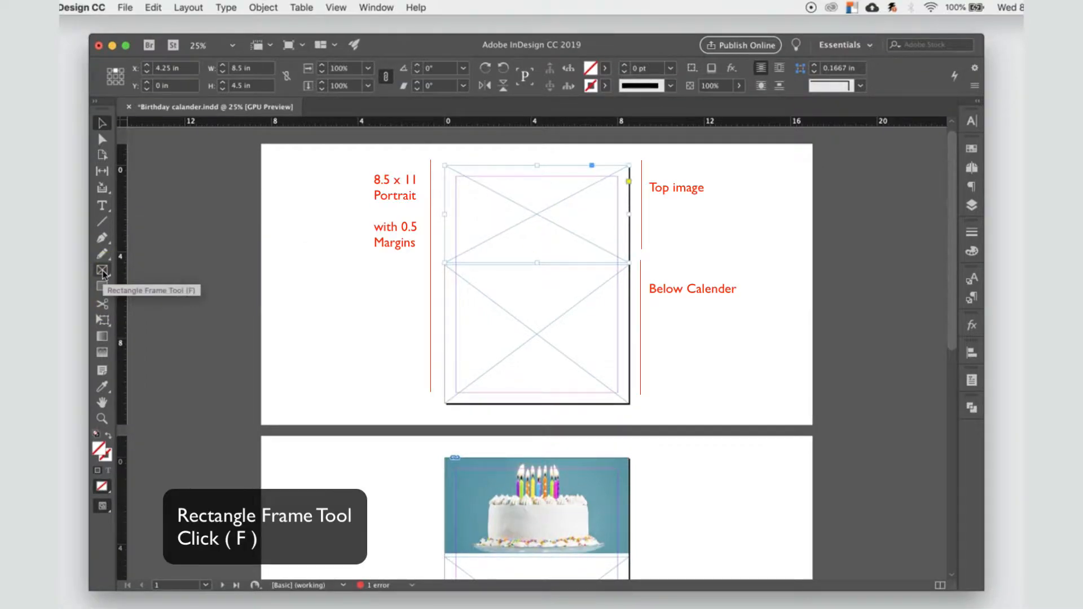
{"action": "left_click", "coordinate": [479, 248]}
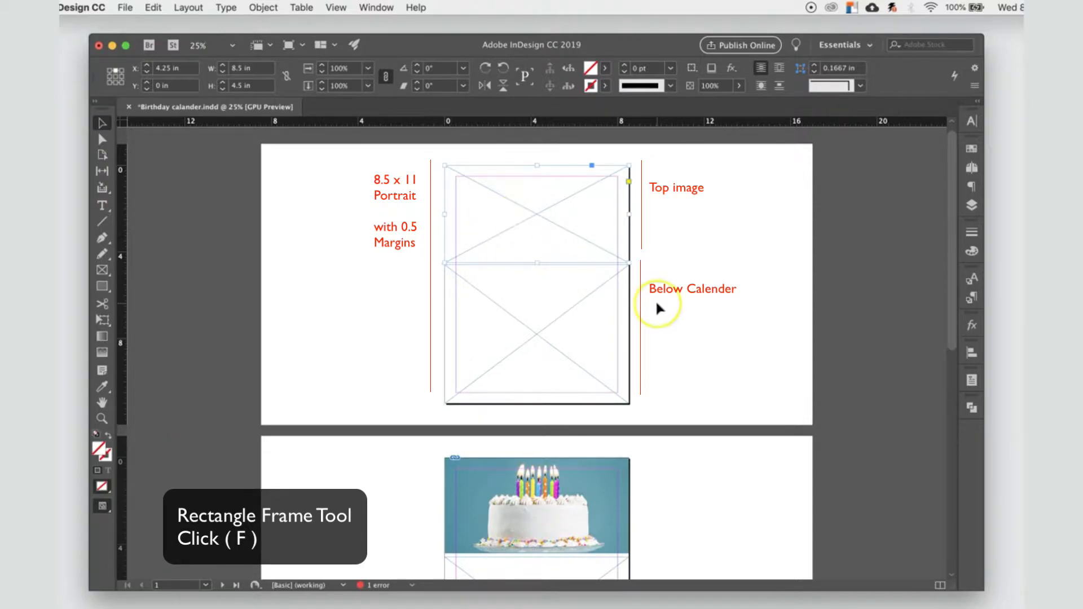
{"action": "scroll", "coordinate": [551, 297], "scroll_direction": "down", "scroll_amount": 1}
{"action": "scroll", "coordinate": [717, 325], "scroll_direction": "down", "scroll_amount": 5}
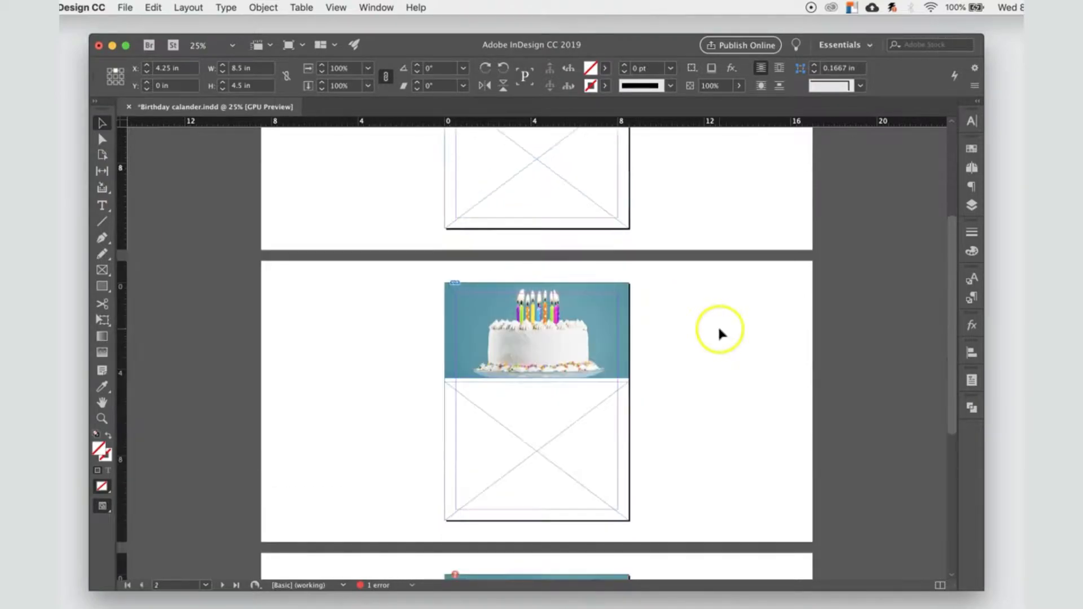
{"action": "scroll", "coordinate": [717, 325], "scroll_direction": "down", "scroll_amount": 3}
{"action": "left_click", "coordinate": [539, 259]}
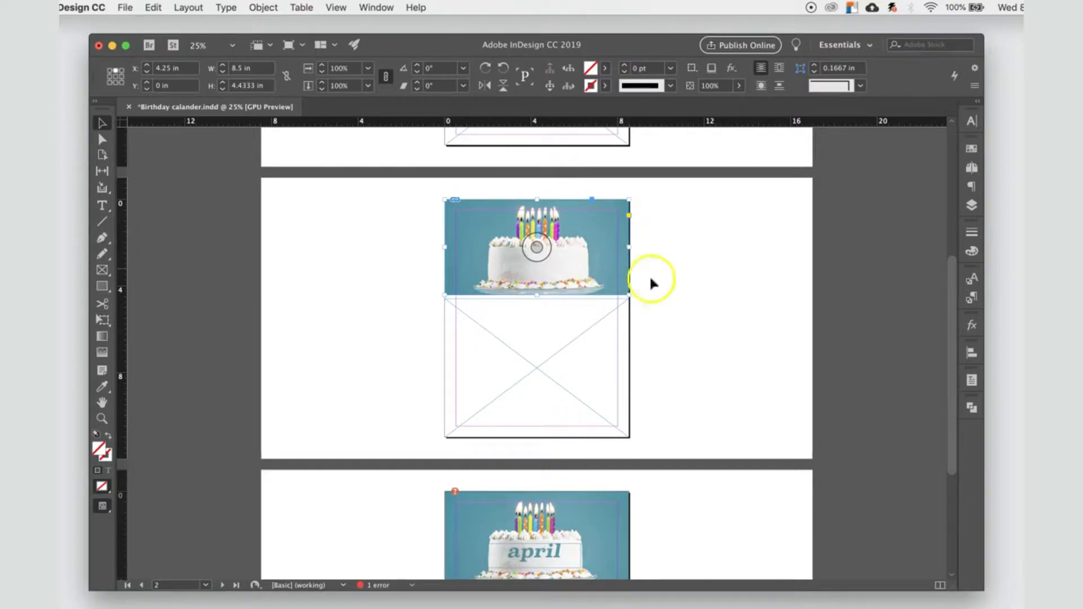
Step: Inspect the finished April page up close, including its weekday header, date cells and highlighted holidays
{"action": "scroll", "coordinate": [684, 343], "scroll_direction": "down", "scroll_amount": 5}
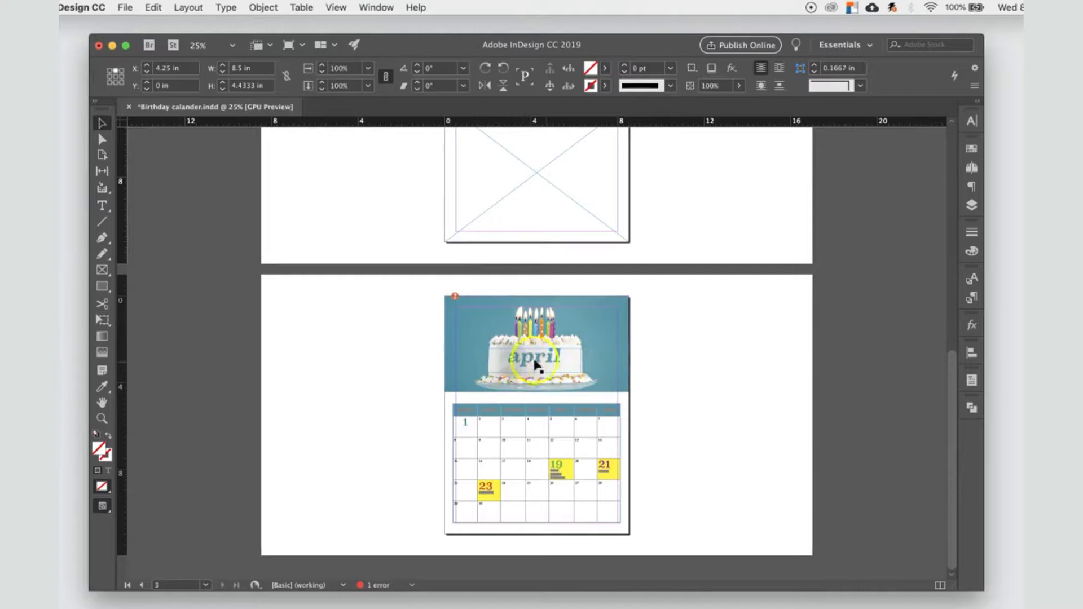
{"action": "left_click", "coordinate": [587, 354]}
{"action": "left_click", "coordinate": [551, 309]}
{"action": "left_click_drag", "start_coordinate": [476, 401], "coordinate": [653, 86]}
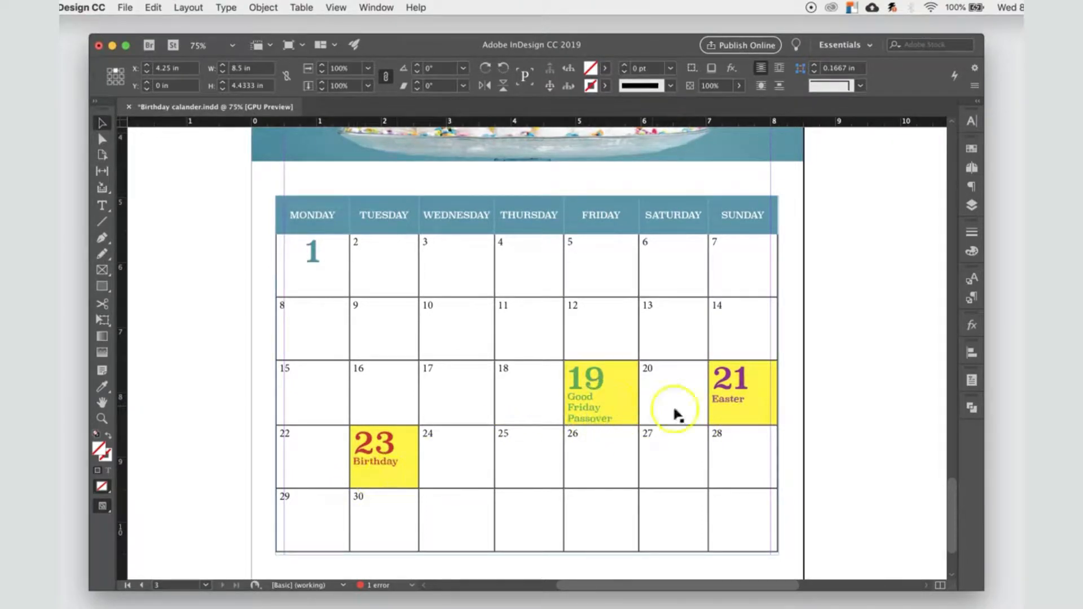
{"action": "scroll", "coordinate": [551, 476], "scroll_direction": "down", "scroll_amount": 1}
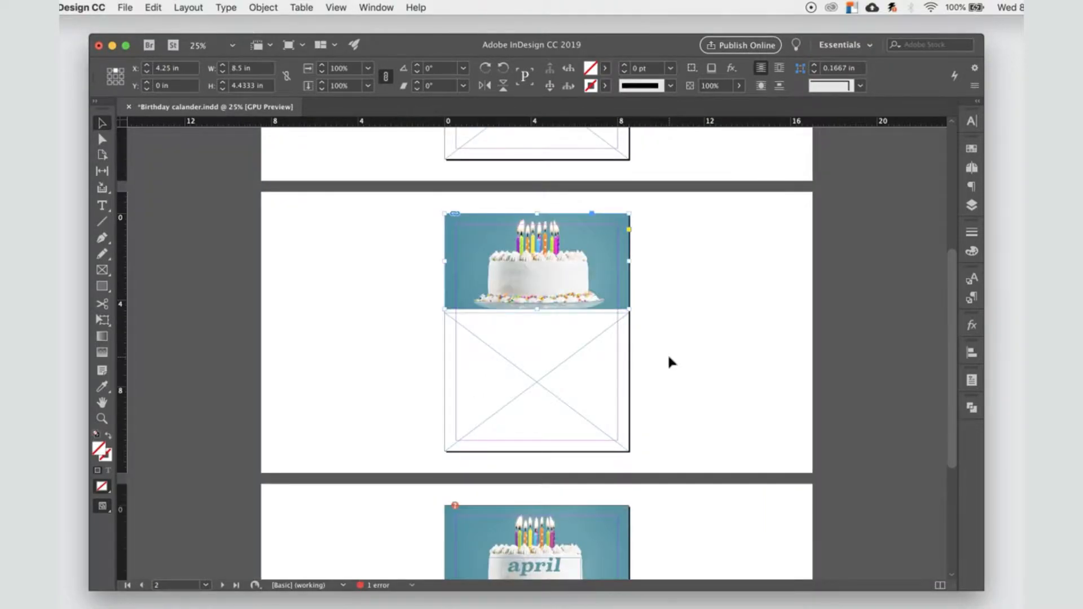
Step: Set up a new Letter print document in inches, 8.5 x 11 in portrait, one page, without facing pages, with 0.5 in margins
{"action": "key", "text": "super+n"}
{"action": "left_click", "coordinate": [626, 112]}
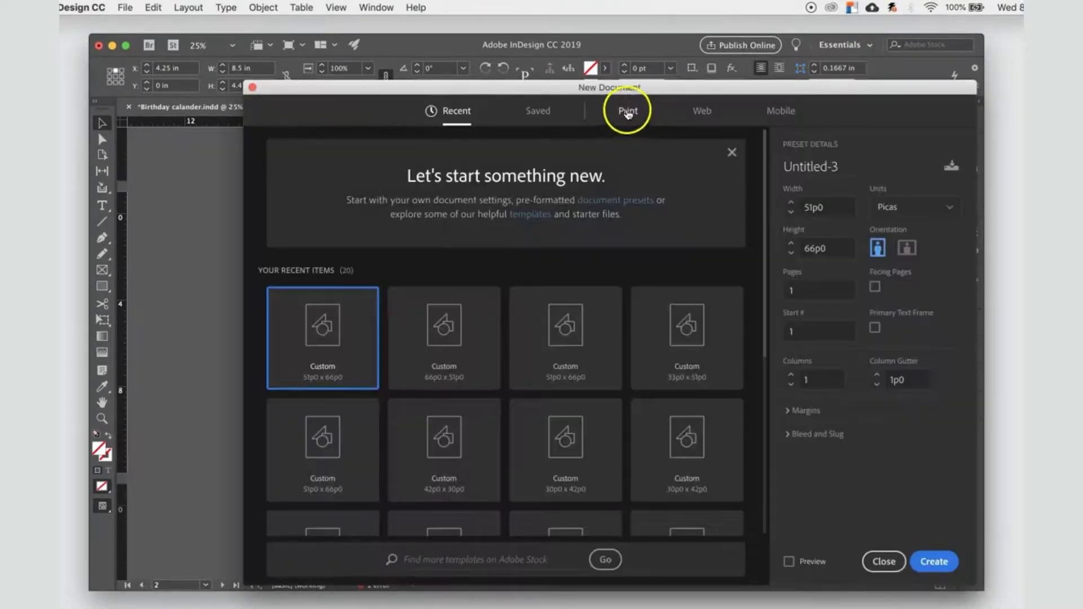
{"action": "left_click", "coordinate": [898, 210]}
{"action": "left_click", "coordinate": [913, 281]}
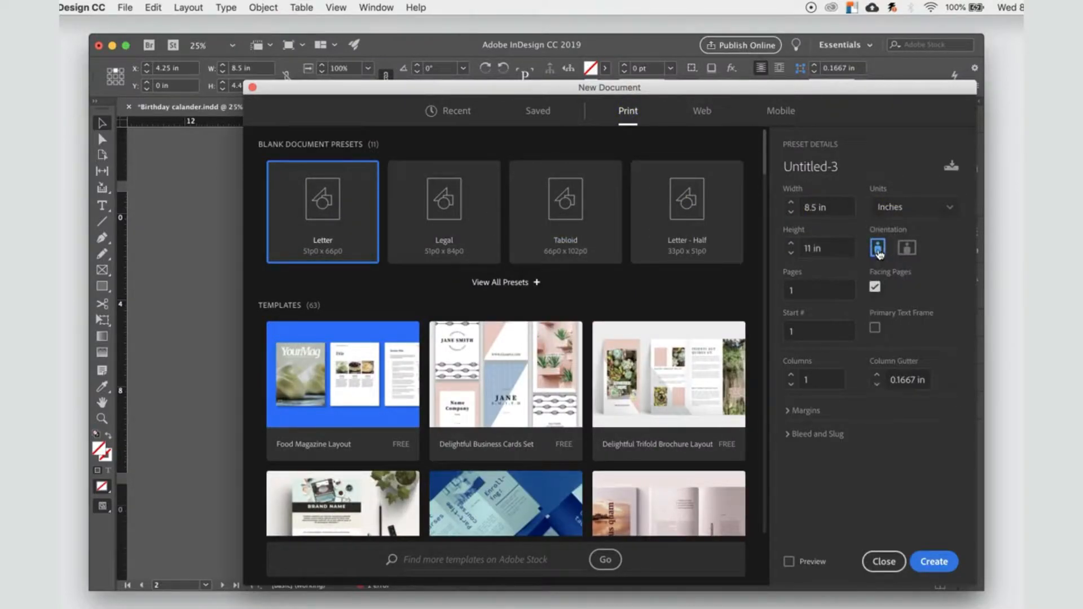
{"action": "left_click", "coordinate": [805, 291]}
{"action": "left_click", "coordinate": [875, 287]}
{"action": "left_click", "coordinate": [829, 442]}
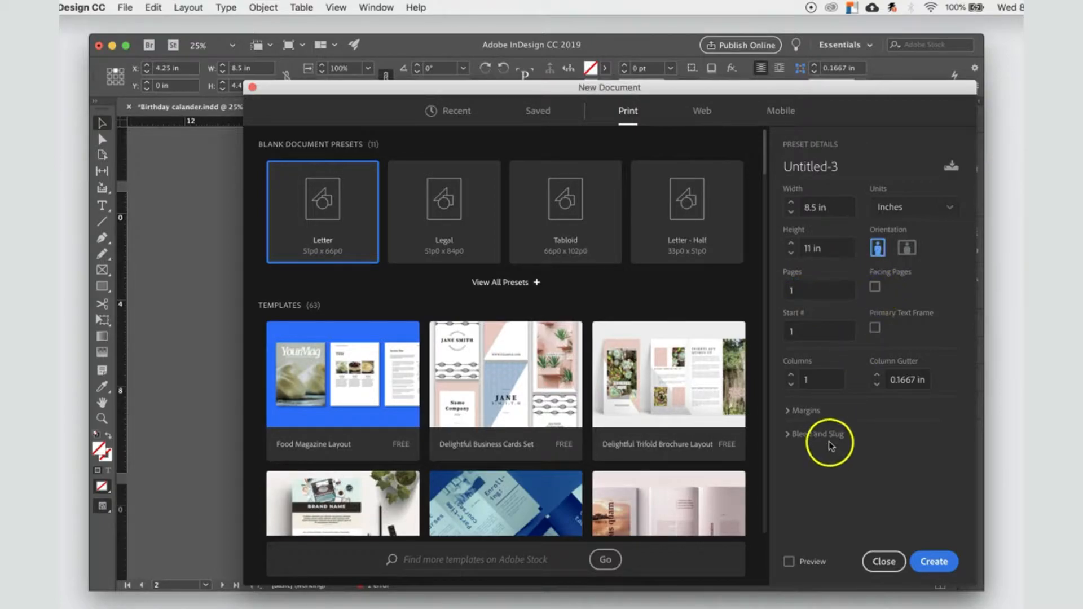
{"action": "left_click", "coordinate": [807, 412]}
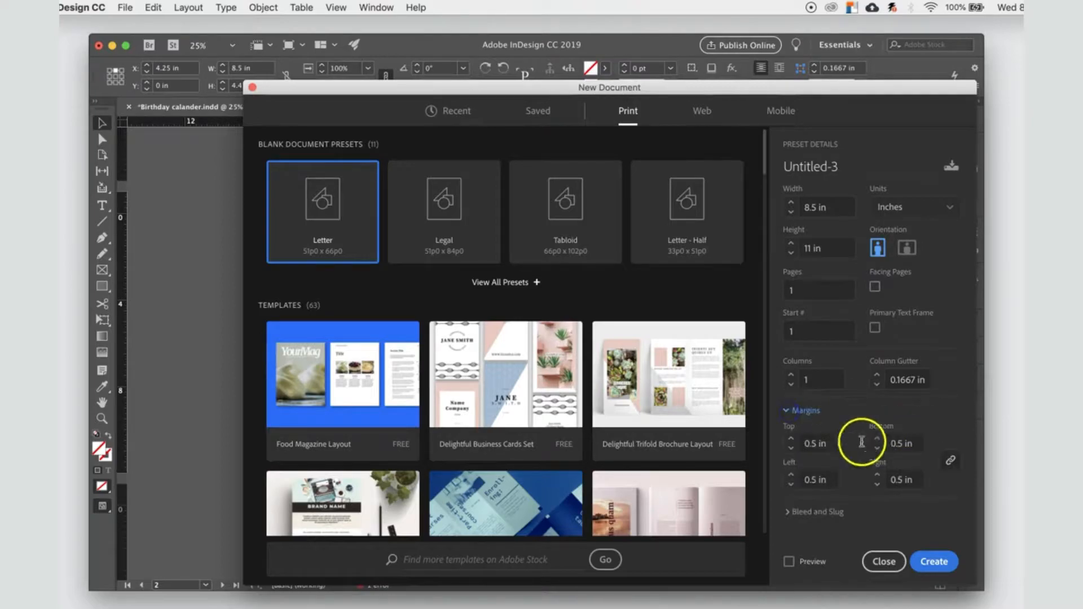
{"action": "left_click", "coordinate": [829, 454]}
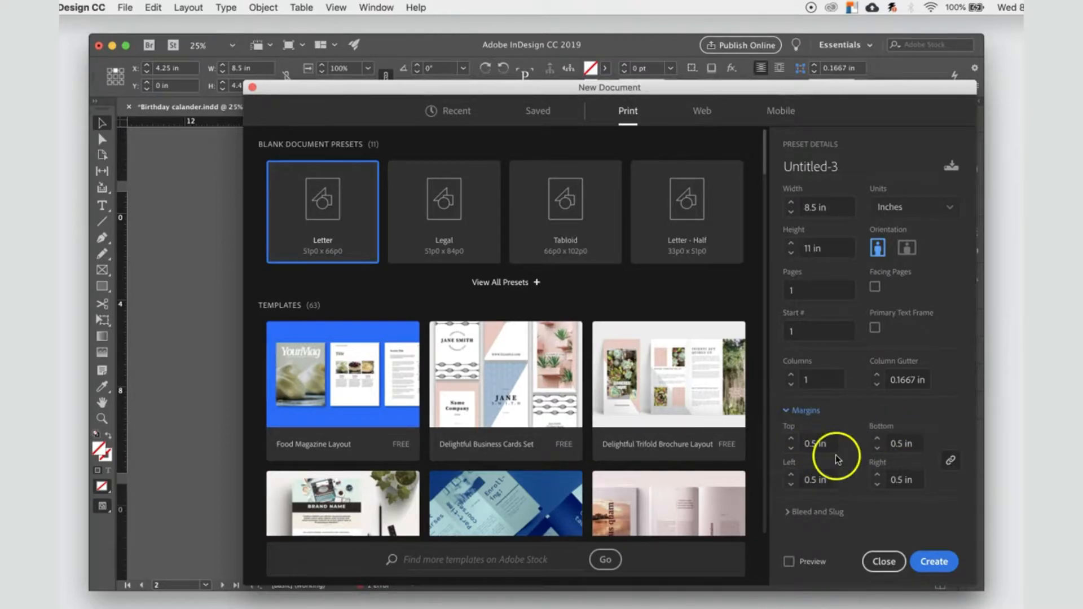
Step: Name the new document Birthday_Calander_ followed by the designer's surname and create it
{"action": "left_click", "coordinate": [846, 165]}
{"action": "key", "text": "super+a"}
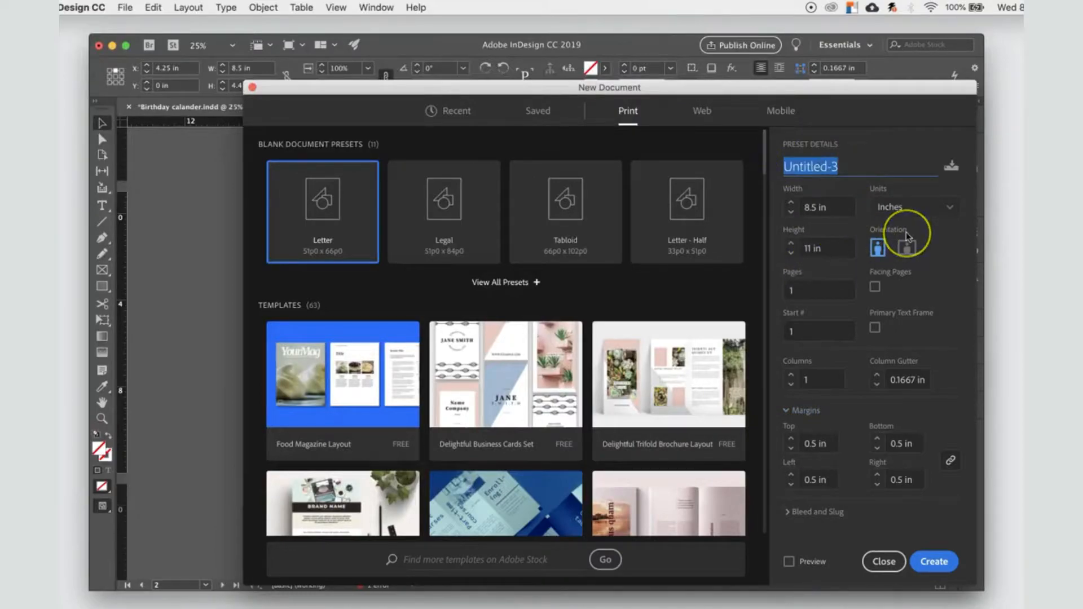
{"action": "type", "text": "Birthday "}
{"action": "type", "text": "Calander_"}
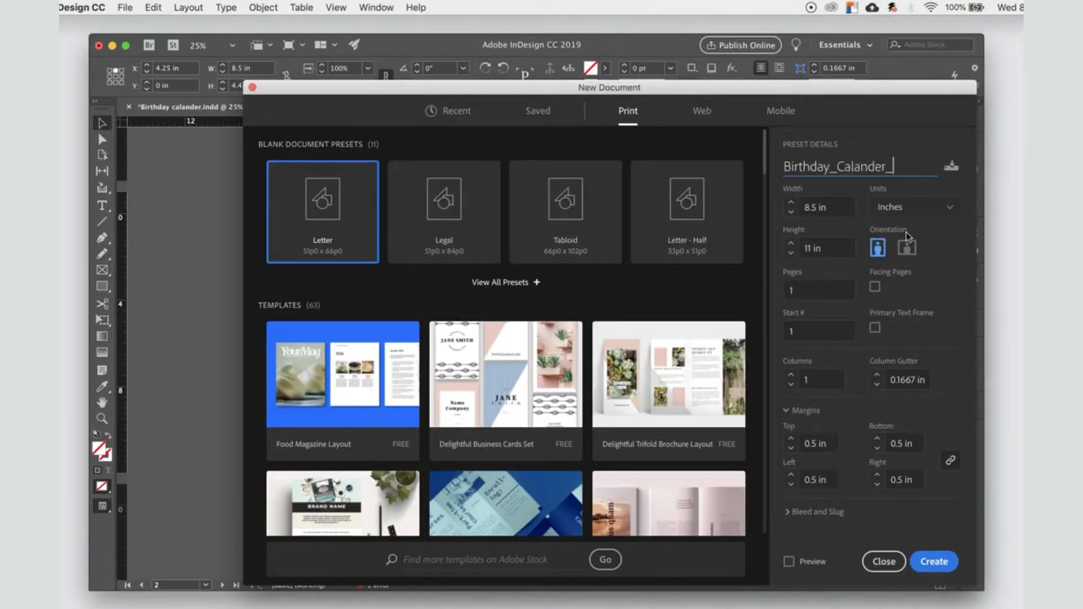
{"action": "type", "text": "leech"}
{"action": "left_click", "coordinate": [953, 559]}
{"action": "left_click", "coordinate": [463, 276]}
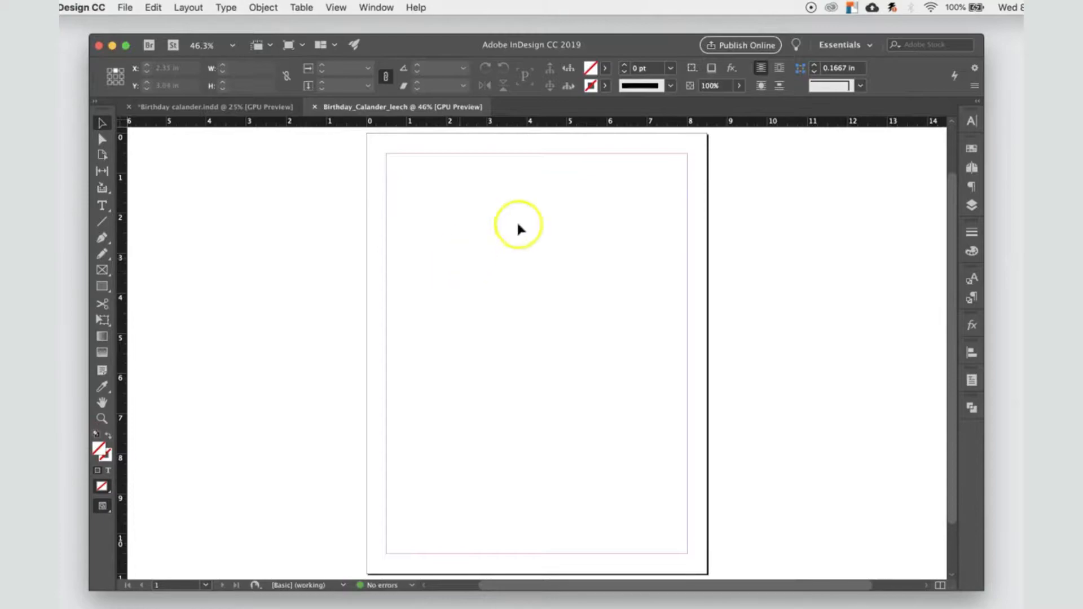
{"action": "left_click_drag", "start_coordinate": [615, 45], "coordinate": [589, 46]}
{"action": "double_click", "coordinate": [963, 110]}
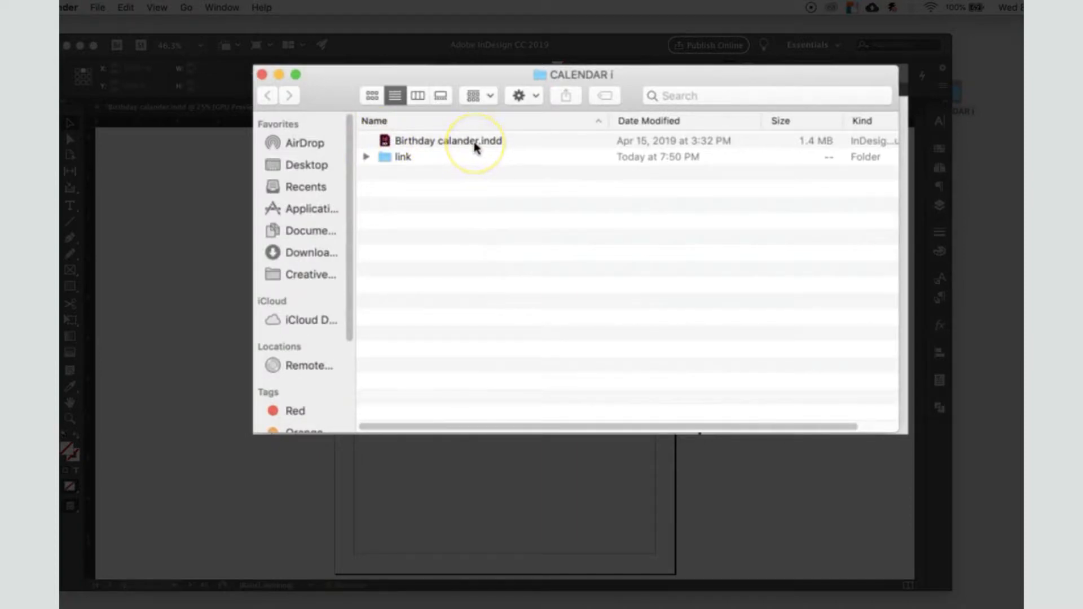
{"action": "left_click", "coordinate": [366, 157]}
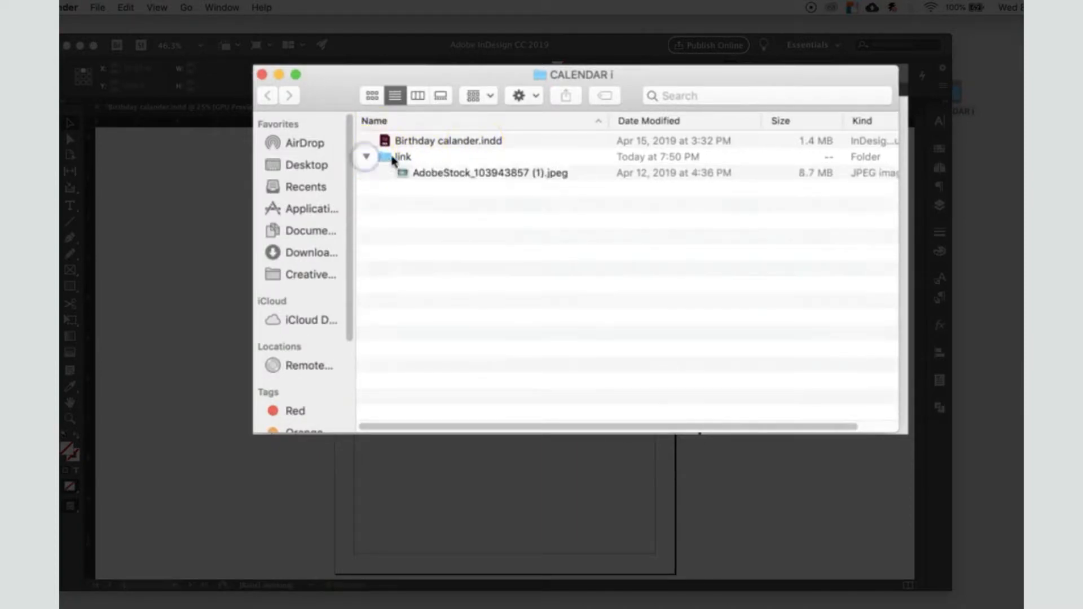
{"action": "left_click", "coordinate": [507, 175]}
{"action": "key", "text": "space"}
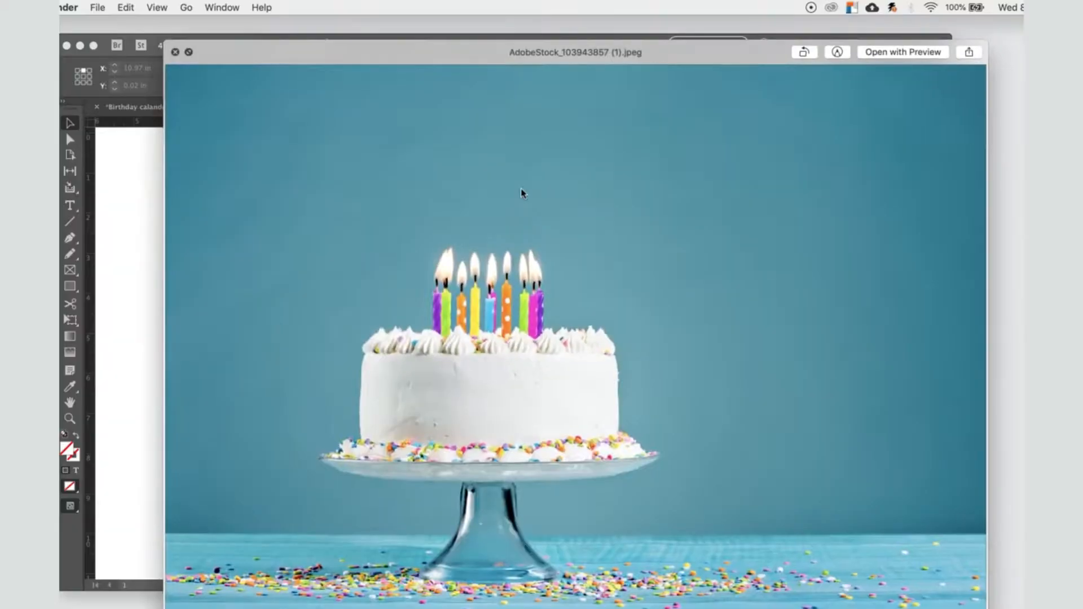
{"action": "key", "text": "space"}
{"action": "key", "text": "cmd+w"}
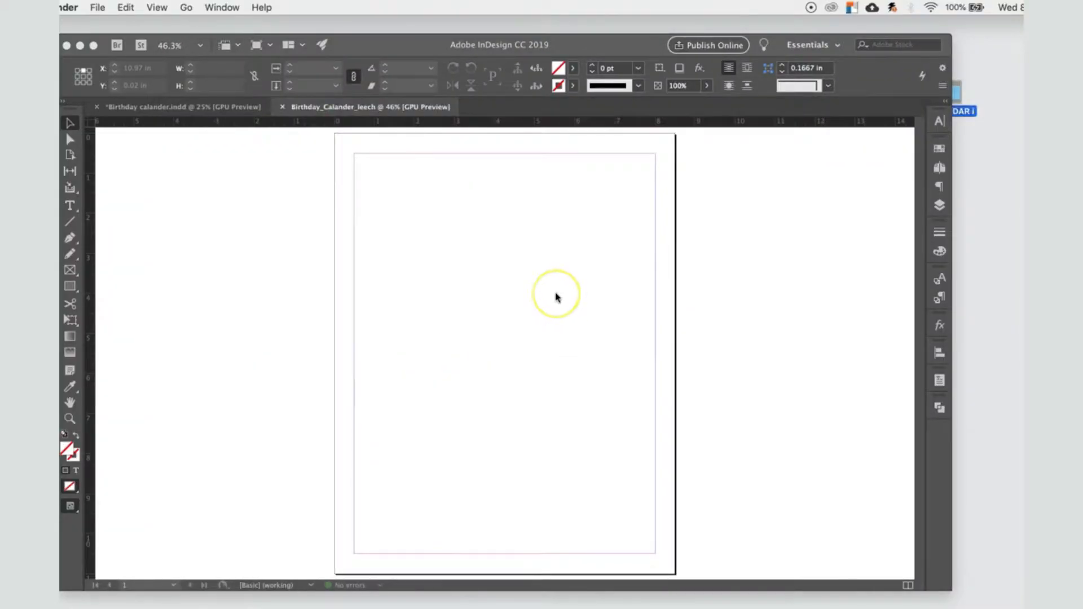
{"action": "left_click", "coordinate": [555, 297]}
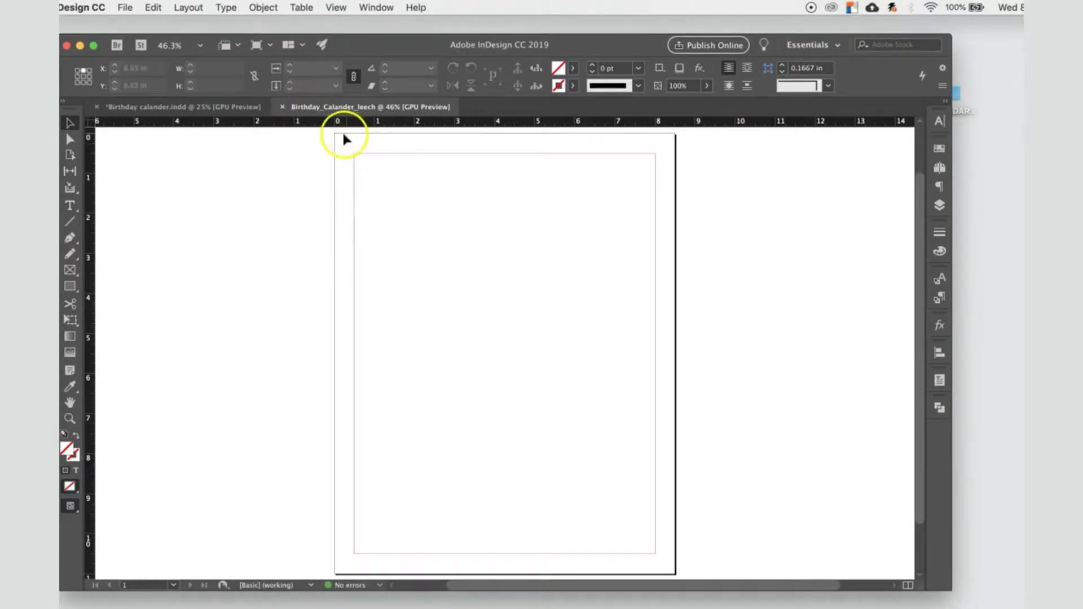
Step: Check the upper frame's width and height in the sample Birthday calander.indd, and return to the new document
{"action": "left_click", "coordinate": [219, 108]}
{"action": "scroll", "coordinate": [280, 327], "scroll_direction": "up", "scroll_amount": 5}
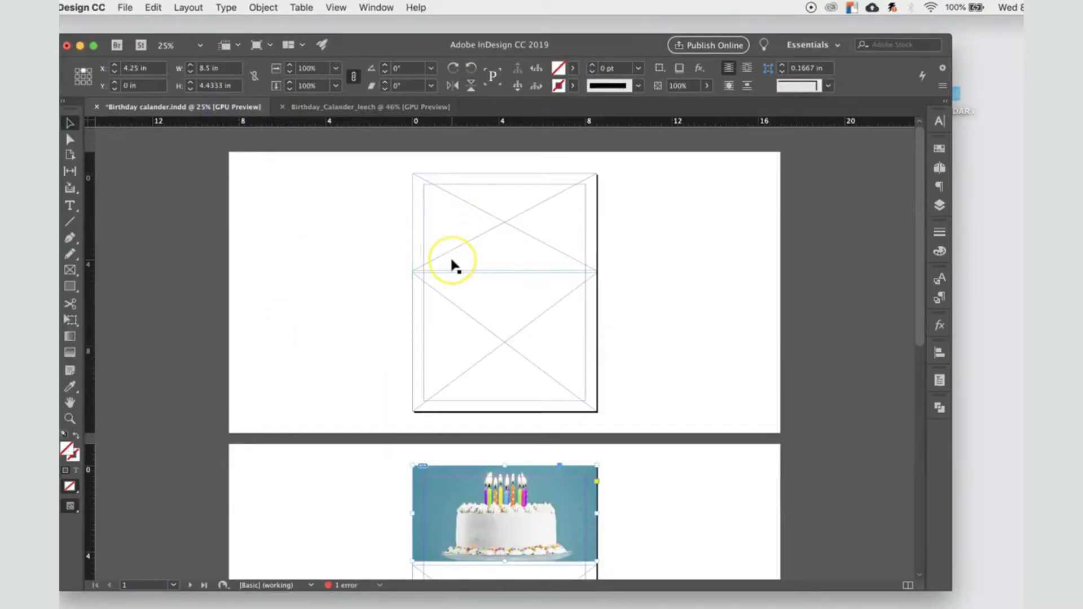
{"action": "left_click", "coordinate": [465, 352]}
{"action": "left_click", "coordinate": [484, 230]}
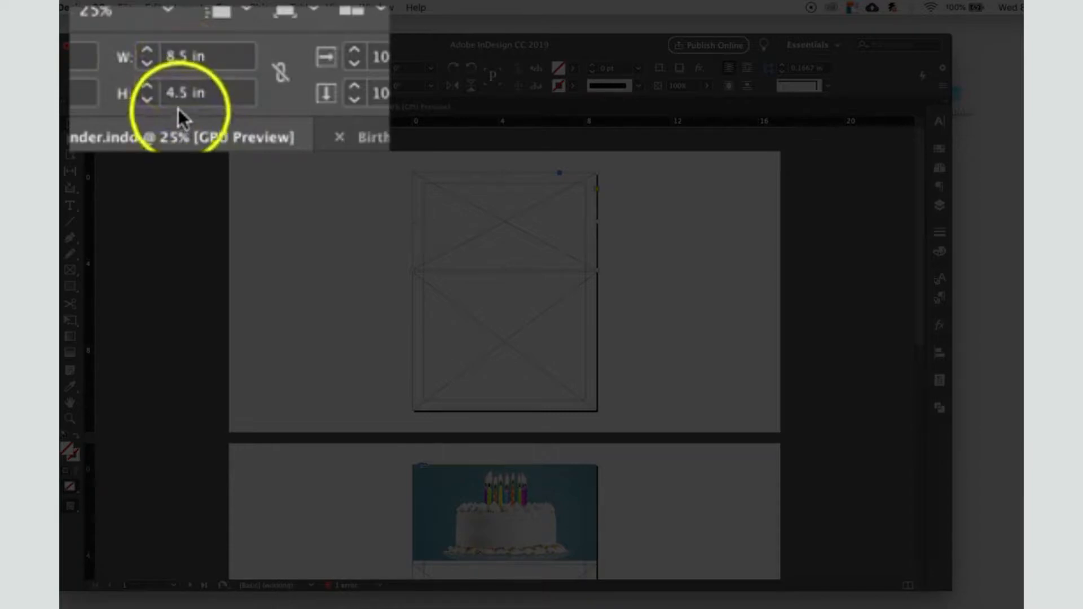
{"action": "left_click", "coordinate": [359, 135]}
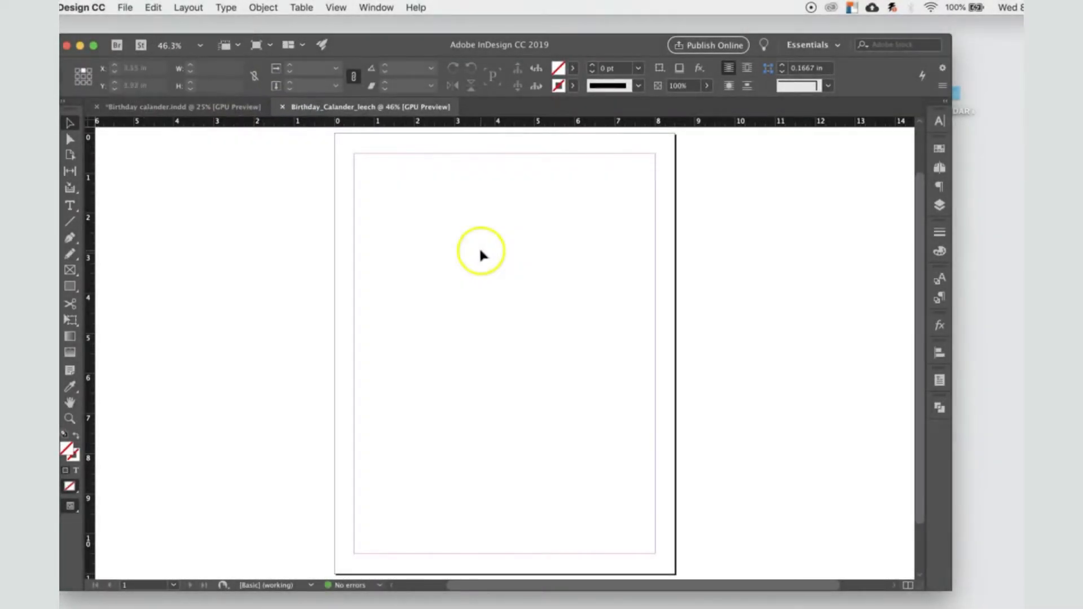
Step: Draw a rectangle frame 8.5 in wide and 4.5 in high across the top of the page, starting at its upper-left corner
{"action": "left_click", "coordinate": [71, 271]}
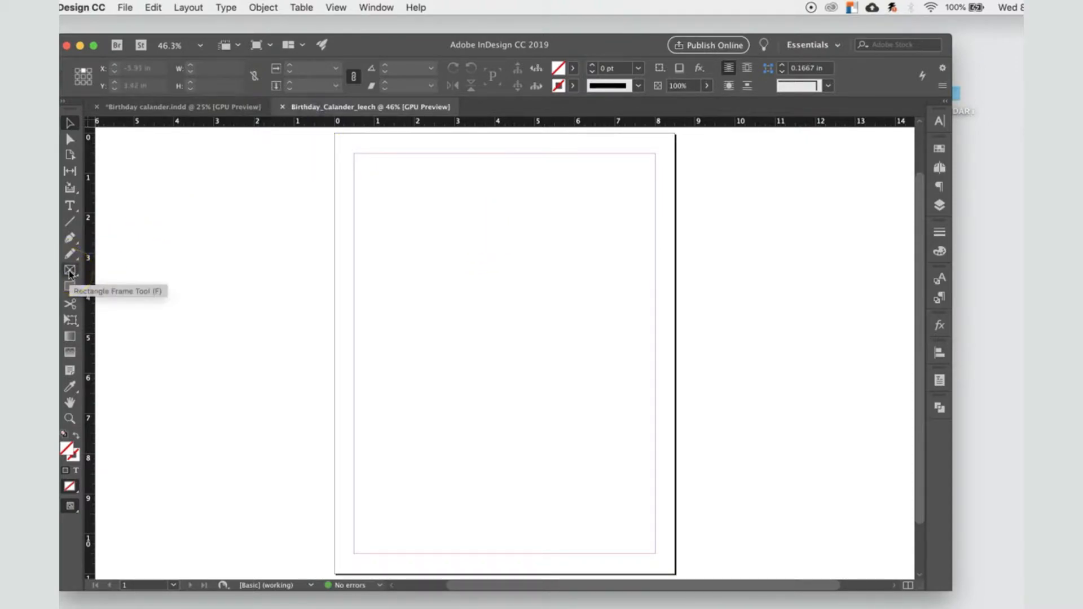
{"action": "left_click", "coordinate": [394, 191]}
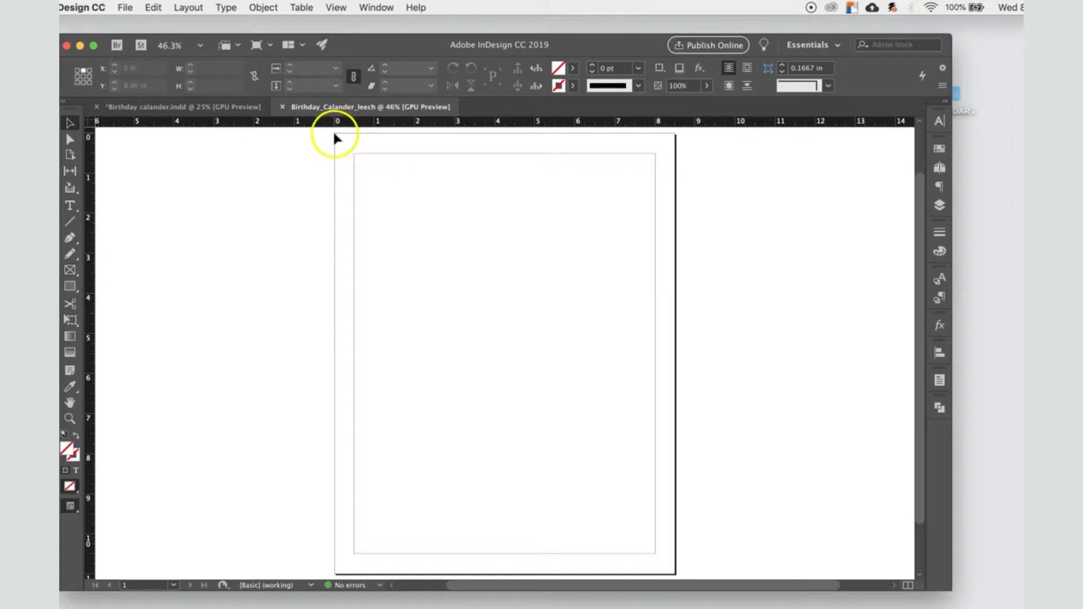
{"action": "left_click", "coordinate": [70, 270]}
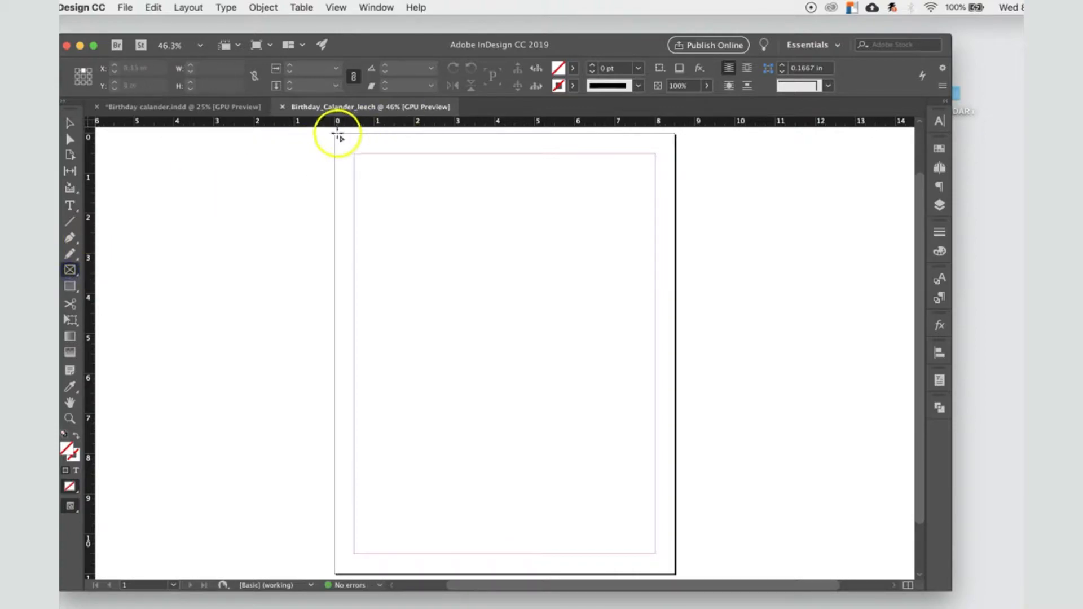
{"action": "left_click_drag", "start_coordinate": [334, 134], "coordinate": [675, 307]}
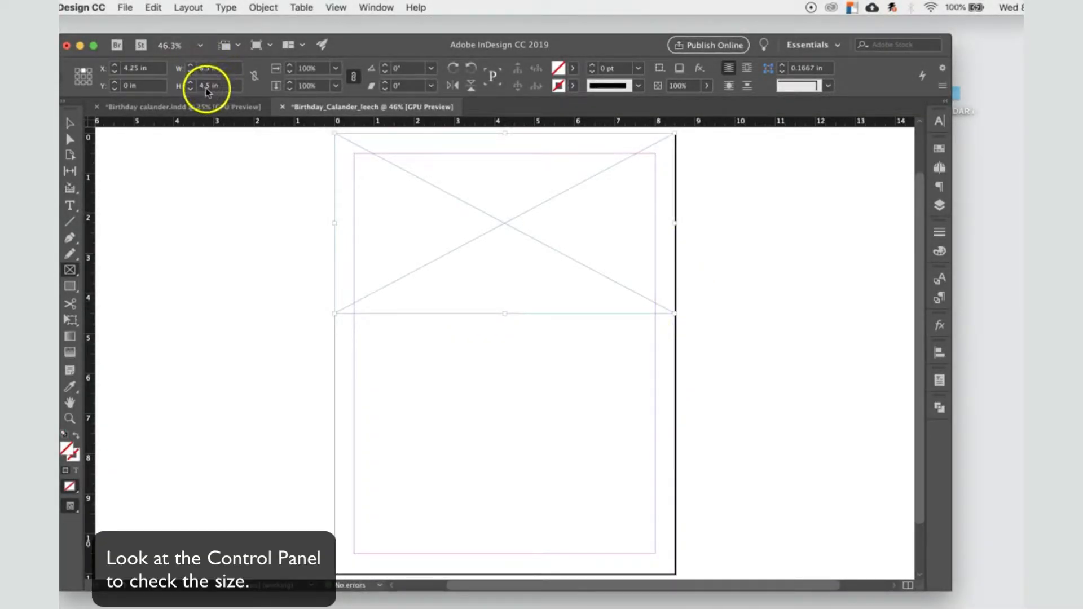
Step: Draw a second rectangle frame 8.5 x 6.4 in from the page's lower-left corner up to just below the first frame
{"action": "scroll", "coordinate": [379, 421], "scroll_direction": "down", "scroll_amount": 2}
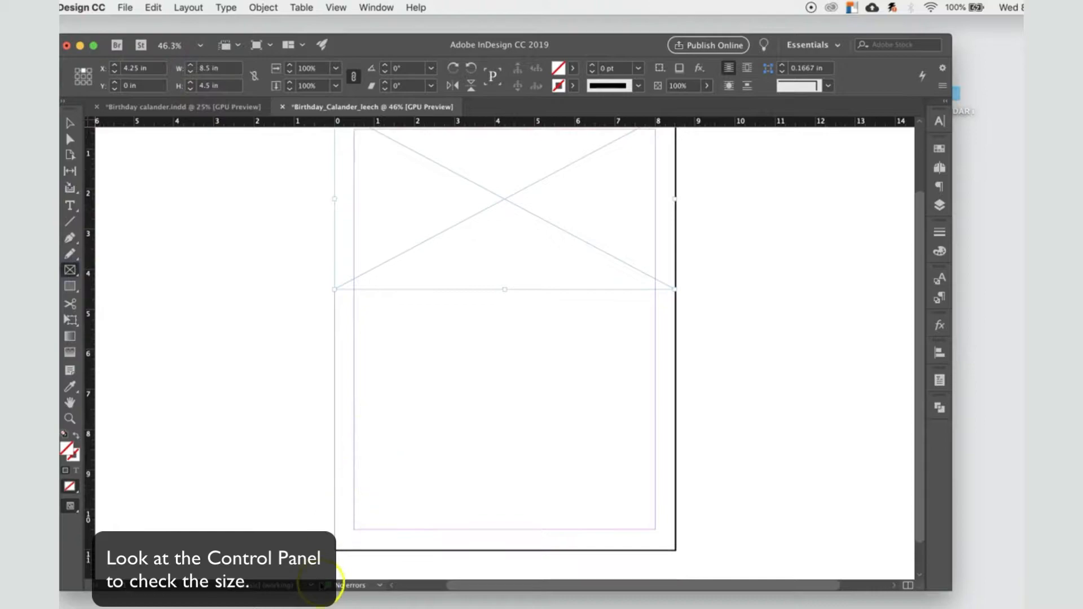
{"action": "left_click_drag", "start_coordinate": [335, 548], "coordinate": [677, 324]}
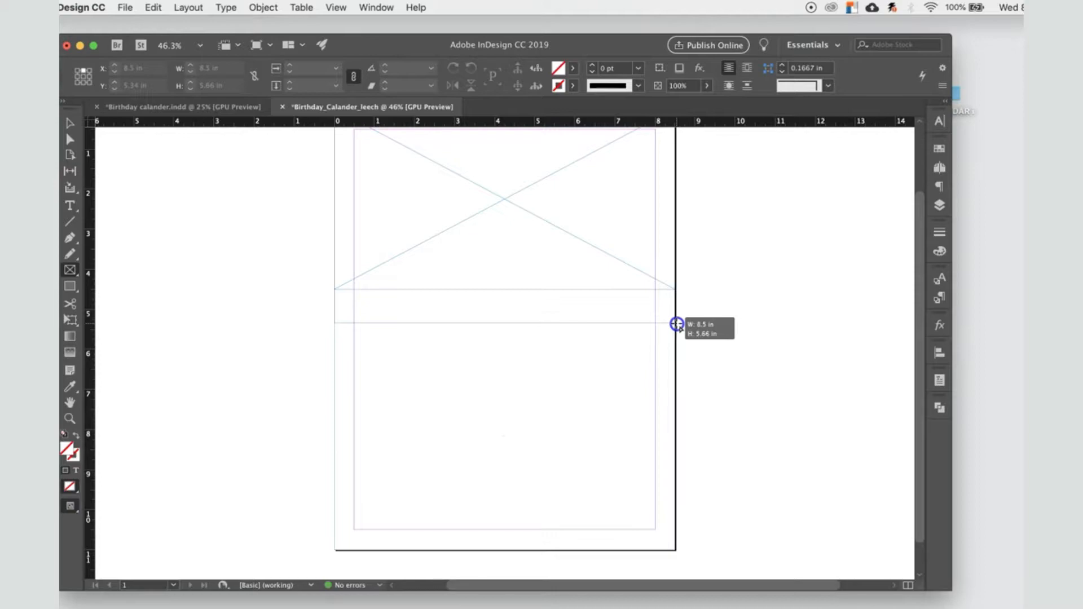
{"action": "left_click_drag", "start_coordinate": [677, 324], "coordinate": [676, 293]}
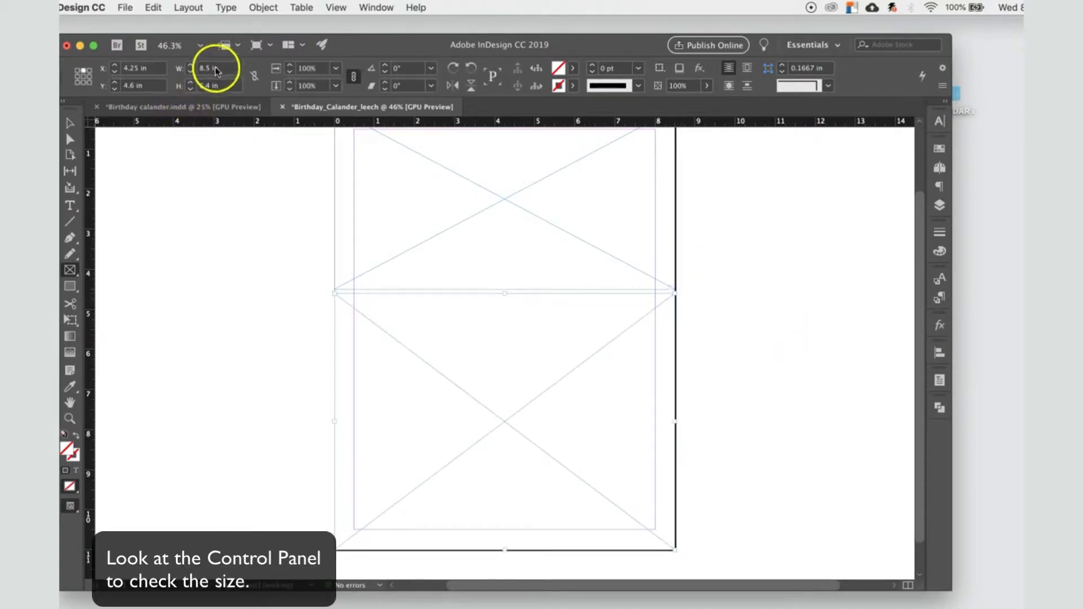
{"action": "scroll", "coordinate": [198, 194], "scroll_direction": "up", "scroll_amount": 2}
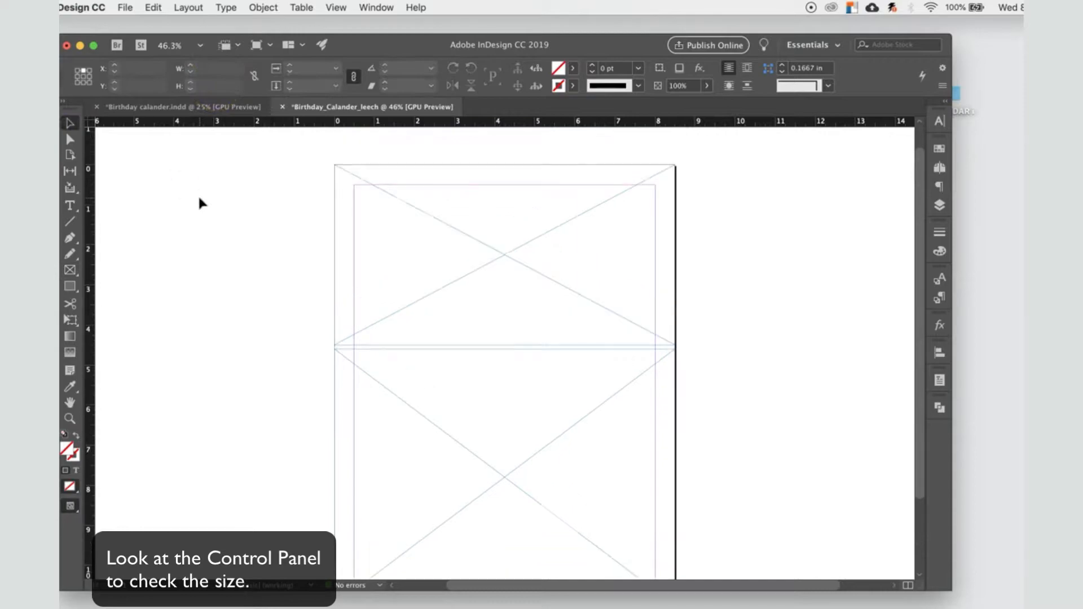
{"action": "left_click", "coordinate": [415, 215]}
{"action": "left_click", "coordinate": [474, 391]}
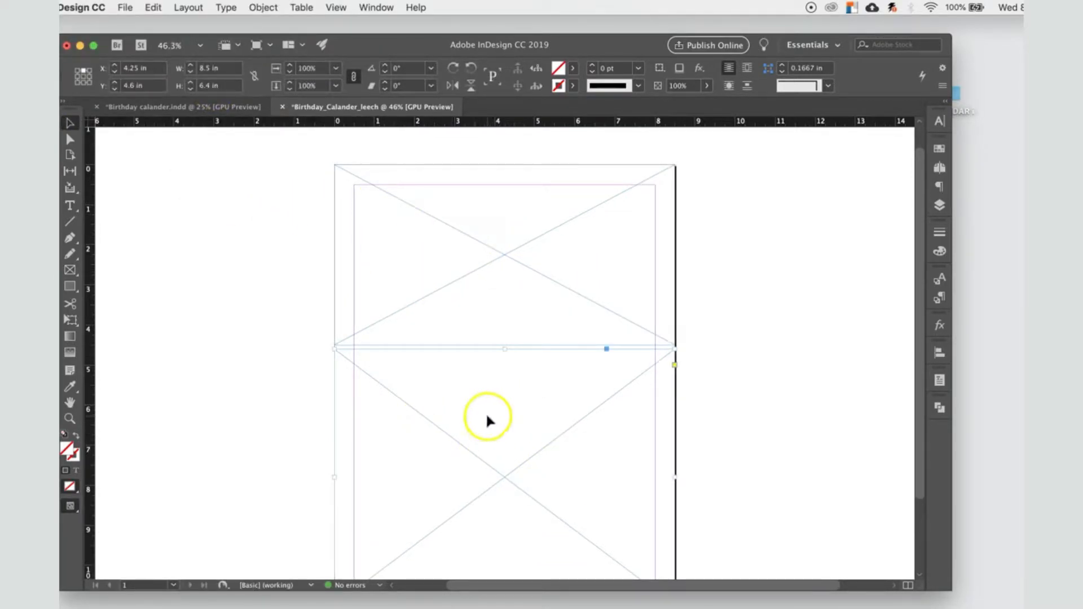
{"action": "left_click", "coordinate": [302, 7]}
{"action": "left_click", "coordinate": [302, 8]}
{"action": "left_click", "coordinate": [420, 215]}
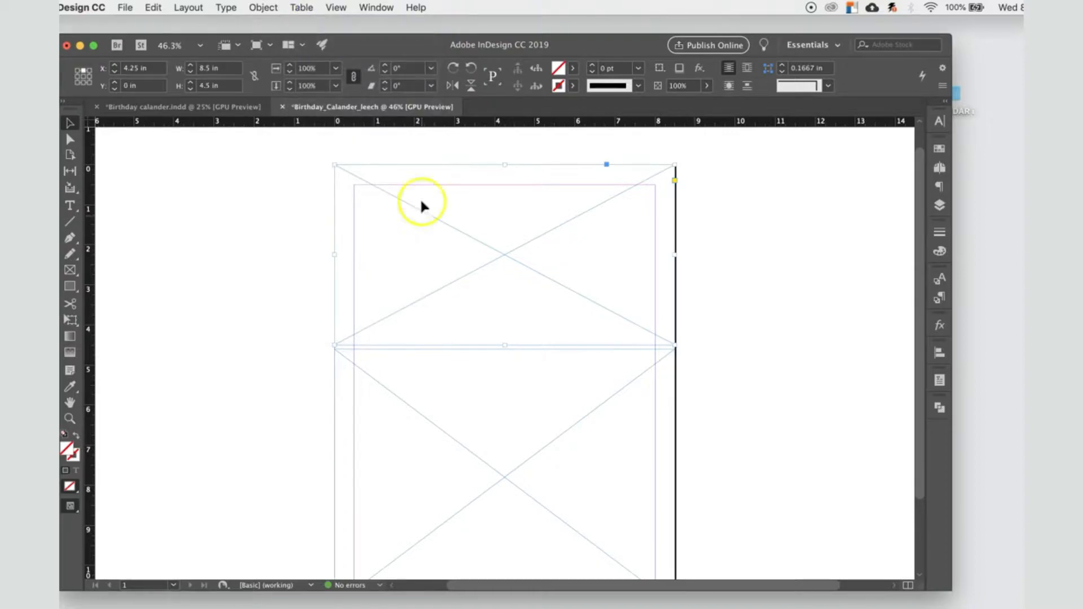
{"action": "left_click", "coordinate": [125, 8]}
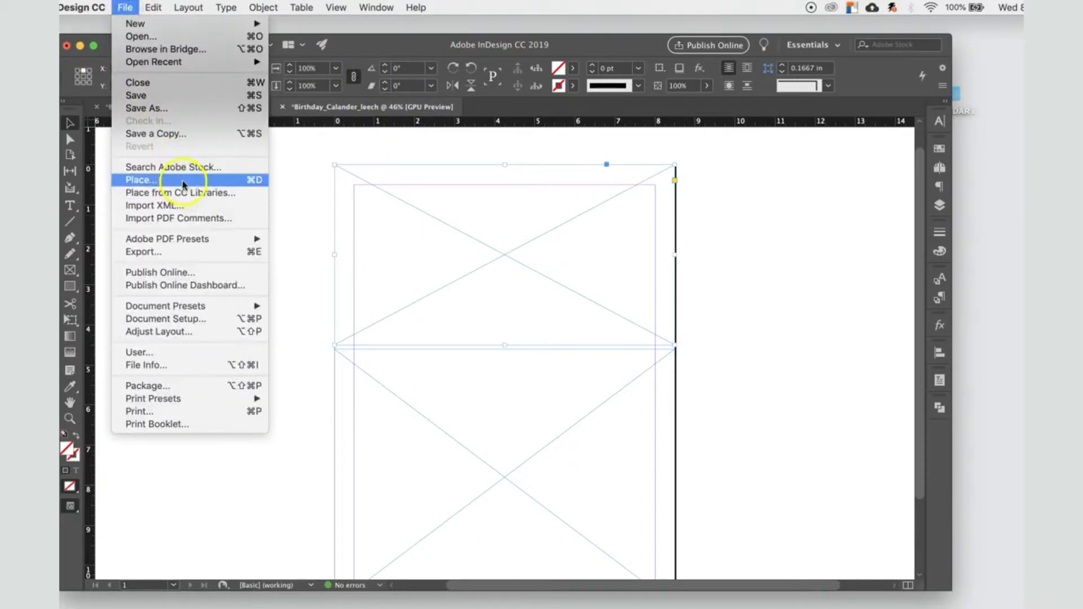
{"action": "left_click", "coordinate": [150, 179]}
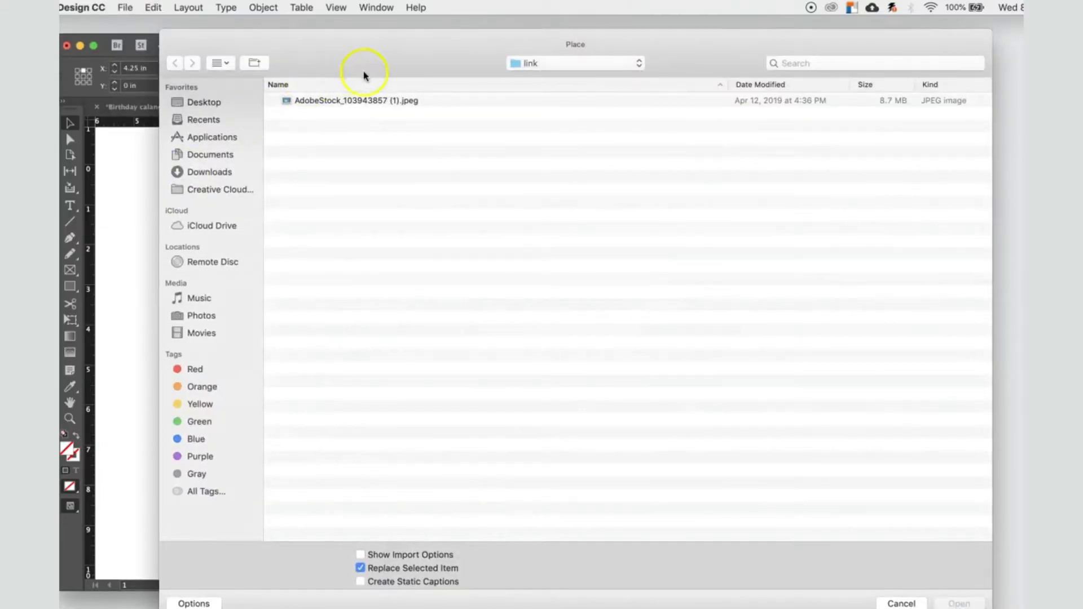
{"action": "left_click", "coordinate": [568, 70]}
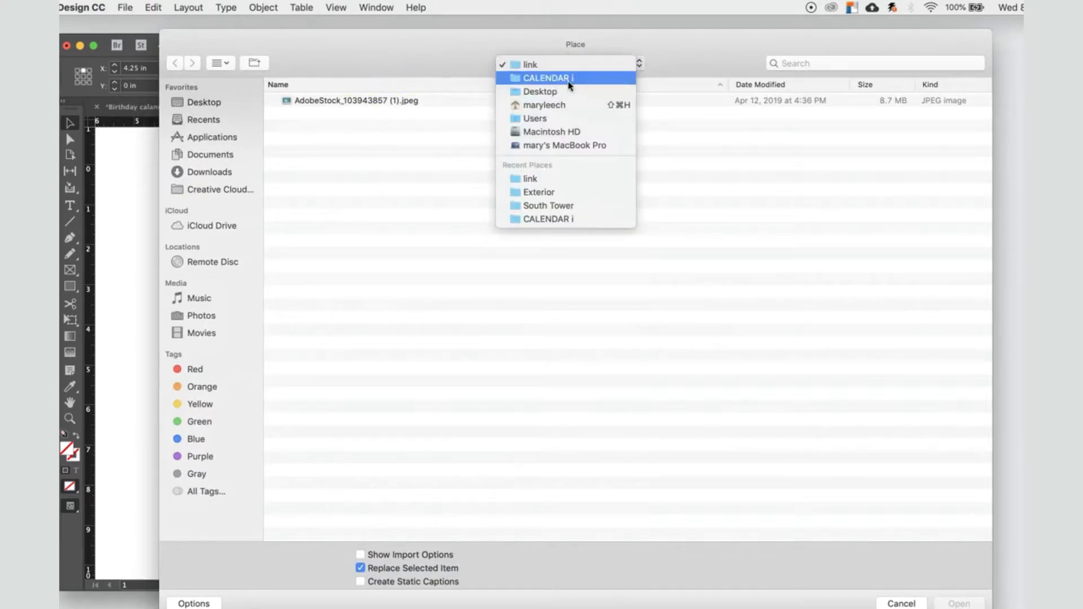
{"action": "left_click", "coordinate": [569, 96]}
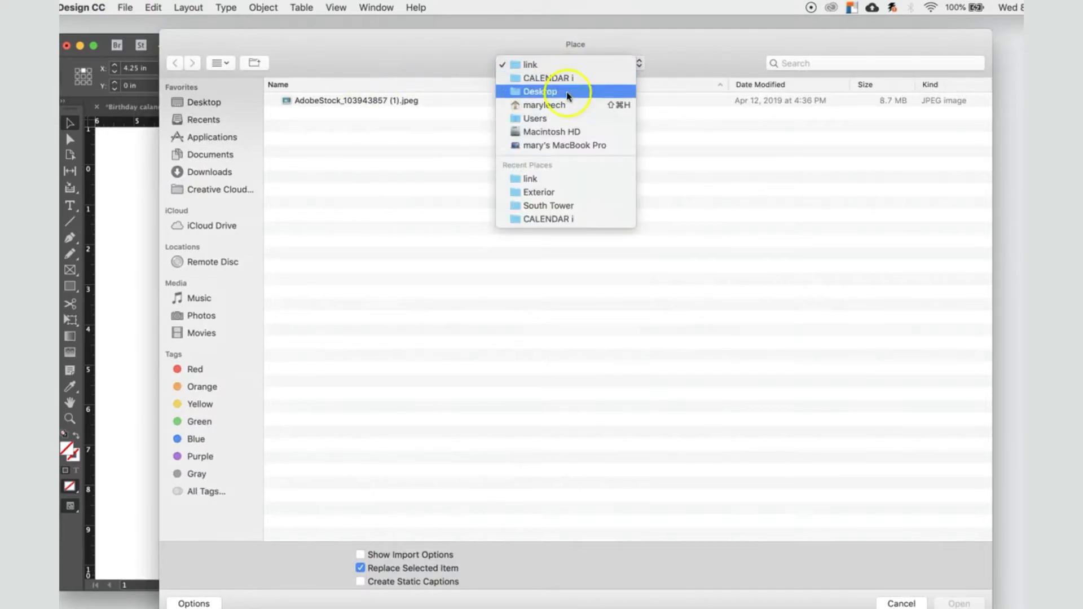
{"action": "left_click", "coordinate": [535, 65]}
{"action": "left_click", "coordinate": [355, 100]}
{"action": "left_click", "coordinate": [960, 603]}
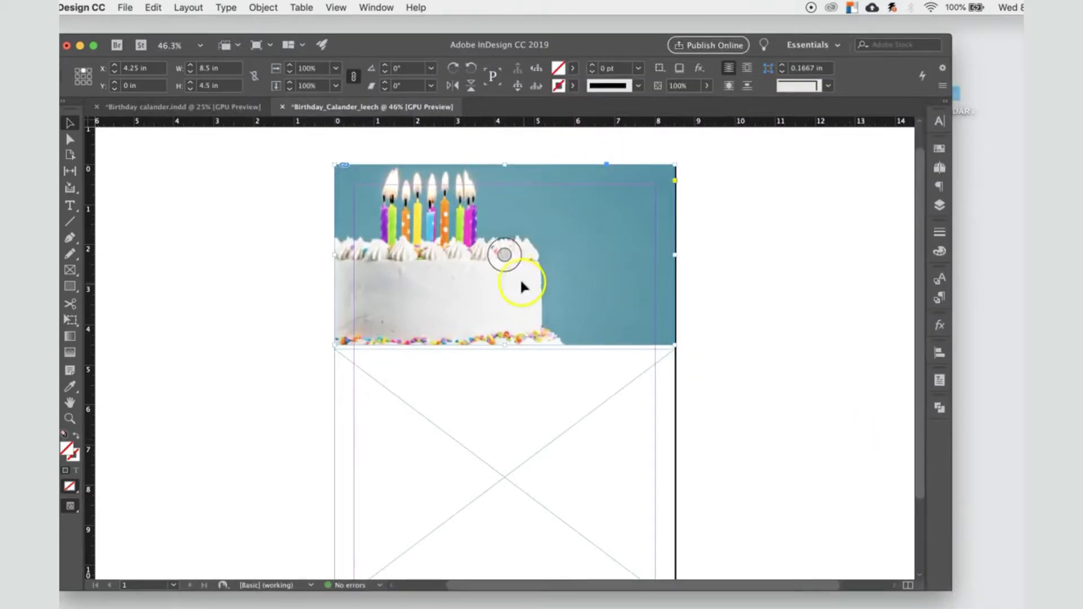
Step: Scale the cake image inside its frame proportionally down to about 77% and reposition it so the cake sits centred
{"action": "left_click", "coordinate": [501, 268]}
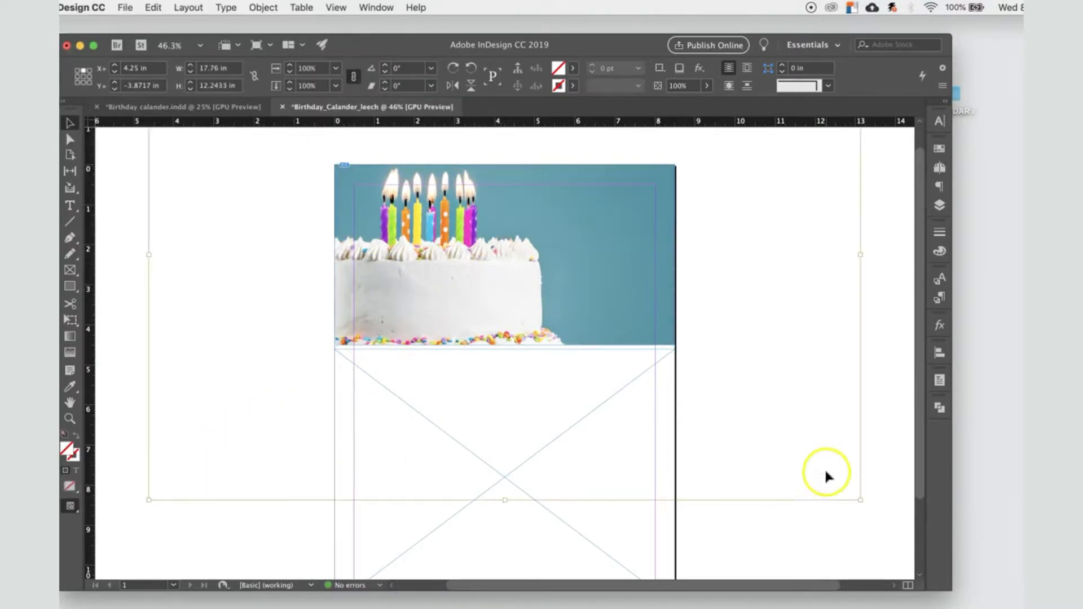
{"action": "key", "text": "super+minus"}
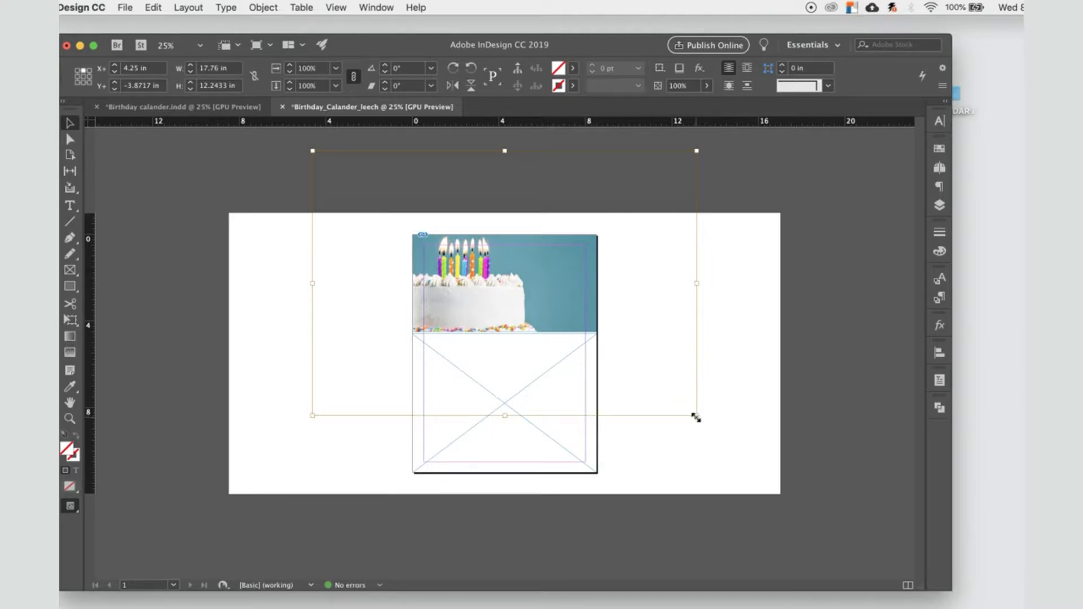
{"action": "left_click_drag", "start_coordinate": [696, 418], "coordinate": [609, 343]}
{"action": "left_click_drag", "start_coordinate": [440, 275], "coordinate": [516, 308]}
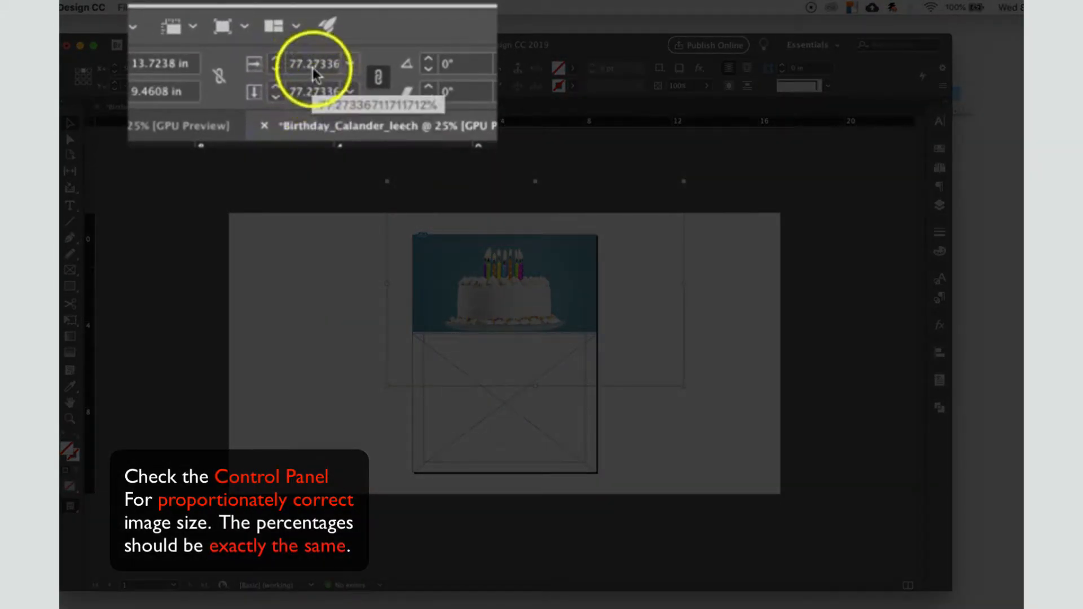
Step: Set the cake image's horizontal and vertical scale to 82%
{"action": "left_click", "coordinate": [313, 63]}
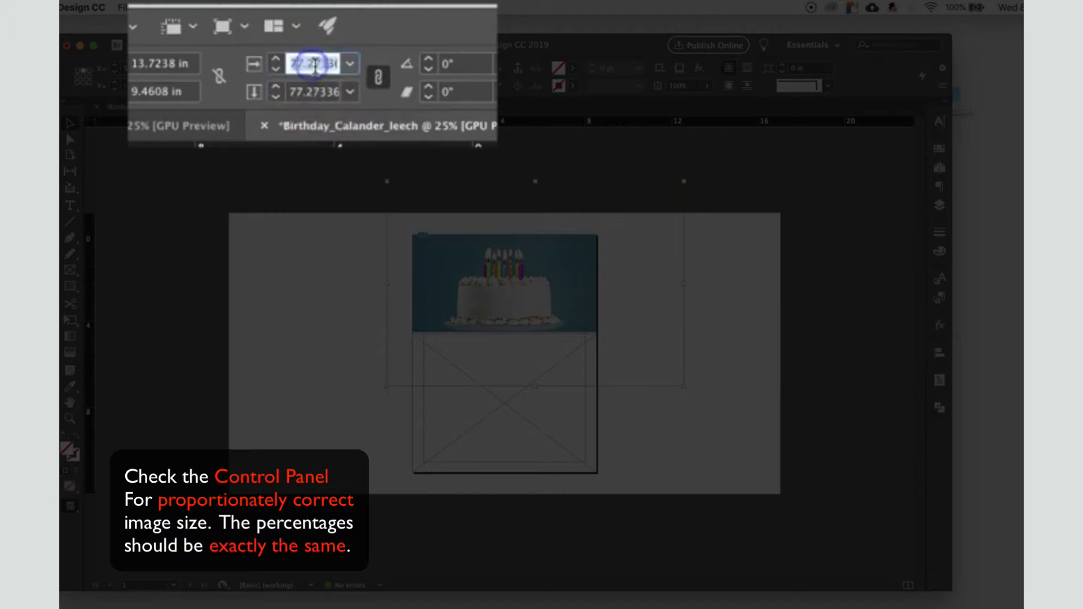
{"action": "type", "text": "8%"}
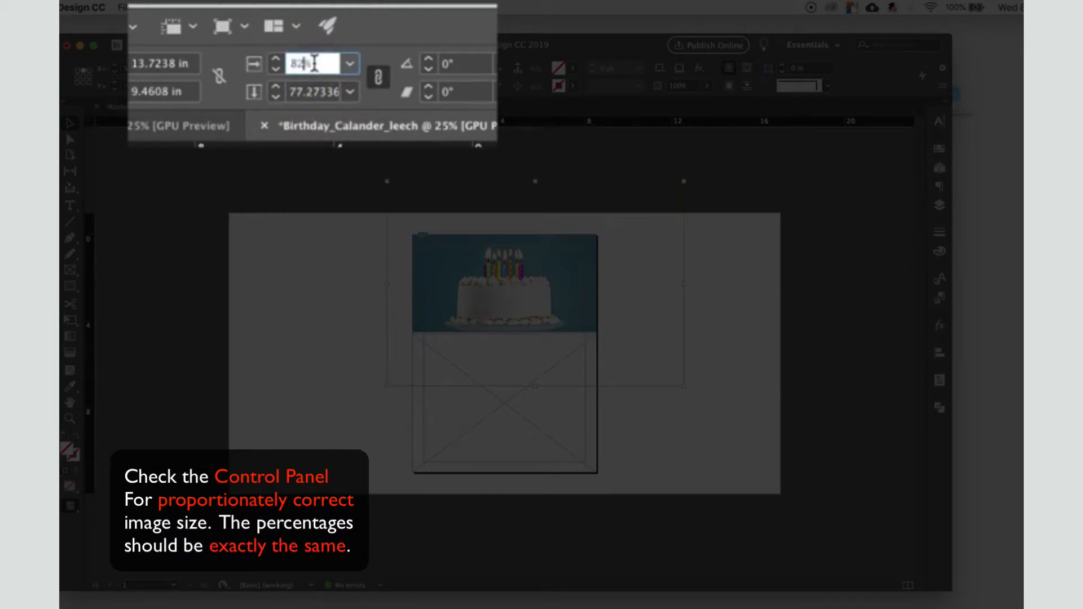
{"action": "left_click", "coordinate": [309, 90]}
{"action": "type", "text": "82%"}
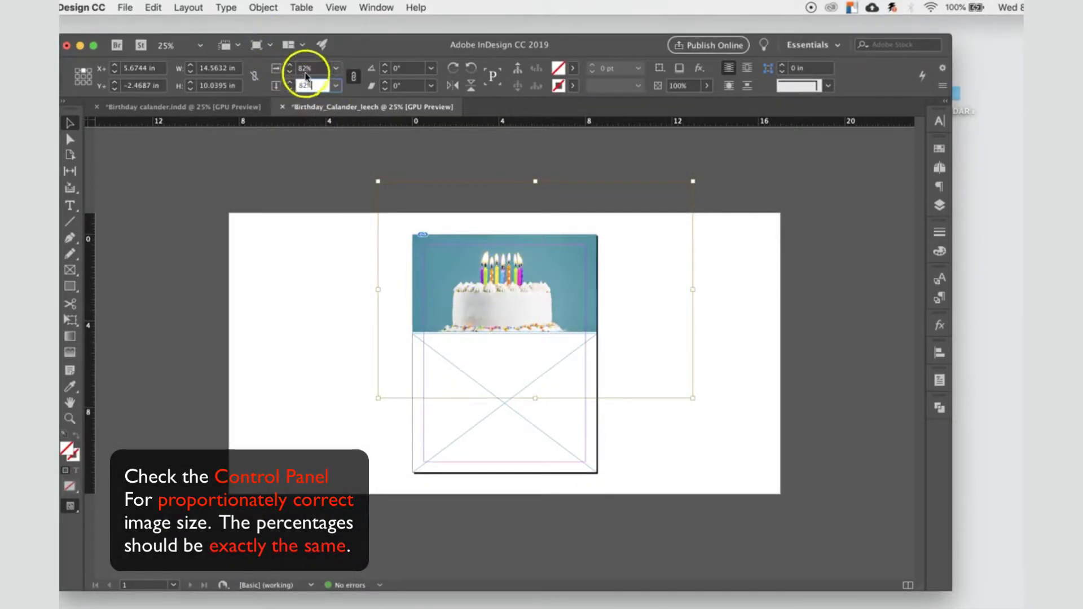
Step: Compare the scale percentages of the upper frame with those of the cake image inside it
{"action": "left_click", "coordinate": [70, 123]}
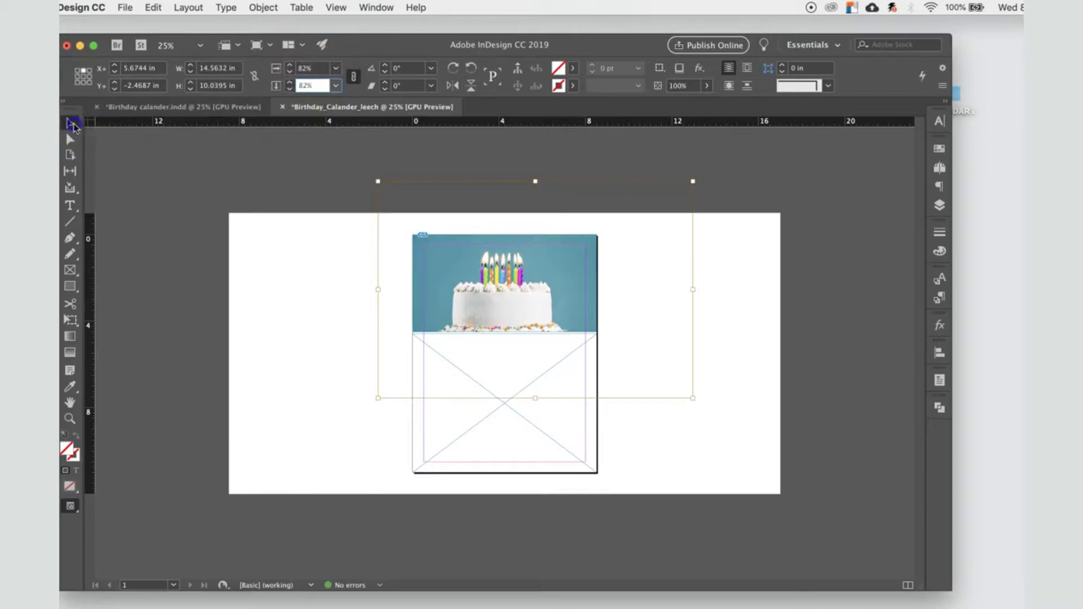
{"action": "left_click", "coordinate": [321, 263]}
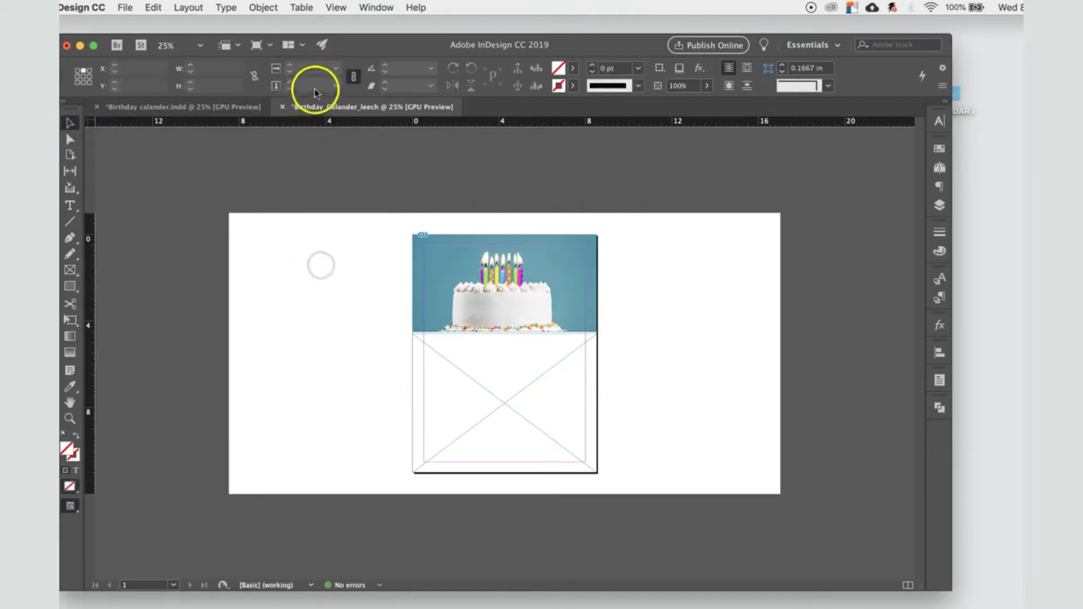
{"action": "left_click", "coordinate": [497, 285]}
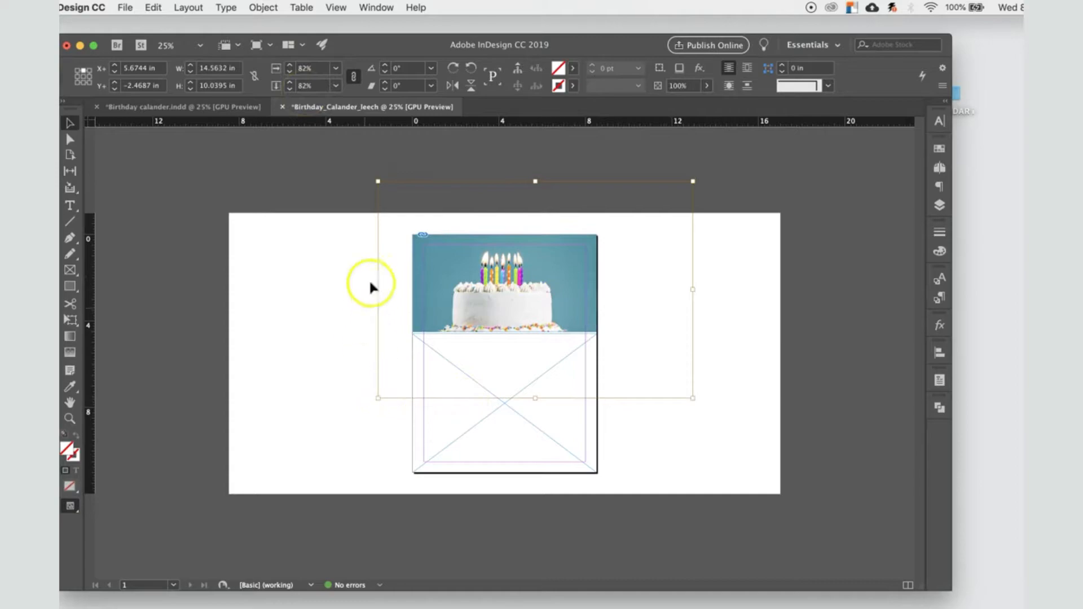
{"action": "left_click", "coordinate": [338, 338]}
{"action": "left_click", "coordinate": [468, 290]}
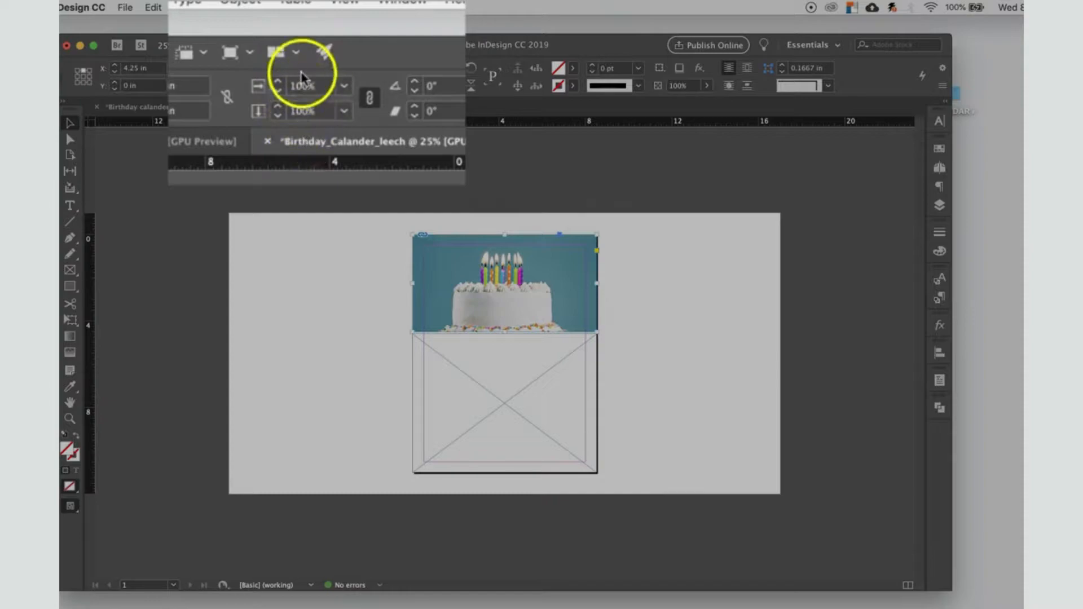
{"action": "left_click", "coordinate": [502, 291]}
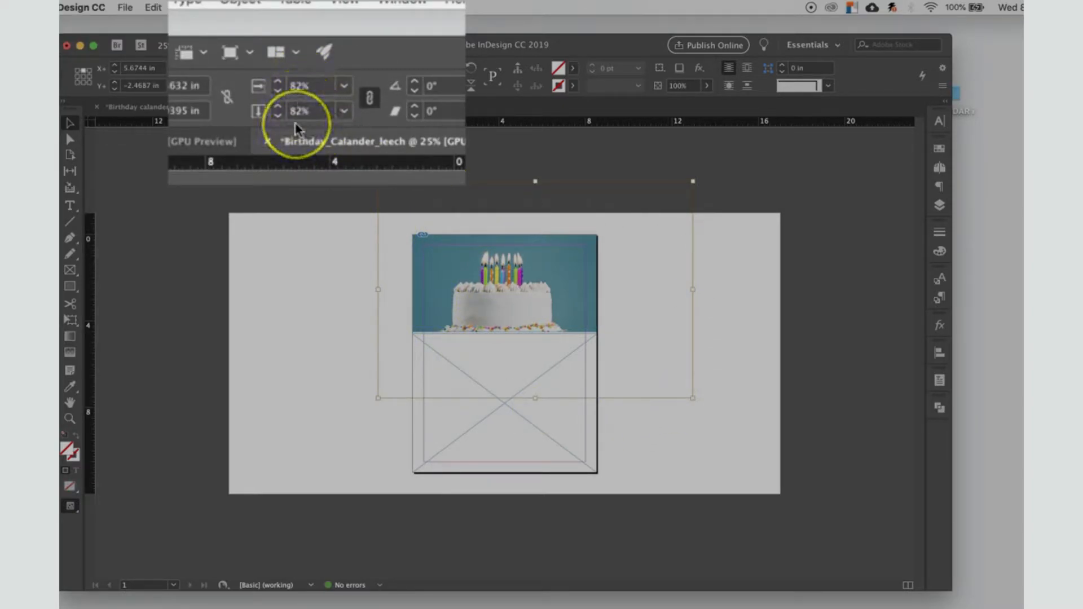
Step: Unlink the scaling proportions, set only the cake image's horizontal scale to 120%, and shift the distorted image within its frame
{"action": "left_click", "coordinate": [368, 97]}
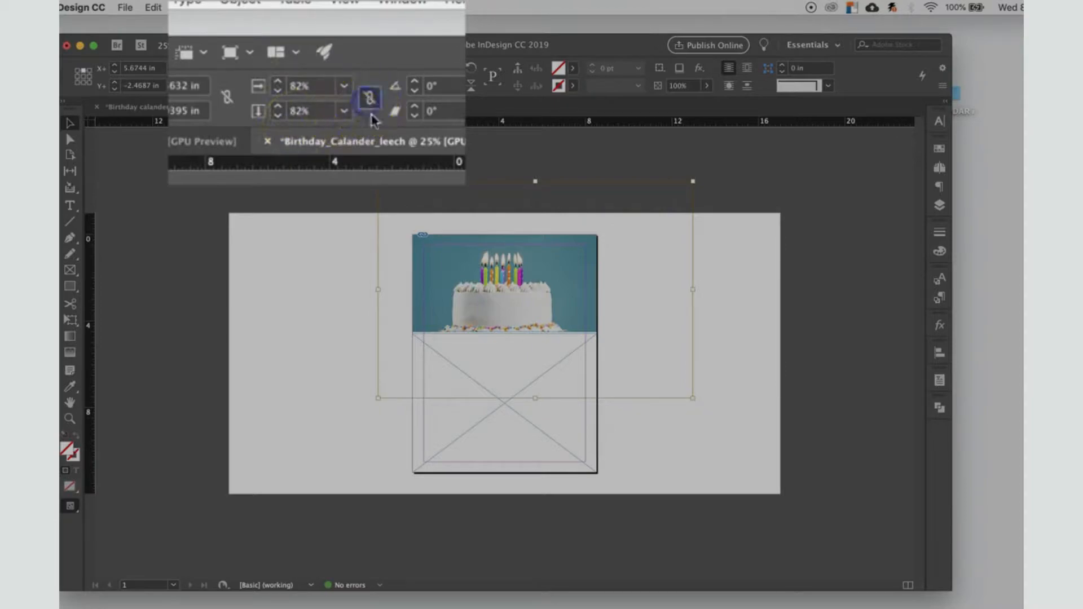
{"action": "left_click", "coordinate": [369, 100]}
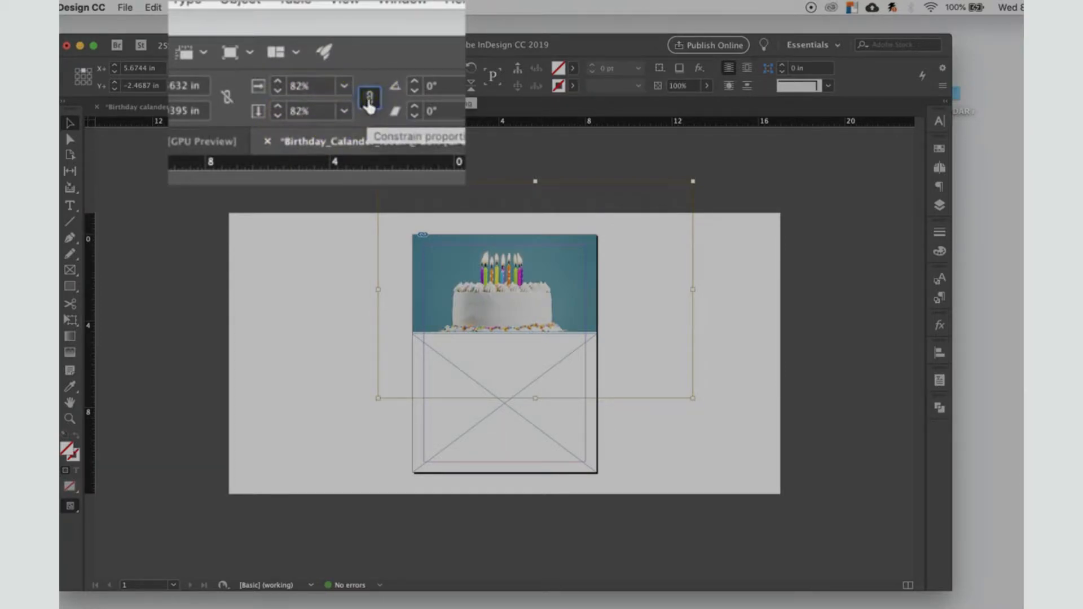
{"action": "left_click", "coordinate": [369, 102]}
{"action": "left_click", "coordinate": [311, 112]}
{"action": "left_click", "coordinate": [276, 83]}
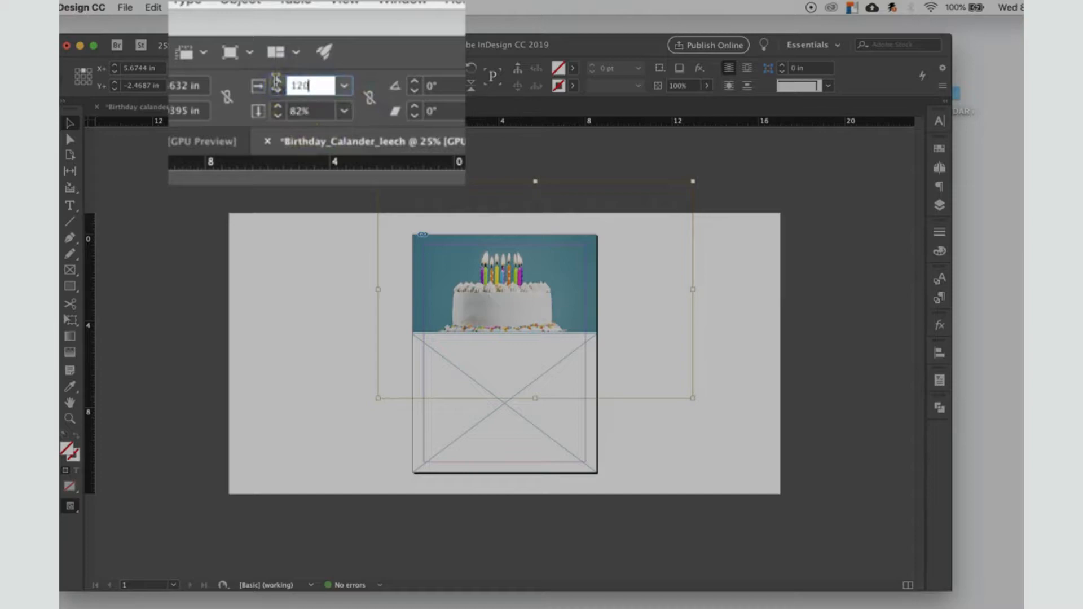
{"action": "left_click", "coordinate": [525, 300]}
{"action": "left_click_drag", "start_coordinate": [494, 304], "coordinate": [523, 294]}
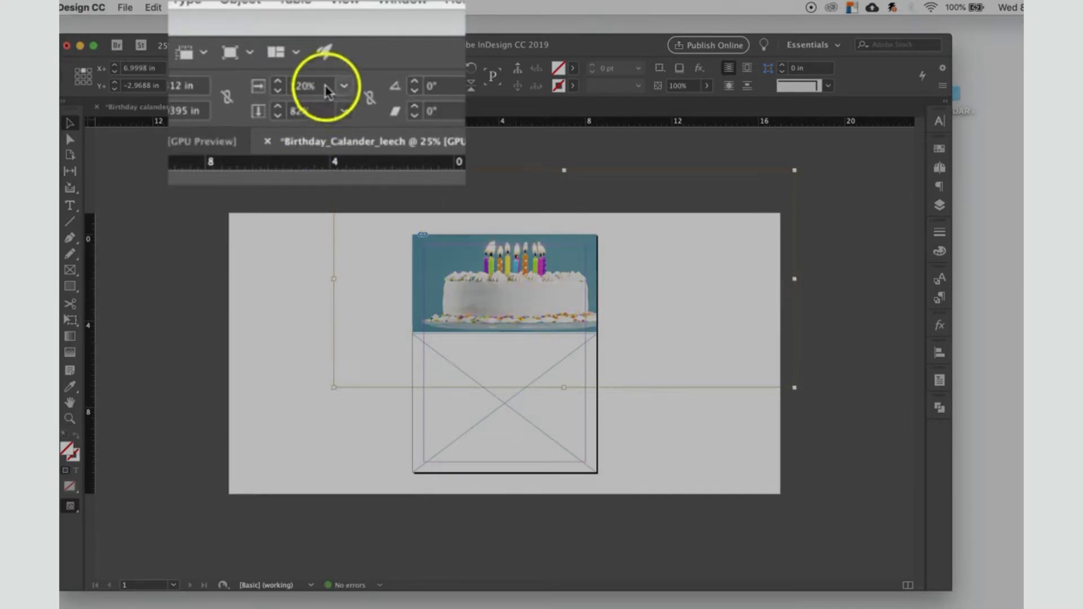
Step: Constrain the scaling proportions again, set the cake image's scale to 83%, and recentre the cake in the frame
{"action": "left_click", "coordinate": [369, 99]}
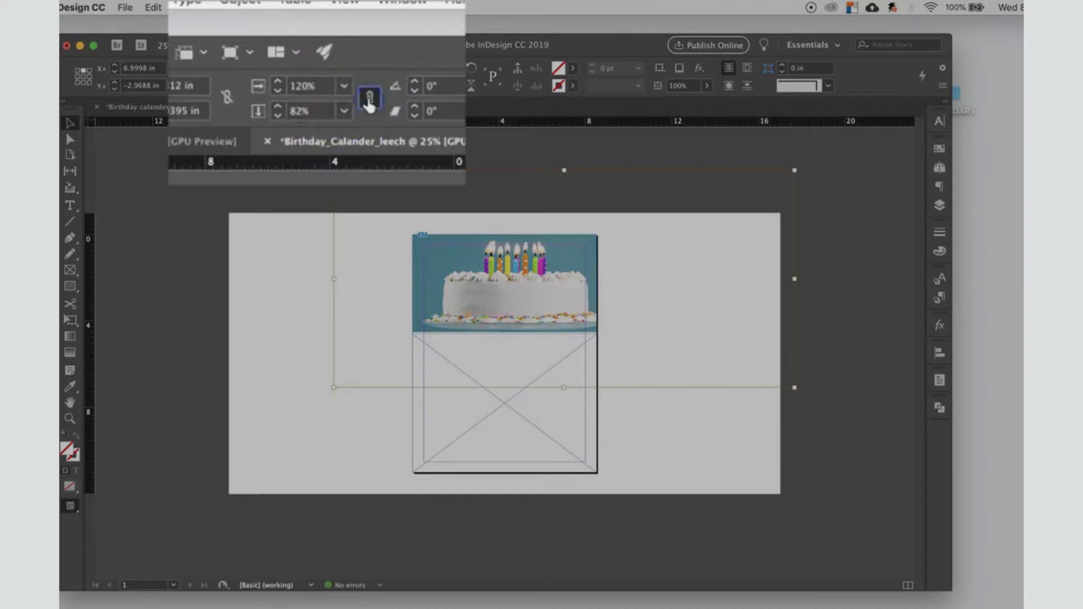
{"action": "left_click", "coordinate": [317, 86]}
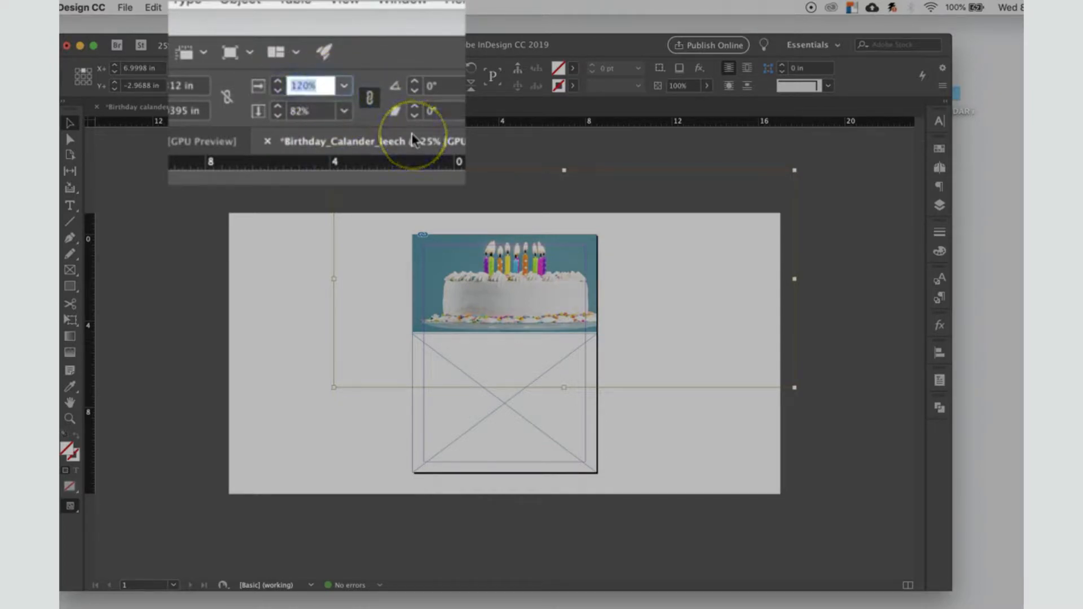
{"action": "type", "text": "83"}
{"action": "key", "text": "Return"}
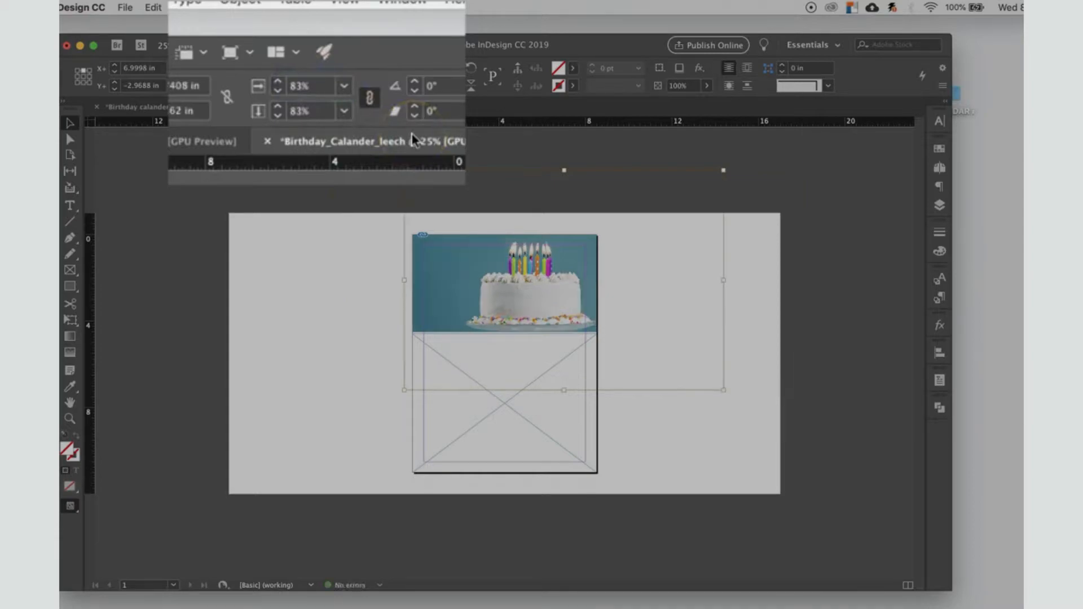
{"action": "left_click_drag", "start_coordinate": [540, 301], "coordinate": [527, 306]}
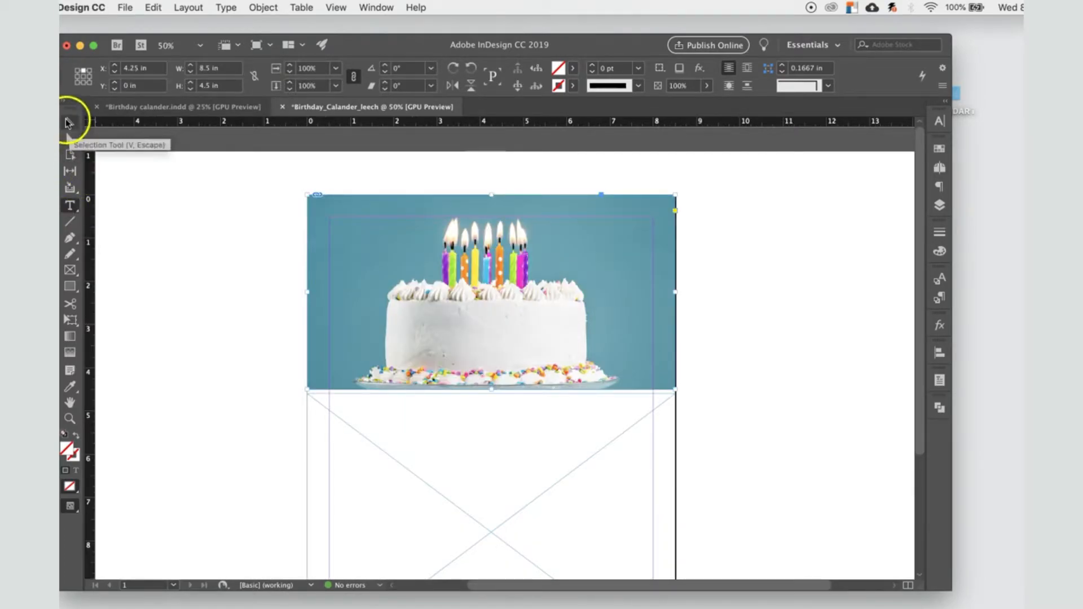
Step: Draw a text frame across the front of the cake and enter "april" in it
{"action": "left_click", "coordinate": [70, 206]}
{"action": "left_click_drag", "start_coordinate": [401, 308], "coordinate": [567, 361]}
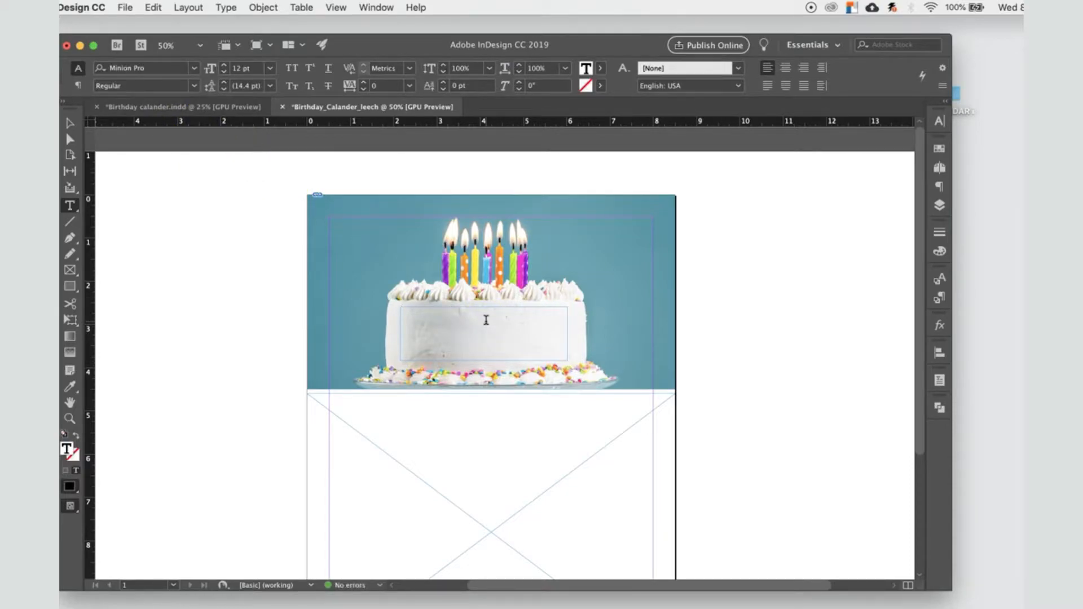
{"action": "type", "text": "arpril"}
{"action": "left_click_drag", "start_coordinate": [420, 310], "coordinate": [369, 311]}
{"action": "type", "text": "april"}
Step: Set the whole word on the cake to 72 pt in the Superclarendon font
{"action": "key", "text": "super+a"}
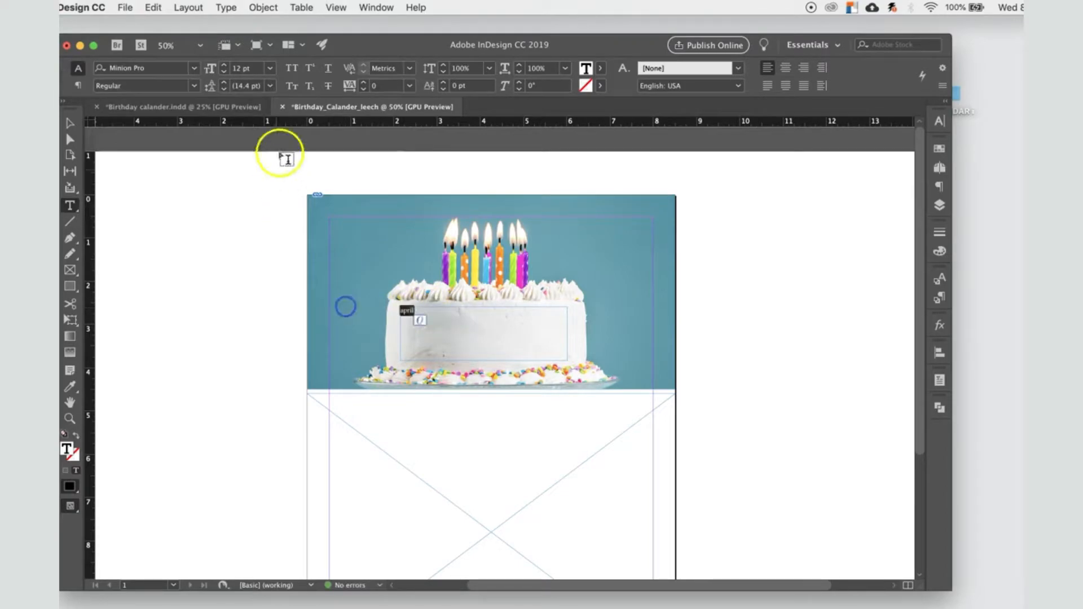
{"action": "left_click", "coordinate": [270, 68]}
{"action": "left_click", "coordinate": [248, 188]}
{"action": "left_click", "coordinate": [270, 68]}
{"action": "left_click", "coordinate": [254, 283]}
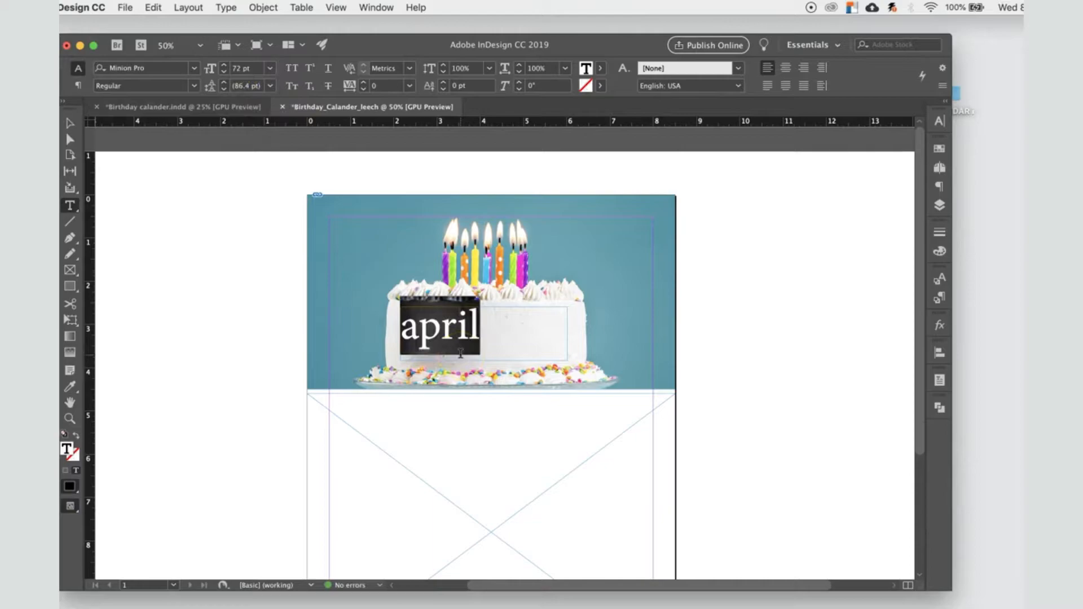
{"action": "left_click", "coordinate": [194, 68]}
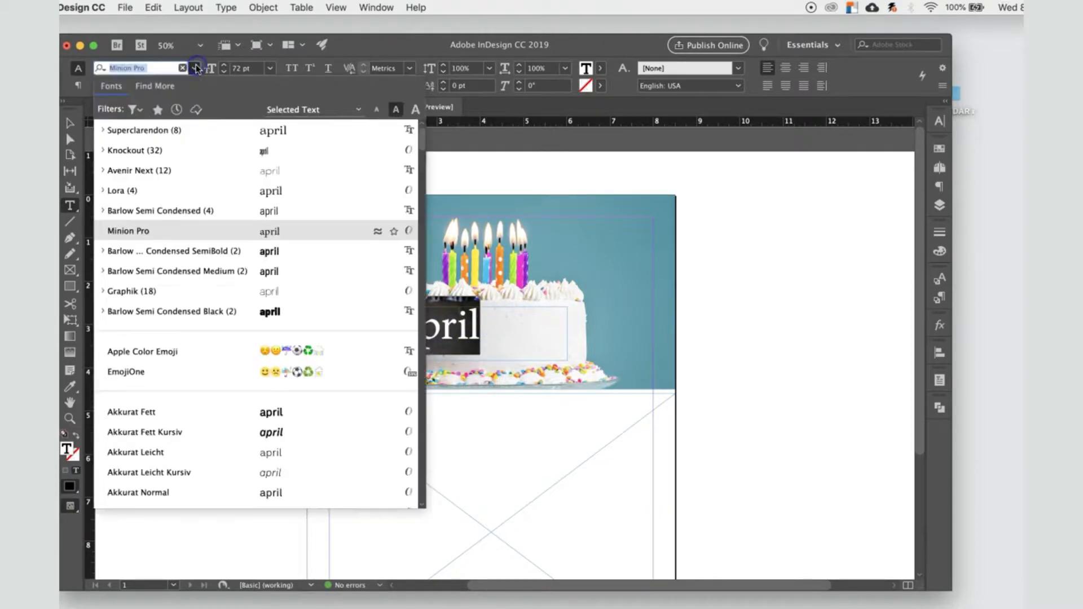
{"action": "left_click", "coordinate": [176, 134]}
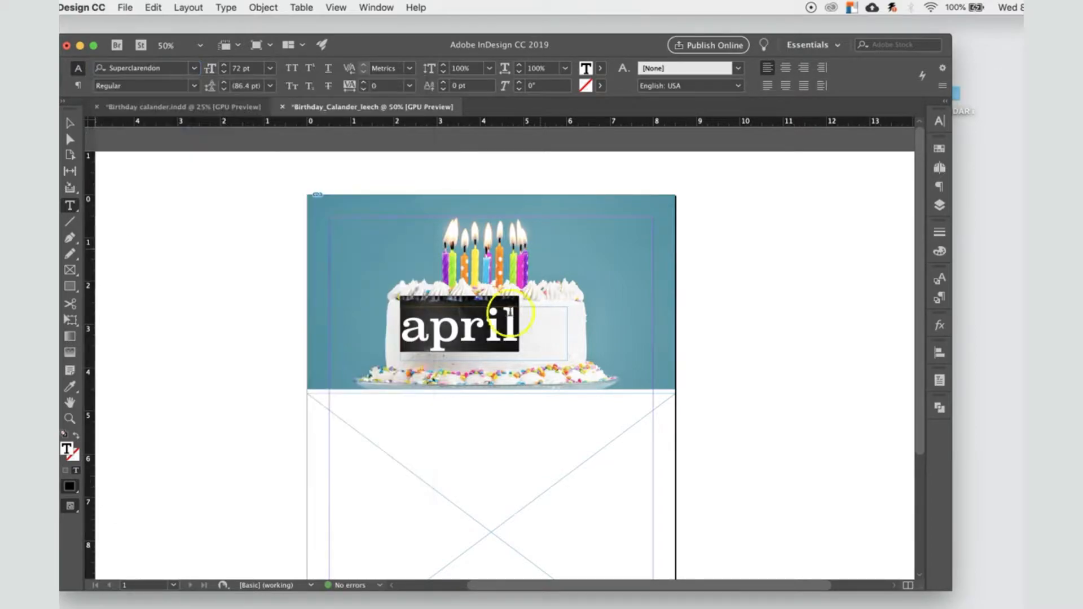
Step: Move the text frame slightly across the cake and capitalise the first letter so the word reads April
{"action": "key", "text": "Escape"}
{"action": "left_click_drag", "start_coordinate": [498, 338], "coordinate": [517, 343]}
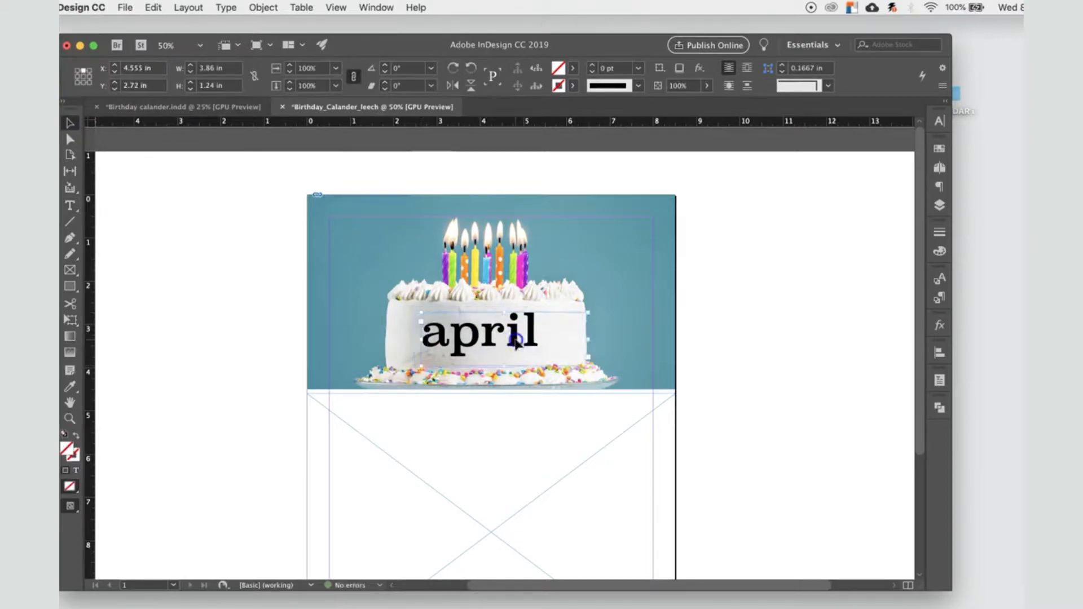
{"action": "double_click", "coordinate": [517, 343]}
{"action": "left_click_drag", "start_coordinate": [446, 335], "coordinate": [406, 329]}
{"action": "type", "text": "A"}
Step: Colour the word April with the teal sampled from the cake photo's background using the Eyedropper tool, and deselect the text
{"action": "left_click_drag", "start_coordinate": [546, 333], "coordinate": [398, 326]}
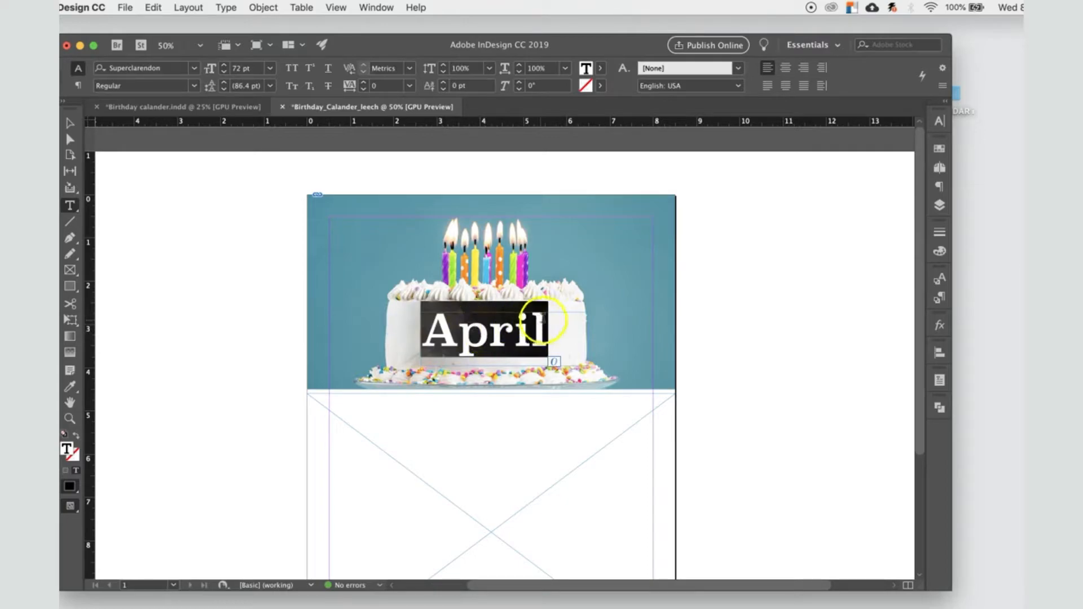
{"action": "left_click", "coordinate": [71, 387]}
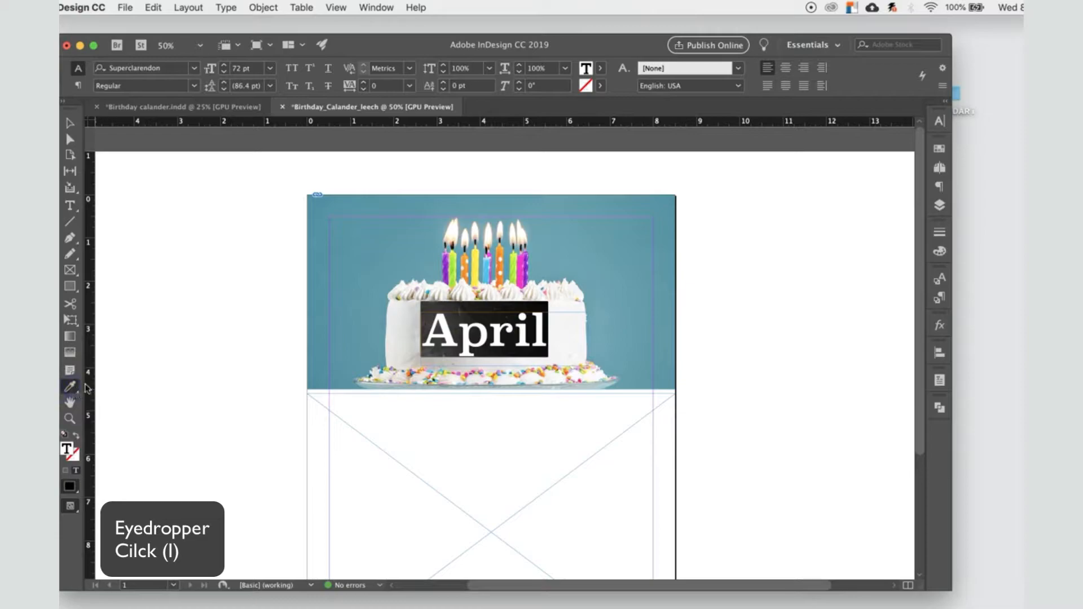
{"action": "left_click", "coordinate": [366, 237]}
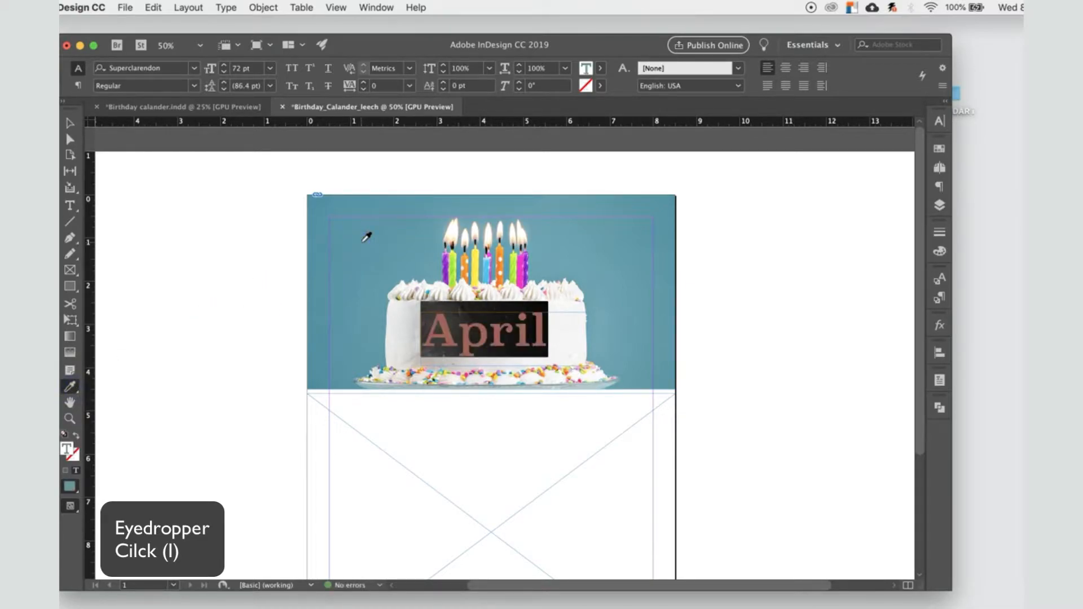
{"action": "left_click", "coordinate": [69, 123]}
{"action": "left_click", "coordinate": [491, 292]}
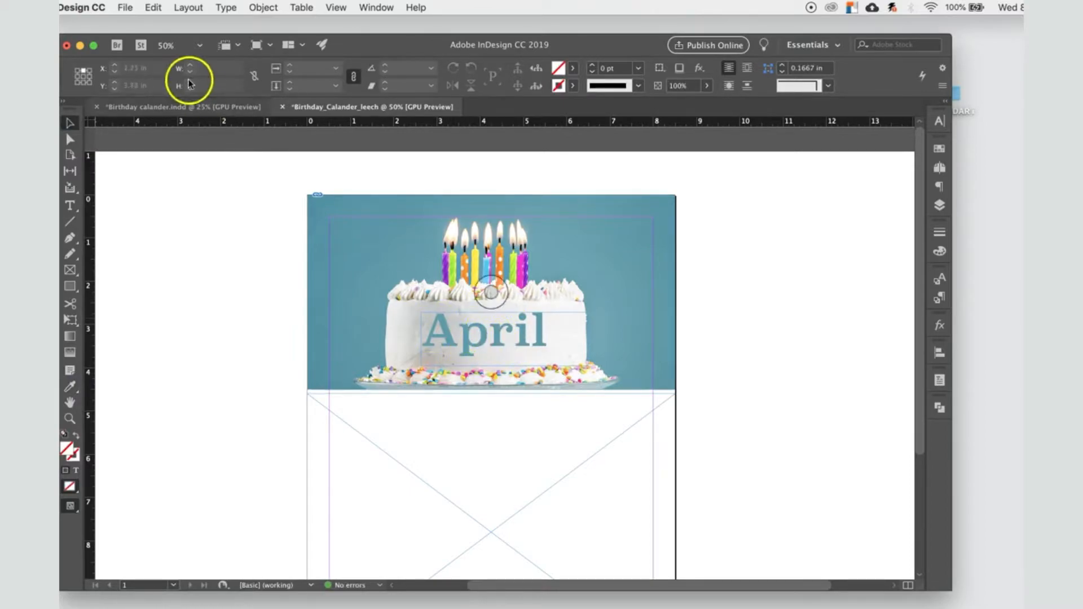
Step: Examine the calendar table layout in the finished Birthday calander.indd document
{"action": "left_click", "coordinate": [194, 106]}
{"action": "left_click", "coordinate": [69, 418]}
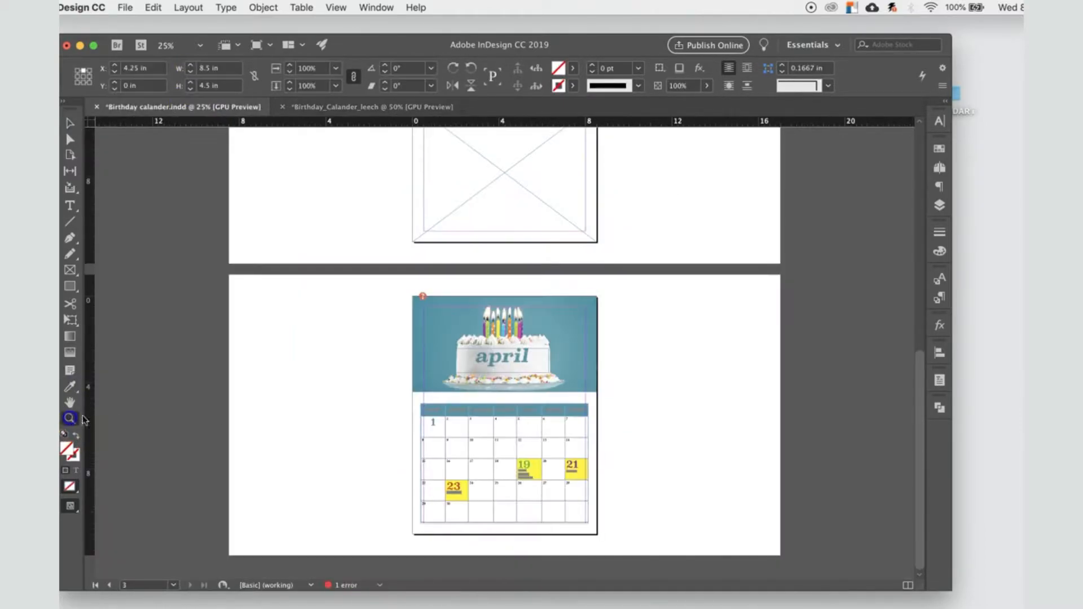
{"action": "left_click", "coordinate": [489, 450]}
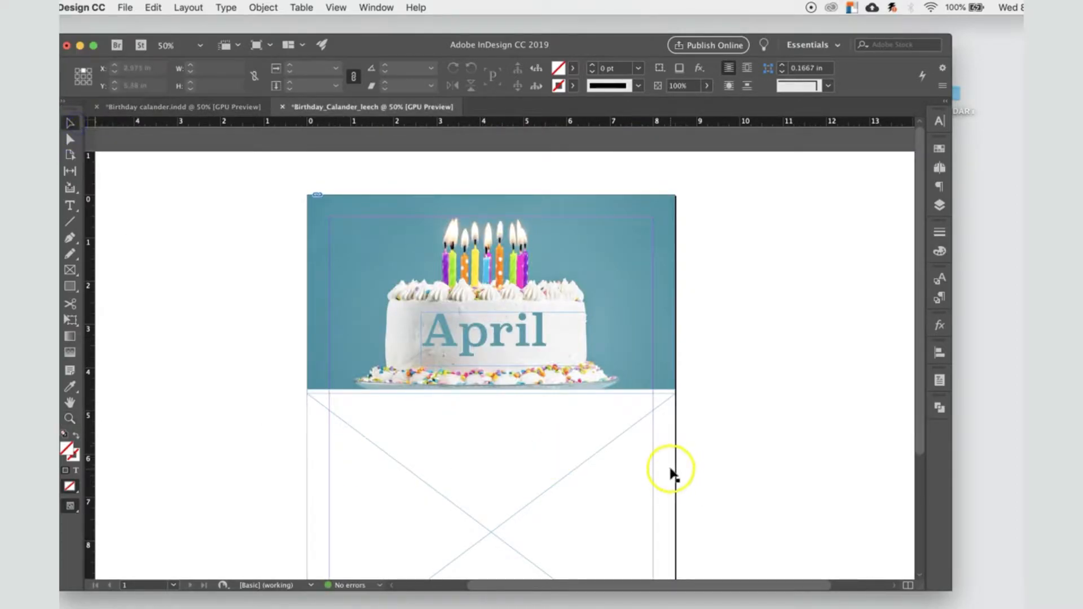
Step: In Birthday_Calander_leech, create a table with 5 body rows, 7 columns and 1 header row below the cake, aligned with the page margins
{"action": "scroll", "coordinate": [671, 473], "scroll_direction": "down", "scroll_amount": 3}
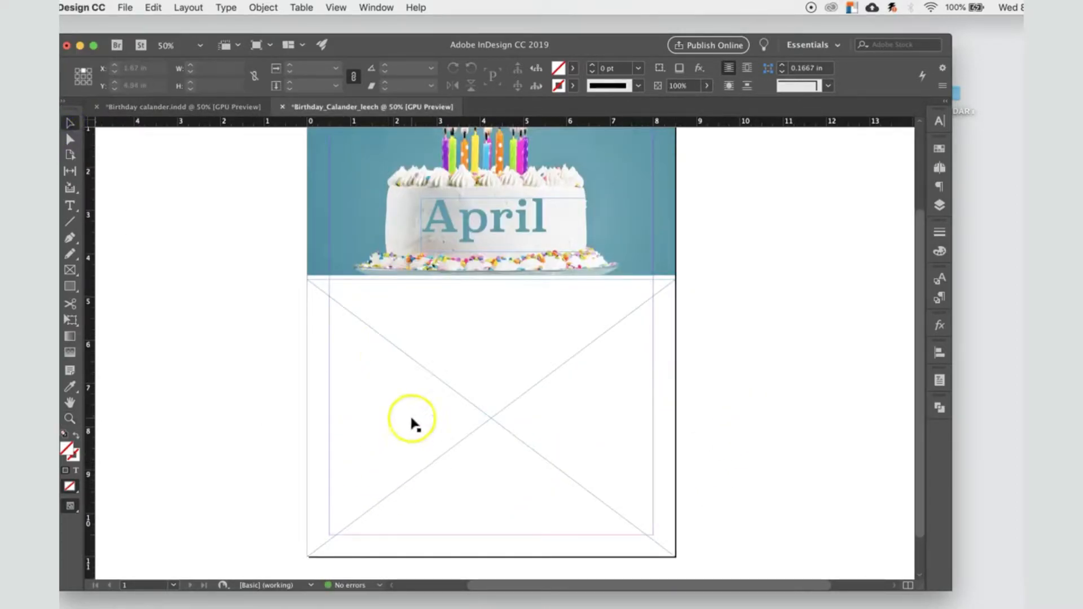
{"action": "left_click", "coordinate": [537, 338]}
{"action": "left_click", "coordinate": [301, 7]}
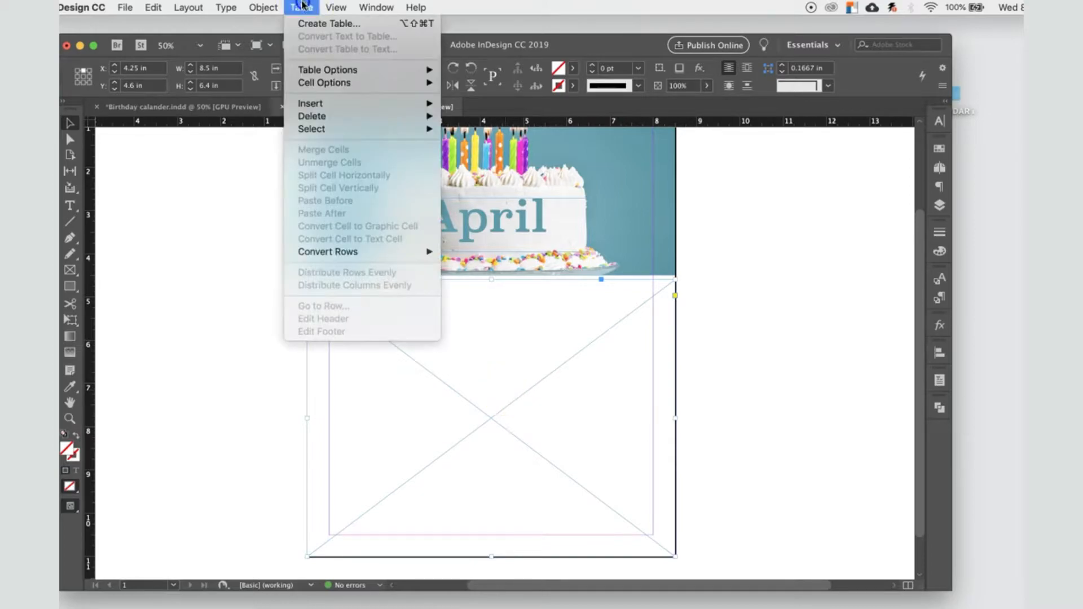
{"action": "left_click", "coordinate": [314, 24]}
{"action": "left_click_drag", "start_coordinate": [788, 205], "coordinate": [707, 225]}
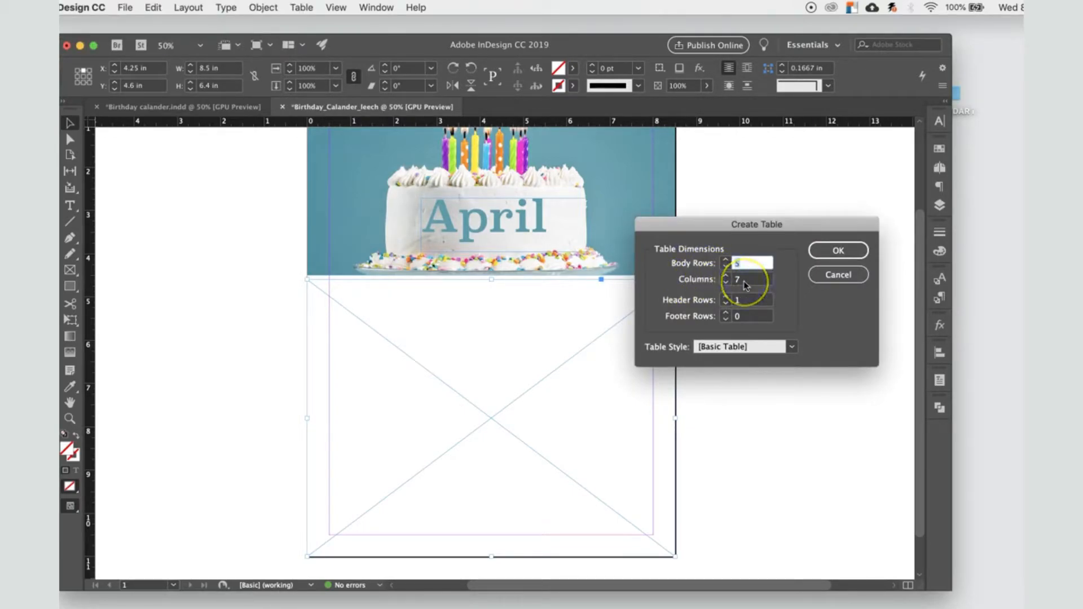
{"action": "left_click", "coordinate": [690, 306]}
{"action": "left_click", "coordinate": [837, 250]}
{"action": "left_click", "coordinate": [322, 291]}
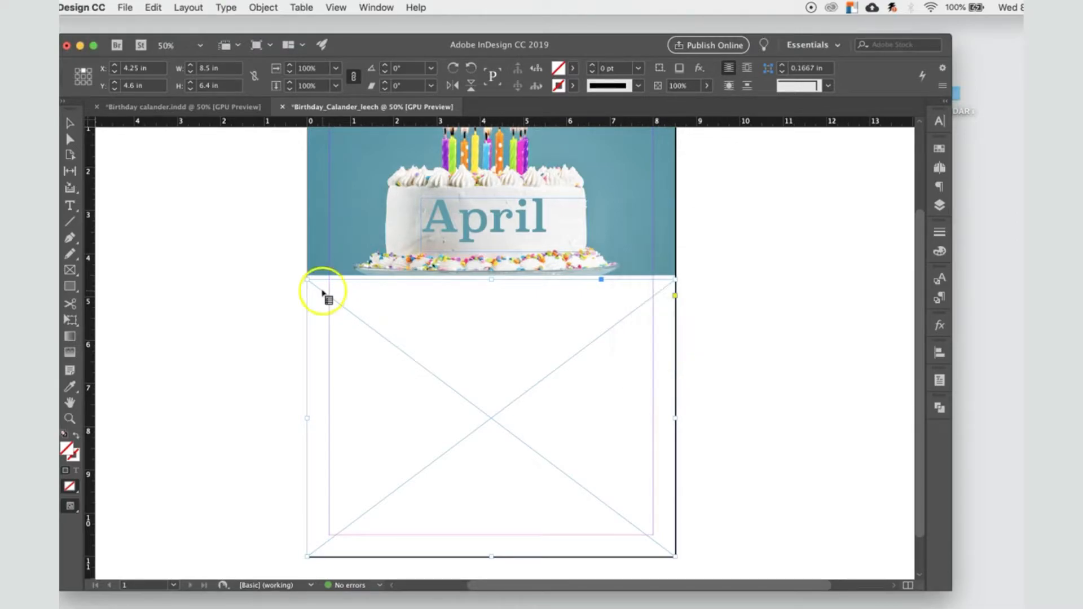
{"action": "left_click", "coordinate": [69, 122]}
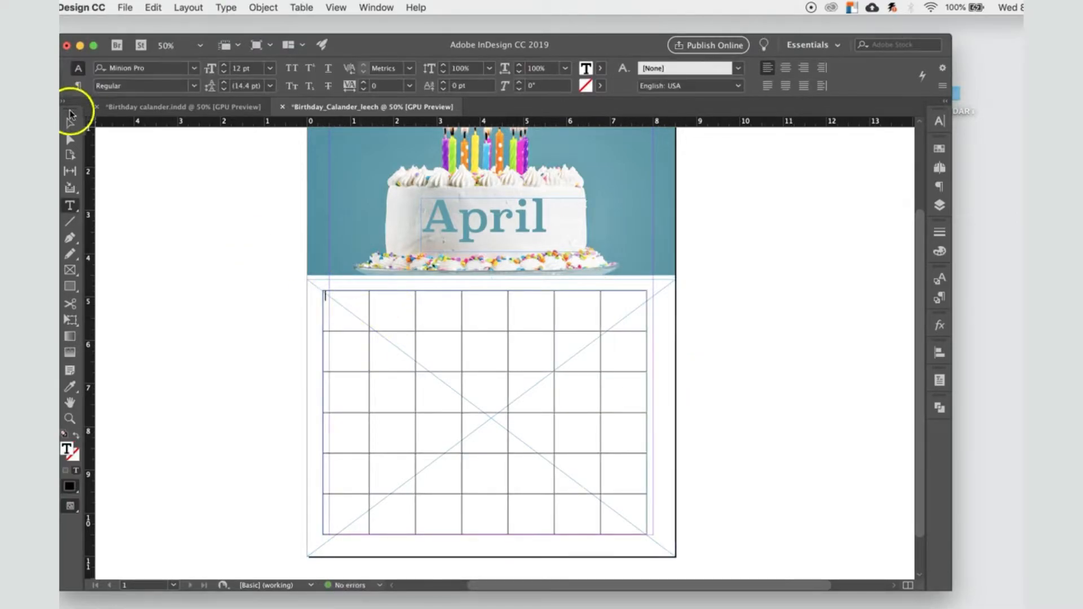
{"action": "mouse_move", "coordinate": [416, 310]}
{"action": "left_mouse_down"}
{"action": "mouse_move", "coordinate": [428, 314]}
{"action": "mouse_move", "coordinate": [421, 307]}
{"action": "left_mouse_up"}
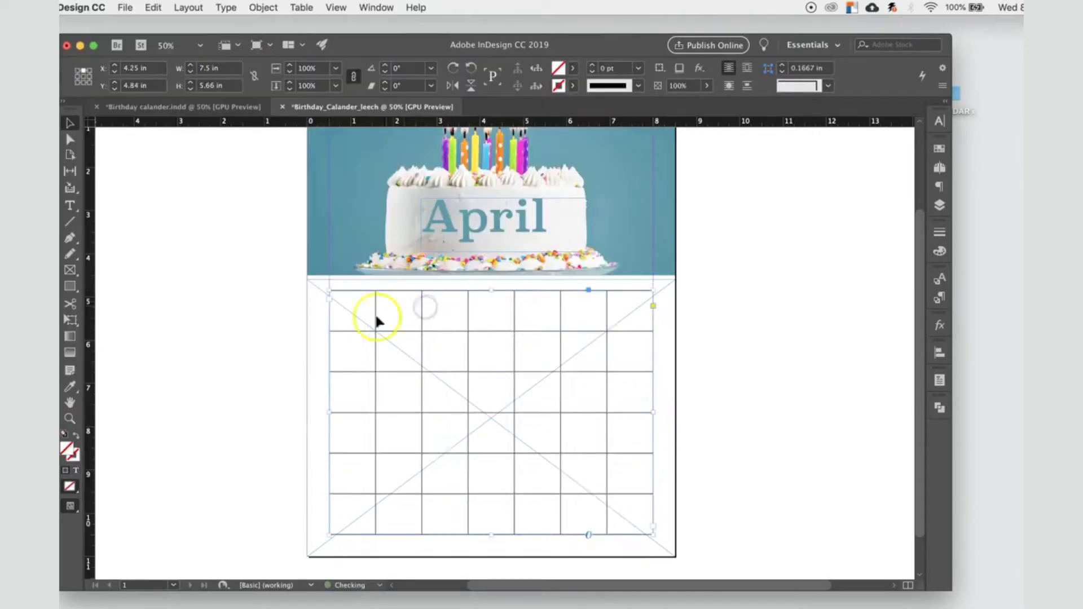
Step: Paste MONDAY into the first header cell of the table and select that cell
{"action": "left_click_drag", "start_coordinate": [348, 310], "coordinate": [418, 310]}
{"action": "left_click", "coordinate": [221, 107]}
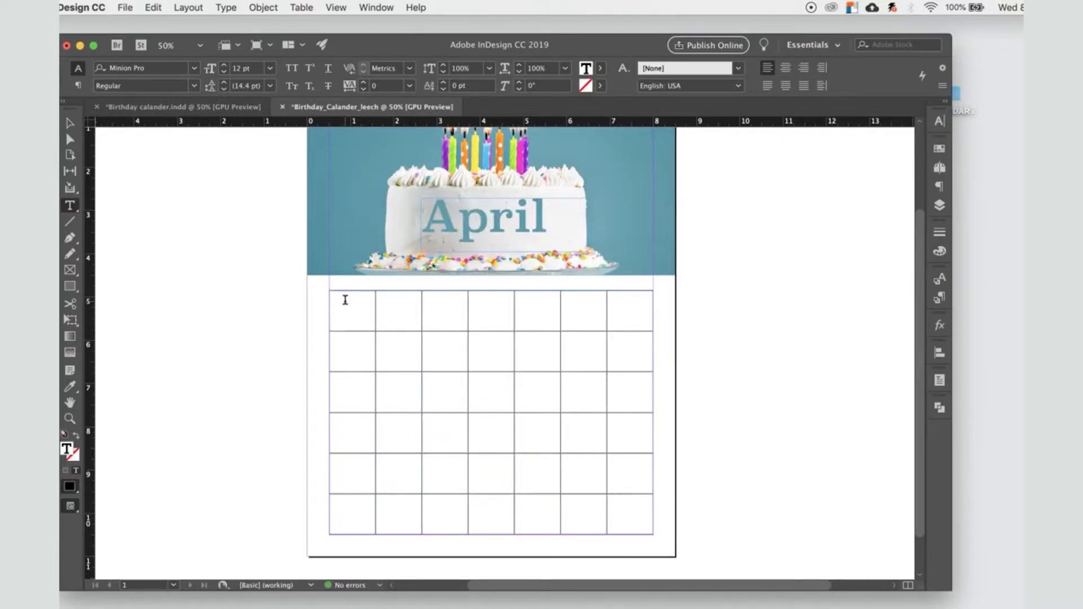
{"action": "type", "text": "MONDAY"}
{"action": "left_click", "coordinate": [290, 288]}
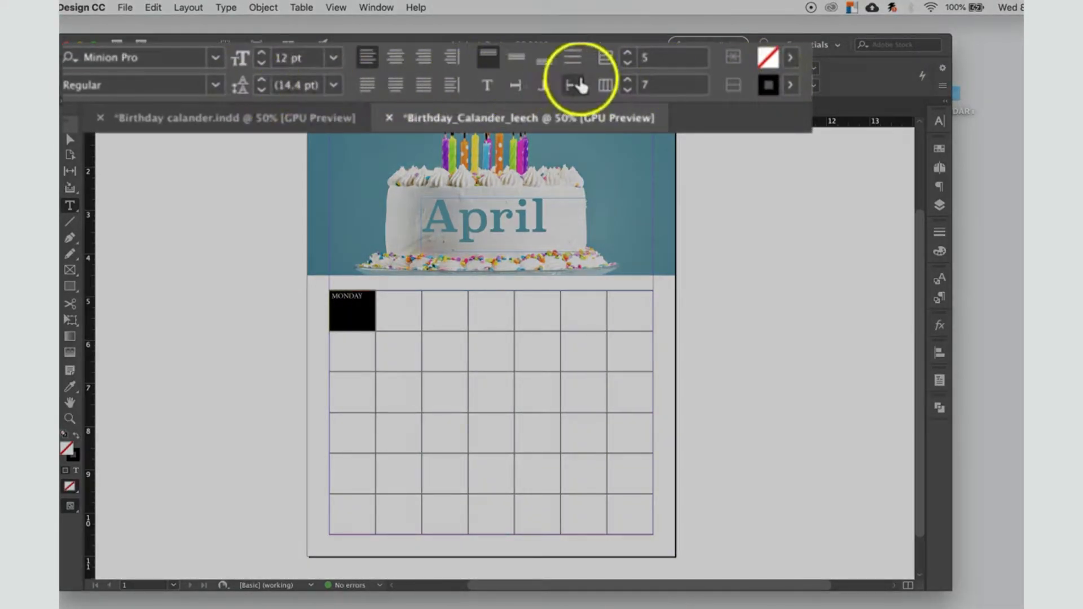
Step: Centre MONDAY horizontally in its cell, try the top and bottom vertical alignments, and finish with it centred vertically
{"action": "left_click", "coordinate": [395, 60]}
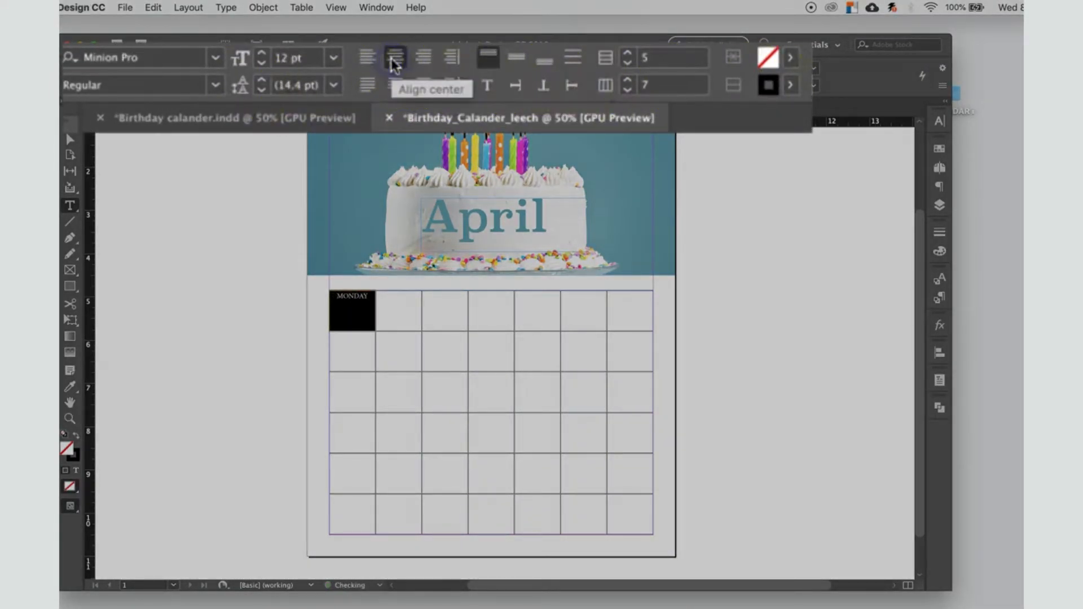
{"action": "left_click", "coordinate": [516, 60]}
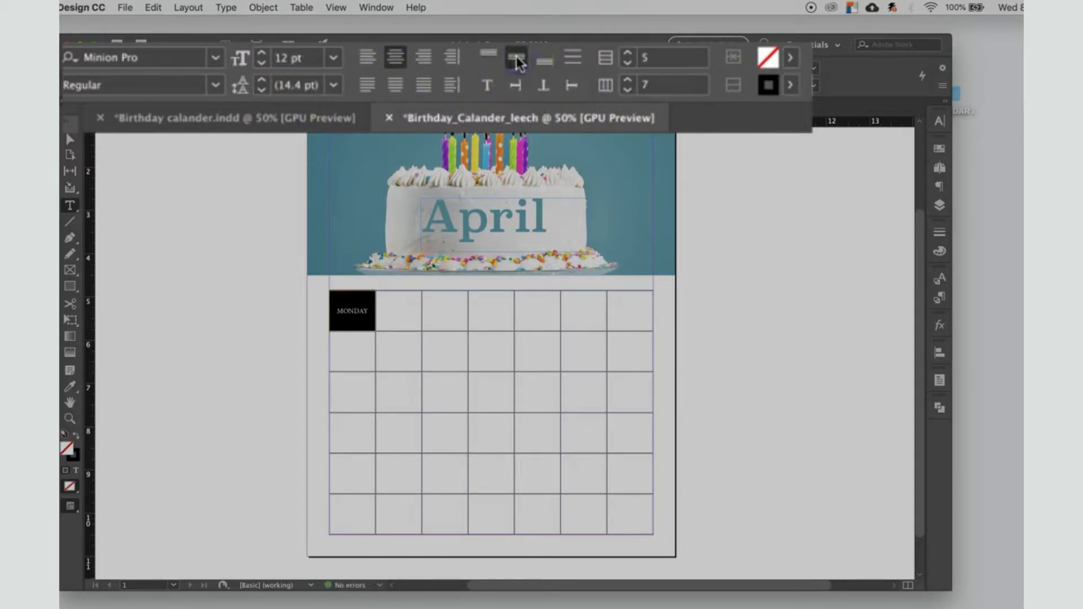
{"action": "left_click", "coordinate": [488, 56]}
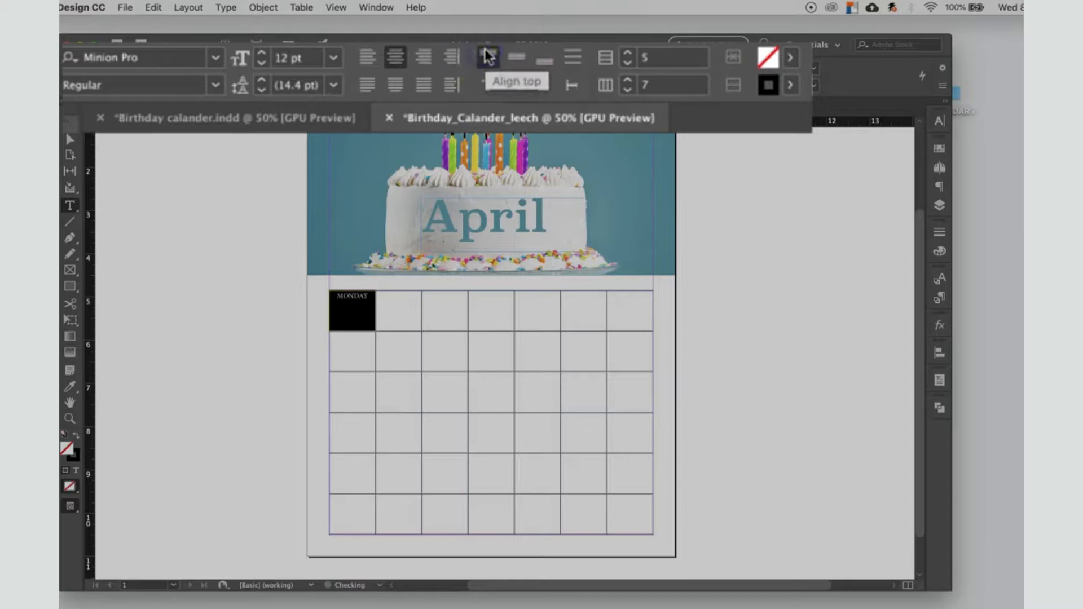
{"action": "left_click", "coordinate": [516, 59]}
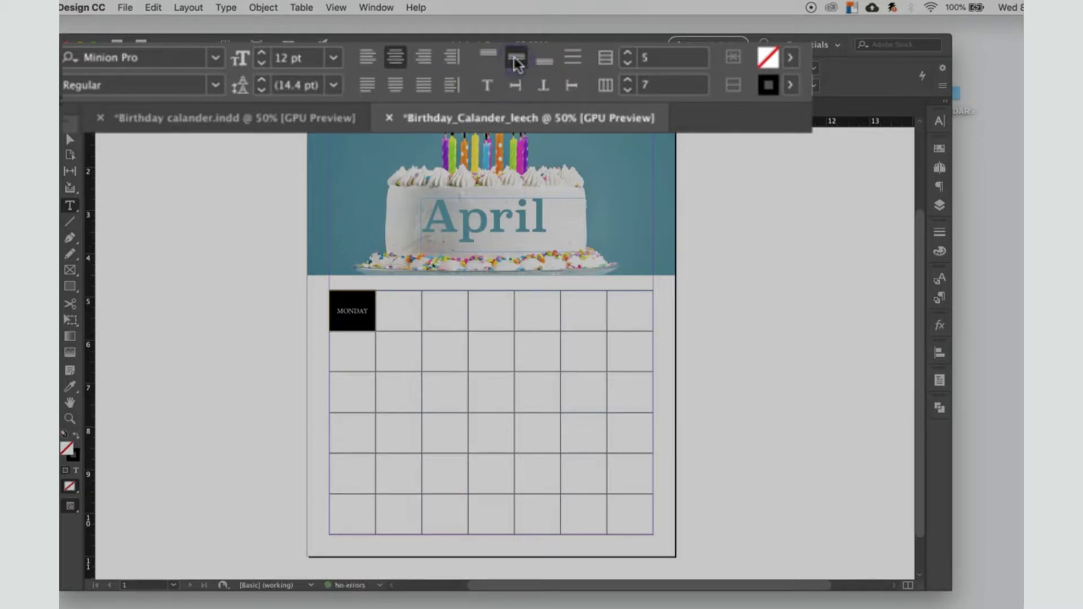
{"action": "left_click", "coordinate": [544, 61]}
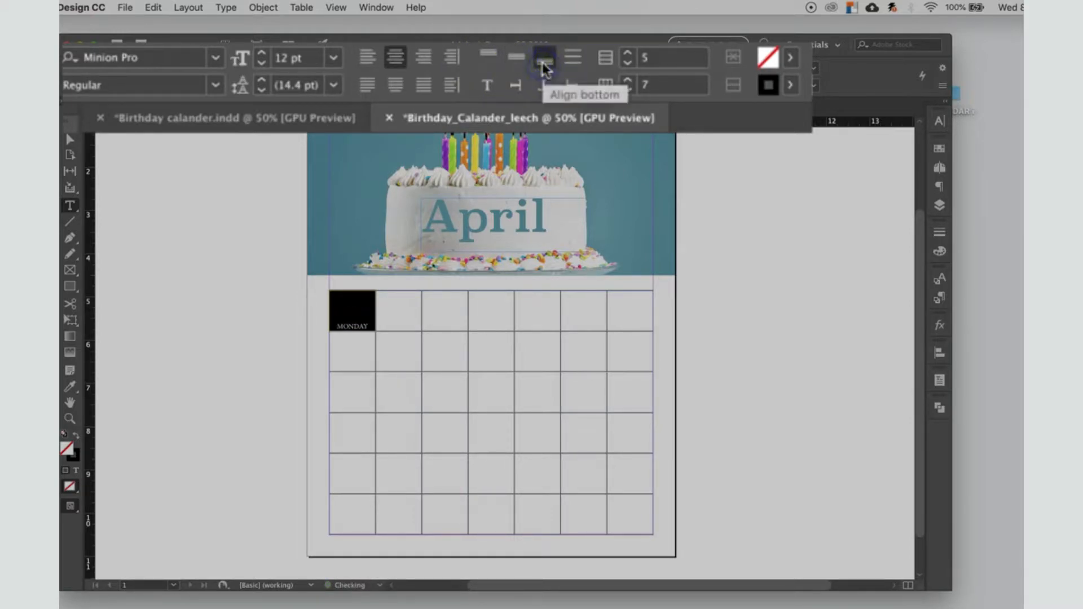
{"action": "left_click", "coordinate": [488, 57]}
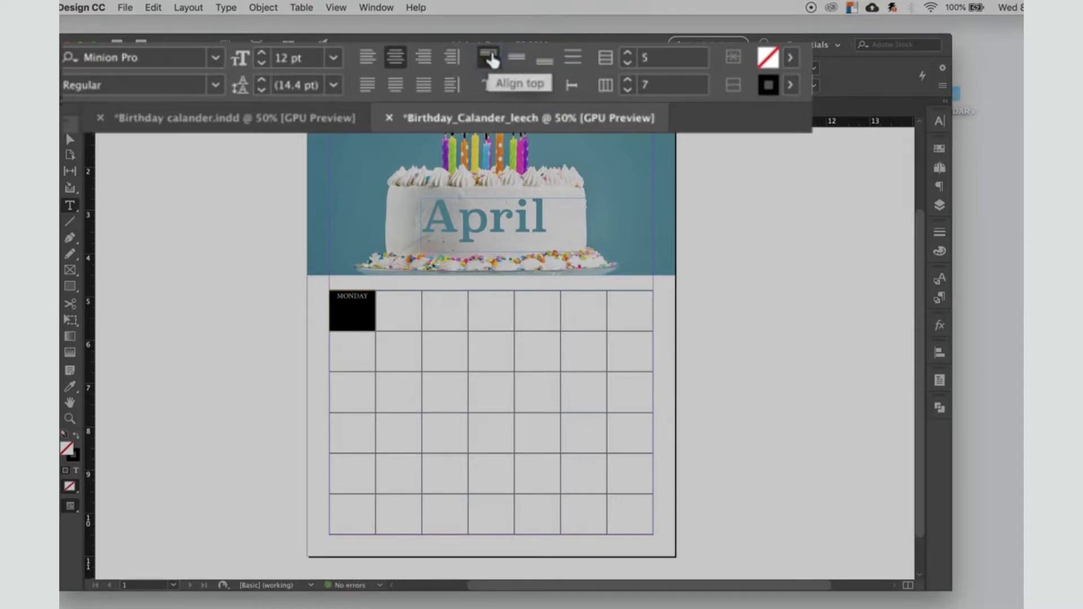
{"action": "left_click", "coordinate": [517, 60]}
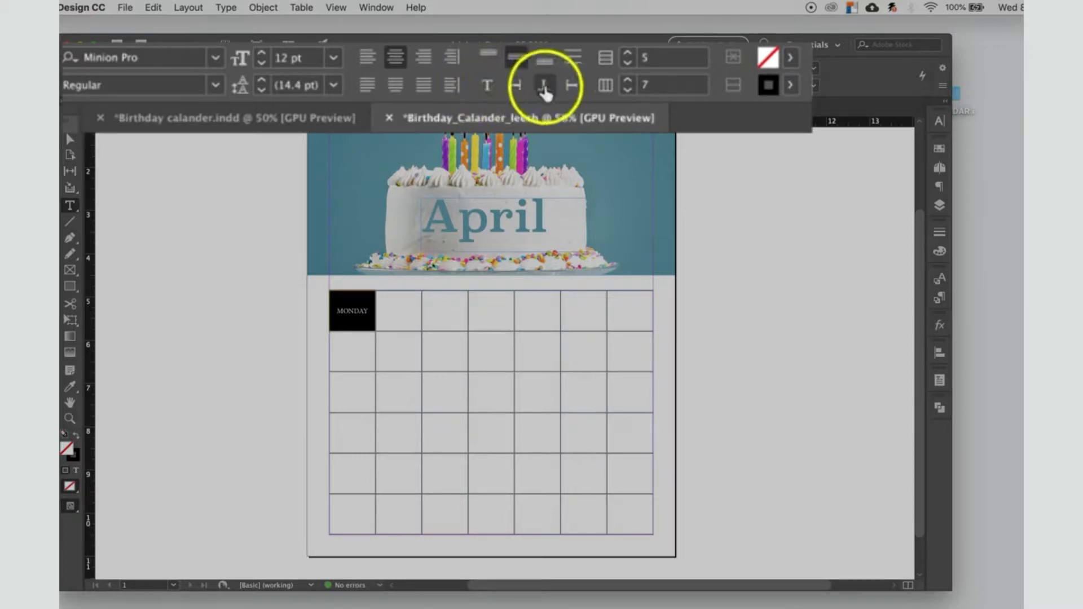
Step: Try the rotated text directions, including 180°, on the MONDAY cell and restore the upright orientation
{"action": "left_click", "coordinate": [516, 85]}
{"action": "left_click", "coordinate": [543, 86]}
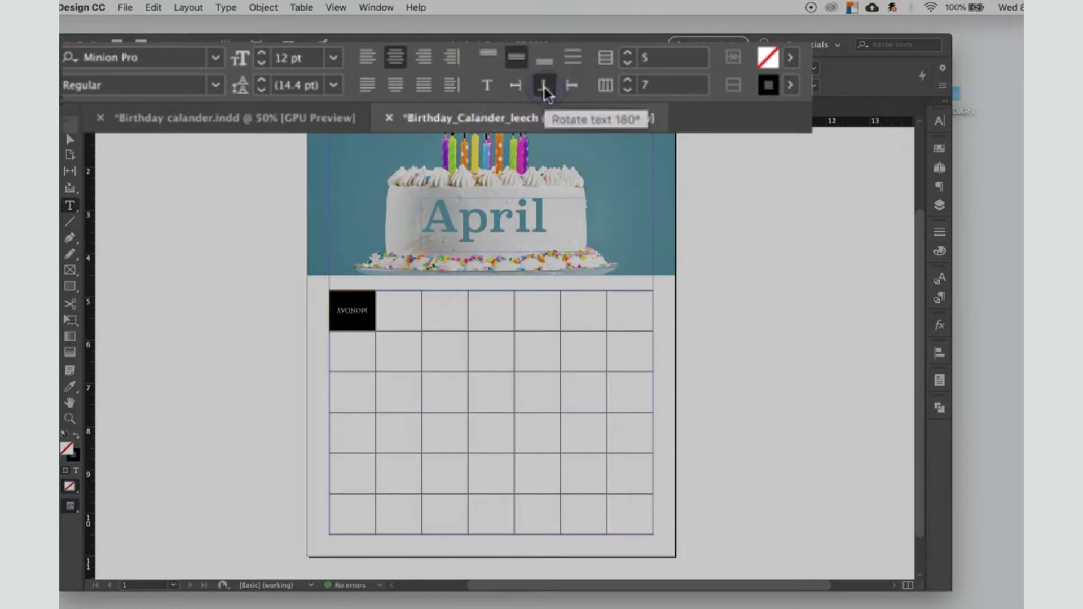
{"action": "left_click", "coordinate": [572, 87]}
{"action": "left_click", "coordinate": [488, 86]}
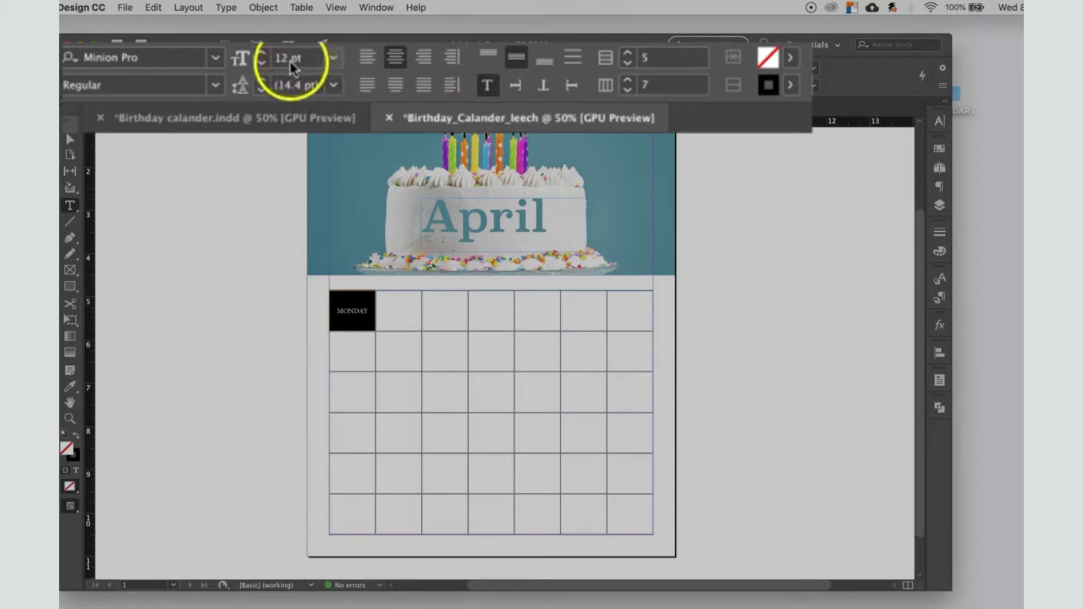
Step: Set the MONDAY header text to 10 pt in the Superclarendon font
{"action": "left_click", "coordinate": [334, 58]}
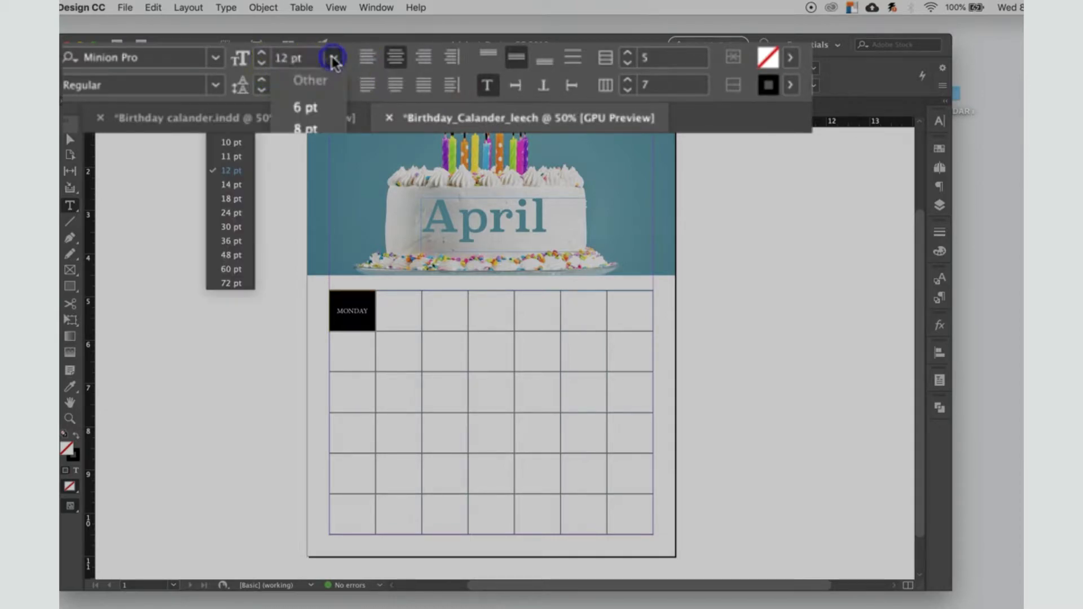
{"action": "left_click", "coordinate": [234, 145]}
{"action": "left_click_drag", "start_coordinate": [366, 311], "coordinate": [339, 312]}
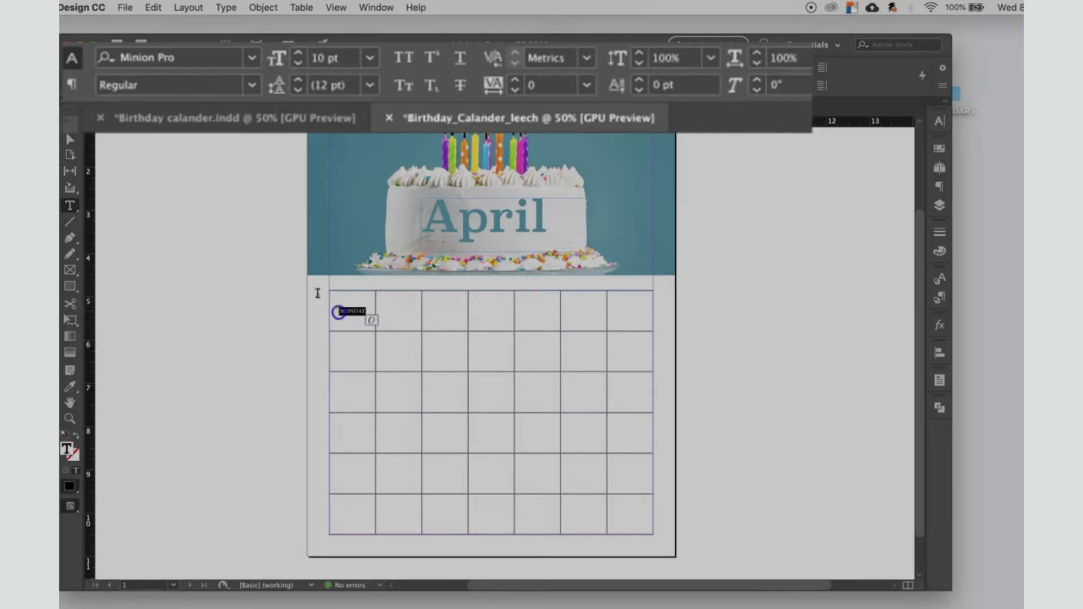
{"action": "left_click", "coordinate": [251, 57]}
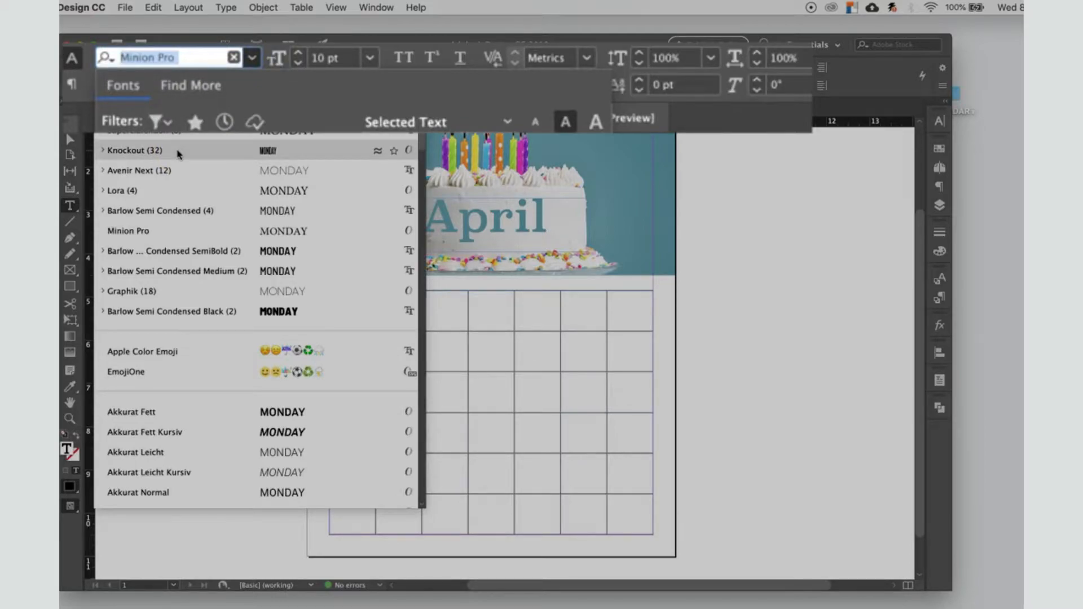
{"action": "left_click", "coordinate": [181, 133]}
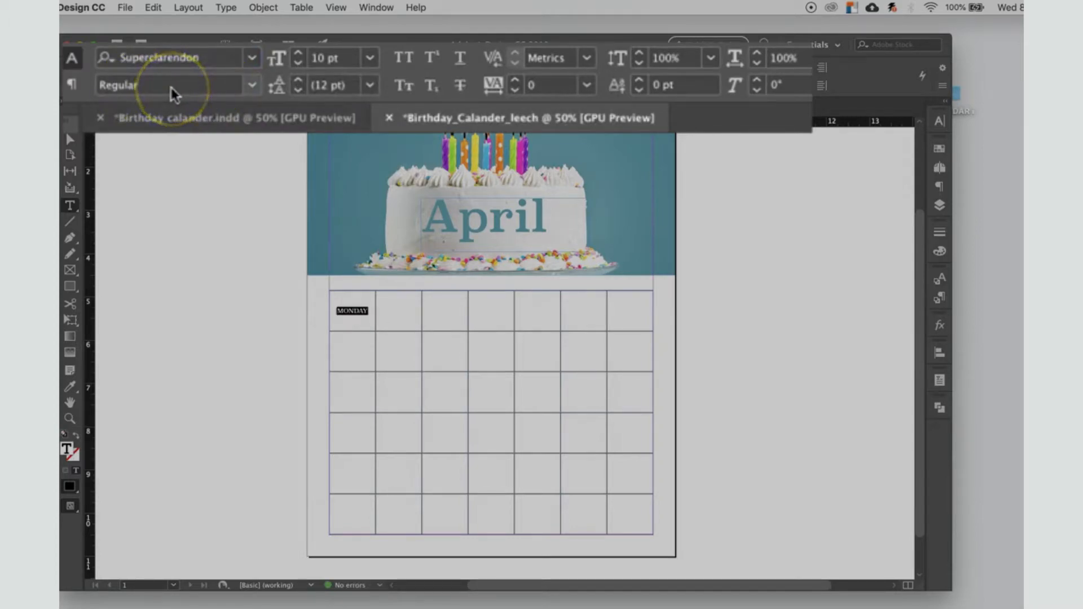
Step: Set the April title on the cake to the Bold font style
{"action": "left_click_drag", "start_coordinate": [545, 225], "coordinate": [411, 213]}
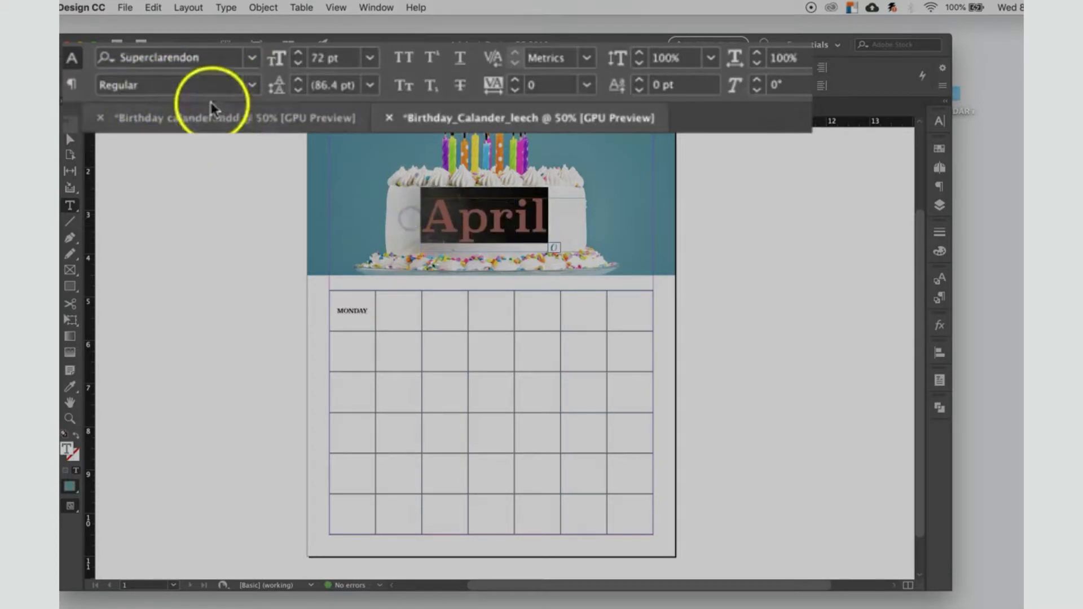
{"action": "left_click", "coordinate": [243, 81]}
{"action": "left_click", "coordinate": [252, 85]}
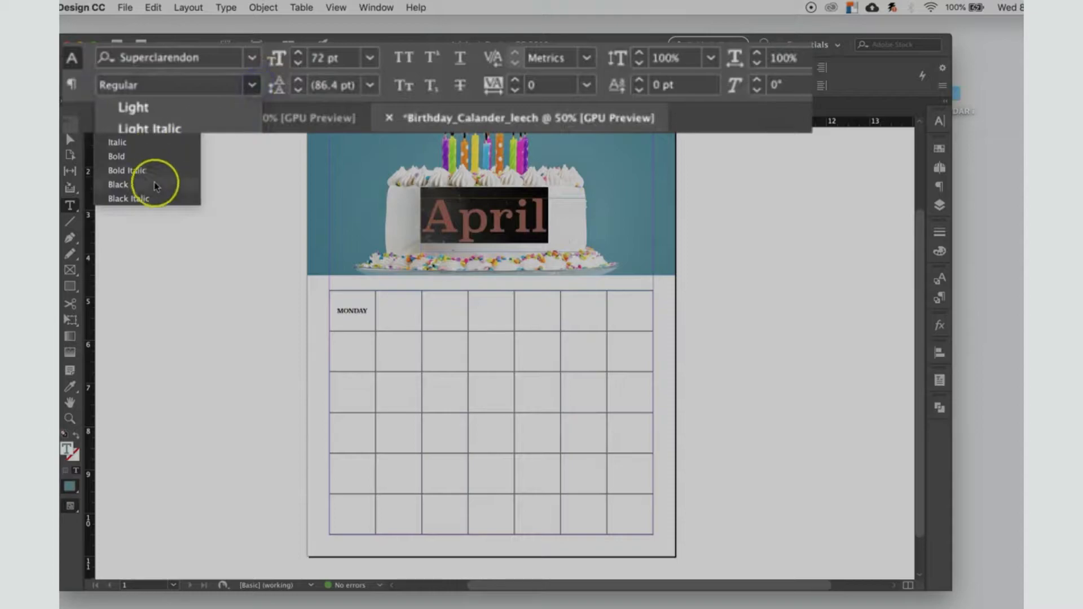
{"action": "left_click", "coordinate": [146, 157]}
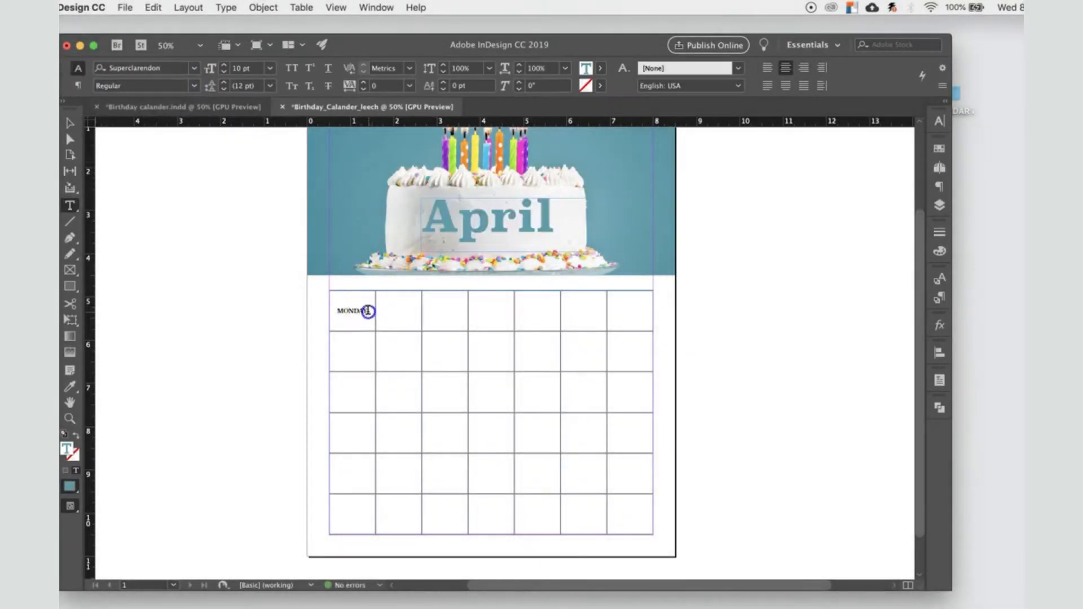
Step: Enter Tuesday, wednesday, Thursday, Friday, Saturday and Sunday in the header cells following MONDAY
{"action": "left_click_drag", "start_coordinate": [367, 309], "coordinate": [337, 311]}
{"action": "left_click", "coordinate": [363, 300]}
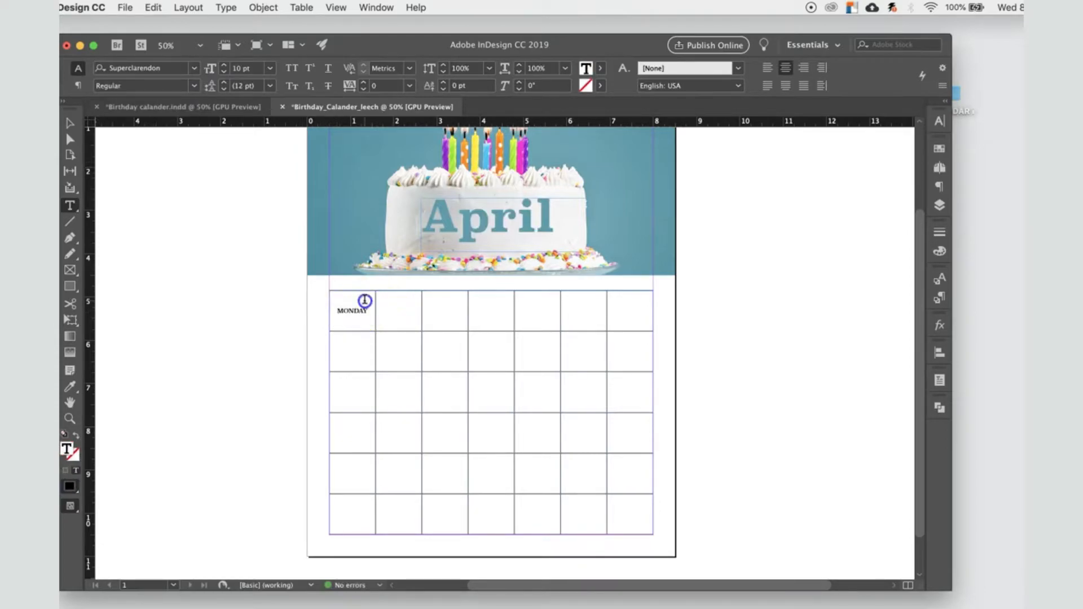
{"action": "left_click", "coordinate": [396, 311]}
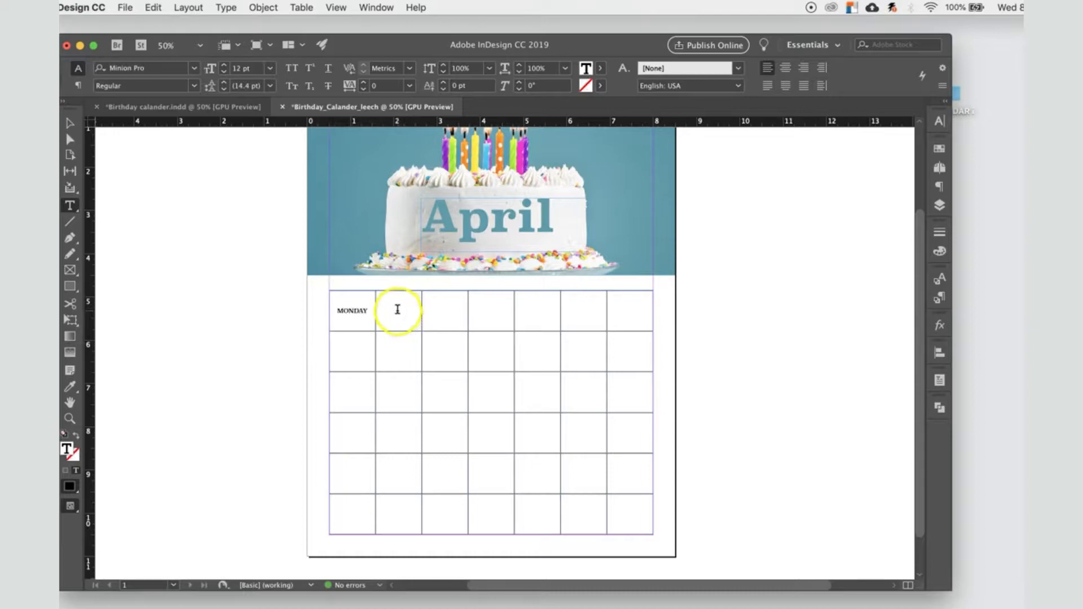
{"action": "type", "text": "Tuesday"}
{"action": "left_click", "coordinate": [434, 296]}
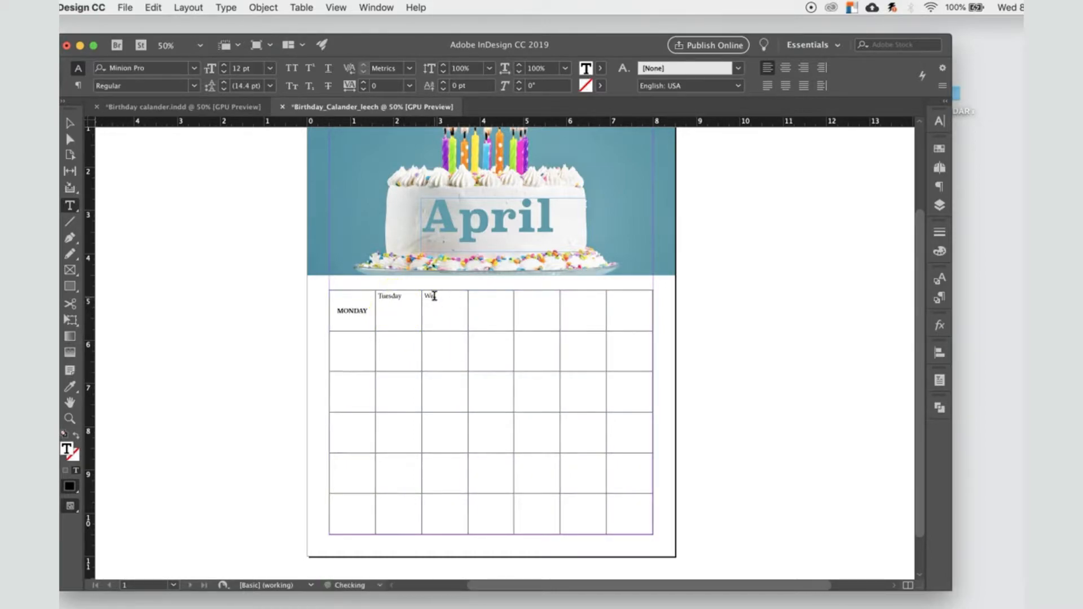
{"action": "type", "text": "wednesday"}
{"action": "left_click", "coordinate": [486, 296]}
{"action": "left_click", "coordinate": [533, 295]}
{"action": "type", "text": "Friday"}
{"action": "left_click", "coordinate": [575, 296]}
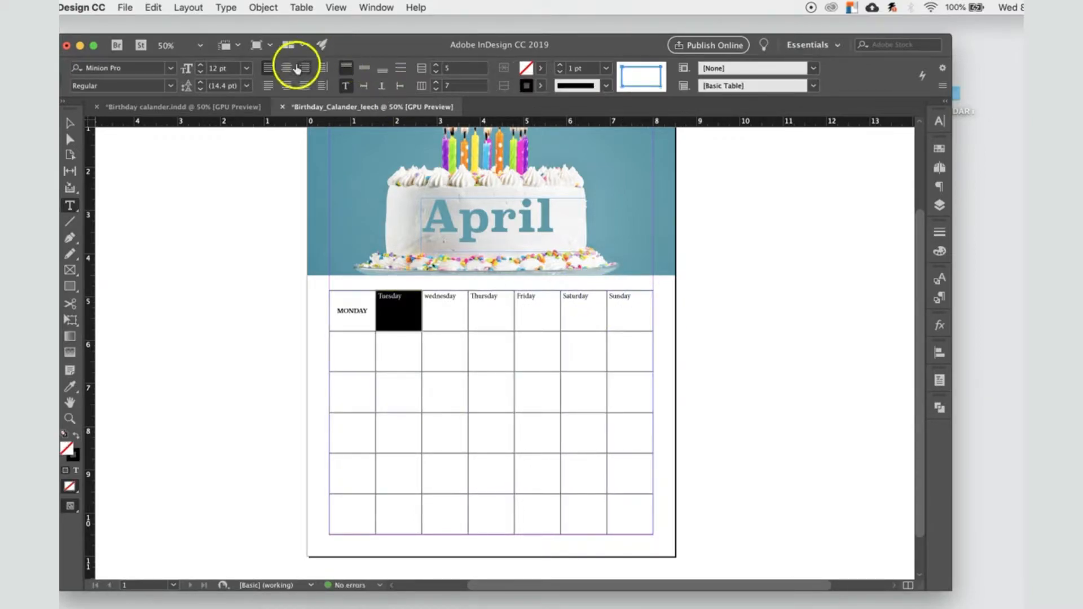
Step: Centre the Tuesday cell's text horizontally and vertically and set it in the Superclarendon font
{"action": "left_click", "coordinate": [286, 69]}
{"action": "left_click", "coordinate": [360, 69]}
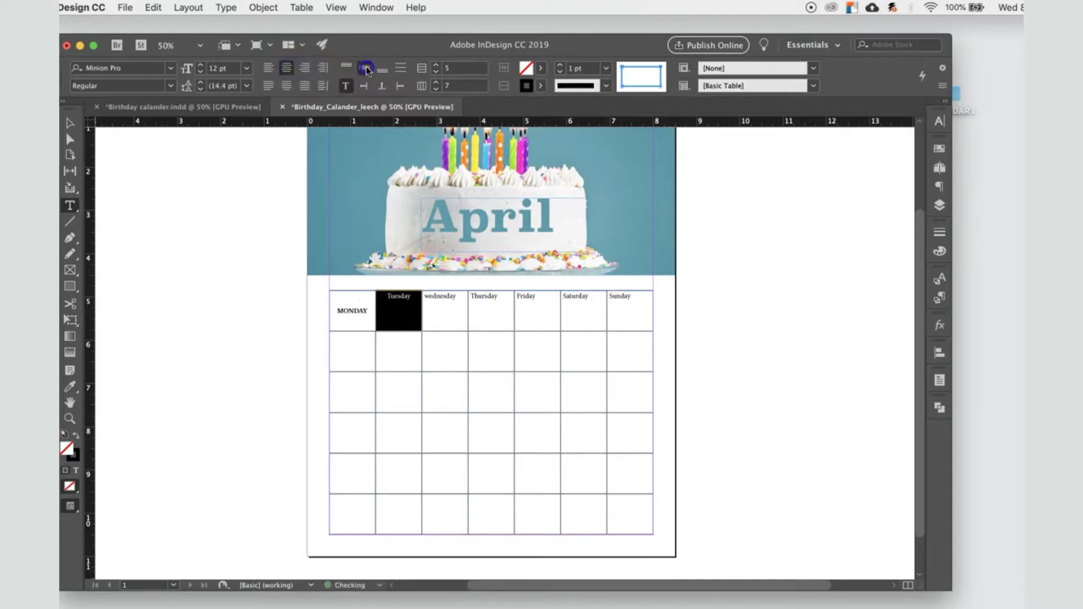
{"action": "left_click", "coordinate": [170, 68]}
{"action": "left_click", "coordinate": [144, 130]}
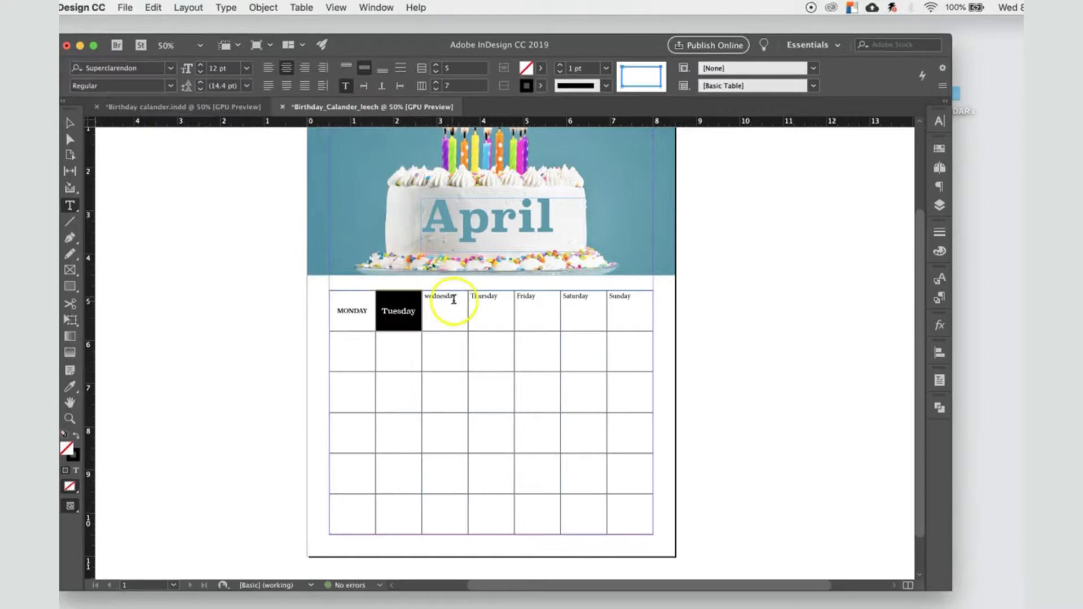
Step: Convert the Tuesday header text to all caps and set its size to 10 pt
{"action": "left_click_drag", "start_coordinate": [337, 311], "coordinate": [380, 311]}
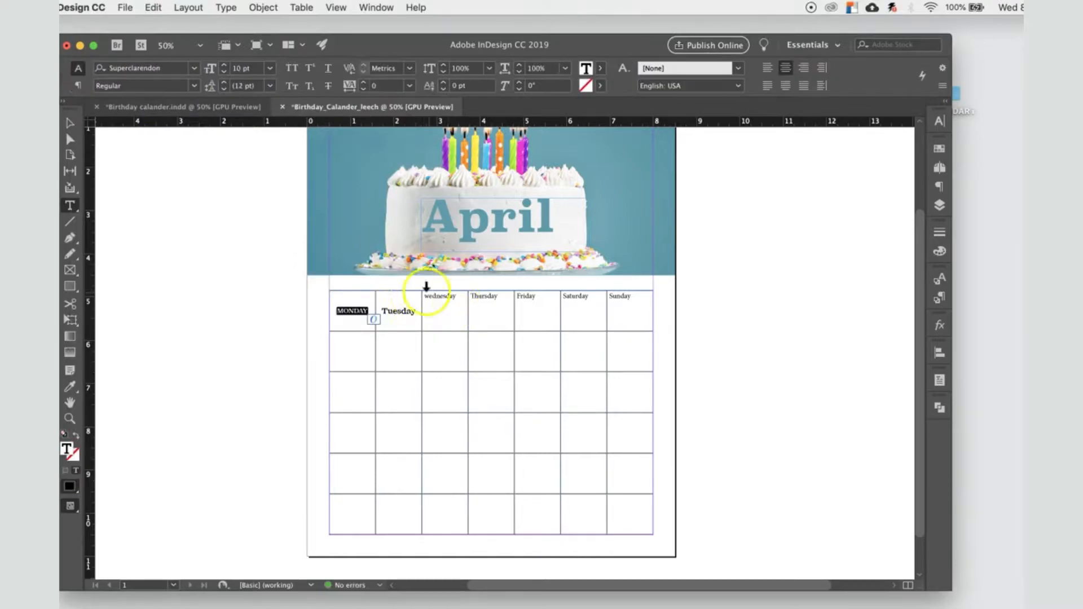
{"action": "left_click", "coordinate": [413, 311]}
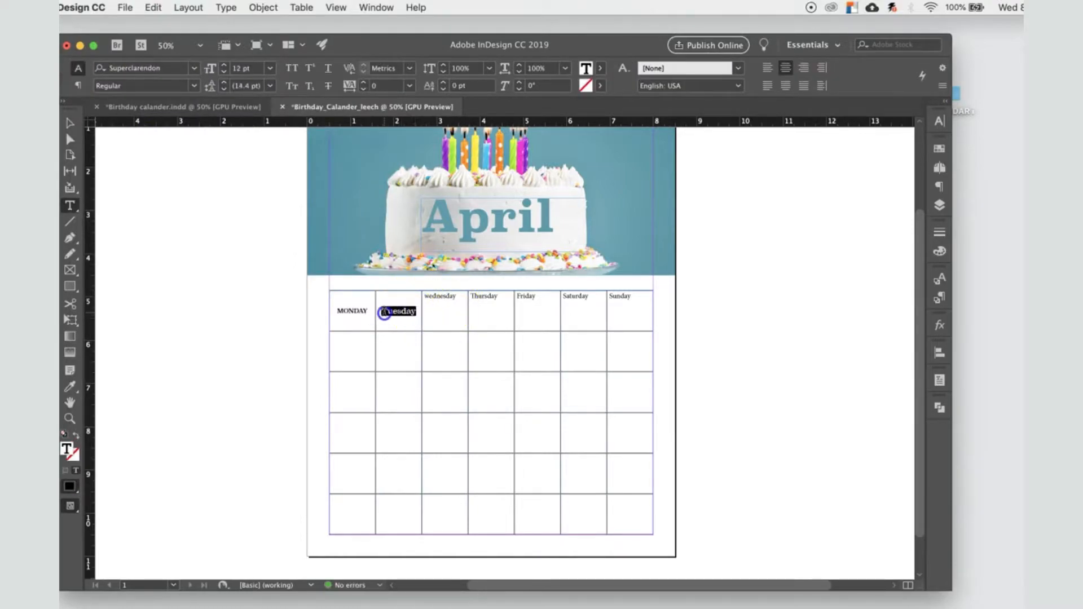
{"action": "left_click", "coordinate": [290, 67]}
{"action": "left_click", "coordinate": [271, 69]}
{"action": "left_click", "coordinate": [261, 144]}
{"action": "left_click", "coordinate": [271, 271]}
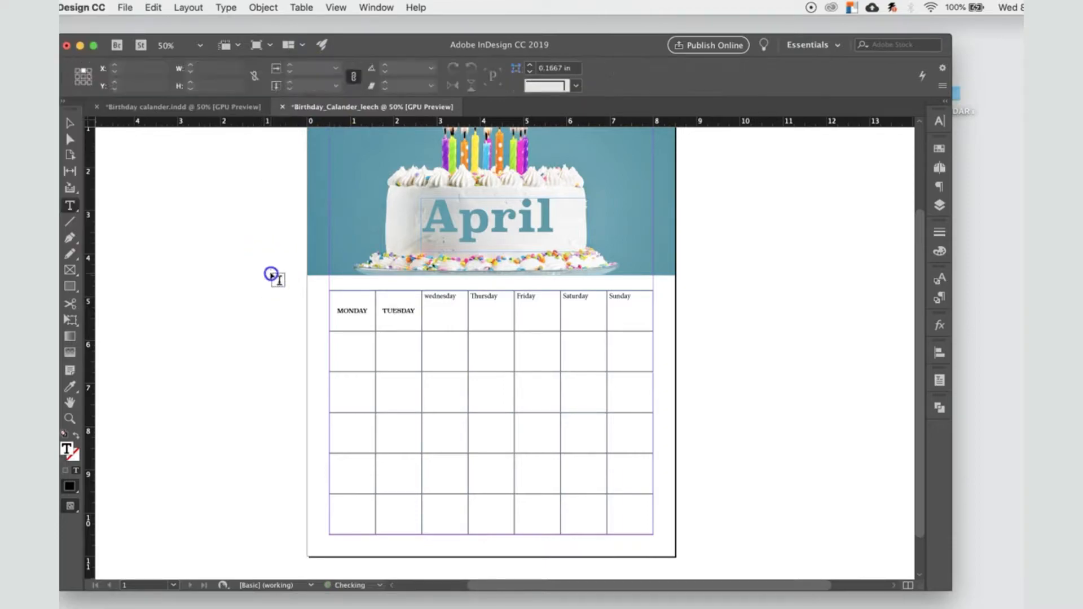
Step: Create a new paragraph style from the formatted TUESDAY text and open its options
{"action": "left_click", "coordinate": [940, 298]}
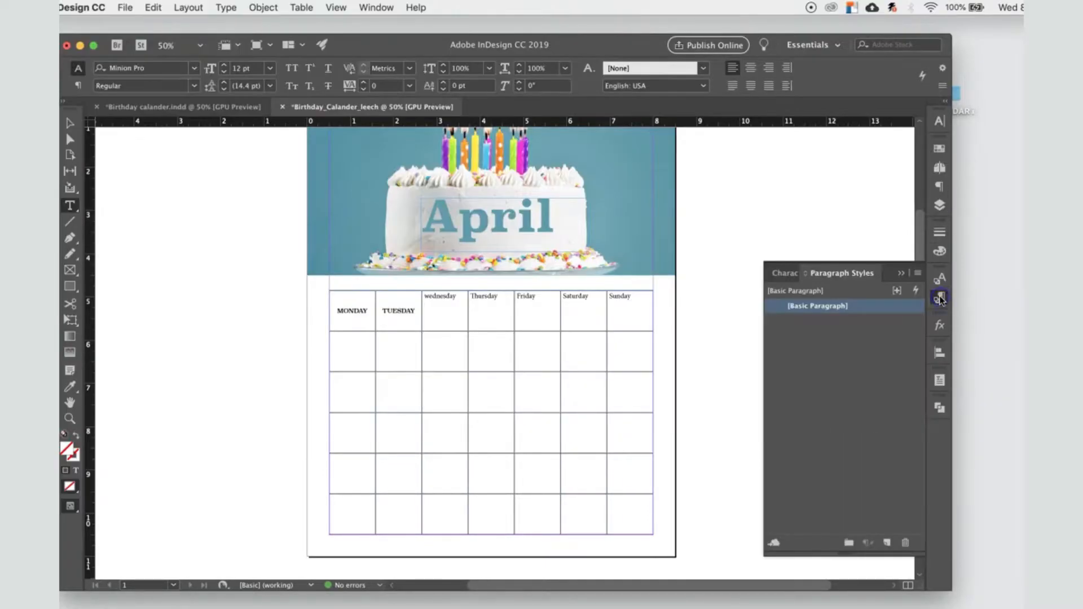
{"action": "left_click_drag", "start_coordinate": [413, 311], "coordinate": [380, 310]}
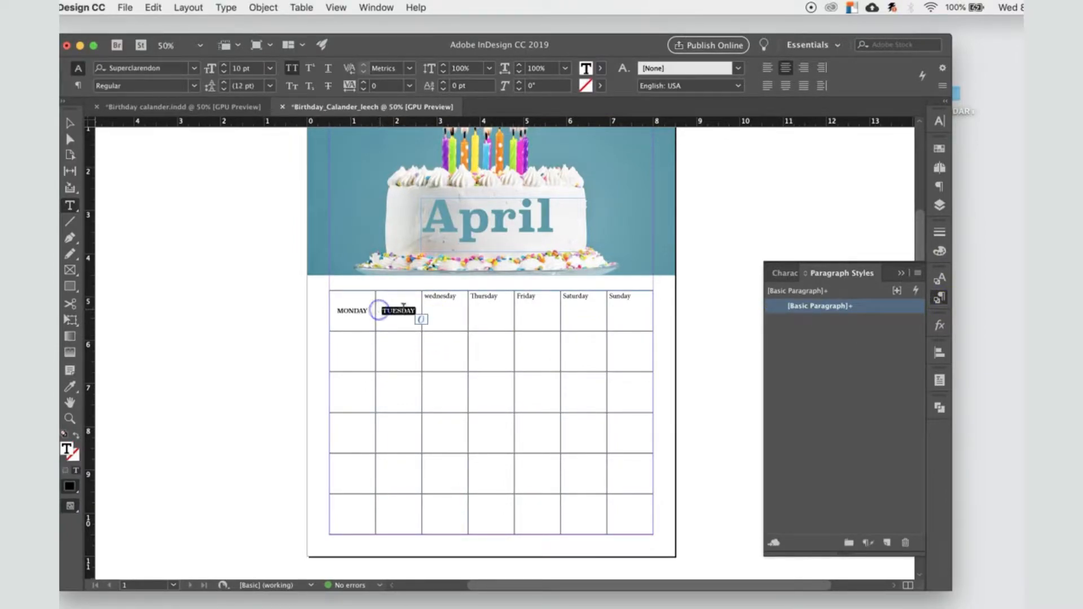
{"action": "left_click", "coordinate": [888, 543]}
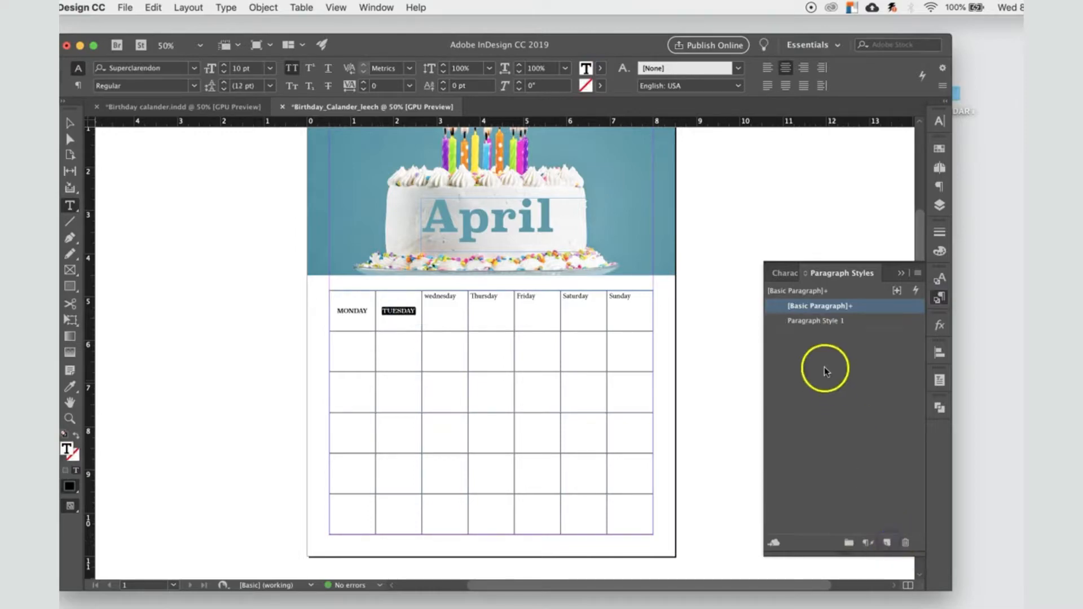
{"action": "double_click", "coordinate": [824, 324]}
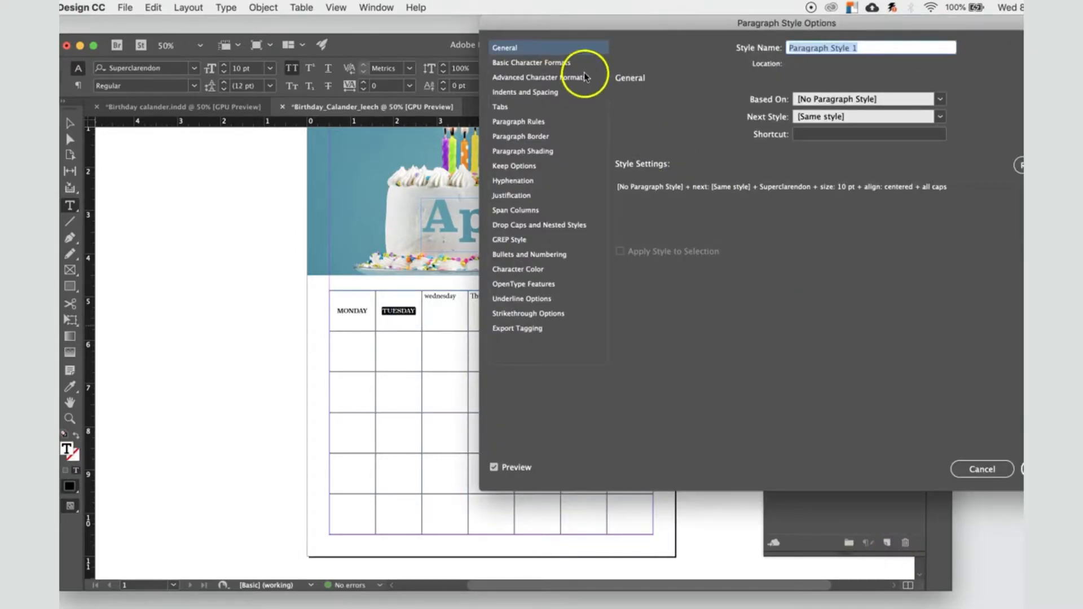
Step: Set the new paragraph style's kerning to Optical and its case to All Caps
{"action": "left_click", "coordinate": [582, 60]}
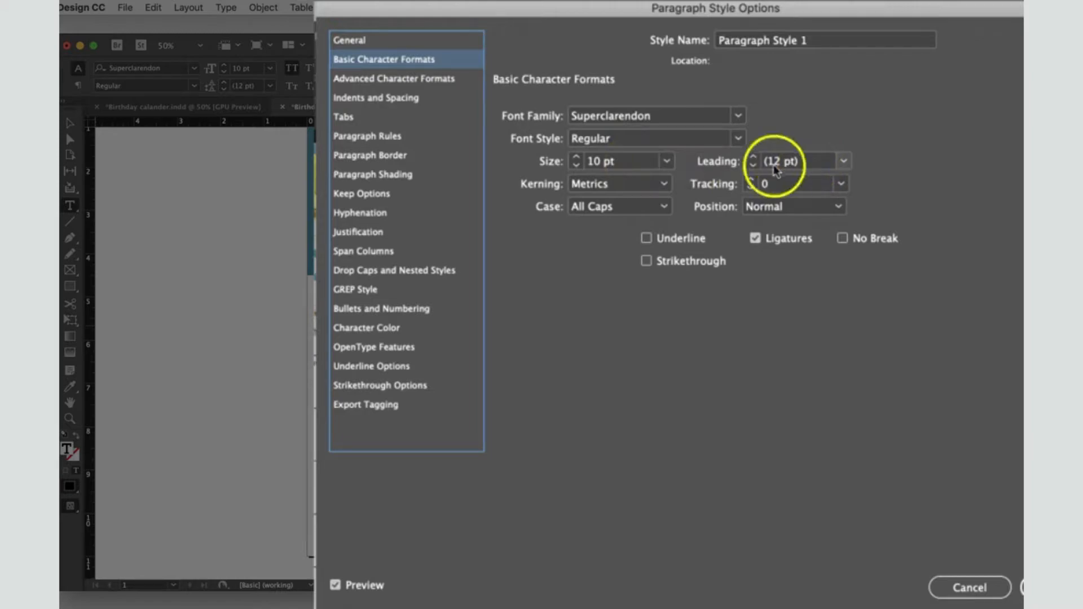
{"action": "left_click", "coordinate": [664, 184]}
{"action": "left_click", "coordinate": [651, 203]}
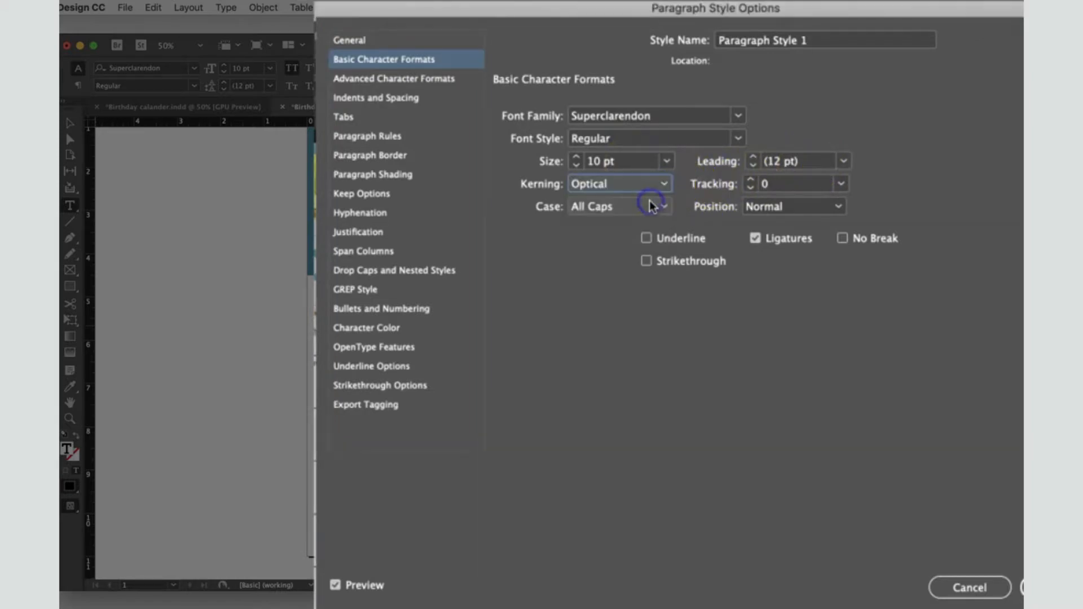
{"action": "left_click", "coordinate": [652, 210]}
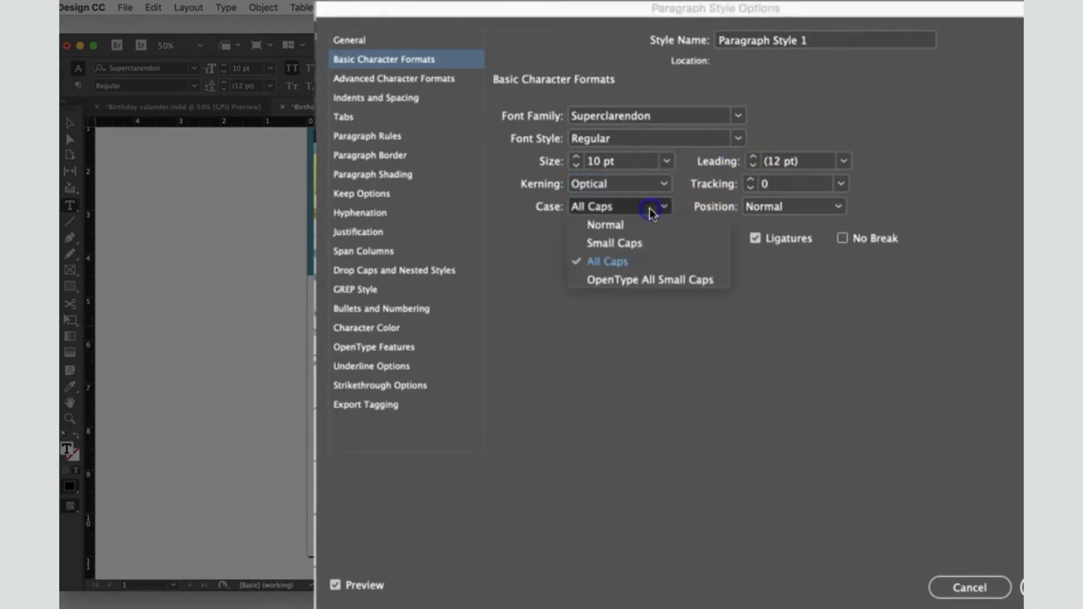
{"action": "left_click", "coordinate": [648, 262]}
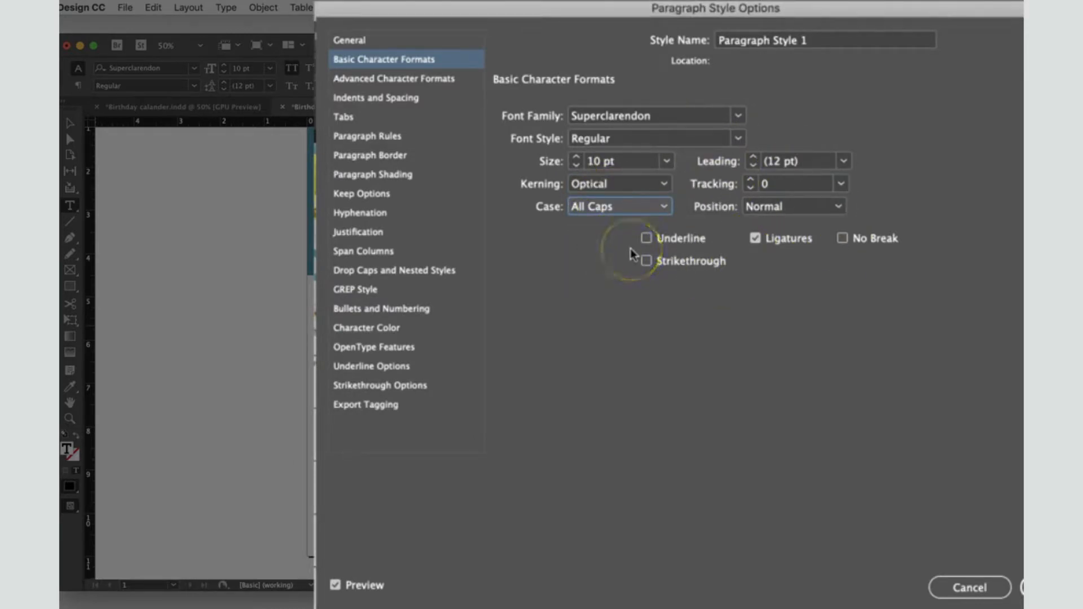
Step: Name the paragraph style Day and save its options
{"action": "left_click_drag", "start_coordinate": [824, 36], "coordinate": [716, 38]}
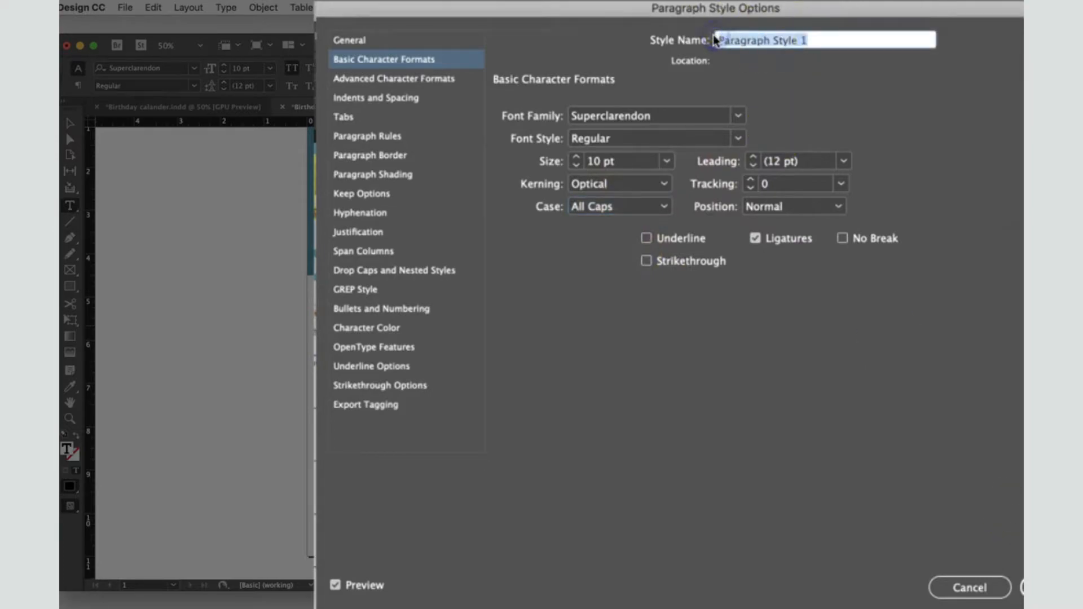
{"action": "type", "text": "Day"}
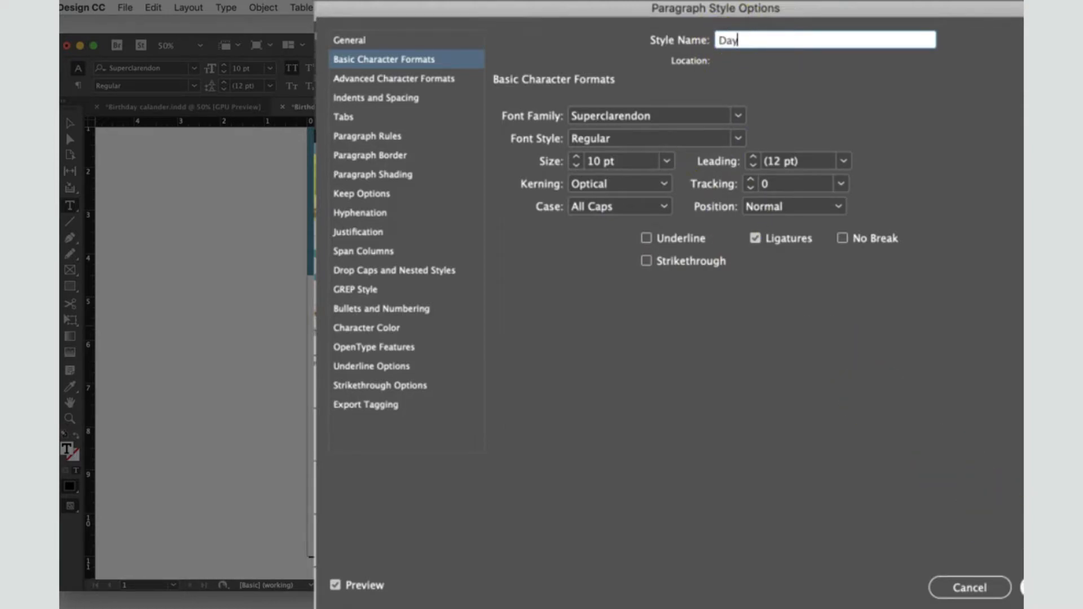
{"action": "left_click", "coordinate": [1022, 587]}
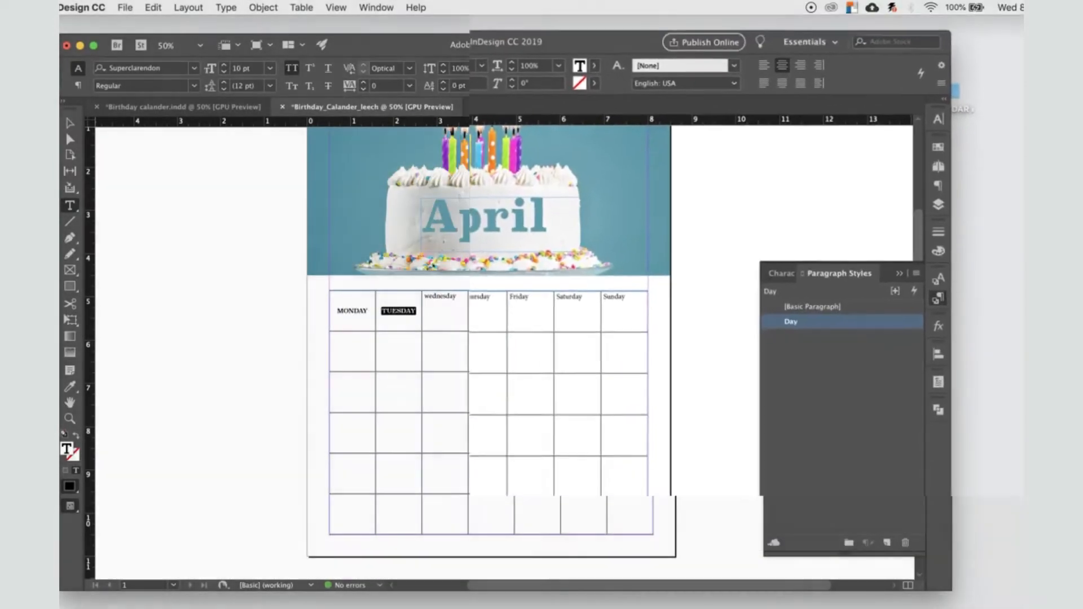
Step: Apply the Day paragraph style to the Wednesday, Thursday, Friday, Saturday and Sunday header texts
{"action": "double_click", "coordinate": [443, 303]}
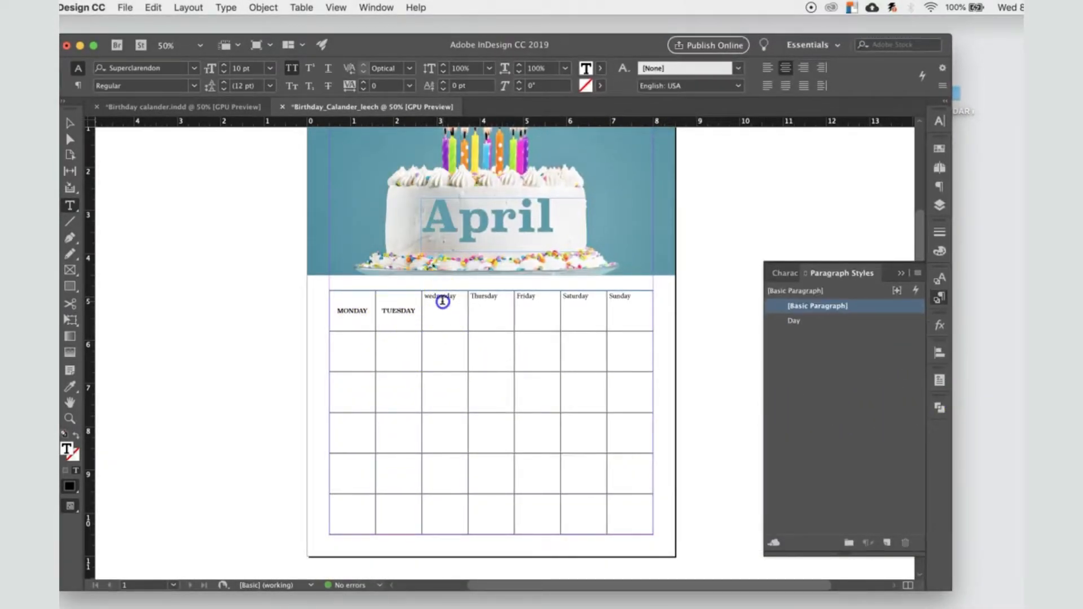
{"action": "left_click", "coordinate": [813, 326]}
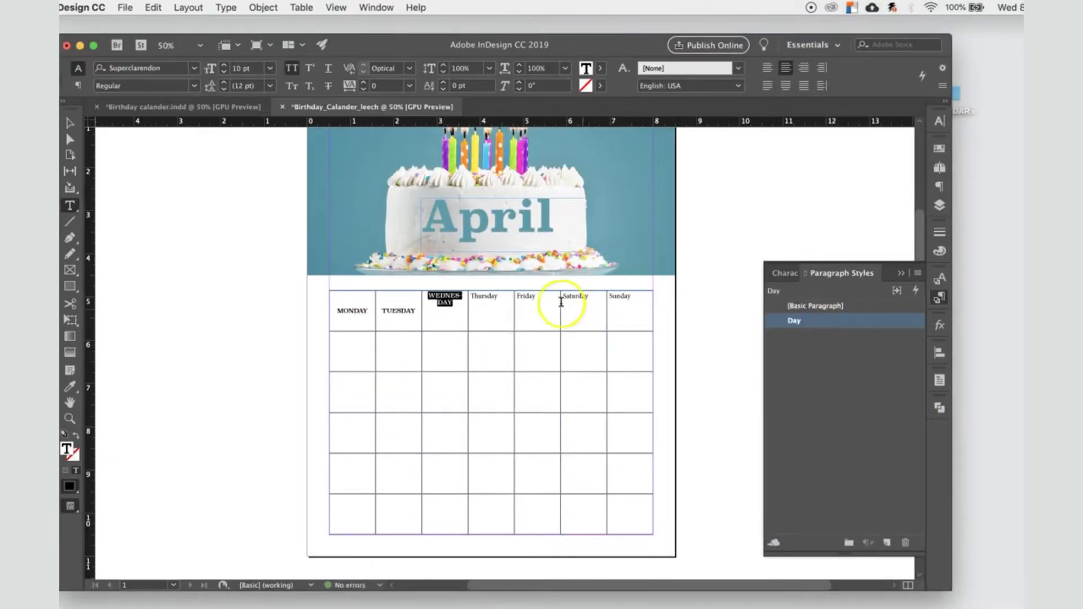
{"action": "double_click", "coordinate": [480, 299]}
{"action": "left_click", "coordinate": [827, 326]}
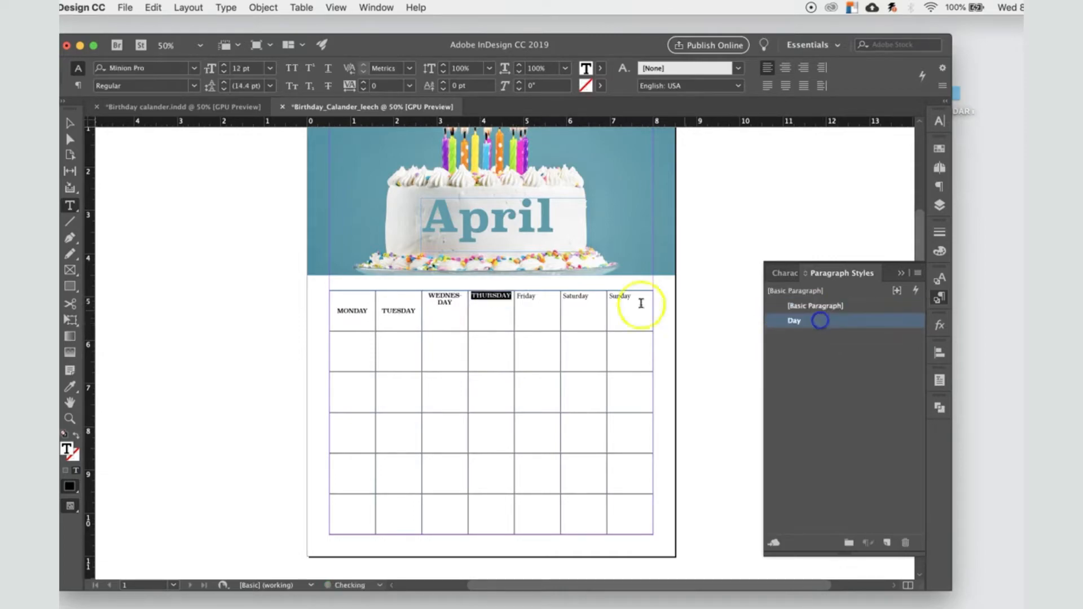
{"action": "double_click", "coordinate": [526, 297]}
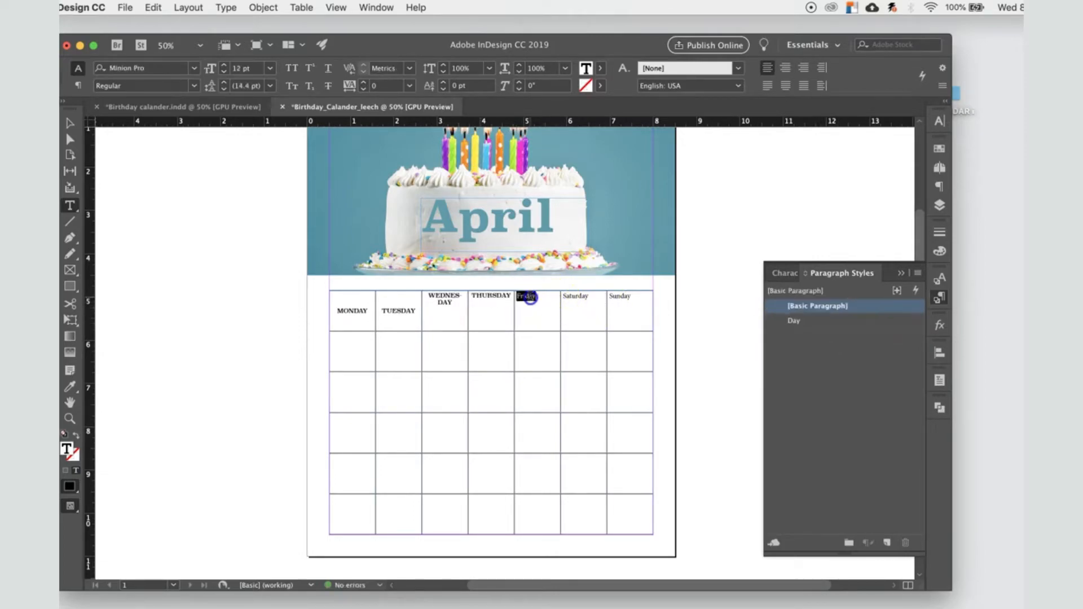
{"action": "left_click", "coordinate": [817, 323]}
{"action": "double_click", "coordinate": [575, 297]}
{"action": "left_click", "coordinate": [795, 323]}
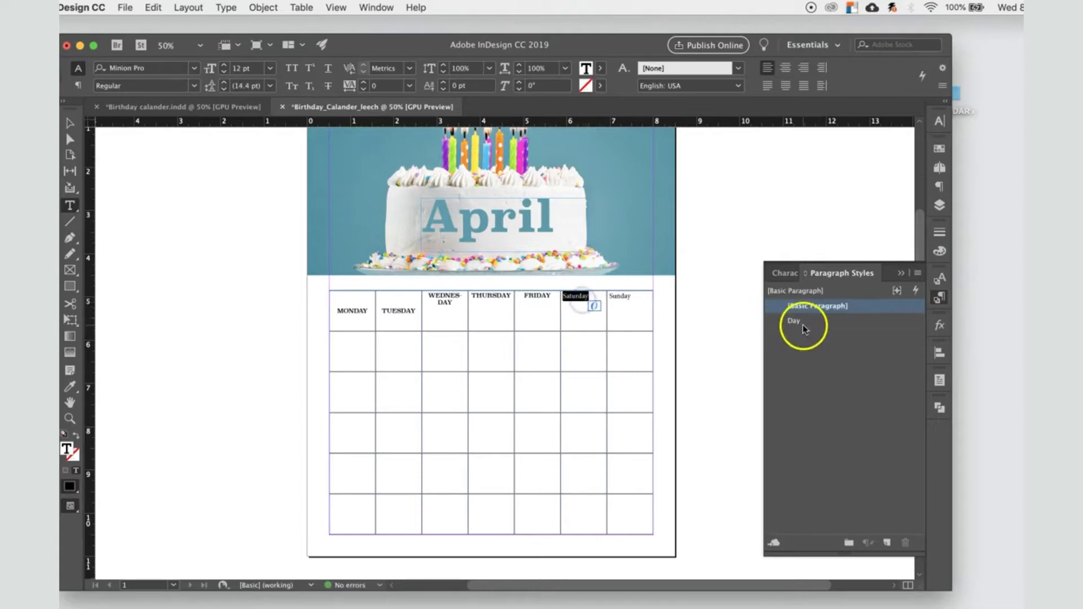
{"action": "double_click", "coordinate": [619, 296]}
{"action": "left_click", "coordinate": [790, 326]}
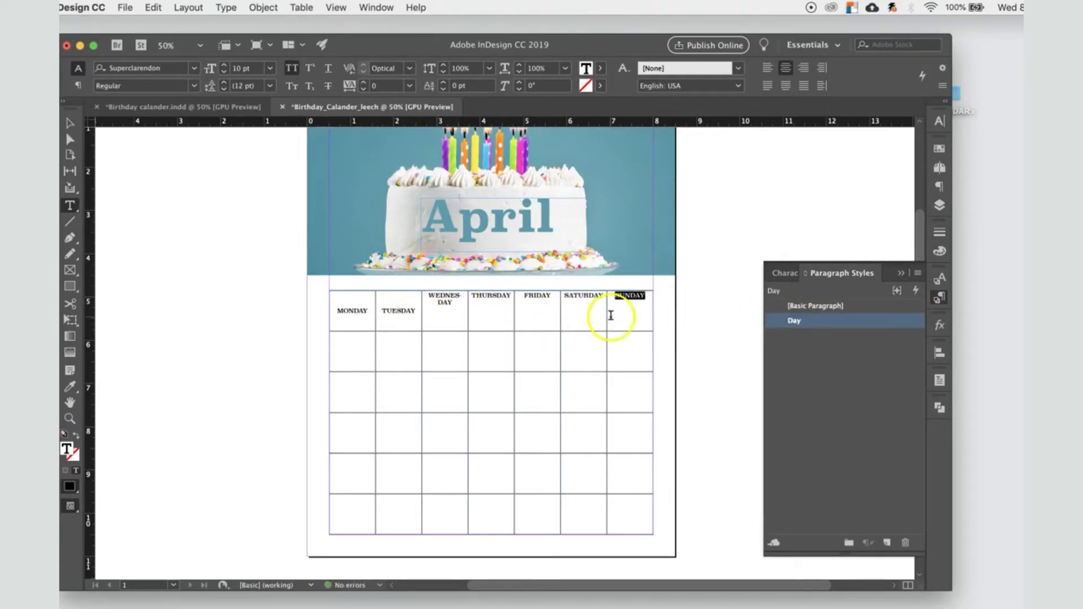
Step: Edit the Day paragraph style and set its font size to 9 pt
{"action": "left_click", "coordinate": [817, 325]}
{"action": "double_click", "coordinate": [885, 325]}
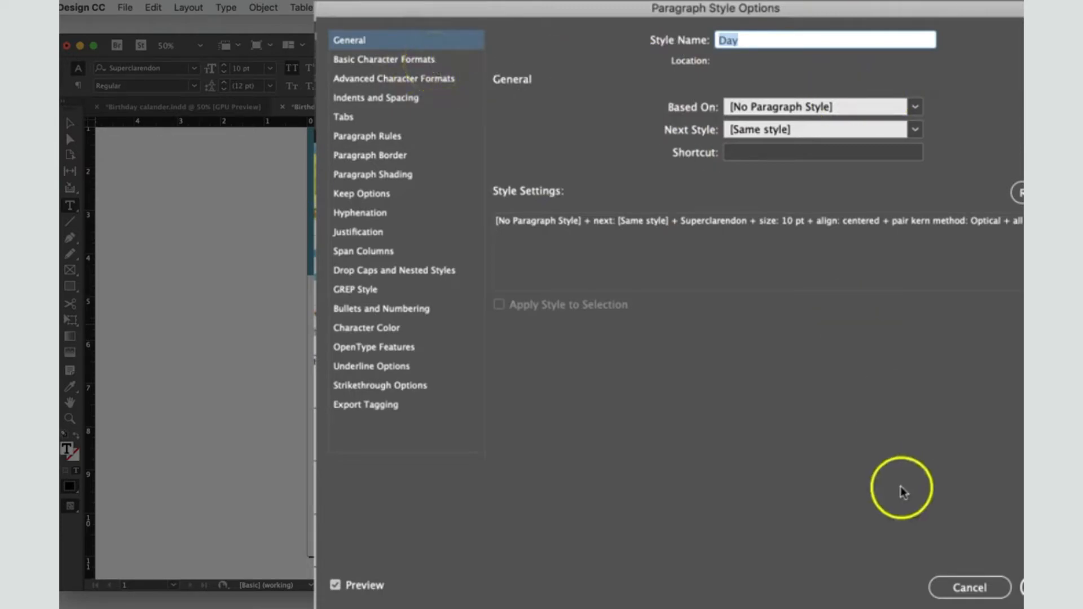
{"action": "left_click", "coordinate": [988, 586]}
{"action": "double_click", "coordinate": [725, 396]}
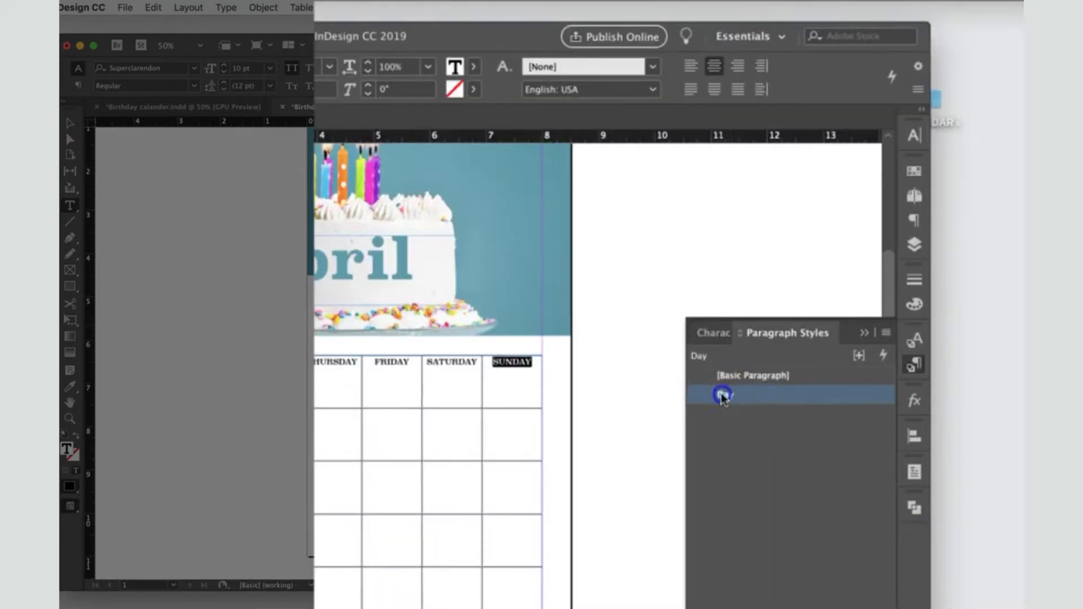
{"action": "left_click", "coordinate": [404, 59]}
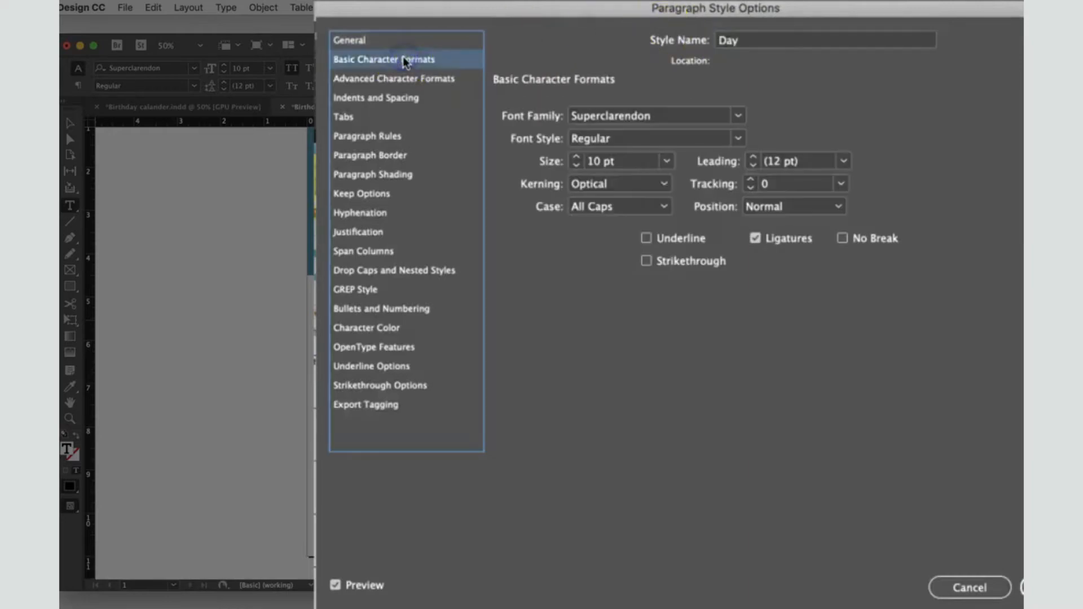
{"action": "left_click", "coordinate": [666, 161]}
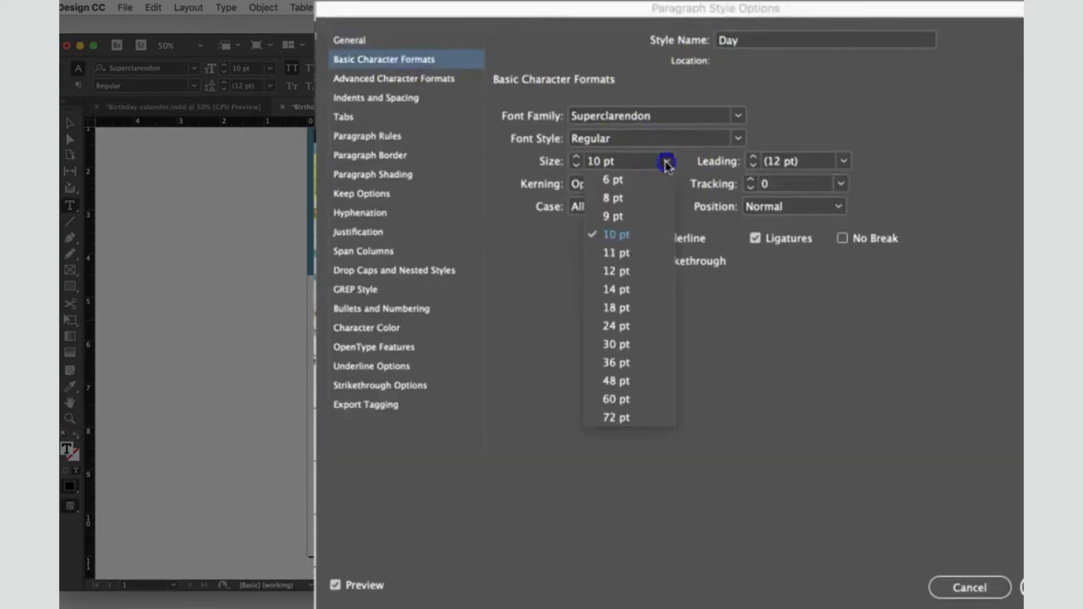
{"action": "left_click", "coordinate": [646, 220]}
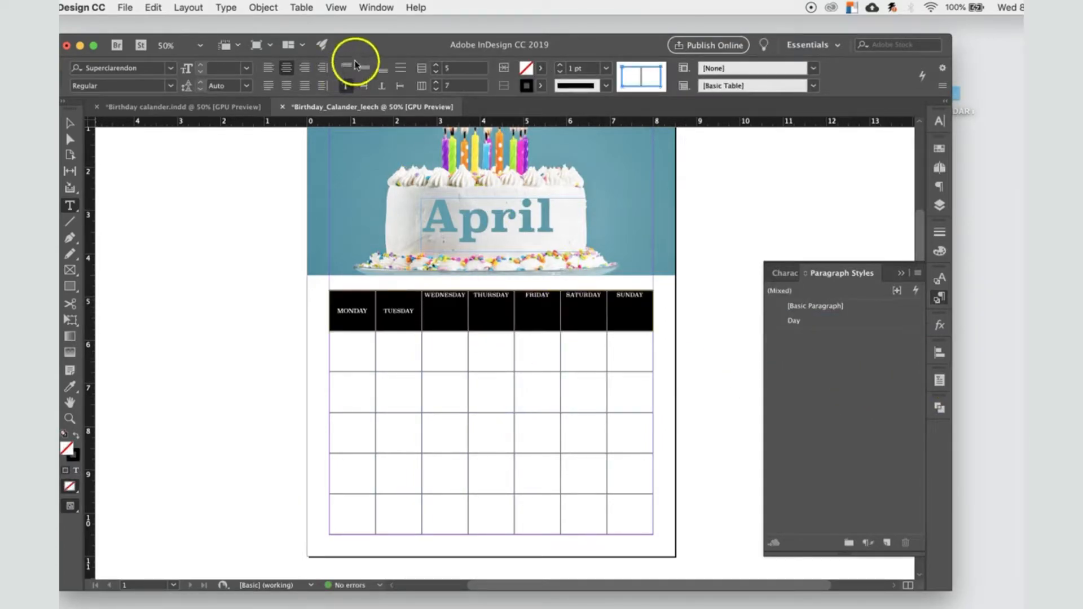
Step: Center the weekday header text vertically in its cells and set the header row's stroke to [None]
{"action": "left_click", "coordinate": [365, 68]}
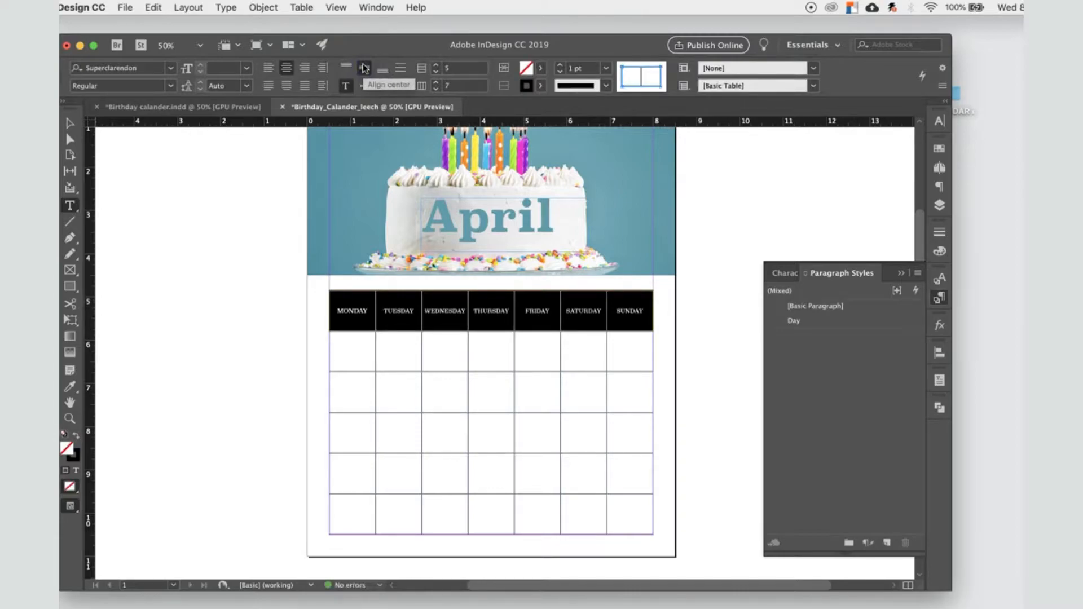
{"action": "left_click", "coordinate": [527, 87]}
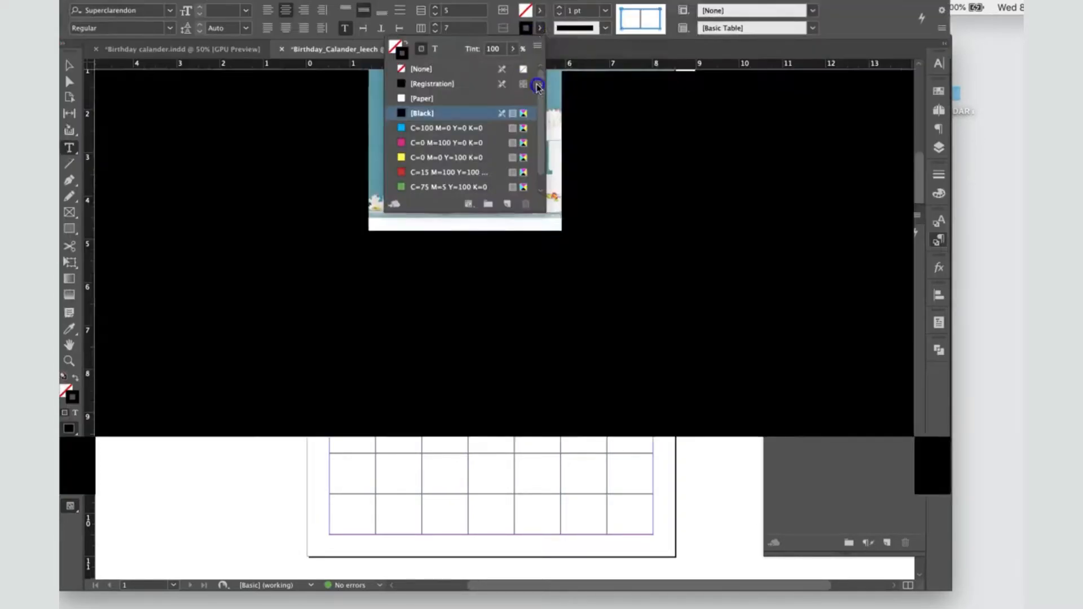
{"action": "left_click", "coordinate": [417, 127]}
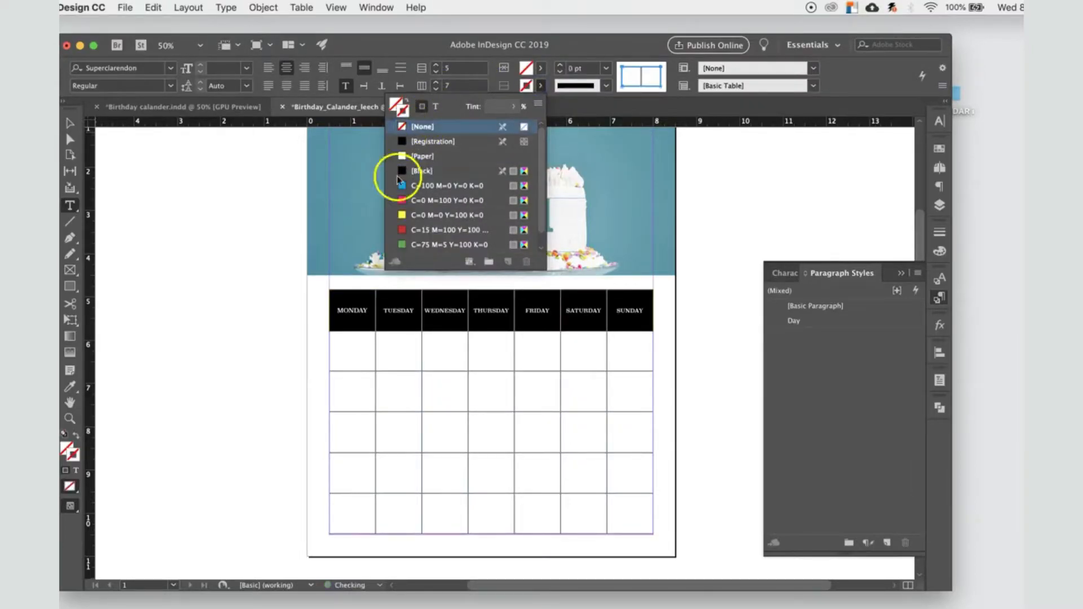
Step: Fill the weekday header row with the teal sampled from the cake photo's background using the Eyedropper
{"action": "left_click", "coordinate": [540, 68]}
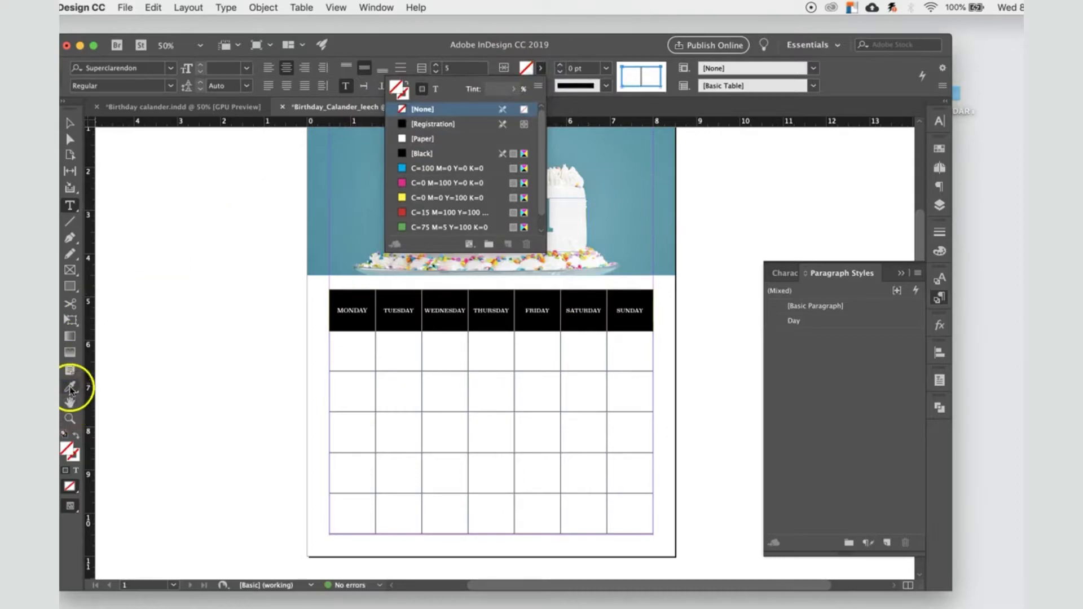
{"action": "left_click", "coordinate": [70, 389]}
{"action": "left_click", "coordinate": [359, 164]}
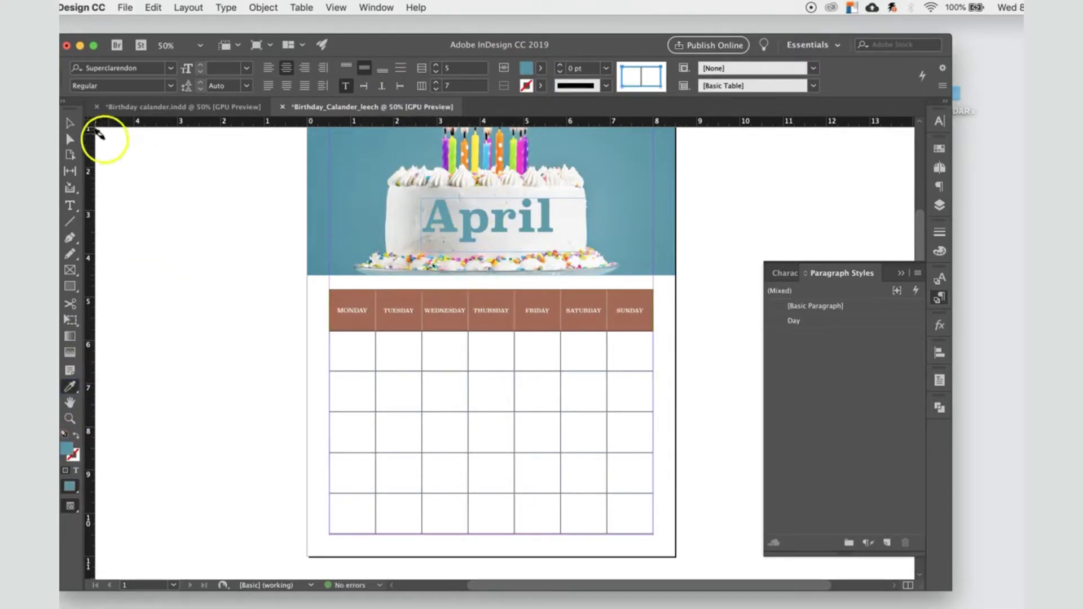
{"action": "left_click", "coordinate": [71, 123]}
{"action": "left_click", "coordinate": [194, 194]}
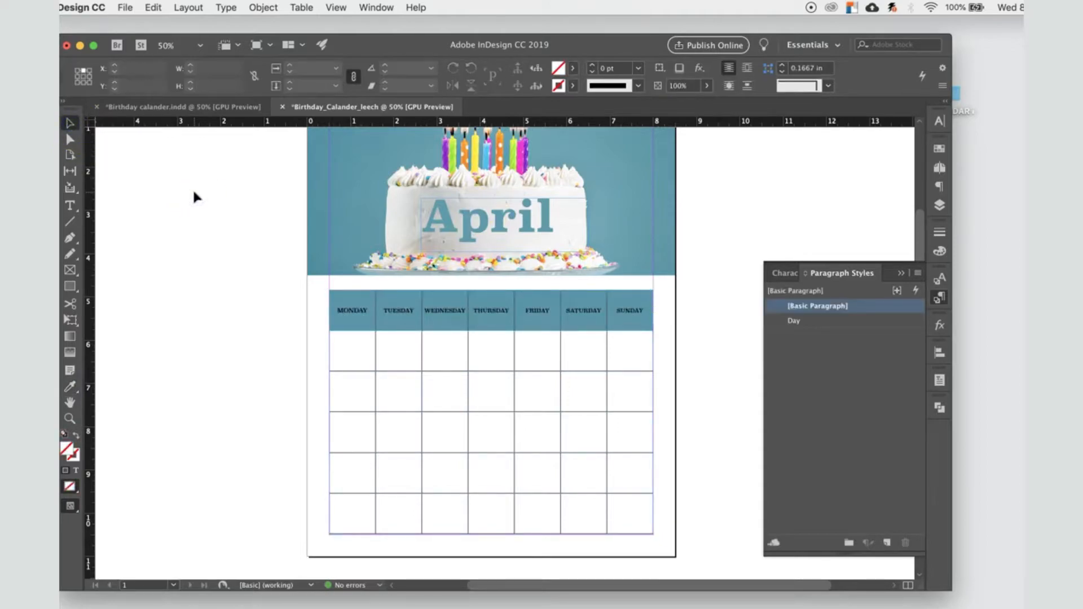
Step: Shorten the weekday header row to a height of about 0.6 in by moving its lower border up
{"action": "left_click", "coordinate": [408, 332]}
{"action": "double_click", "coordinate": [454, 332]}
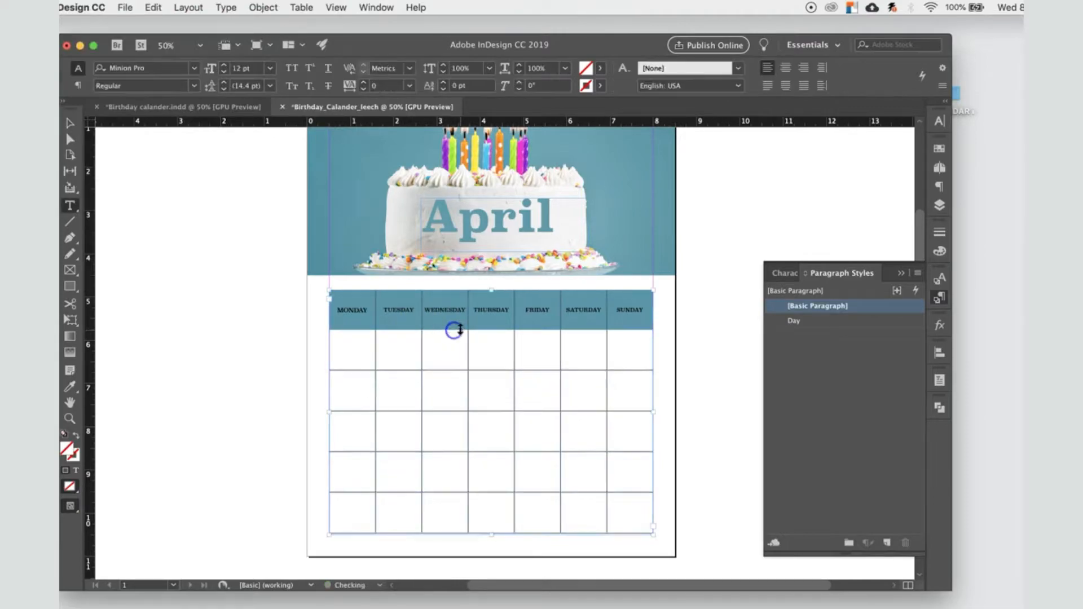
{"action": "left_click_drag", "start_coordinate": [459, 329], "coordinate": [460, 317]}
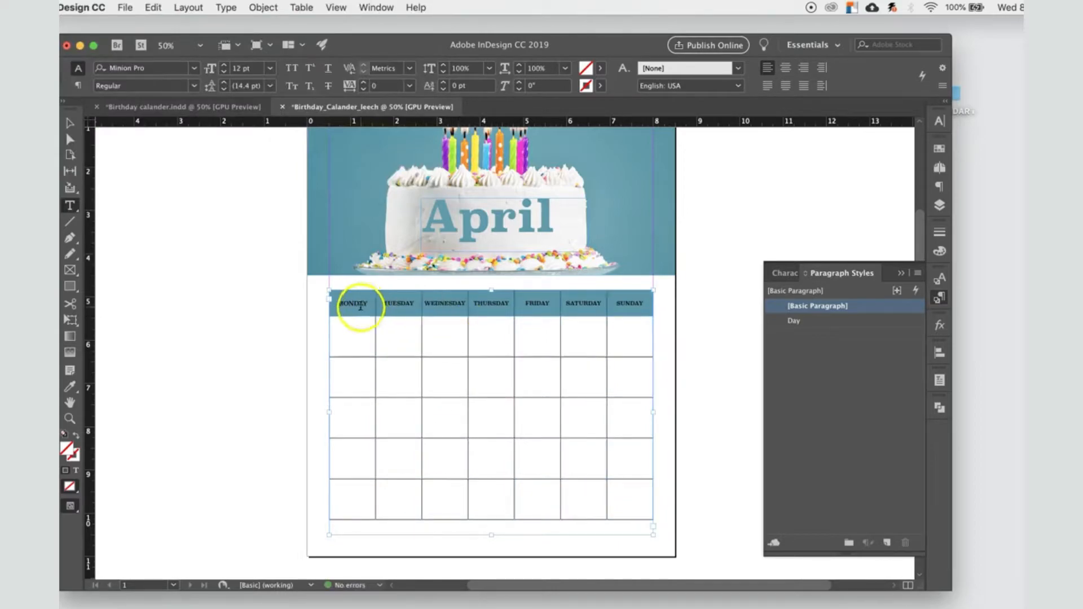
{"action": "left_click", "coordinate": [69, 123]}
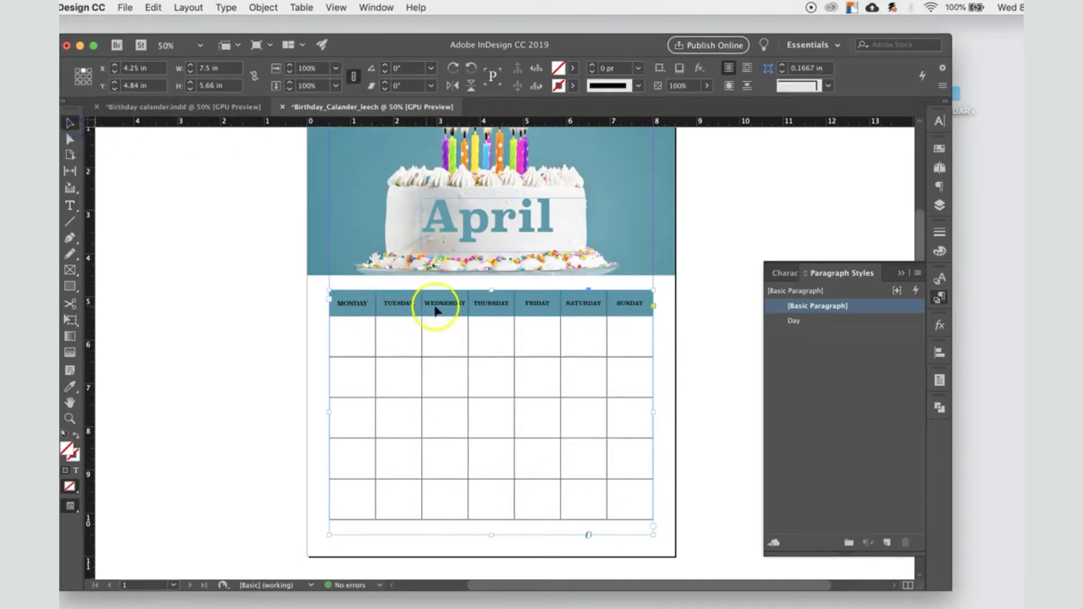
{"action": "double_click", "coordinate": [366, 309]}
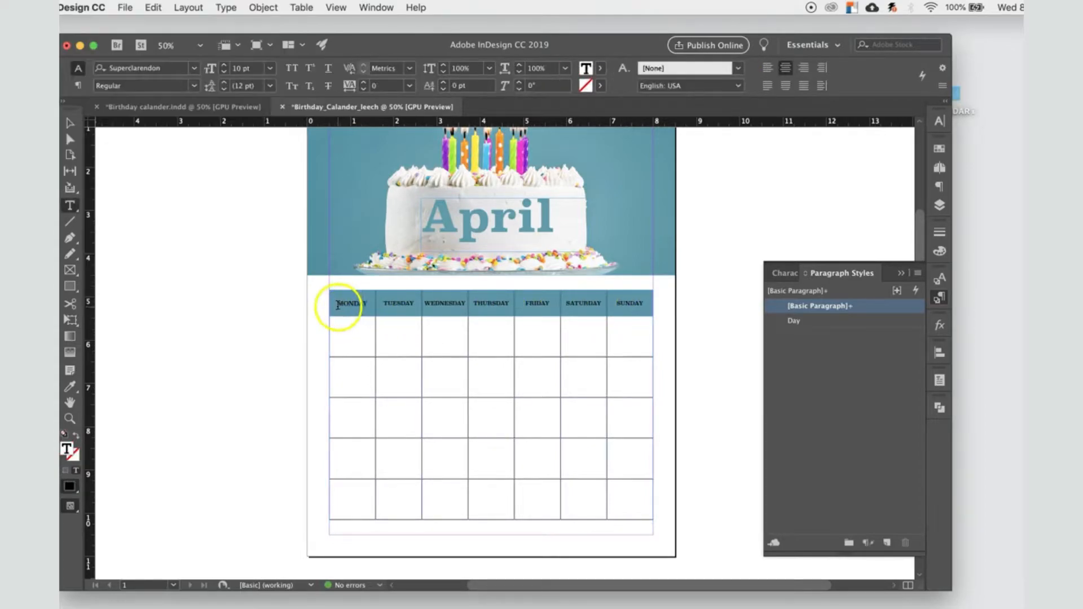
{"action": "left_click_drag", "start_coordinate": [335, 304], "coordinate": [623, 301]}
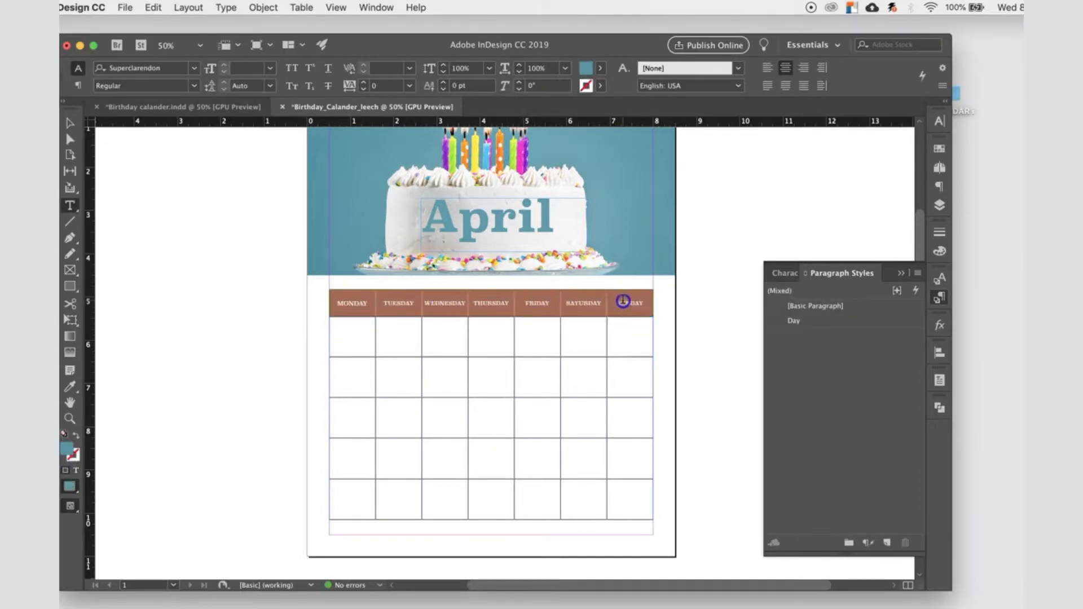
{"action": "left_click", "coordinate": [350, 319]}
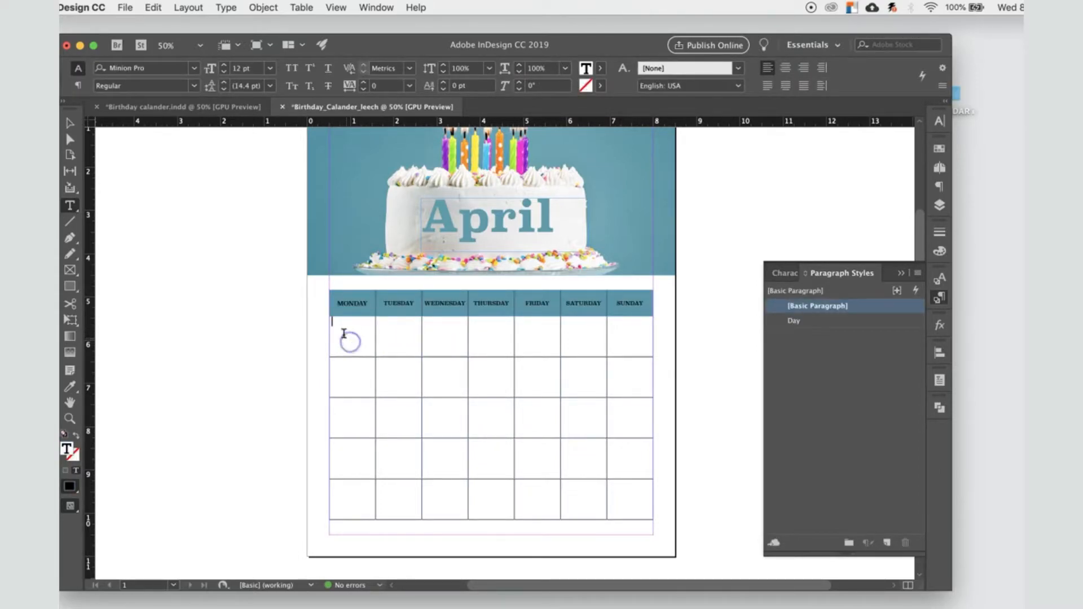
{"action": "left_click", "coordinate": [70, 122]}
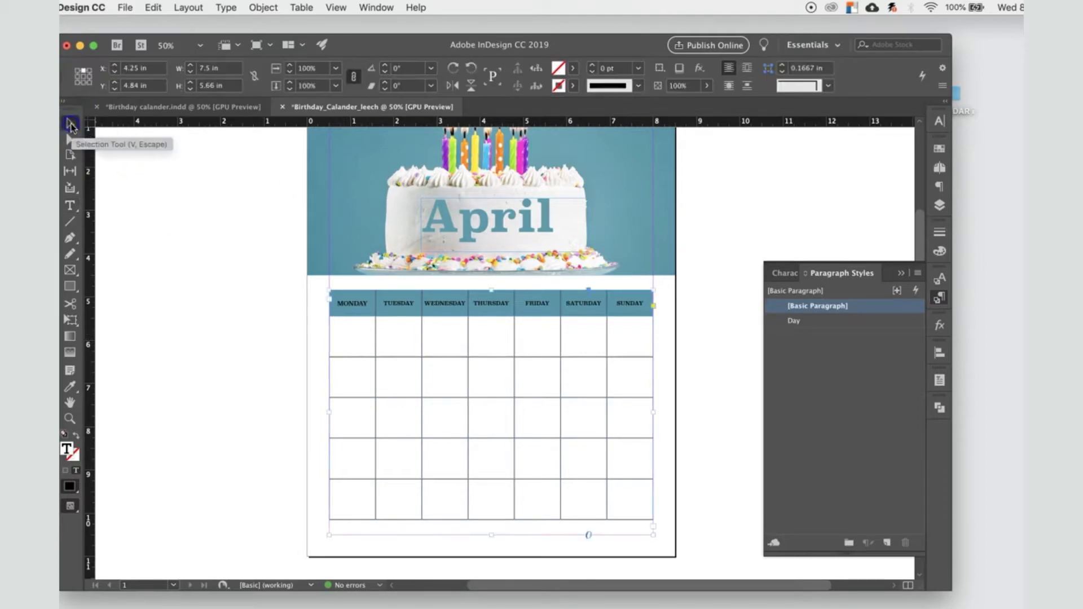
{"action": "double_click", "coordinate": [341, 330]}
{"action": "left_click_drag", "start_coordinate": [341, 332], "coordinate": [615, 334]}
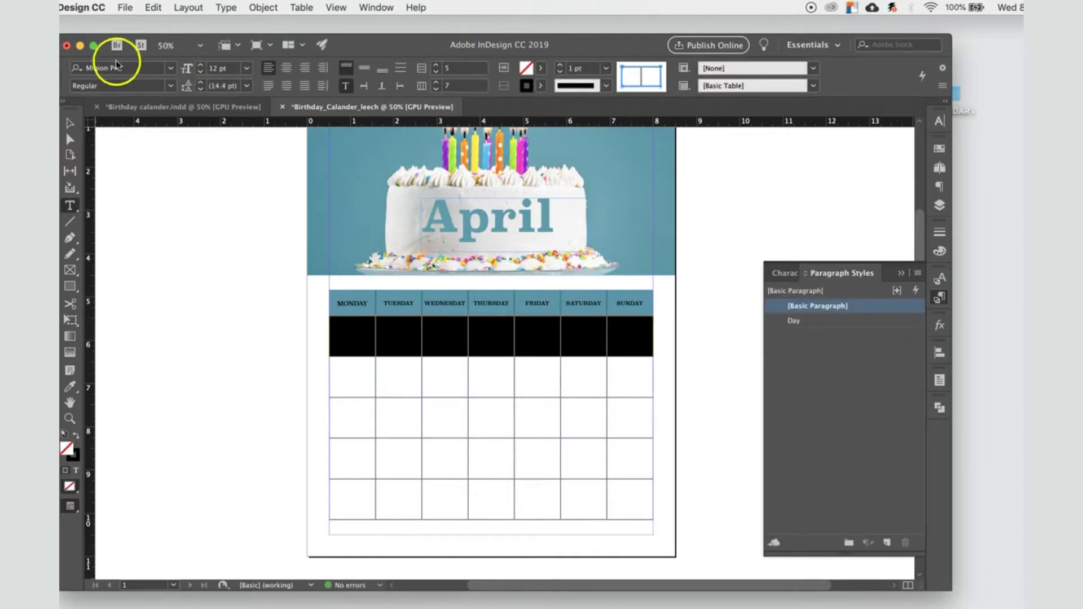
{"action": "left_click", "coordinate": [350, 379]}
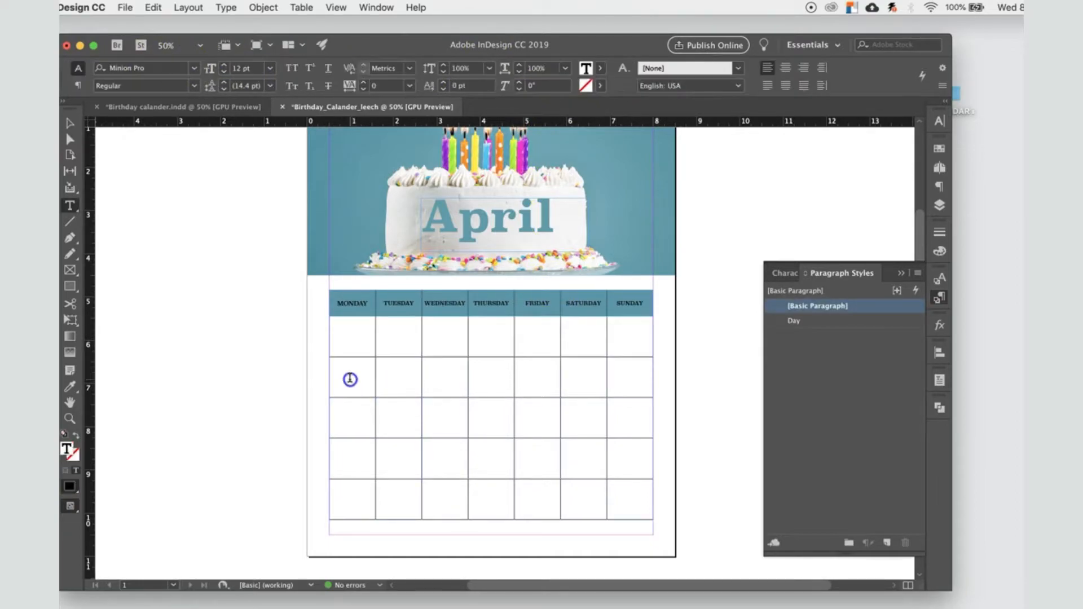
{"action": "left_click_drag", "start_coordinate": [348, 379], "coordinate": [639, 377]}
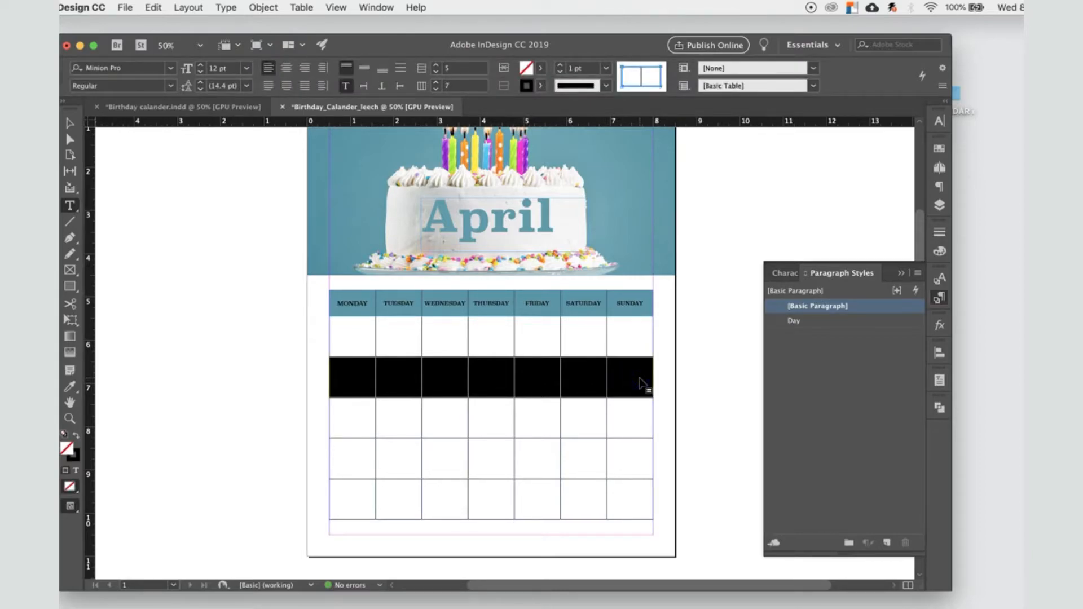
{"action": "left_click", "coordinate": [343, 339]}
{"action": "left_click_drag", "start_coordinate": [343, 339], "coordinate": [634, 346]}
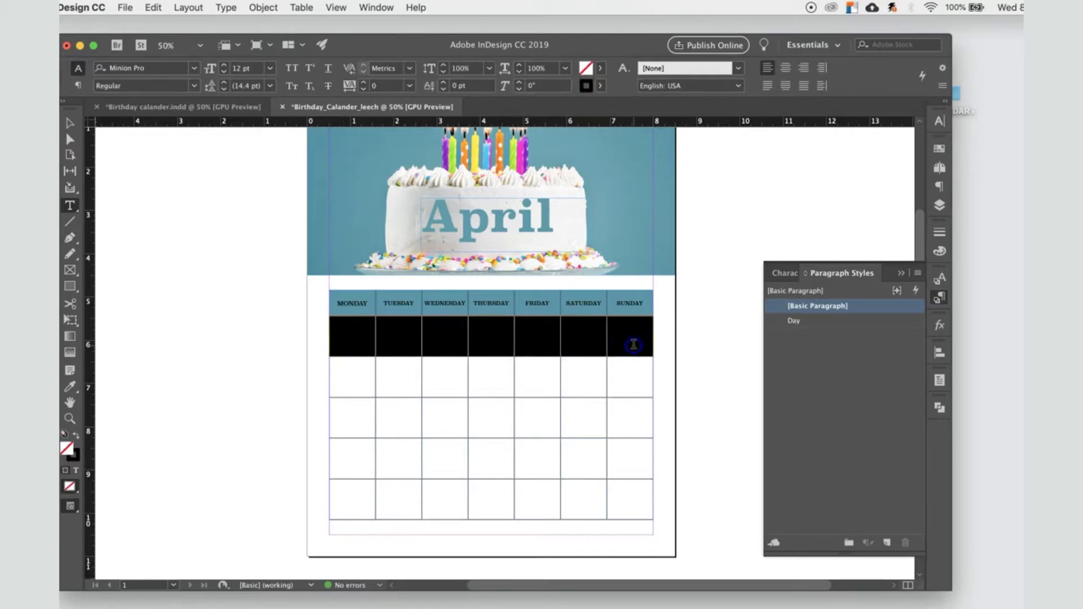
{"action": "left_click", "coordinate": [354, 338]}
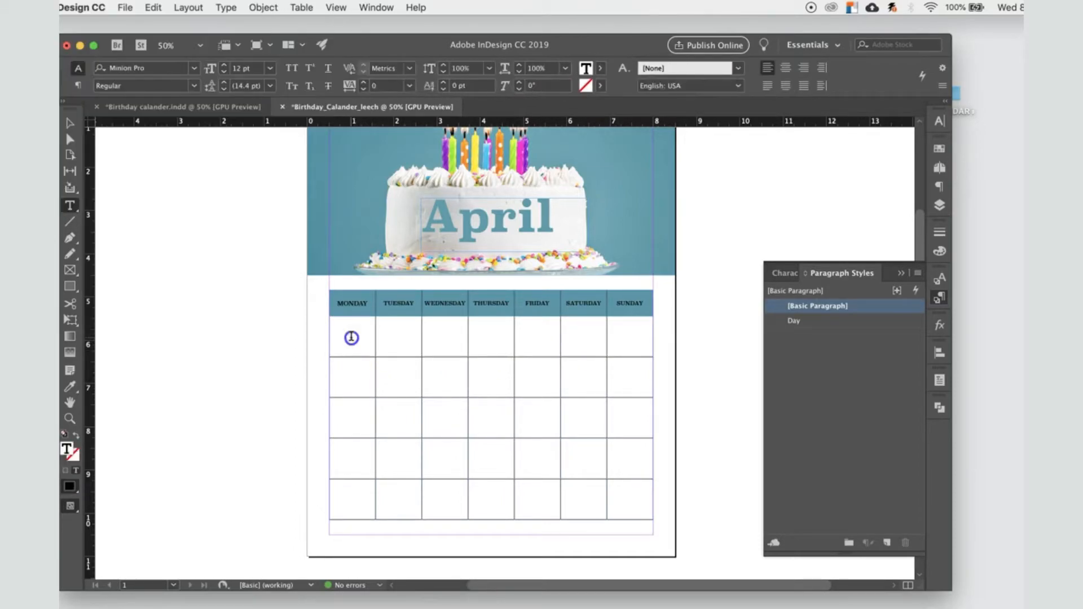
{"action": "left_click_drag", "start_coordinate": [362, 344], "coordinate": [375, 348]}
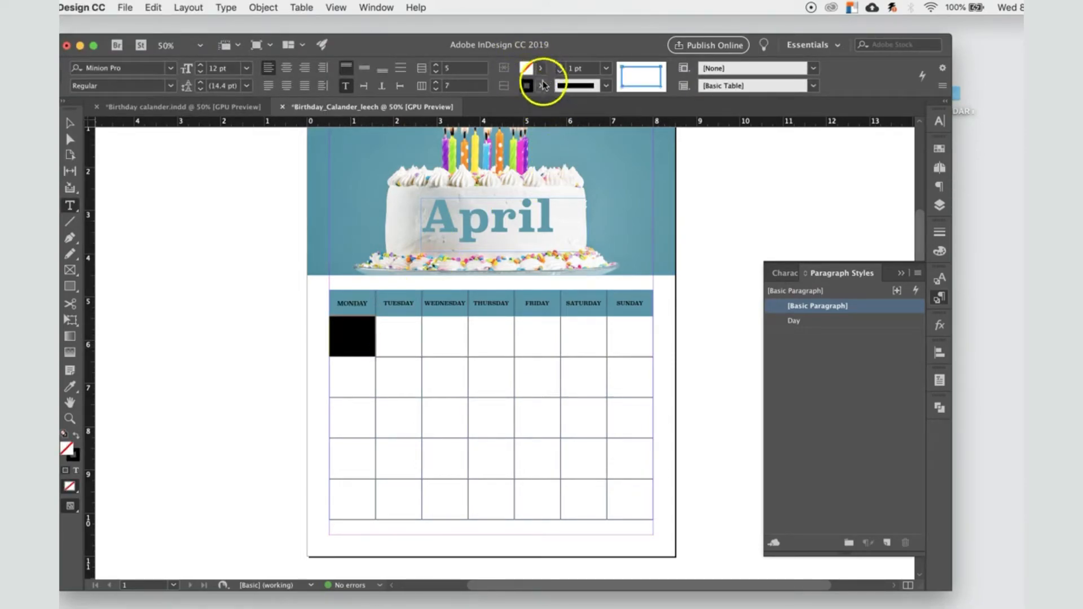
Step: Fill the first-row date cells under Tuesday, Wednesday and Thursday with the cyan, magenta and yellow swatches respectively
{"action": "left_click_drag", "start_coordinate": [389, 332], "coordinate": [421, 352]}
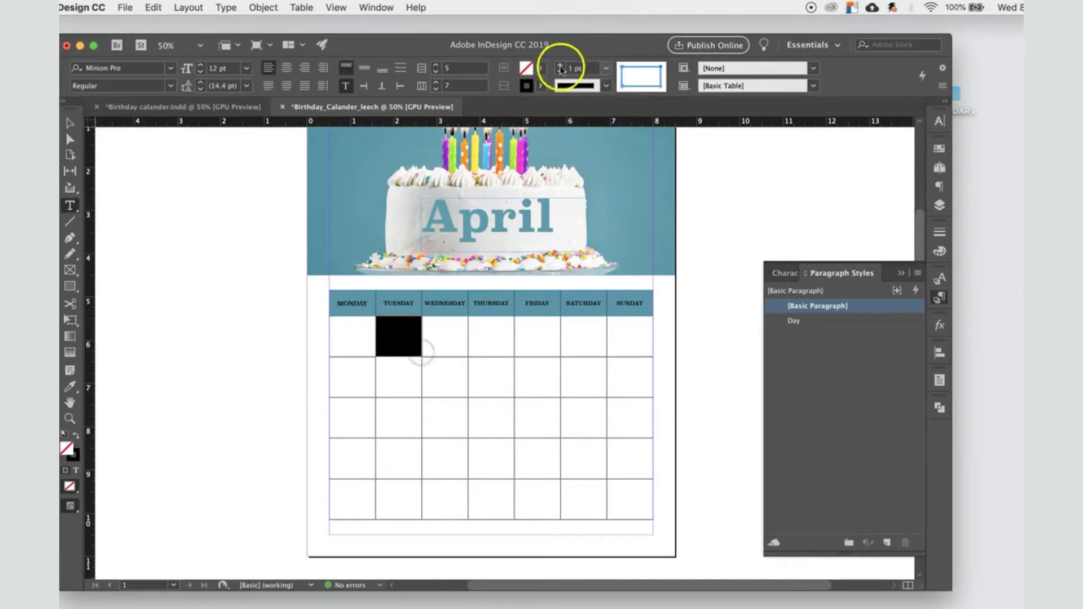
{"action": "left_click", "coordinate": [541, 68]}
{"action": "left_click", "coordinate": [462, 169]}
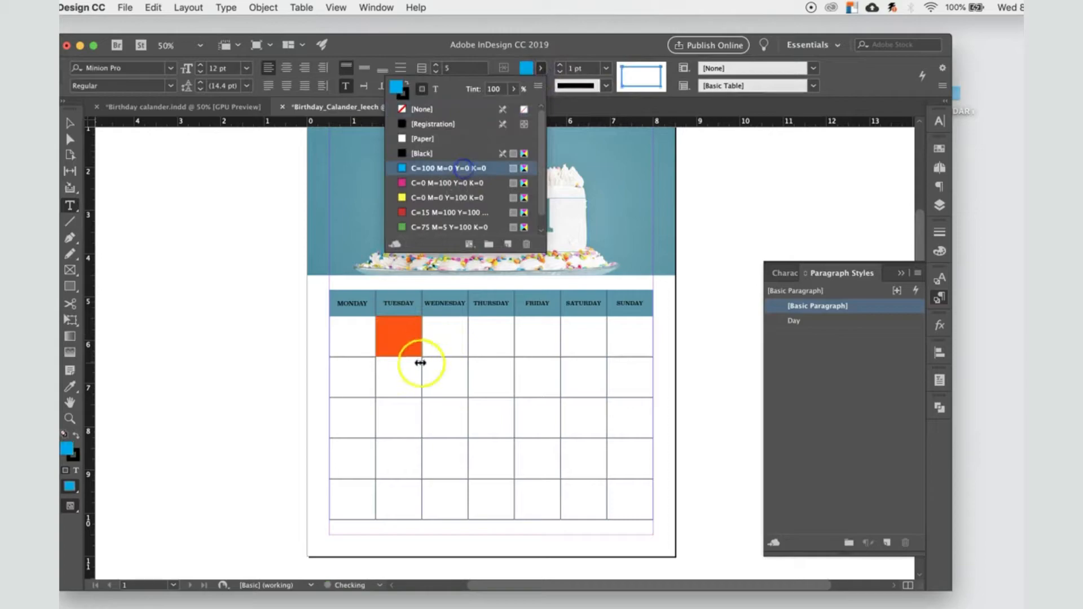
{"action": "left_click_drag", "start_coordinate": [443, 336], "coordinate": [465, 355]}
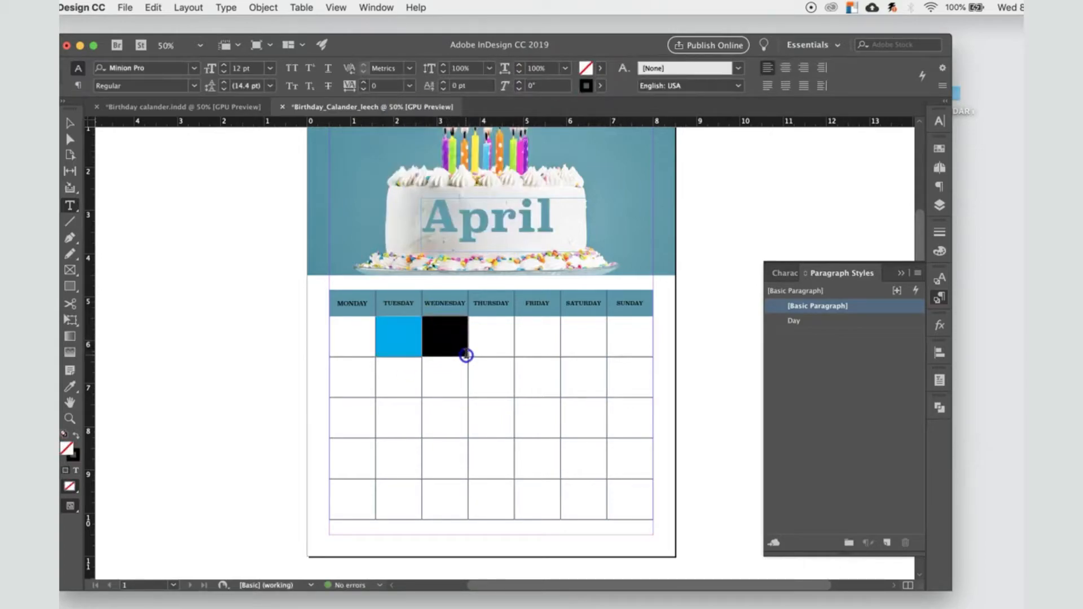
{"action": "left_click", "coordinate": [541, 67]}
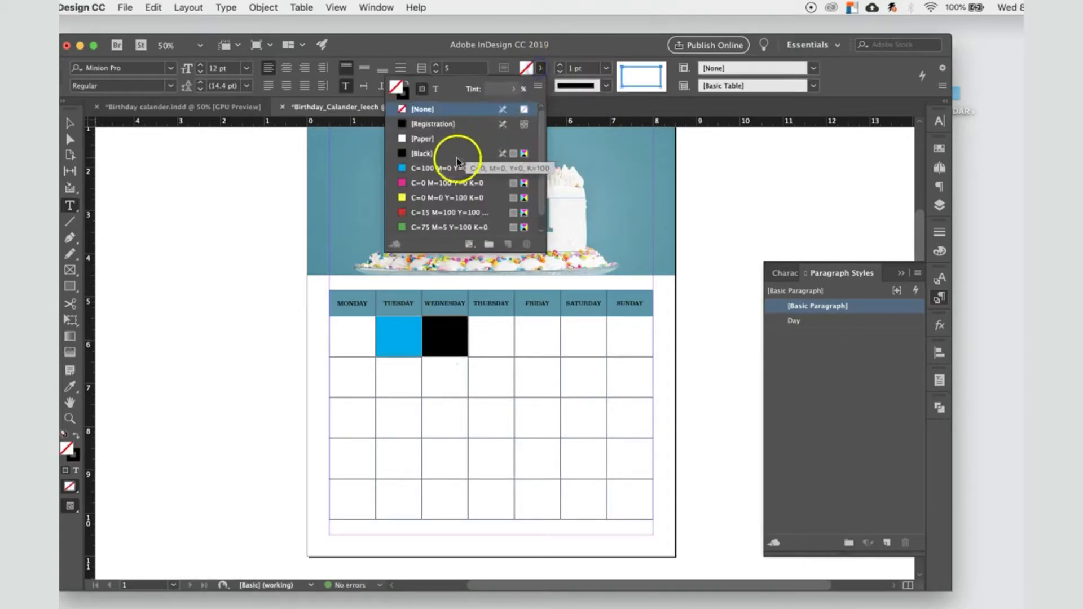
{"action": "left_click", "coordinate": [446, 183]}
{"action": "left_click_drag", "start_coordinate": [480, 332], "coordinate": [495, 349]}
{"action": "left_click", "coordinate": [541, 68]}
{"action": "left_click", "coordinate": [459, 198]}
{"action": "left_click", "coordinate": [529, 342]}
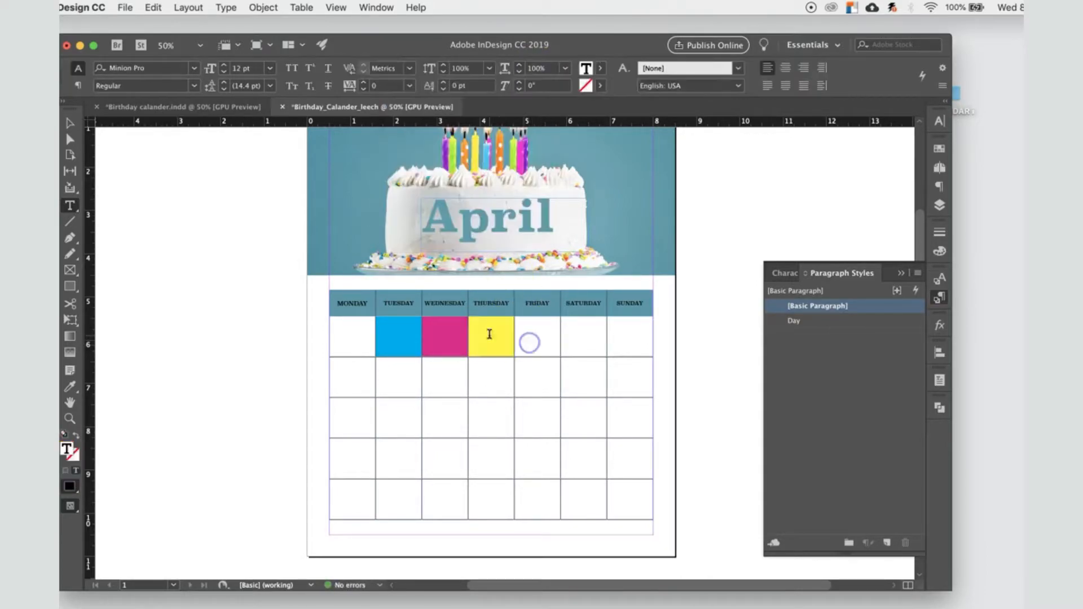
Step: Give the first-row date cells under Friday and Saturday the red C=15 M=100 Y=100 stroke color
{"action": "left_click_drag", "start_coordinate": [534, 334], "coordinate": [561, 345]}
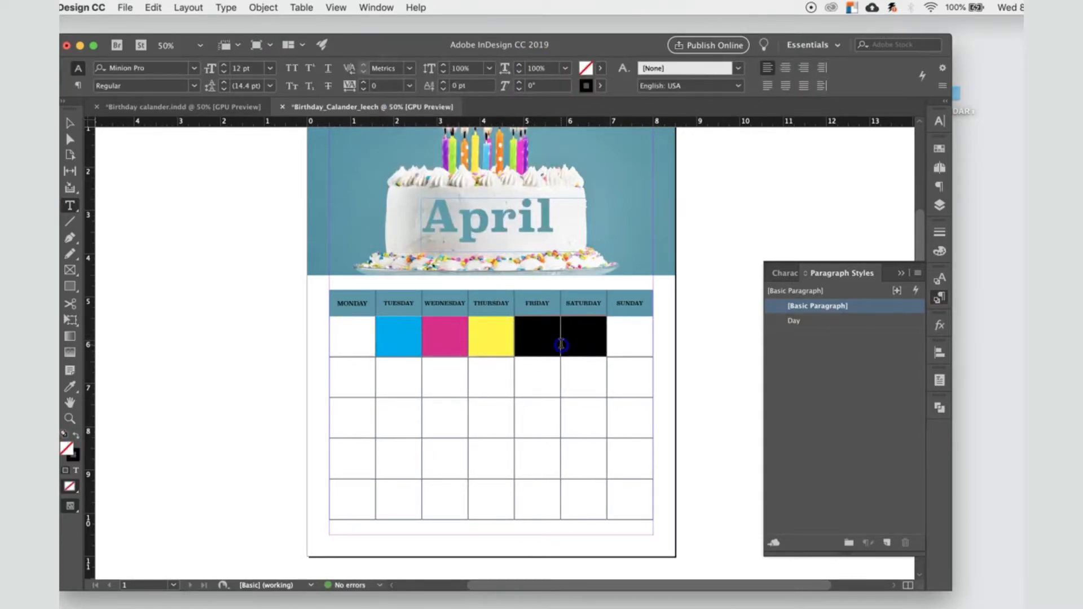
{"action": "left_click", "coordinate": [541, 85]}
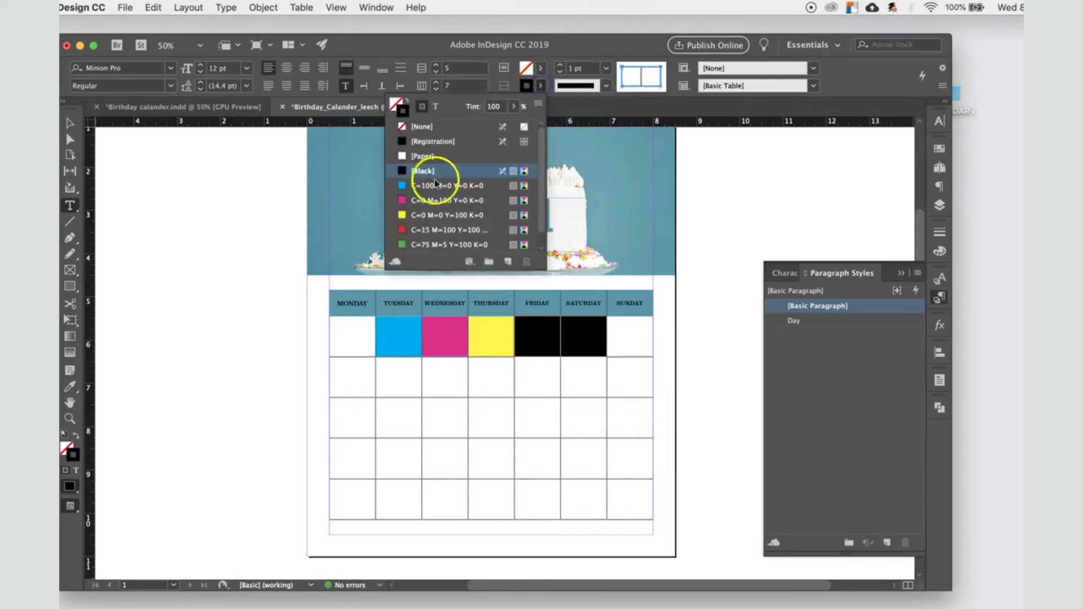
{"action": "left_click", "coordinate": [431, 230]}
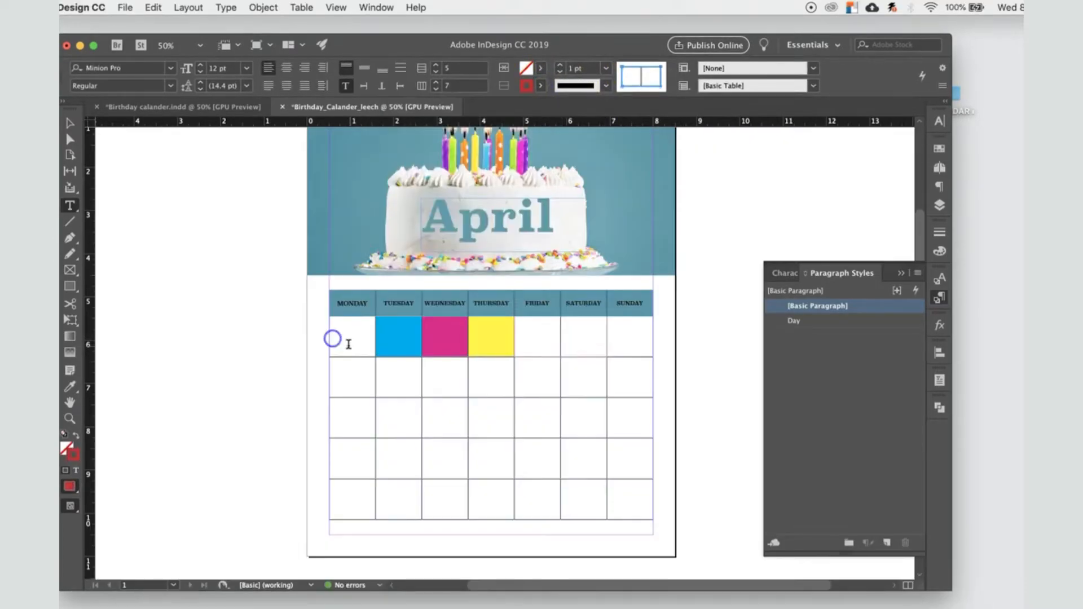
Step: Set the stroke color of all date cells below the header row to magenta, C=0 M=100 Y=0 K=0
{"action": "left_click_drag", "start_coordinate": [331, 331], "coordinate": [620, 494]}
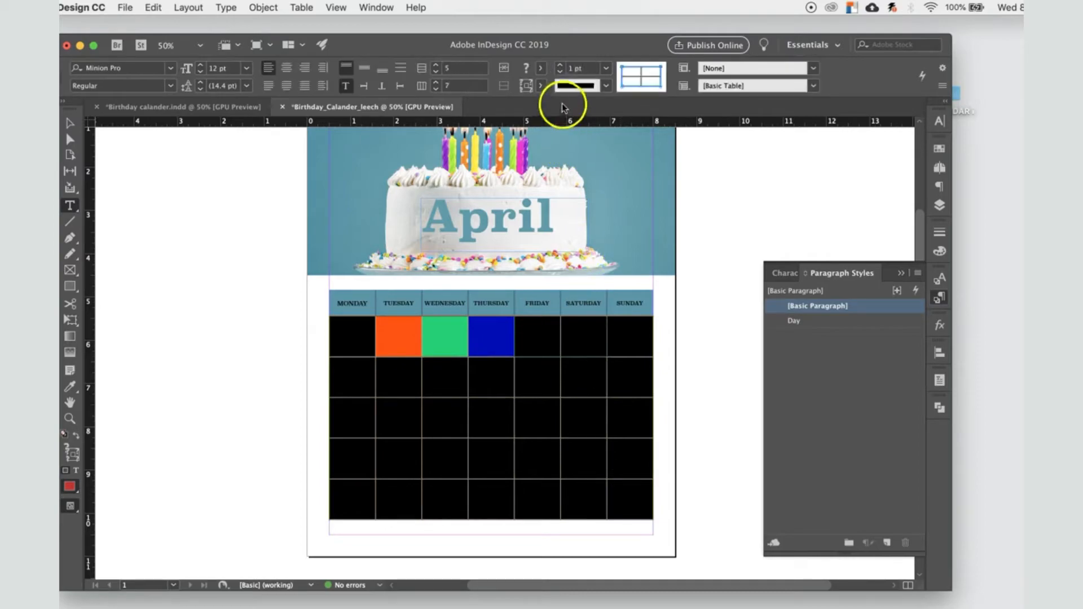
{"action": "left_click", "coordinate": [540, 88]}
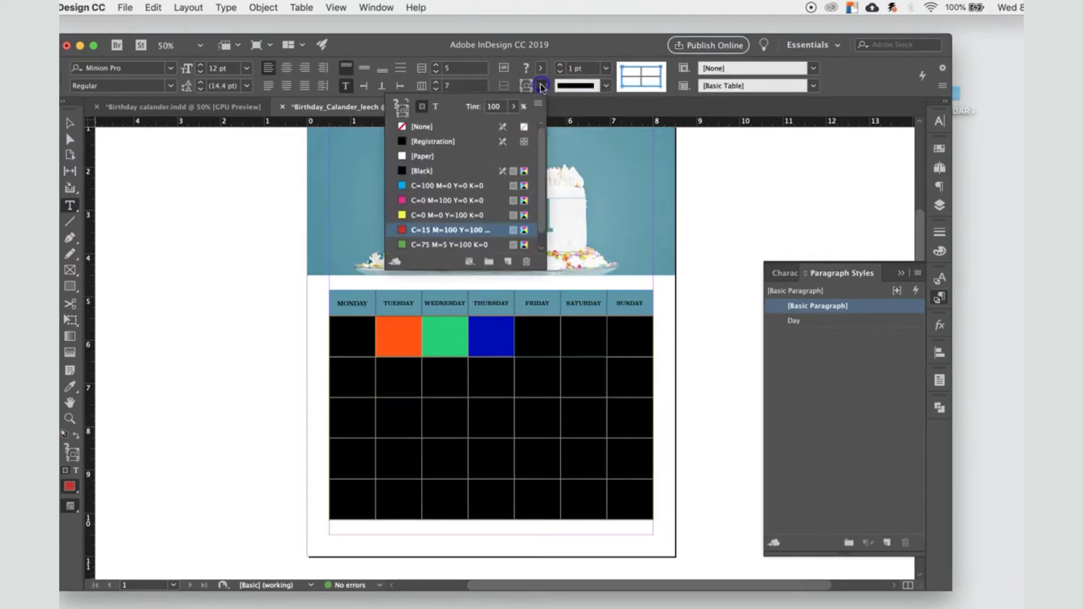
{"action": "left_click", "coordinate": [420, 204]}
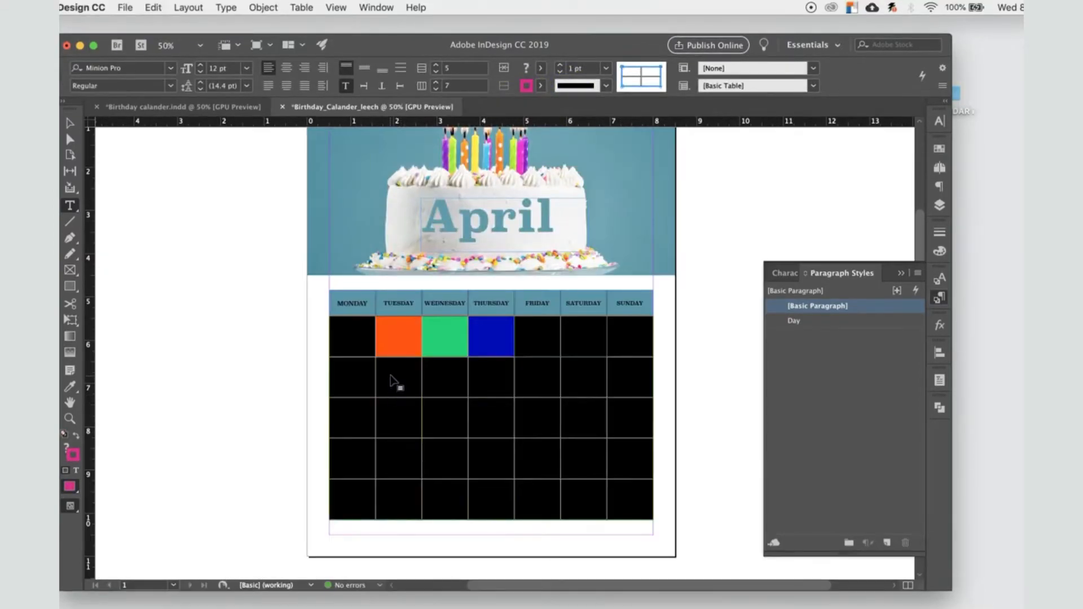
{"action": "left_click", "coordinate": [345, 341]}
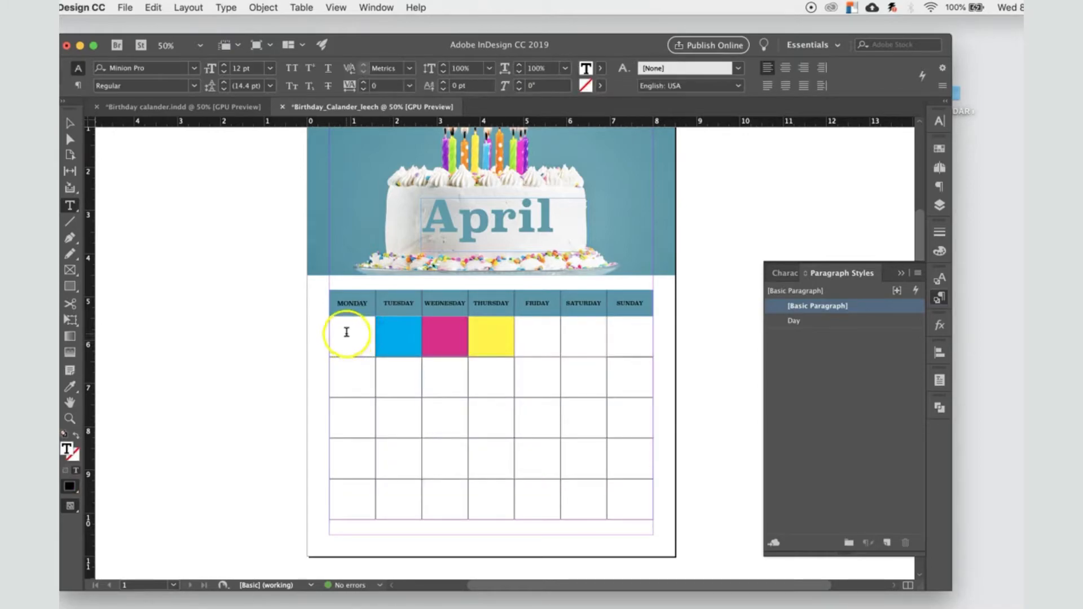
Step: Set the fill of the first-row date cells from Monday through Thursday to [None]
{"action": "left_click_drag", "start_coordinate": [347, 334], "coordinate": [516, 340]}
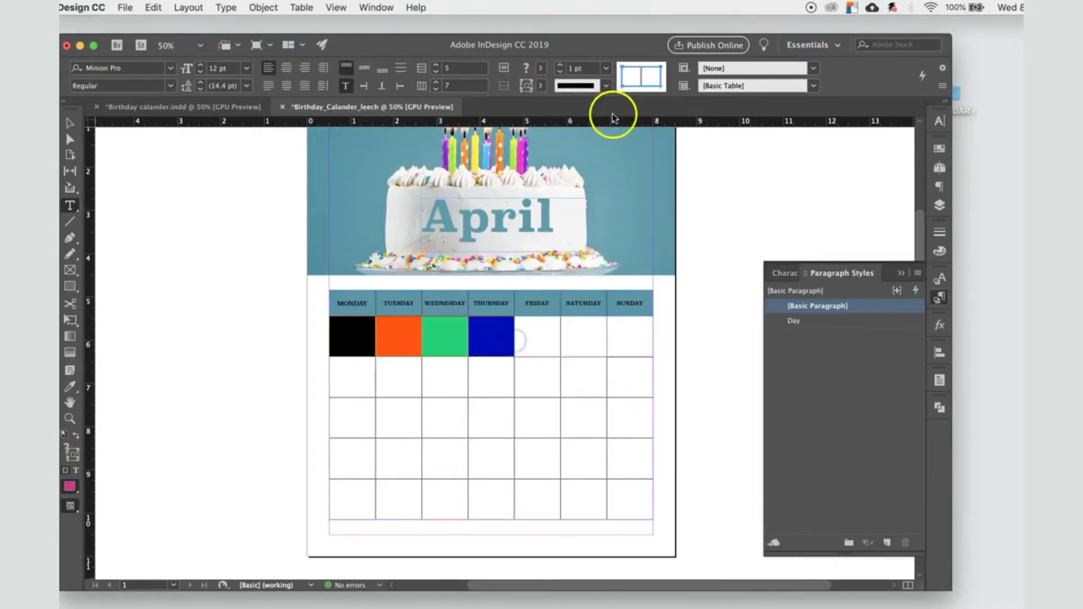
{"action": "left_click", "coordinate": [538, 69]}
{"action": "left_click", "coordinate": [430, 110]}
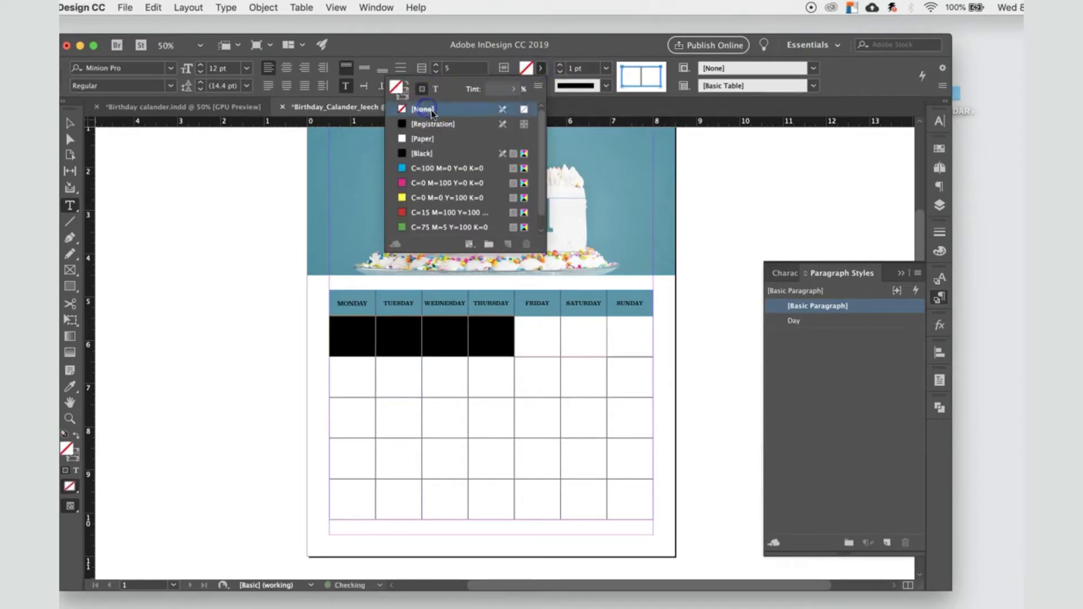
Step: Set the stroke of the first-row date cells under Monday and Tuesday to magenta, C=0 M=100 Y=0 K=0
{"action": "left_click", "coordinate": [365, 346]}
{"action": "left_click_drag", "start_coordinate": [363, 341], "coordinate": [408, 343]}
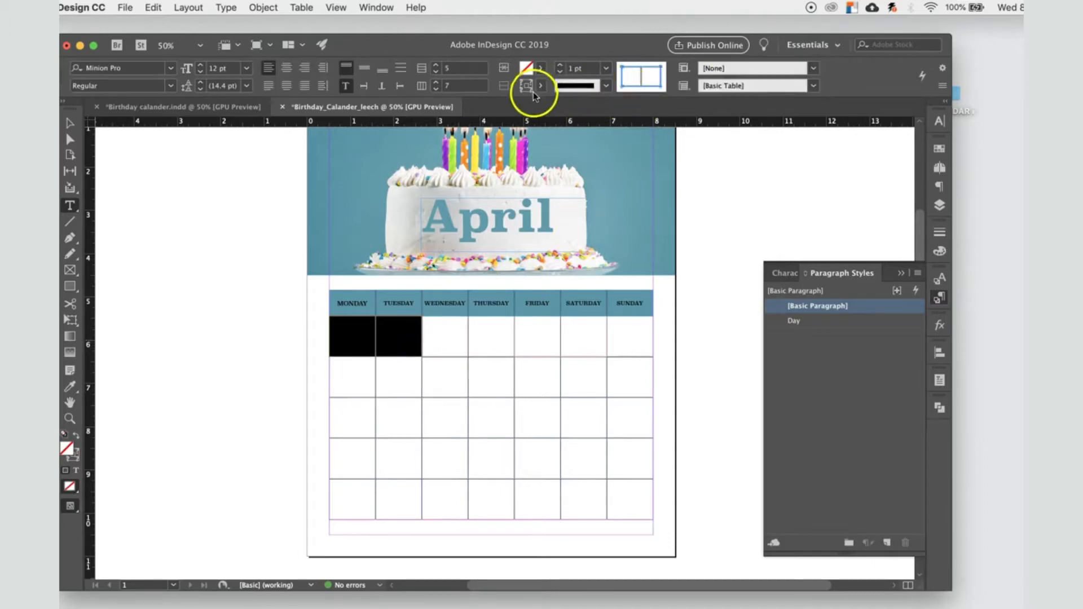
{"action": "left_click", "coordinate": [541, 85]}
{"action": "left_click", "coordinate": [445, 201]}
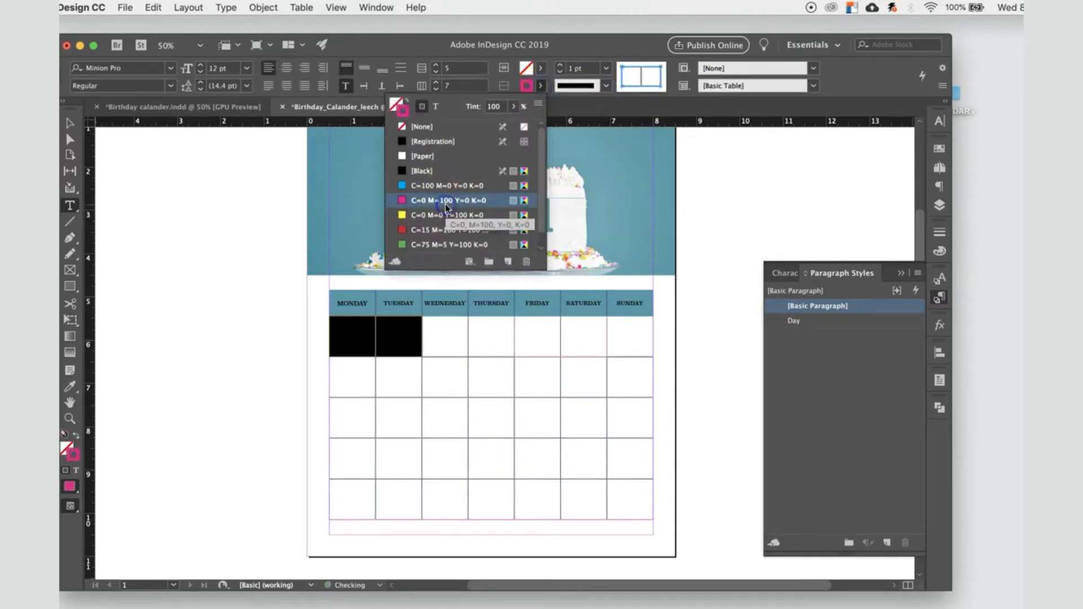
Step: Set the stroke of the first-row date cells under Wednesday and Thursday to magenta, C=0 M=100 Y=0 K=0
{"action": "left_click", "coordinate": [435, 346]}
{"action": "left_click_drag", "start_coordinate": [435, 345], "coordinate": [490, 343]}
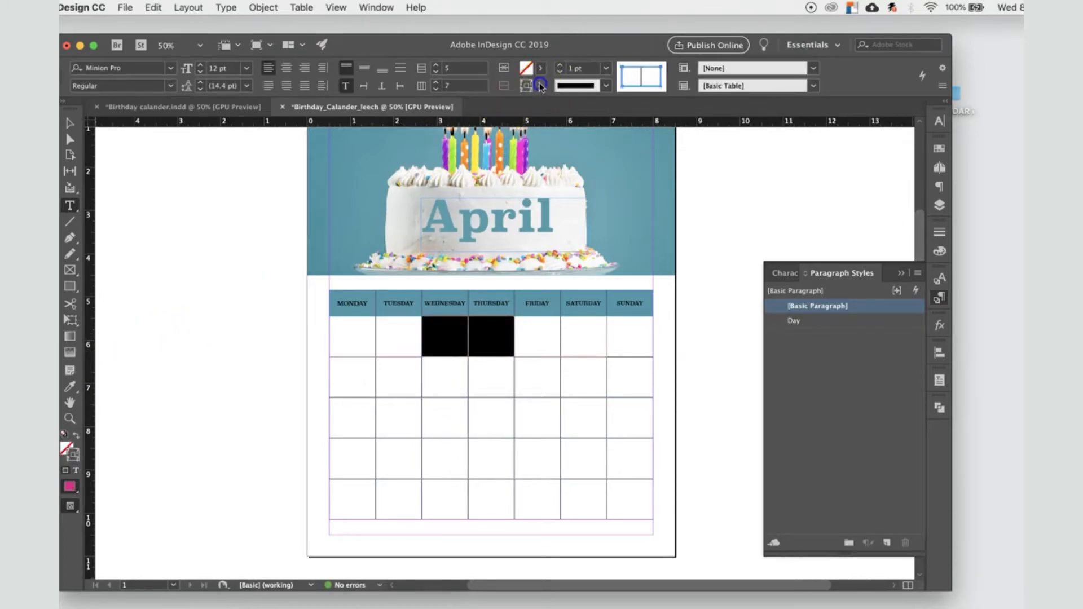
{"action": "left_click", "coordinate": [541, 86]}
{"action": "left_click", "coordinate": [424, 201]}
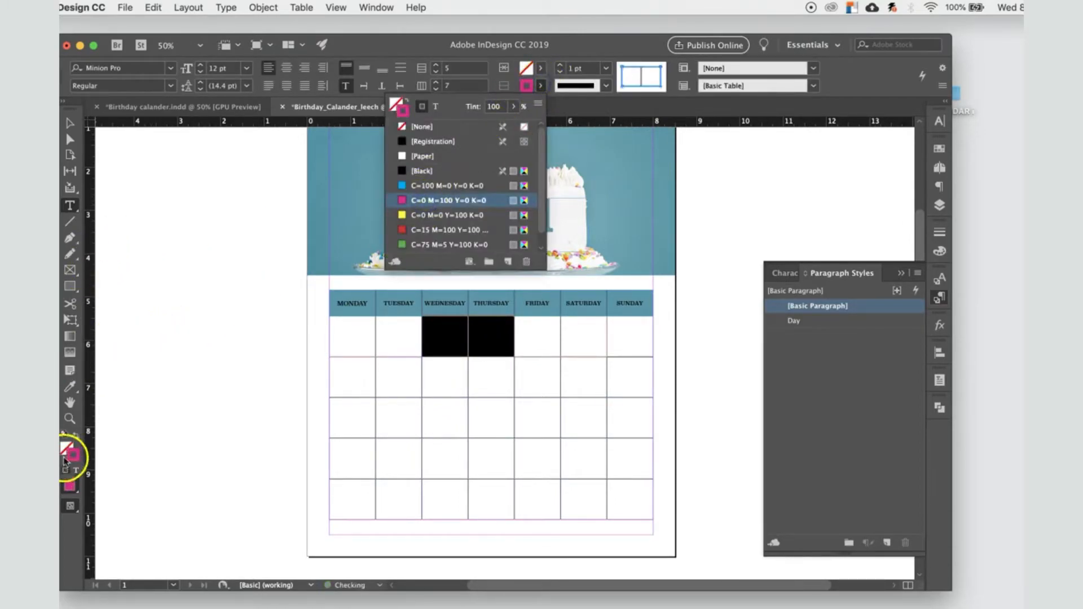
Step: Examine the stroke colors around the first-row date cells up close
{"action": "left_click", "coordinate": [69, 419]}
{"action": "left_click", "coordinate": [435, 363]}
{"action": "left_click", "coordinate": [532, 389]}
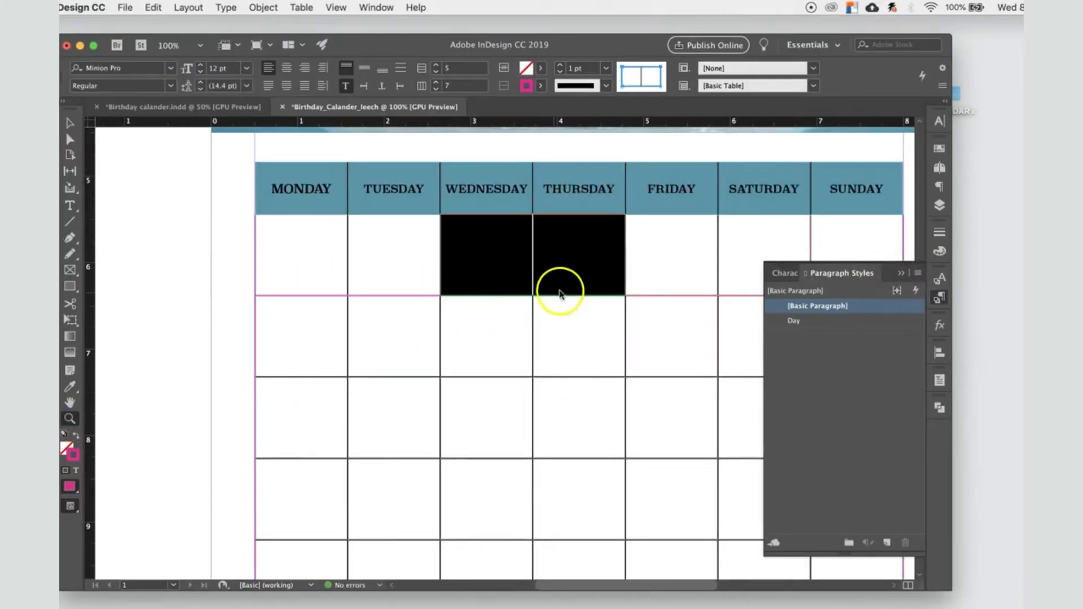
{"action": "left_click", "coordinate": [401, 345]}
{"action": "left_click", "coordinate": [68, 123]}
{"action": "left_click", "coordinate": [185, 206]}
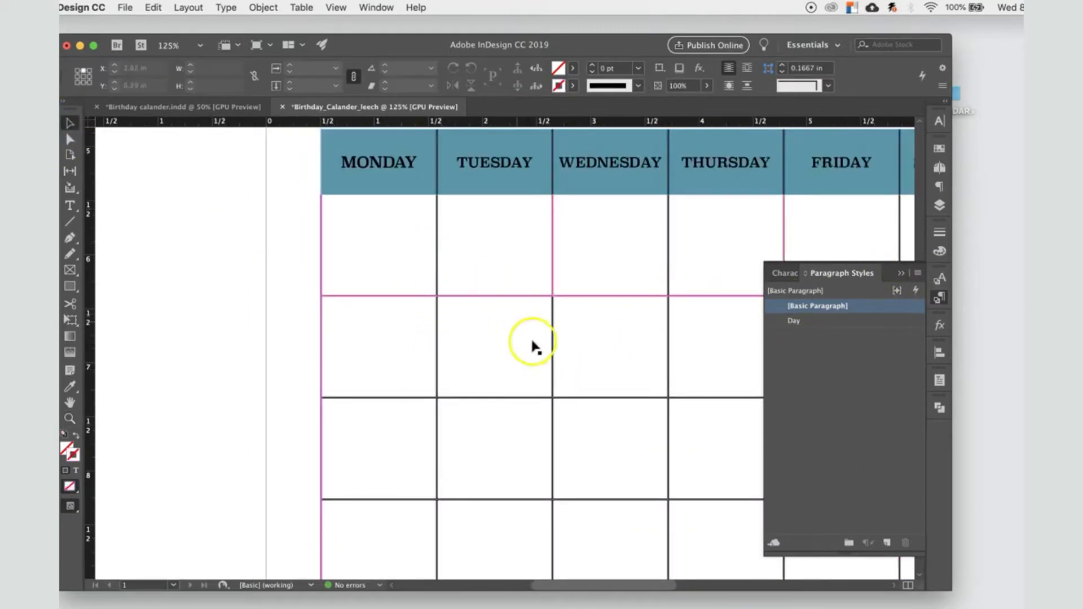
{"action": "left_click_drag", "start_coordinate": [592, 333], "coordinate": [392, 337]}
{"action": "left_click_drag", "start_coordinate": [546, 282], "coordinate": [646, 299]}
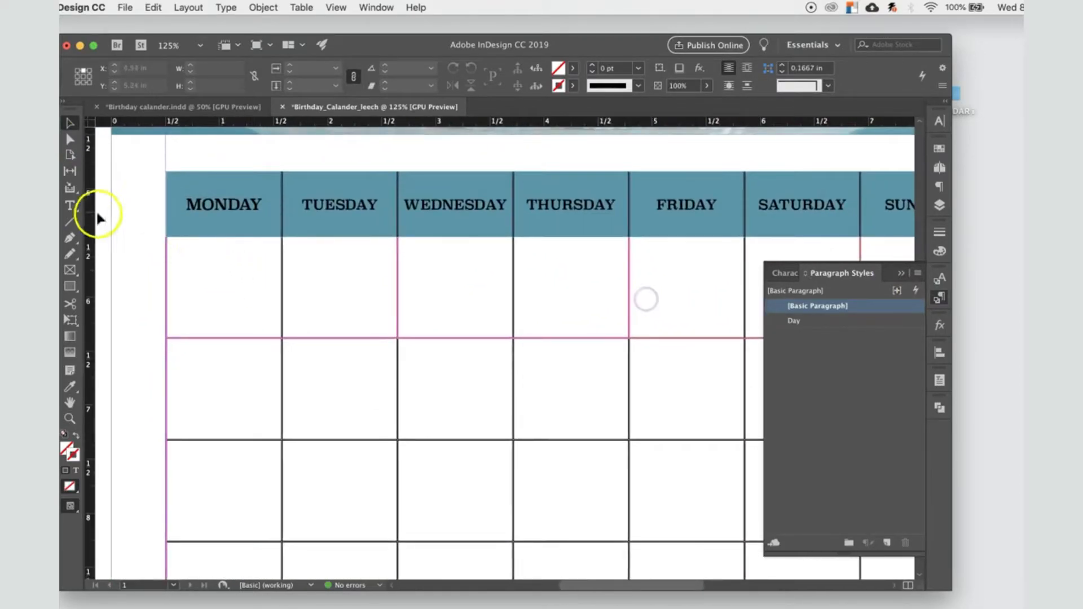
Step: Try a magenta C=0 M=100 Y=0 K=0 stroke with a multi-line type on the first-row Monday date cell
{"action": "left_click", "coordinate": [69, 123]}
{"action": "left_click", "coordinate": [213, 285]}
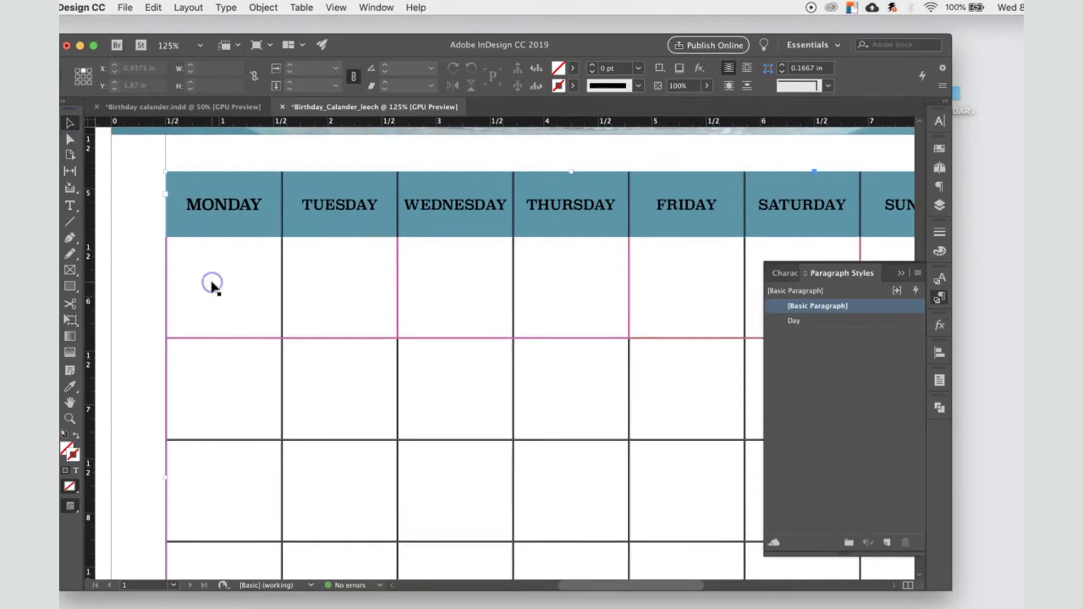
{"action": "double_click", "coordinate": [212, 283]}
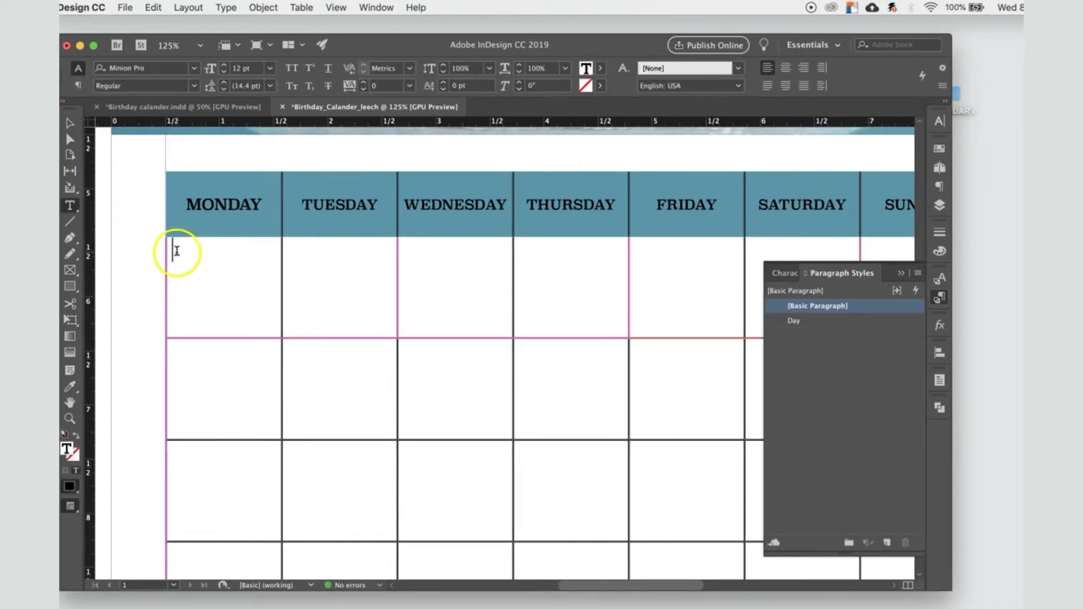
{"action": "mouse_move", "coordinate": [289, 296]}
{"action": "left_mouse_down"}
{"action": "mouse_move", "coordinate": [438, 317]}
{"action": "mouse_move", "coordinate": [666, 313]}
{"action": "mouse_move", "coordinate": [259, 279]}
{"action": "mouse_move", "coordinate": [282, 283]}
{"action": "left_mouse_up"}
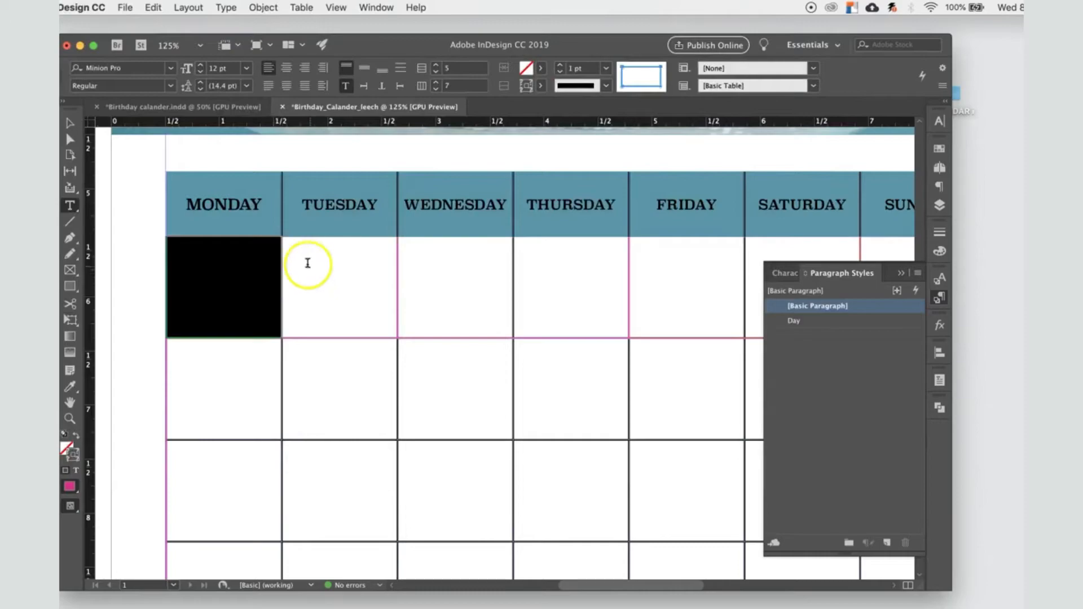
{"action": "left_click", "coordinate": [353, 292]}
{"action": "left_click", "coordinate": [238, 282]}
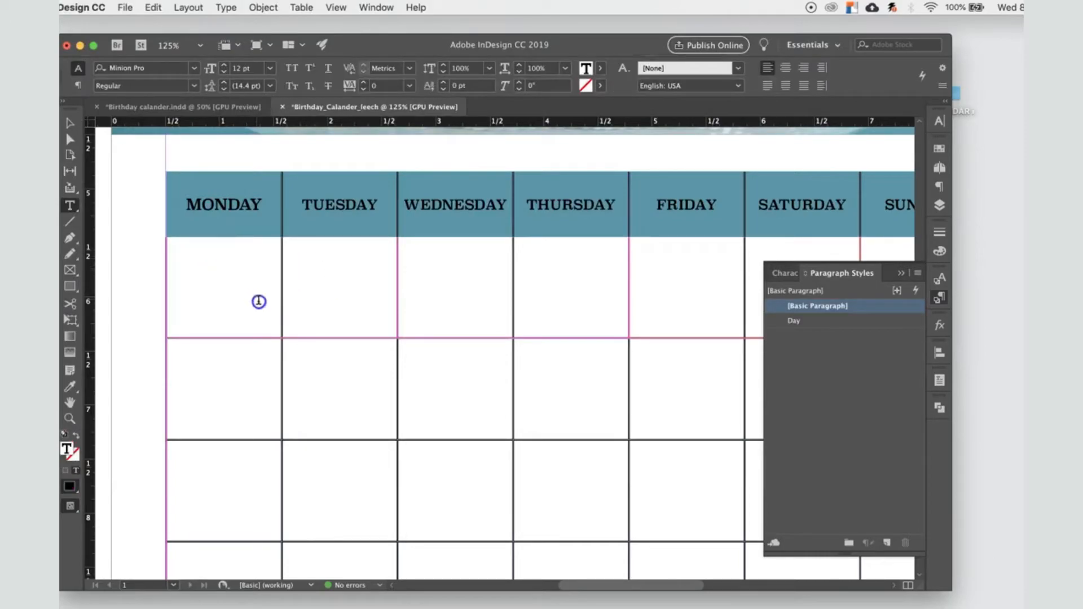
{"action": "left_click", "coordinate": [210, 283]}
{"action": "left_click", "coordinate": [307, 8]}
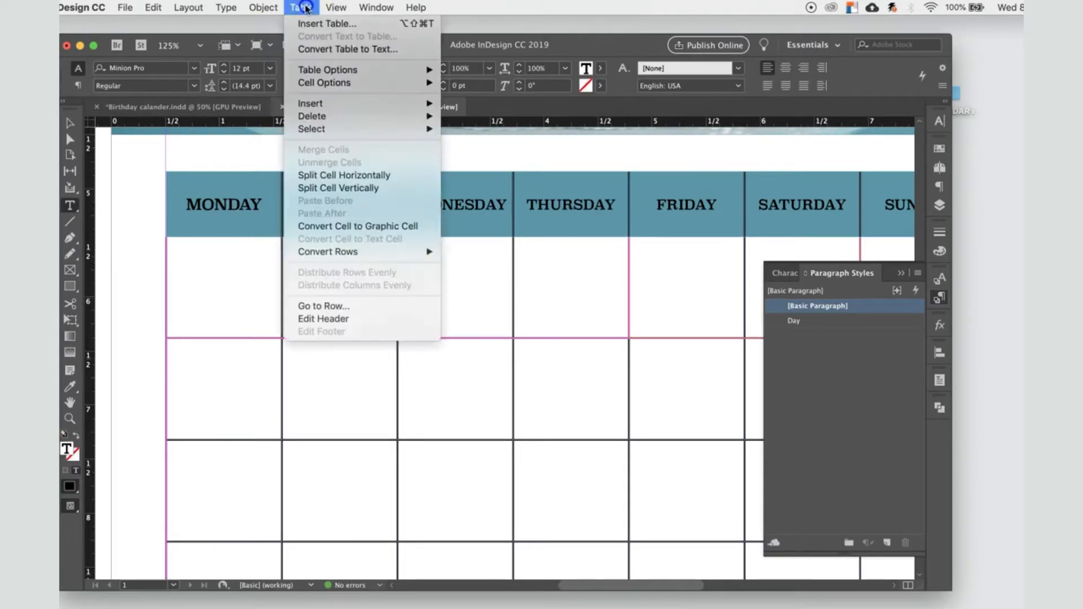
{"action": "left_click", "coordinate": [331, 85]}
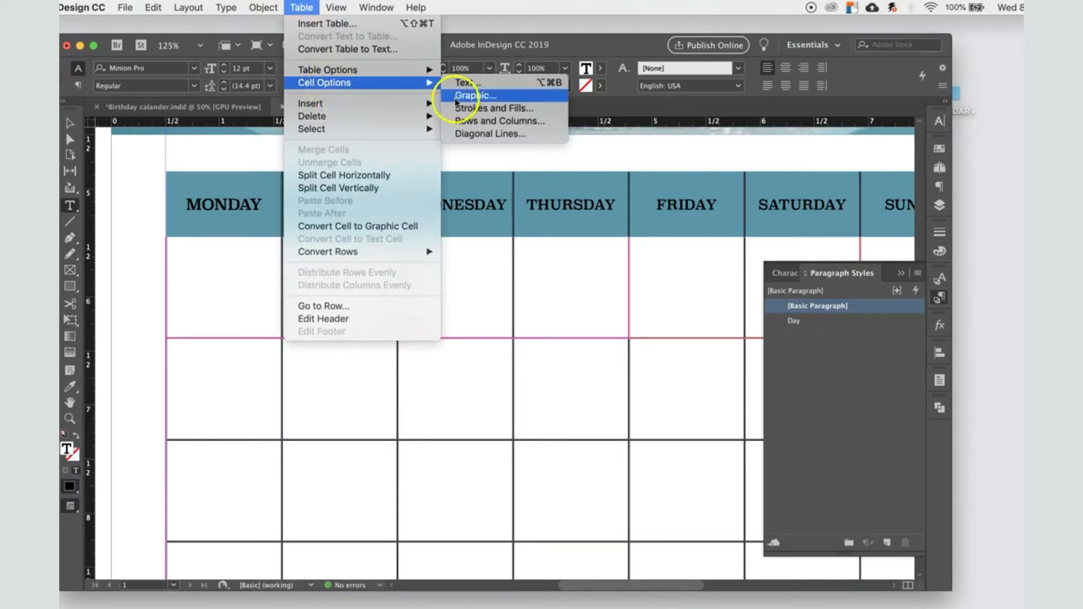
{"action": "left_click", "coordinate": [474, 108]}
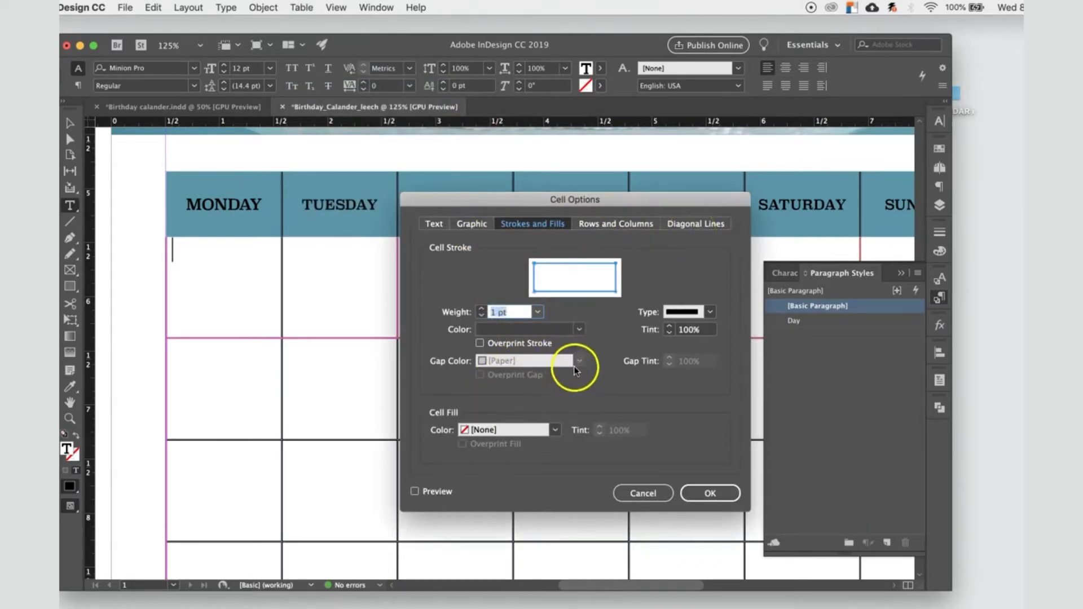
{"action": "left_click", "coordinate": [579, 330]}
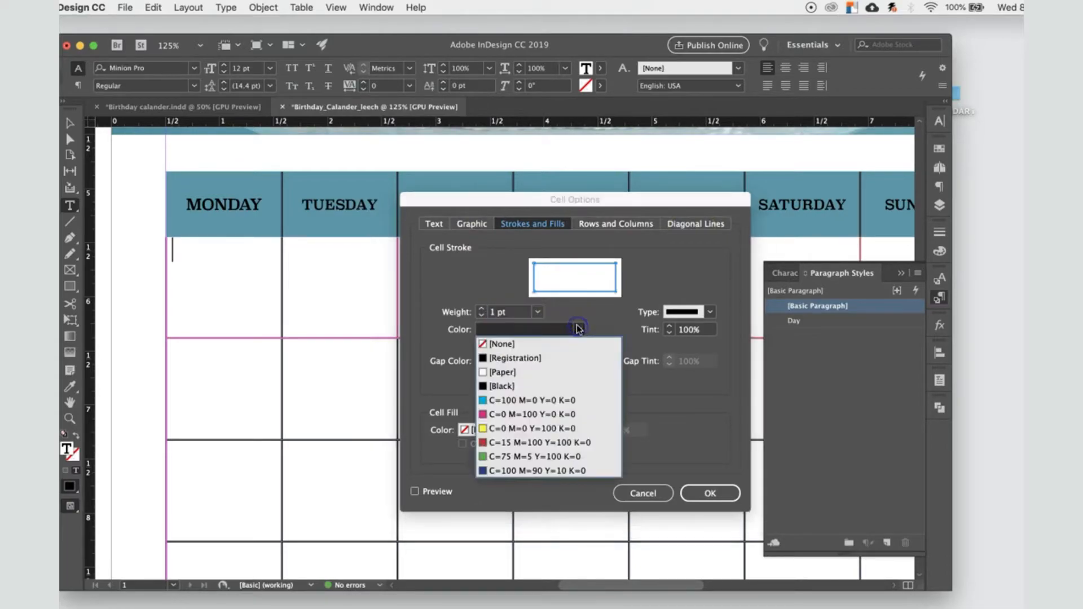
{"action": "left_click", "coordinate": [535, 415]}
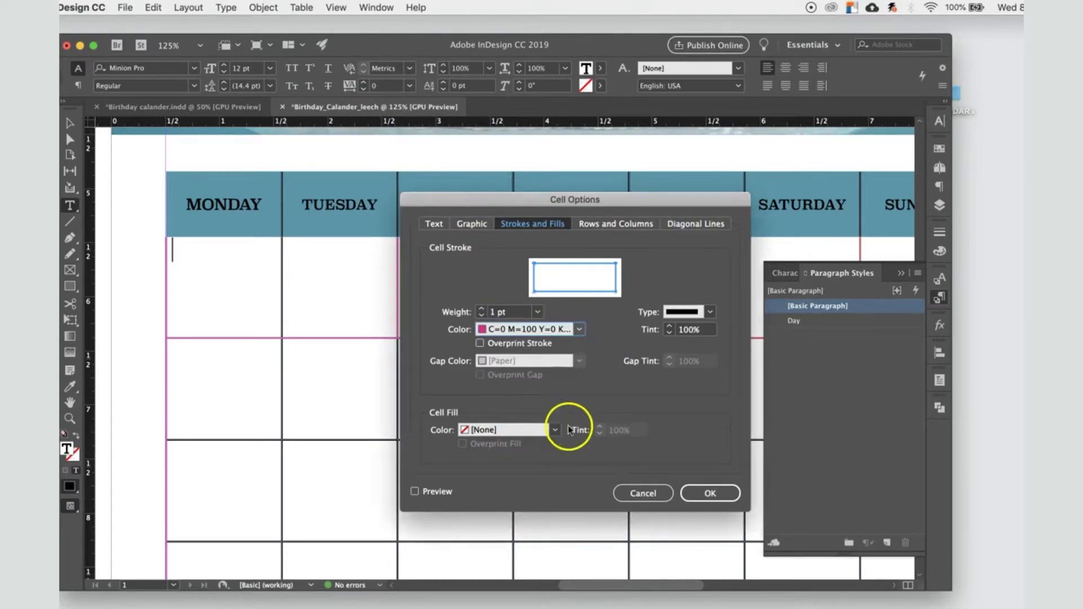
{"action": "left_click", "coordinate": [712, 317]}
{"action": "left_click", "coordinate": [704, 372]}
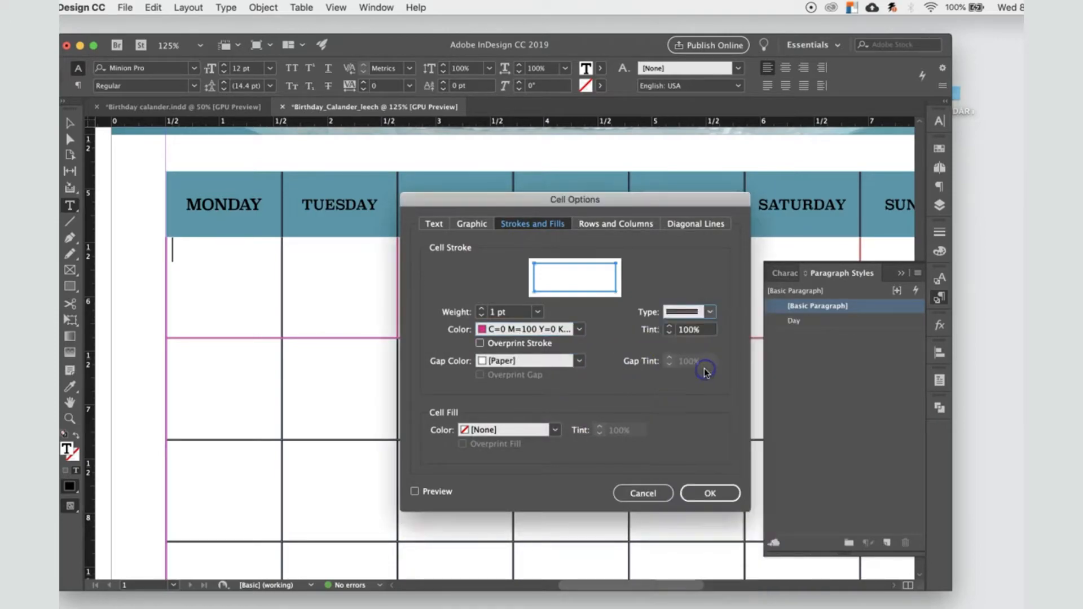
Step: Preview a magenta C=0 M=100 Y=0 K=0 fill on the first-row Monday date cell and discard the cell options
{"action": "left_click", "coordinate": [553, 430]}
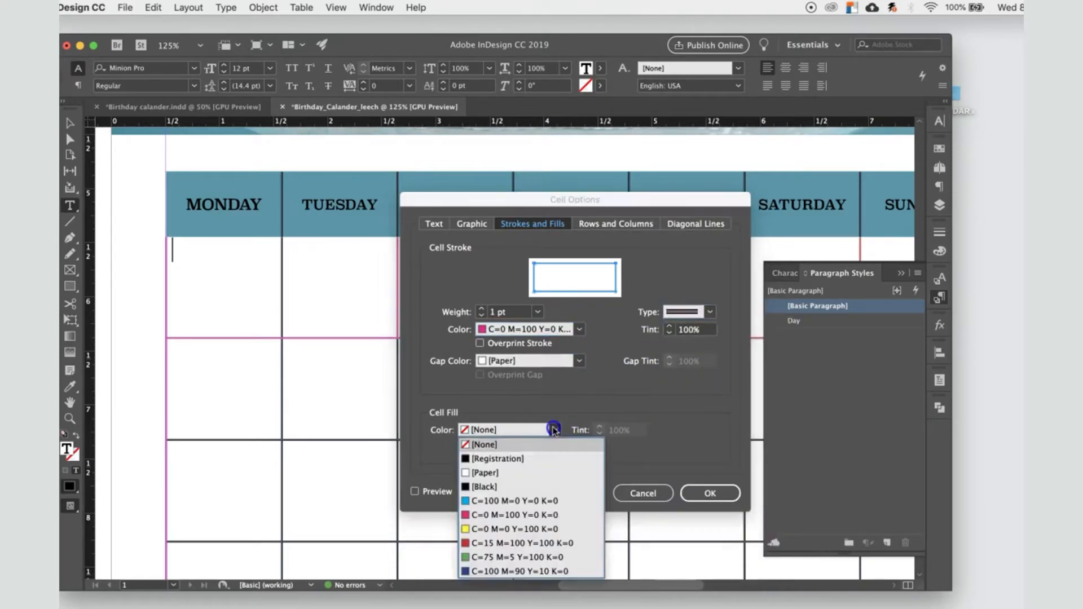
{"action": "left_click", "coordinate": [509, 515]}
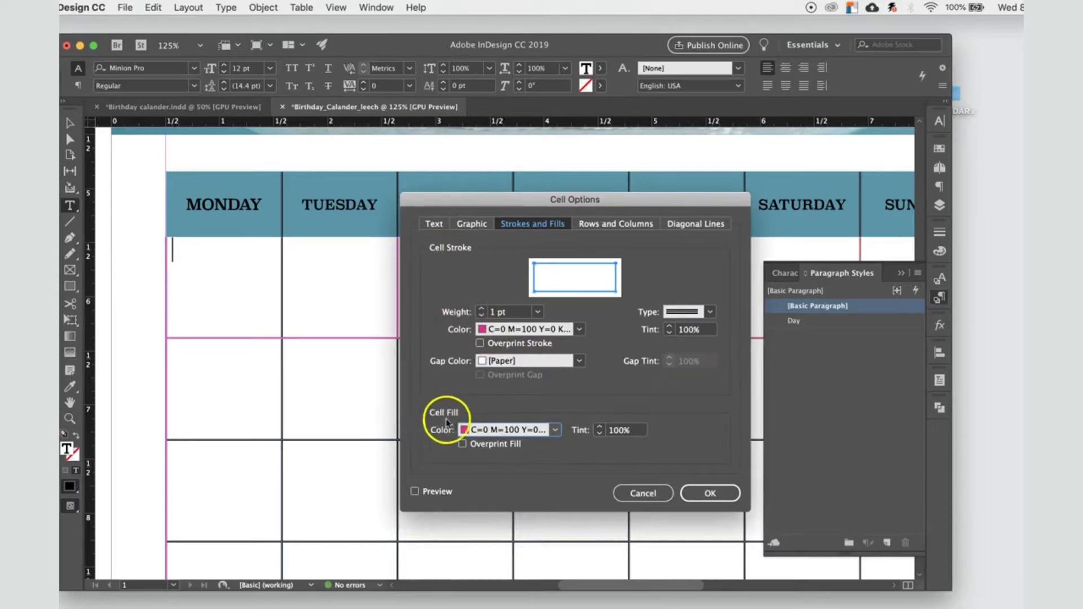
{"action": "left_click", "coordinate": [416, 491]}
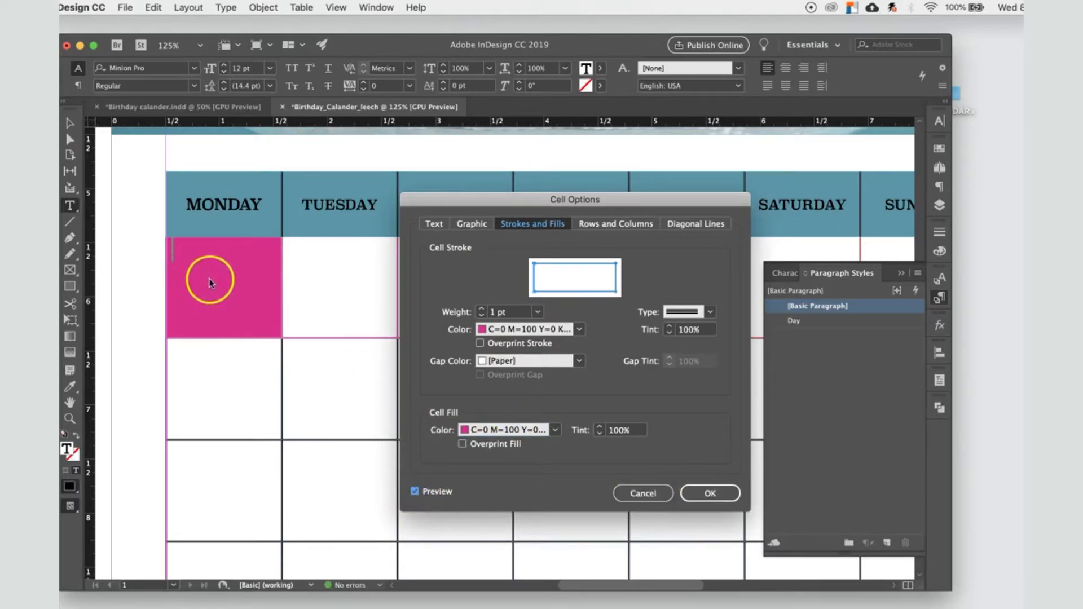
{"action": "left_click", "coordinate": [643, 493]}
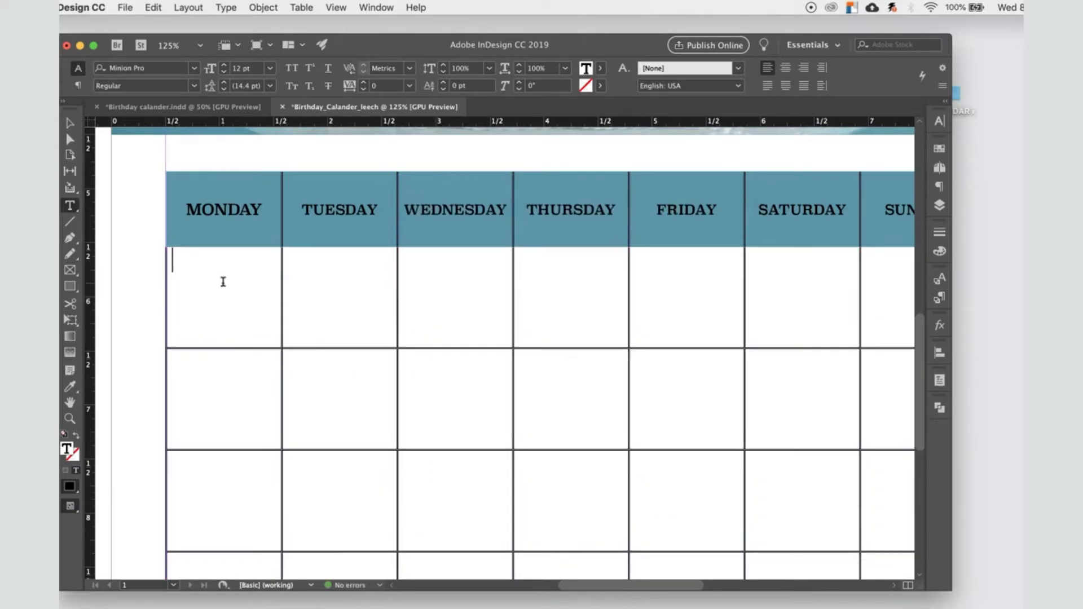
Step: Check the text formatting of date number 1 in the reference document Birthday calander.indd
{"action": "key", "text": "super+1"}
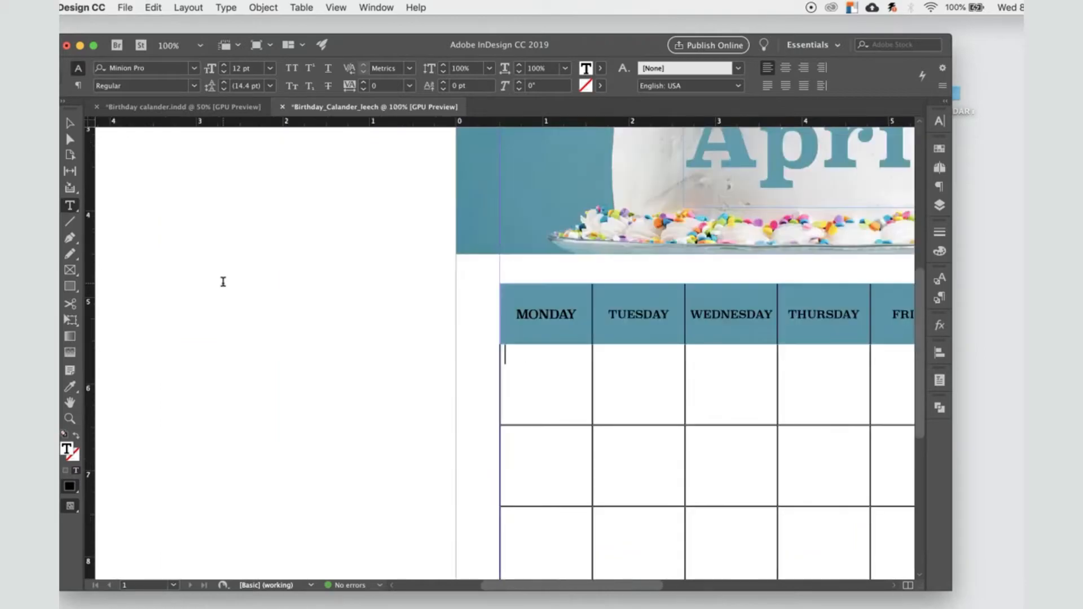
{"action": "left_click", "coordinate": [225, 107]}
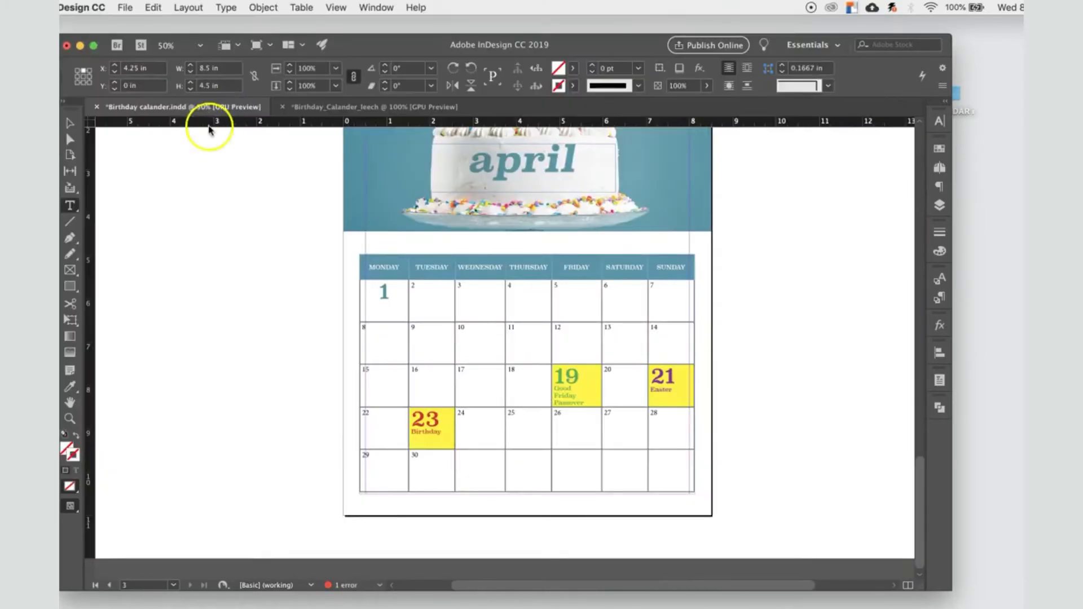
{"action": "left_click_drag", "start_coordinate": [387, 293], "coordinate": [374, 293]}
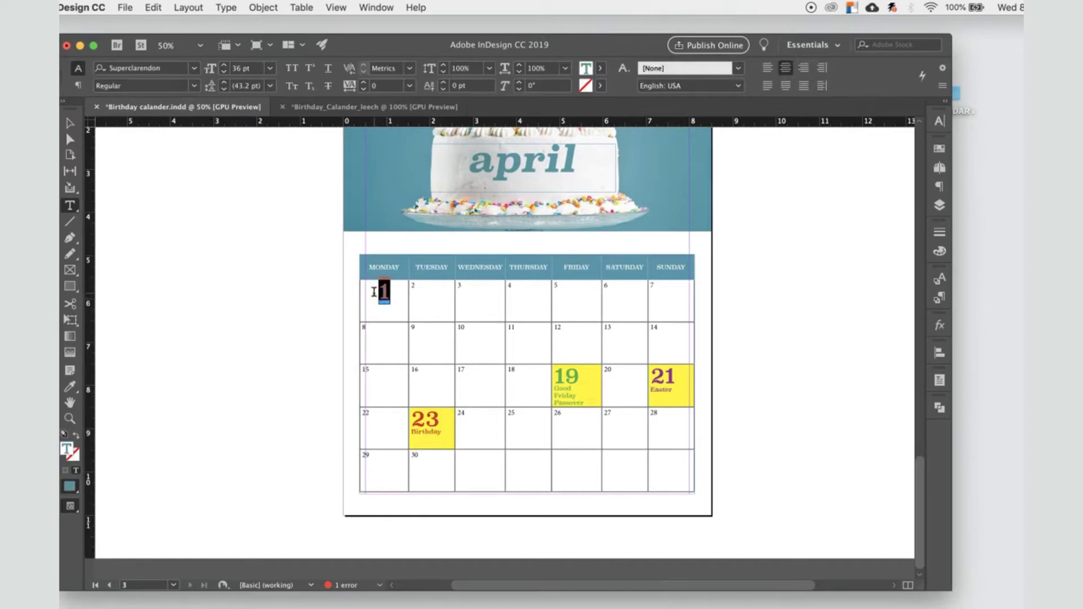
Step: In Birthday_Calander_leech, apply the Day paragraph style to the MONDAY header text
{"action": "left_click", "coordinate": [357, 107]}
{"action": "left_click", "coordinate": [536, 315]}
{"action": "left_click_drag", "start_coordinate": [528, 316], "coordinate": [560, 318]}
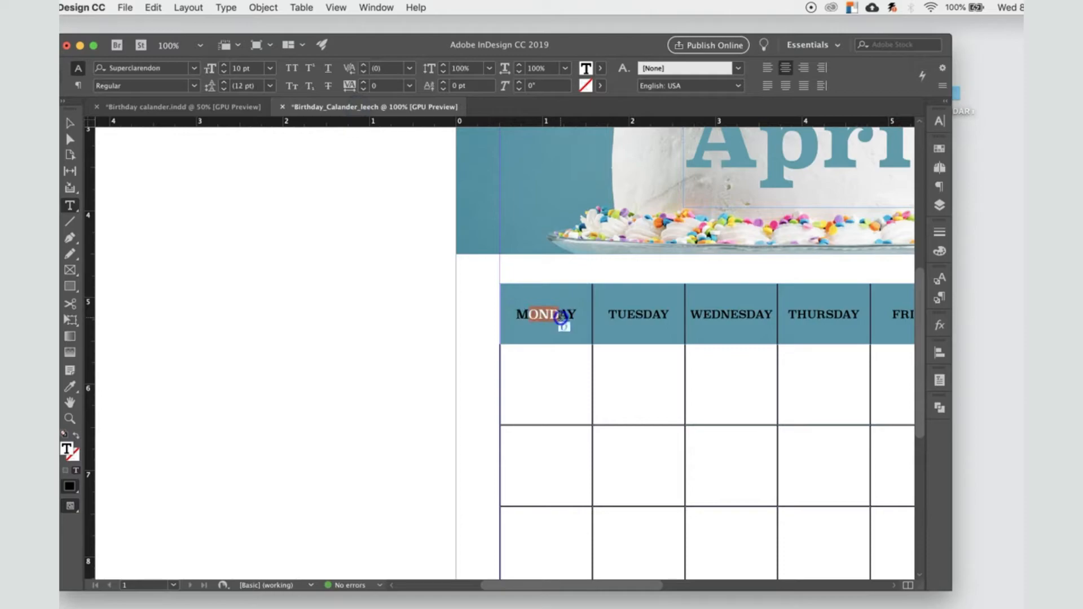
{"action": "left_click", "coordinate": [941, 299]}
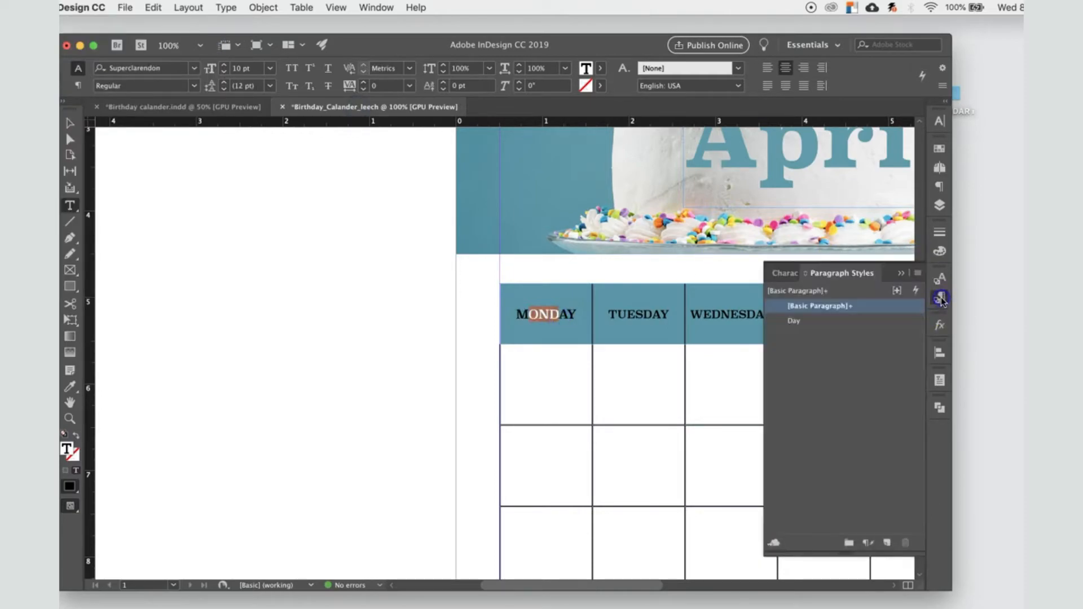
{"action": "left_click", "coordinate": [796, 321]}
Step: Set the character color of the Day paragraph style to [Paper]
{"action": "left_click", "coordinate": [825, 328]}
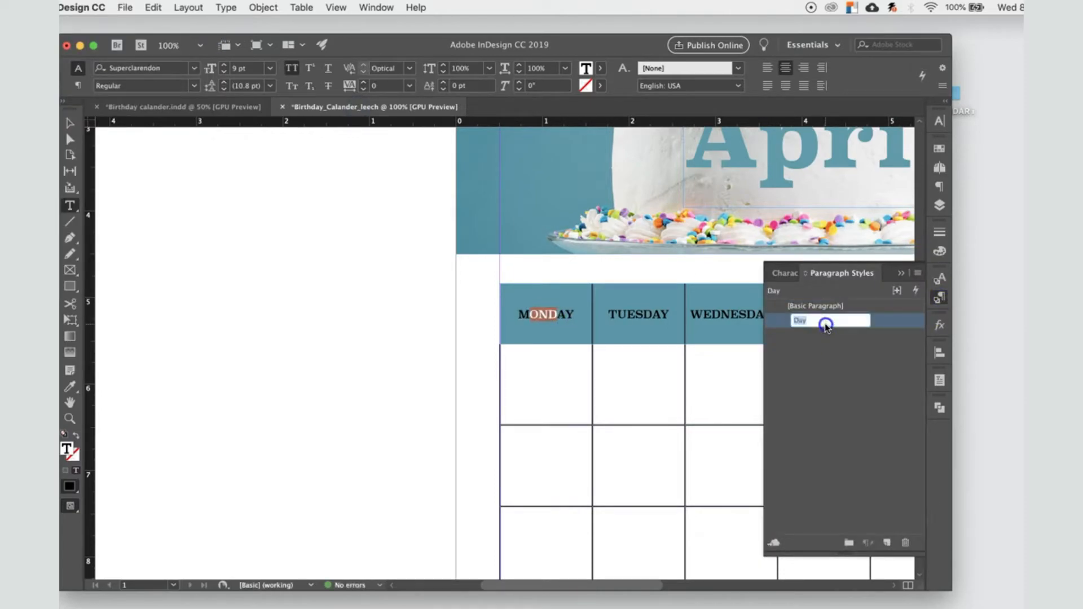
{"action": "double_click", "coordinate": [863, 322]}
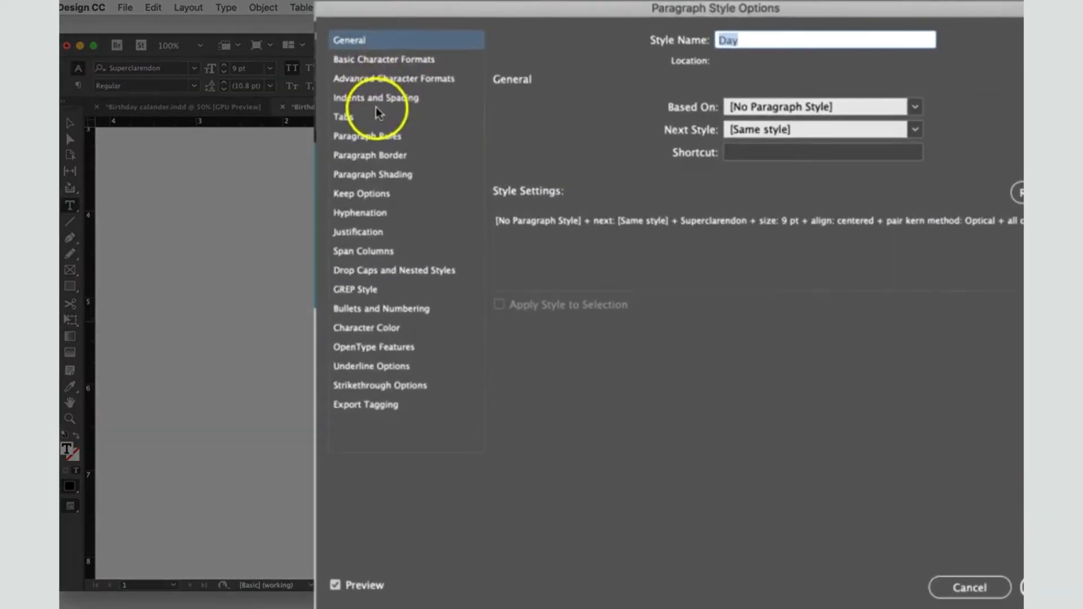
{"action": "left_click", "coordinate": [387, 327]}
{"action": "left_click", "coordinate": [646, 153]}
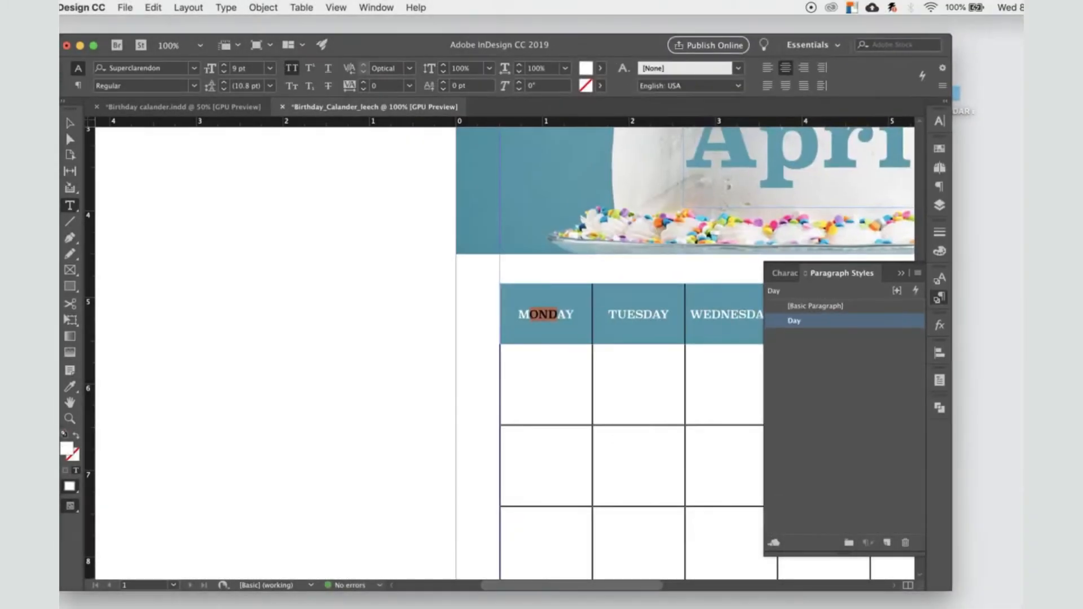
{"action": "left_click", "coordinate": [487, 381]}
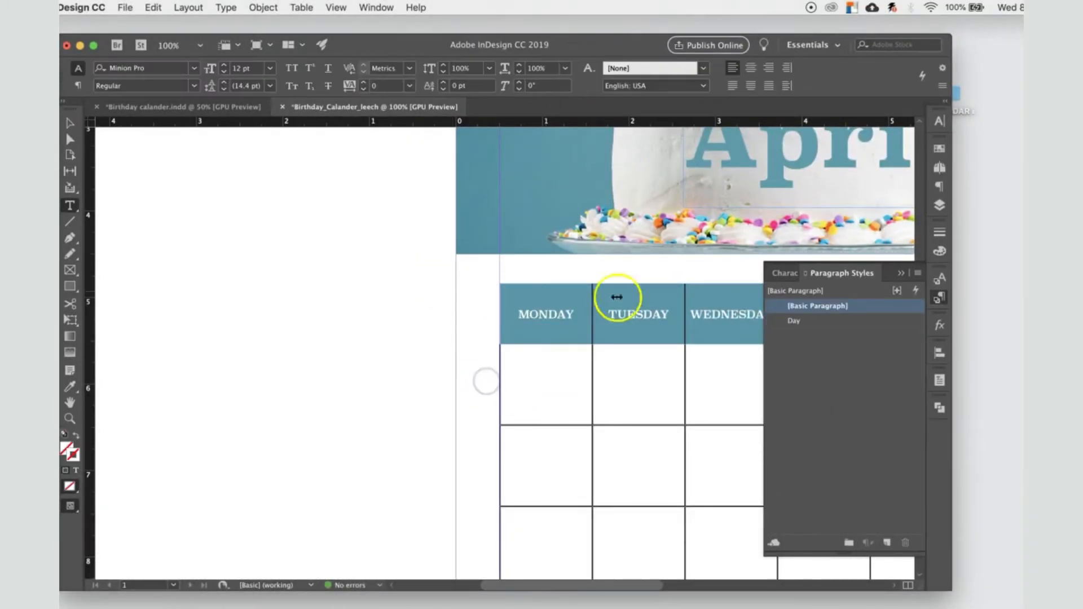
Step: Widen the document window so the whole calendar table fits beside the paragraph styles
{"action": "left_click_drag", "start_coordinate": [614, 587], "coordinate": [694, 586]}
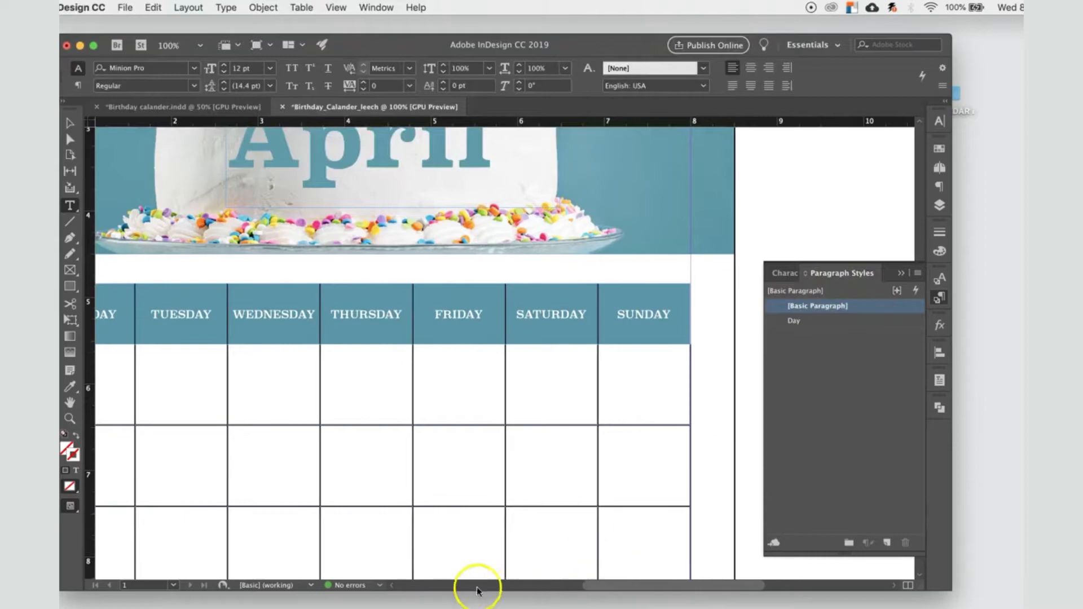
{"action": "mouse_move", "coordinate": [610, 581]}
{"action": "left_mouse_down"}
{"action": "mouse_move", "coordinate": [582, 583]}
{"action": "mouse_move", "coordinate": [594, 586]}
{"action": "left_mouse_up"}
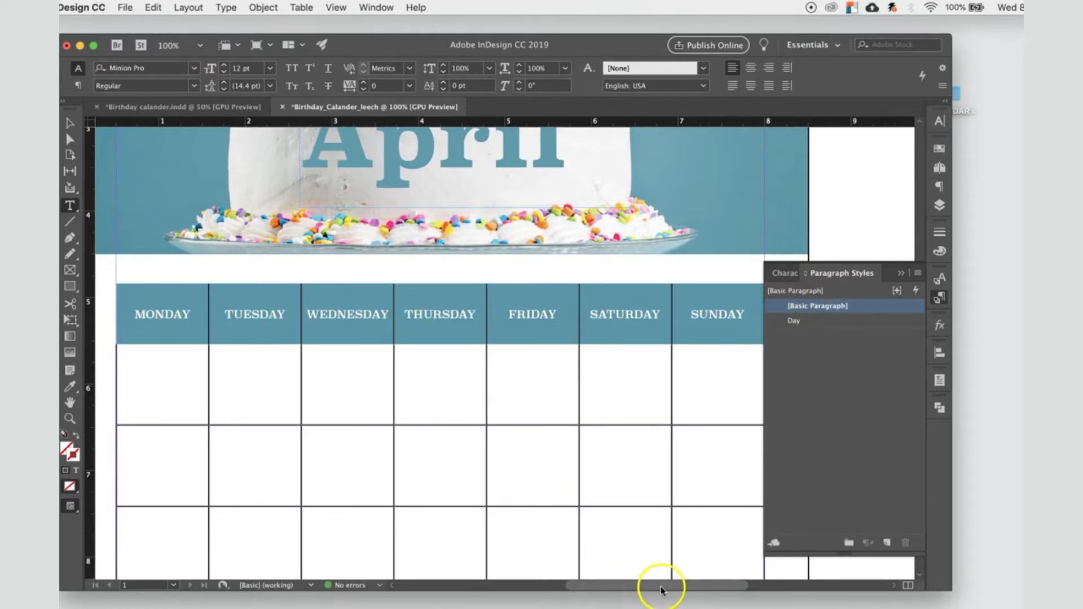
{"action": "left_click_drag", "start_coordinate": [947, 589], "coordinate": [1020, 593]}
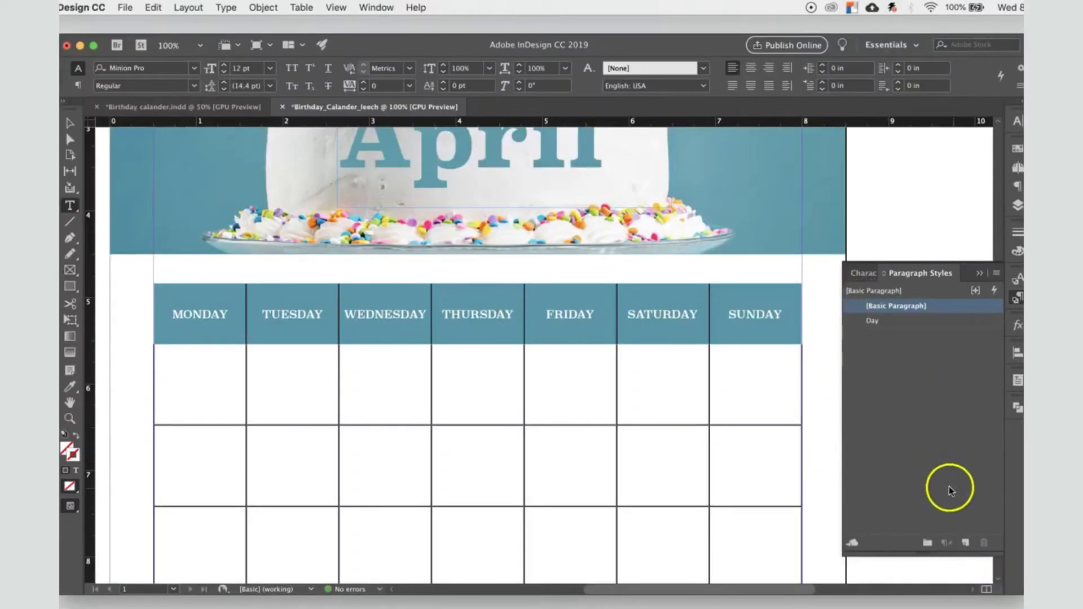
Step: Try entering the date number 1 in the first-row cells under Monday and Wednesday
{"action": "left_click", "coordinate": [184, 369]}
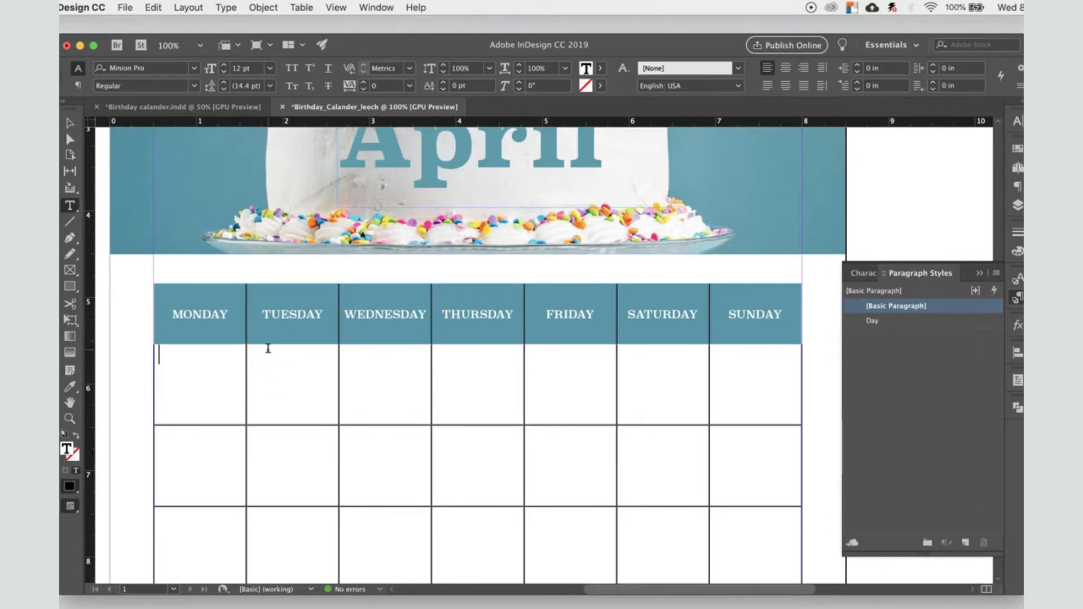
{"action": "type", "text": "1"}
{"action": "left_click_drag", "start_coordinate": [162, 354], "coordinate": [163, 354]}
{"action": "key", "text": "BackSpace"}
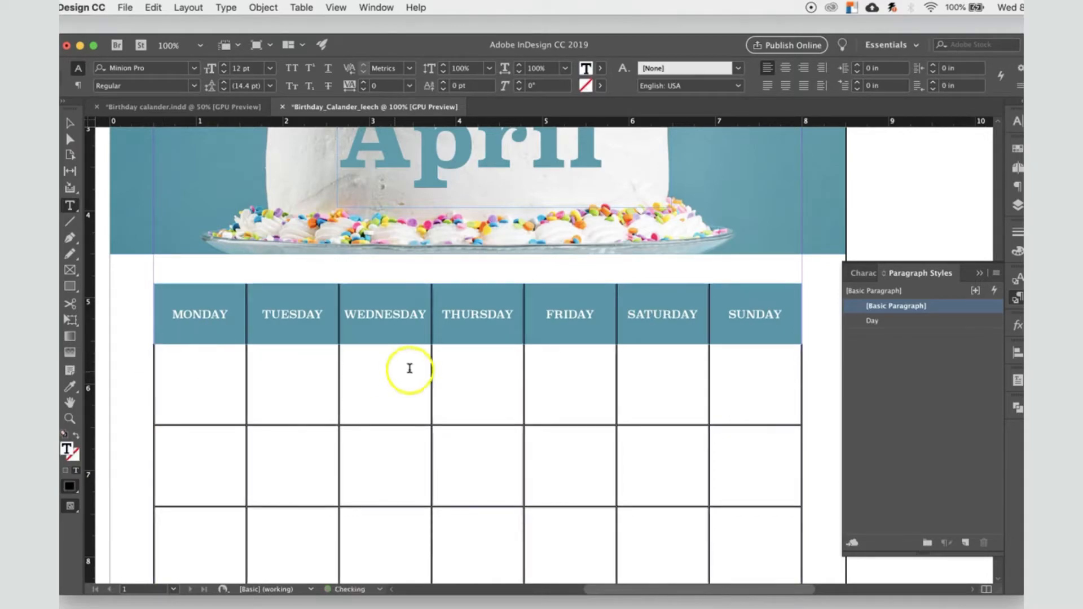
{"action": "left_click", "coordinate": [373, 364]}
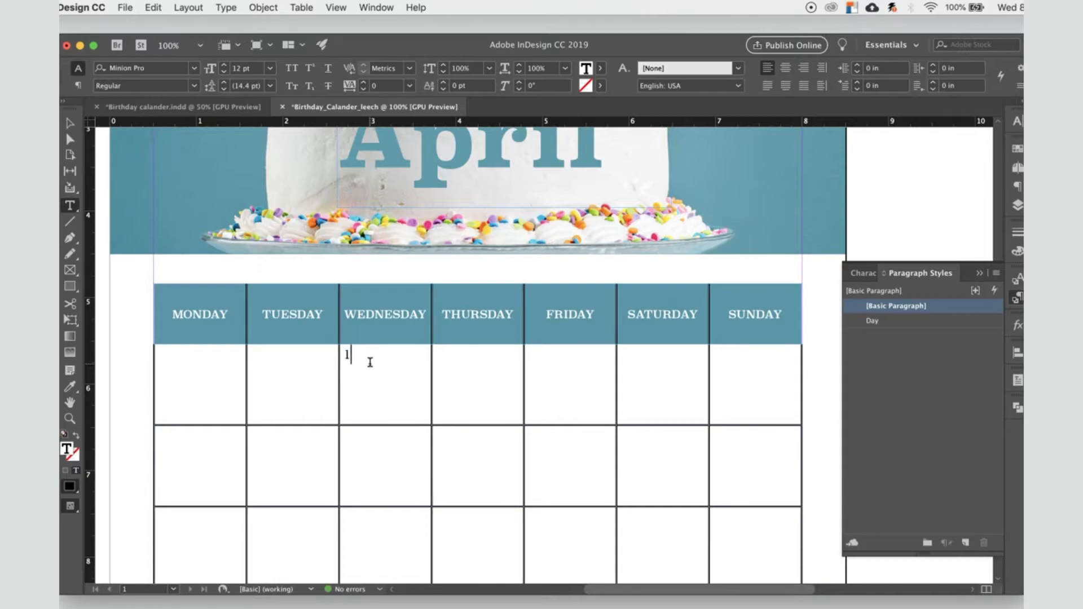
Step: Enter the date numbers 1 through 7 in the first-row date cells from Monday to Sunday
{"action": "left_click", "coordinate": [194, 362]}
{"action": "left_click", "coordinate": [280, 365]}
{"action": "type", "text": "2"}
{"action": "left_click", "coordinate": [381, 366]}
{"action": "type", "text": "3"}
{"action": "left_click", "coordinate": [460, 367]}
{"action": "type", "text": "4"}
{"action": "left_click", "coordinate": [559, 370]}
{"action": "type", "text": "5"}
{"action": "left_click", "coordinate": [666, 369]}
{"action": "left_click", "coordinate": [739, 362]}
{"action": "type", "text": "7"}
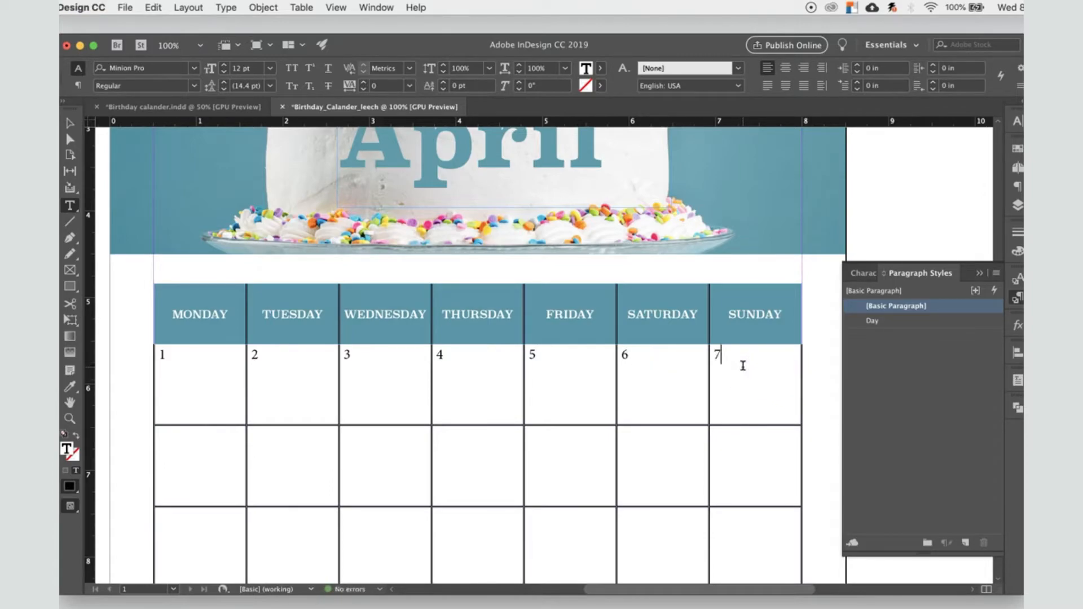
Step: Examine the date numbers in the finished birthday calendar document, and return to the Birthday_Calander_leech document
{"action": "left_click", "coordinate": [201, 107]}
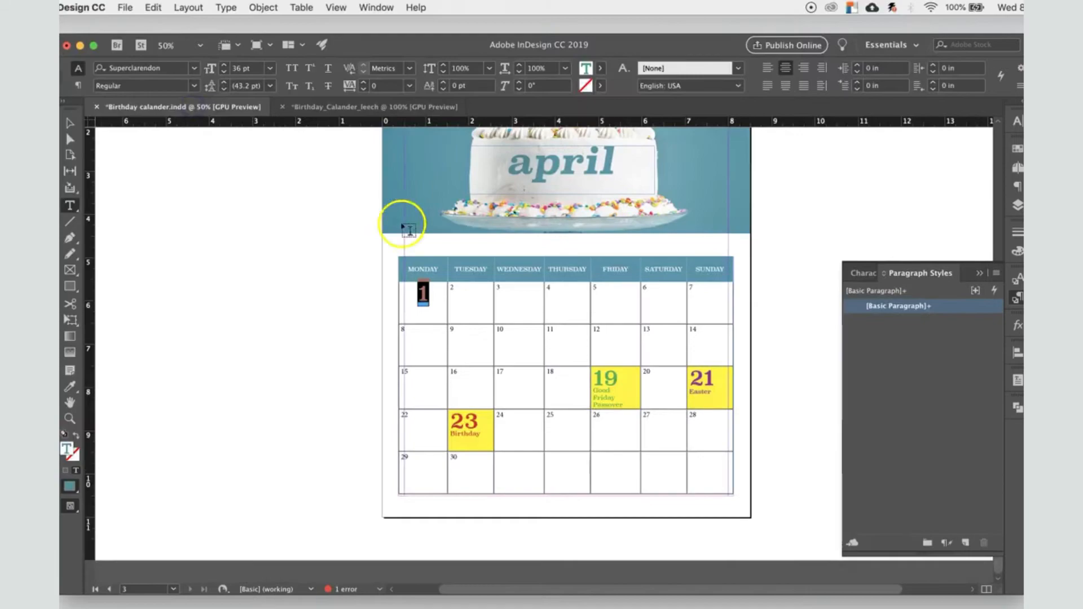
{"action": "left_click_drag", "start_coordinate": [423, 295], "coordinate": [483, 512]}
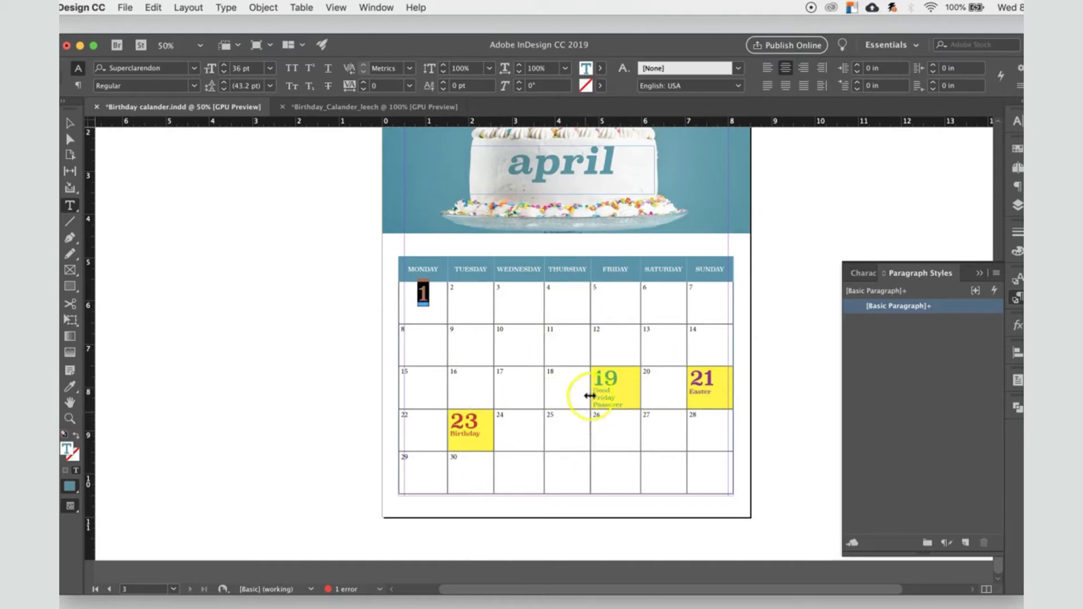
{"action": "left_click", "coordinate": [384, 114]}
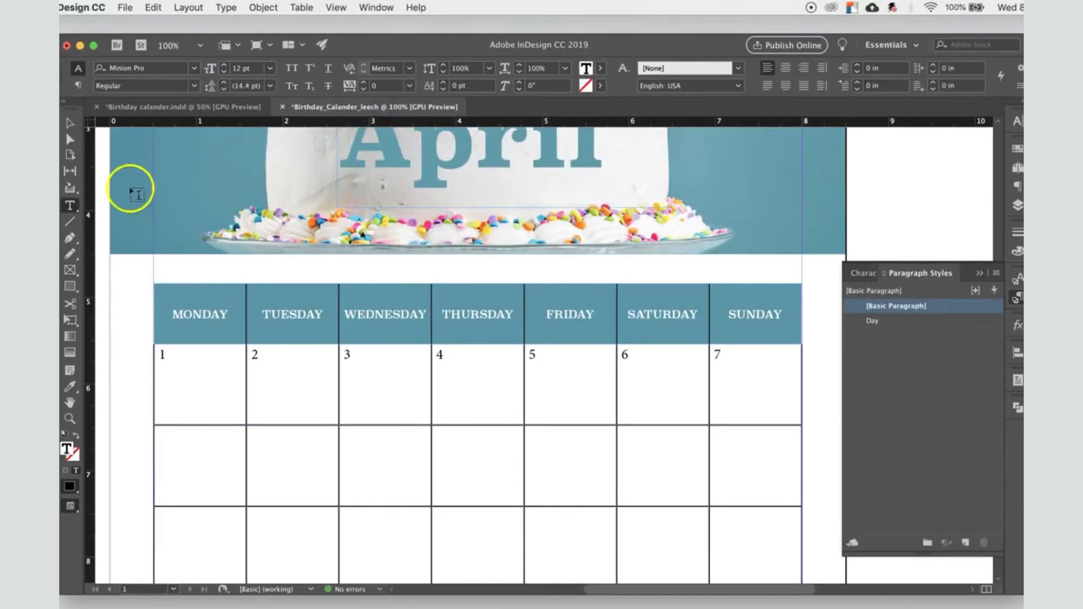
Step: Set the Monday cell's date number 1 in the Superclarendon font with the Black style
{"action": "left_click_drag", "start_coordinate": [169, 356], "coordinate": [149, 356]}
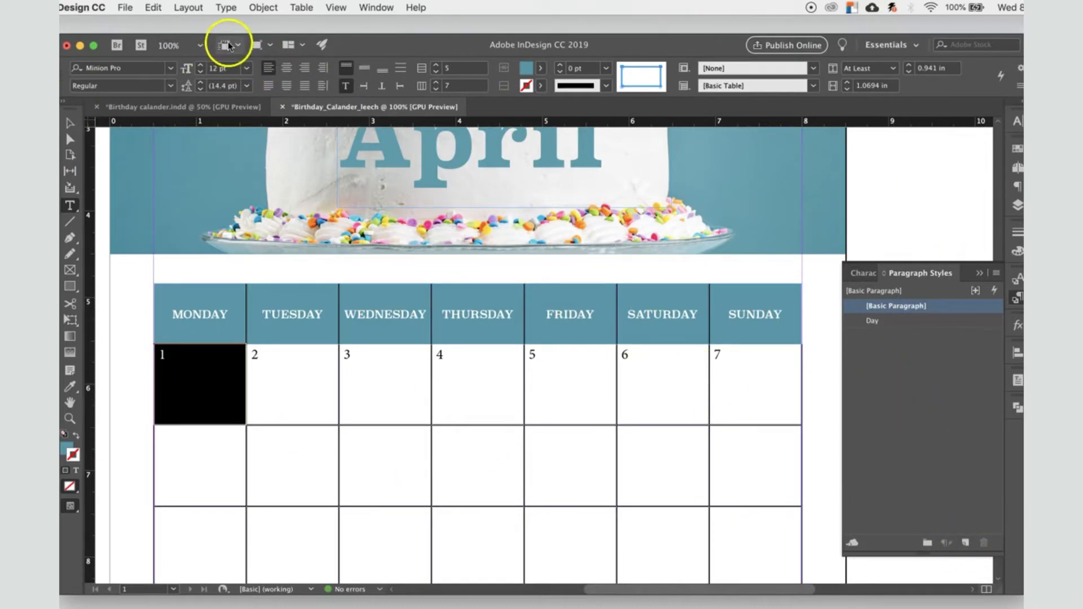
{"action": "left_click", "coordinate": [170, 68]}
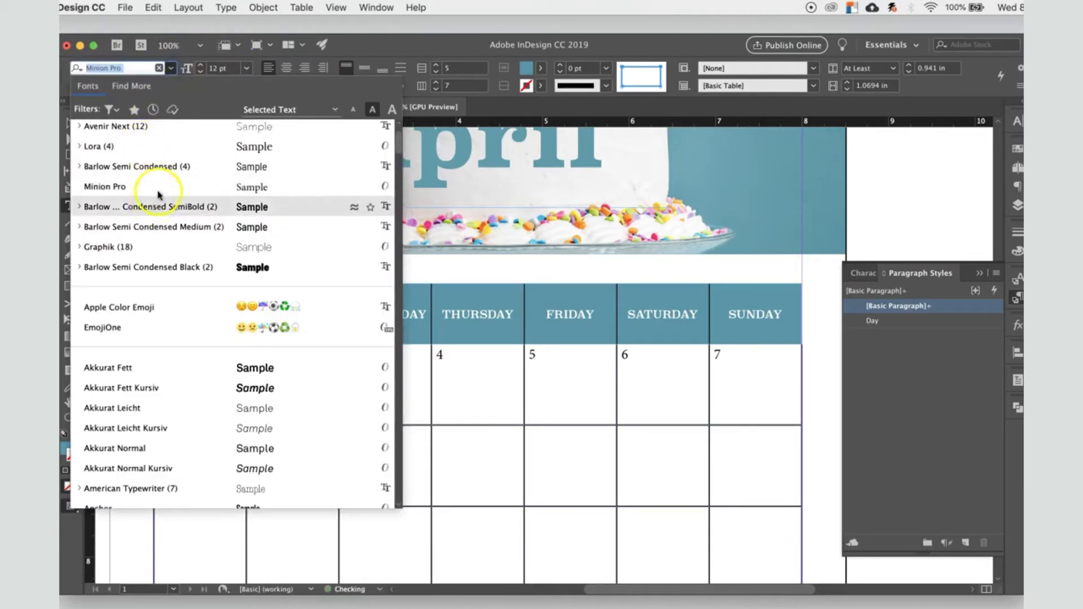
{"action": "left_click", "coordinate": [163, 169]}
{"action": "scroll", "coordinate": [141, 150], "scroll_direction": "up", "scroll_amount": 2}
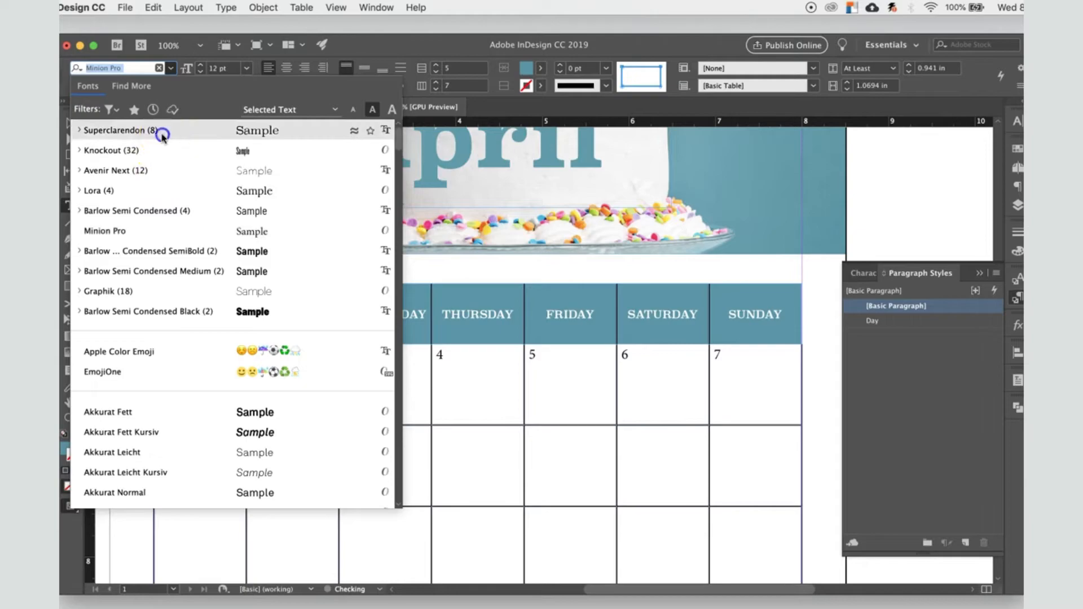
{"action": "left_click", "coordinate": [161, 135]}
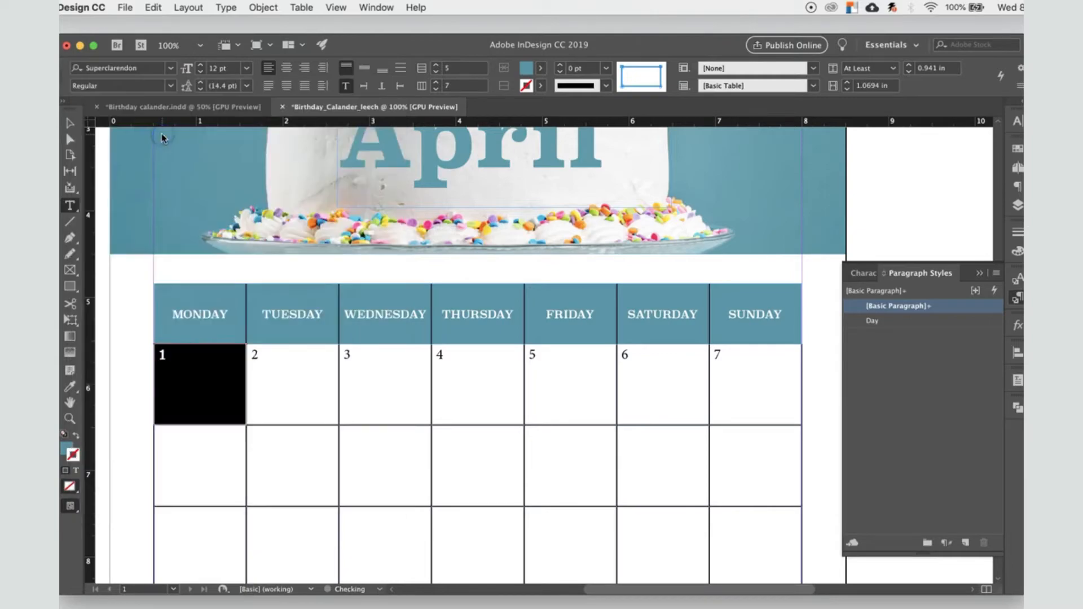
{"action": "left_click", "coordinate": [171, 86]}
{"action": "left_click", "coordinate": [127, 193]}
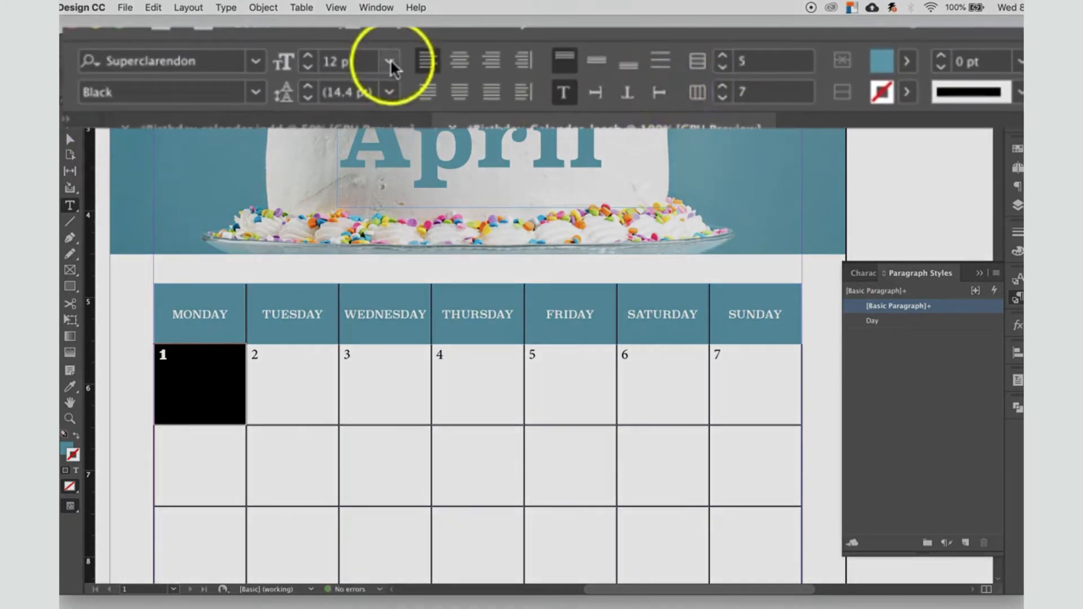
Step: Increase the font size of the date number 1 to 42 pt
{"action": "left_click", "coordinate": [390, 59]}
{"action": "left_click", "coordinate": [235, 186]}
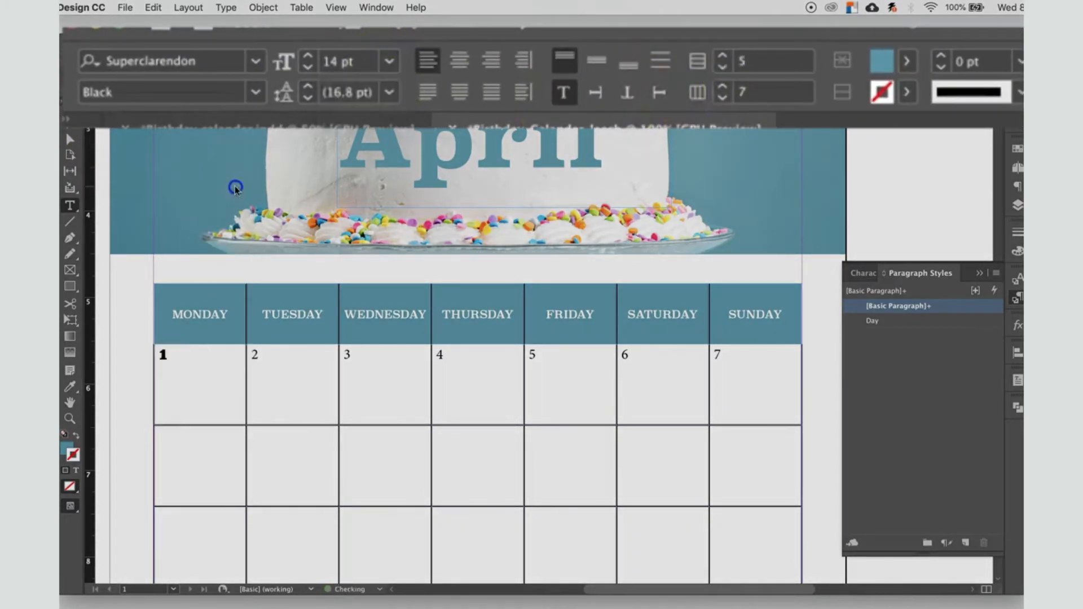
{"action": "left_click", "coordinate": [308, 68]}
{"action": "left_click", "coordinate": [306, 54]}
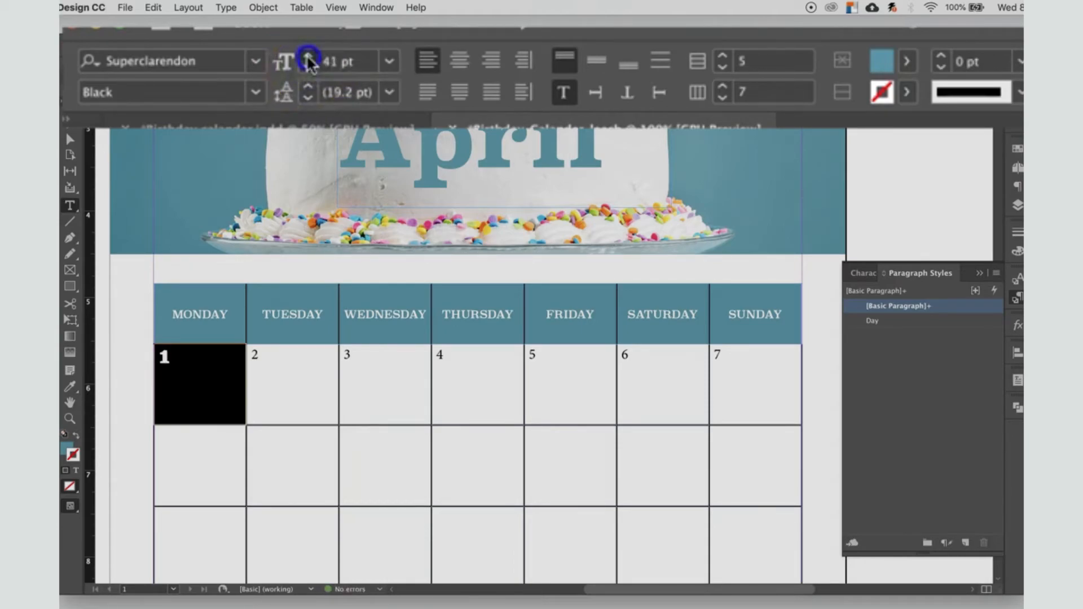
{"action": "left_click", "coordinate": [308, 56]}
{"action": "left_click", "coordinate": [308, 56]}
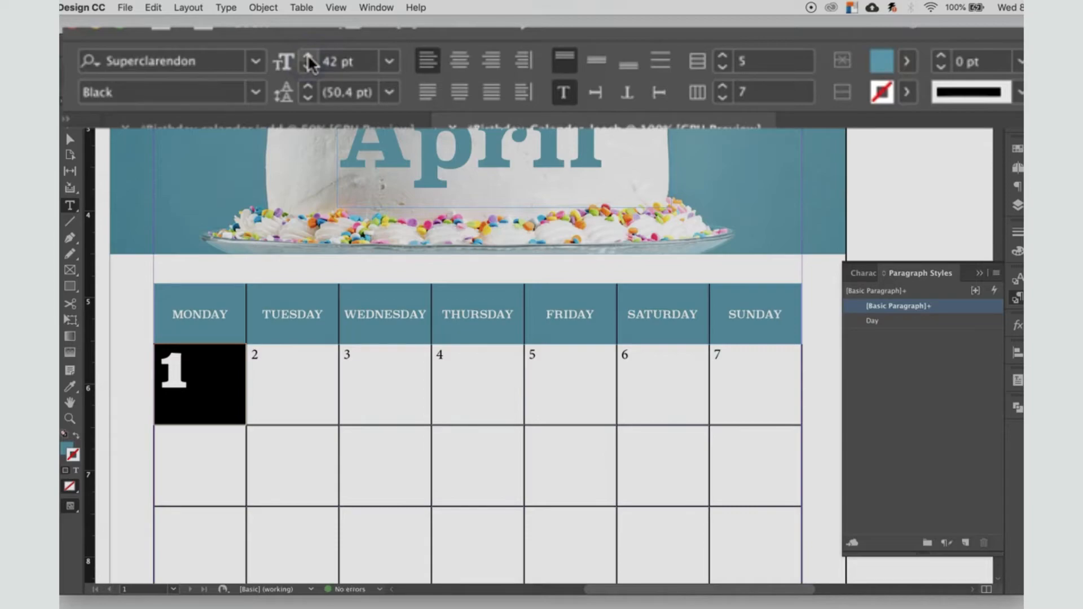
Step: Select the number 1 in the first Monday cell and set its kerning to Optical
{"action": "left_click", "coordinate": [255, 354]}
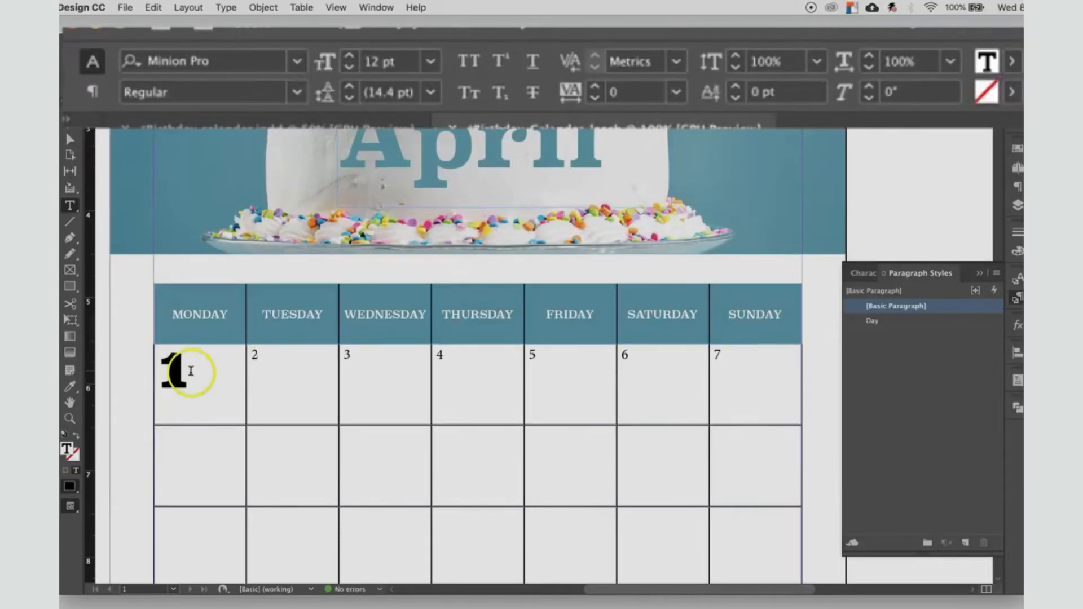
{"action": "left_click_drag", "start_coordinate": [188, 370], "coordinate": [150, 368]}
{"action": "double_click", "coordinate": [168, 370]}
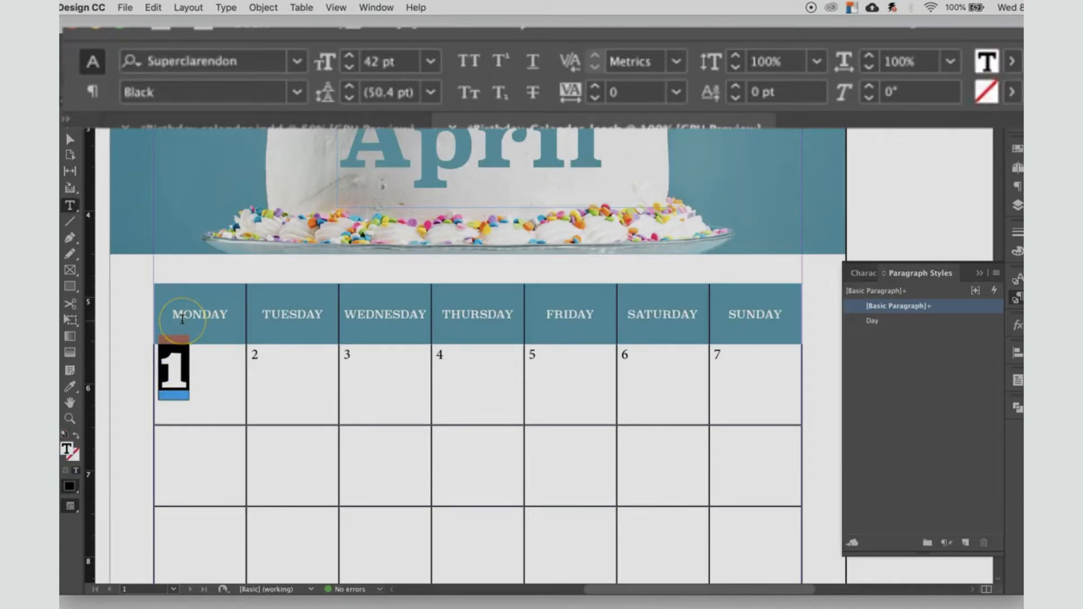
{"action": "left_click", "coordinate": [676, 62]}
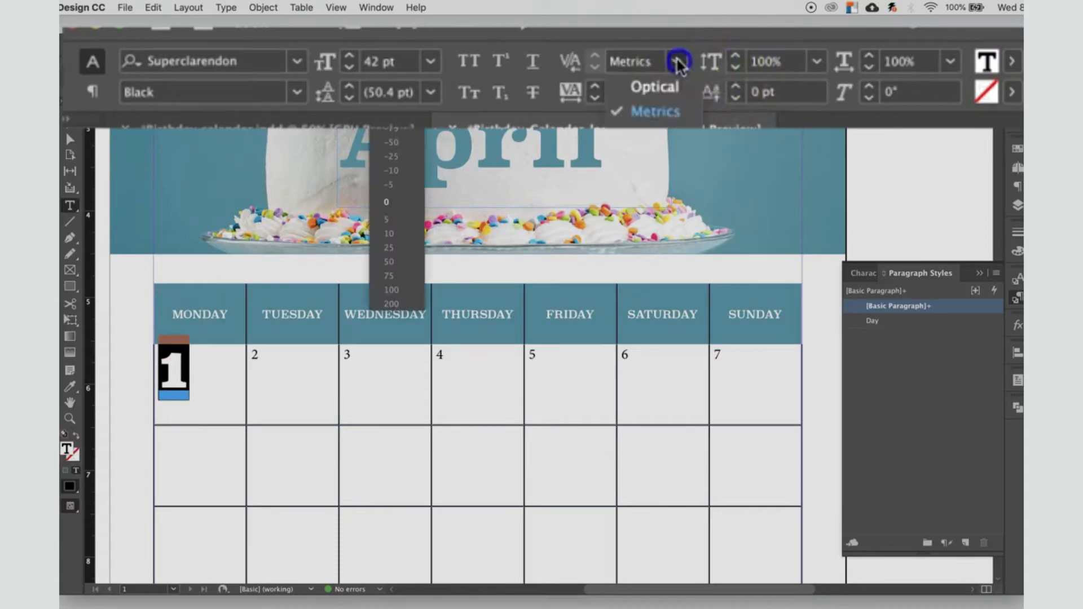
{"action": "left_click", "coordinate": [655, 88]}
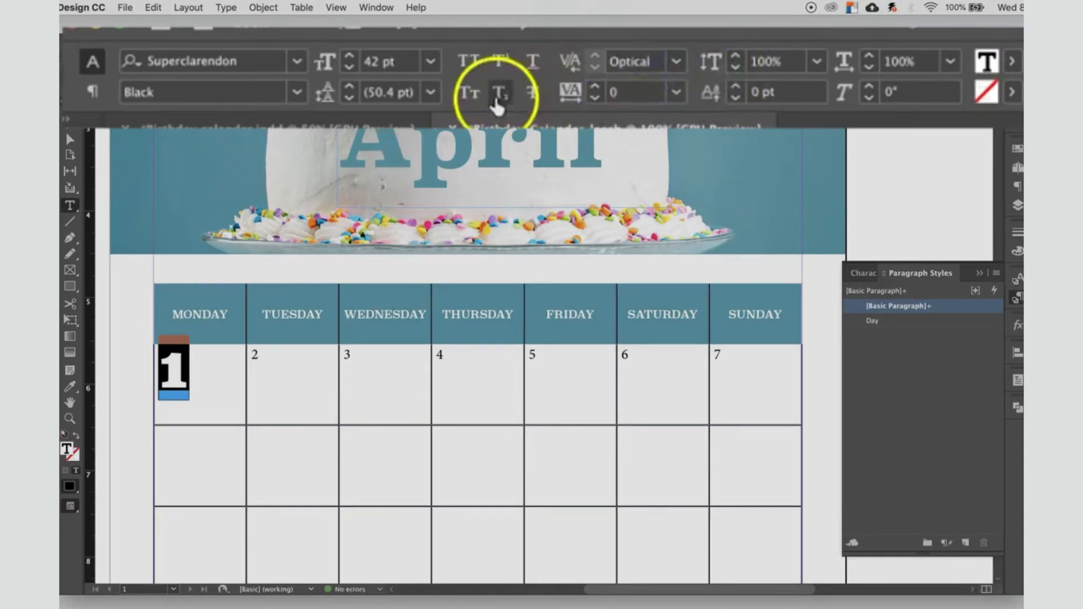
Step: Reduce the font size of the date number 1 to 29 pt
{"action": "left_click", "coordinate": [349, 57]}
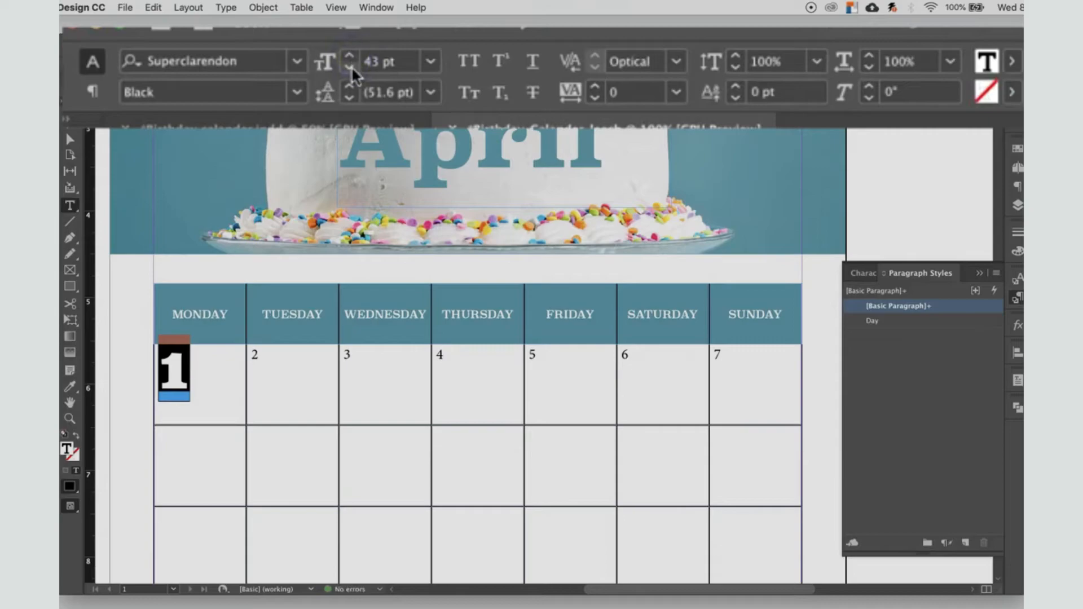
{"action": "left_click", "coordinate": [351, 67]}
{"action": "left_click", "coordinate": [351, 67]}
{"action": "left_click", "coordinate": [350, 66]}
{"action": "left_click", "coordinate": [350, 67]}
{"action": "left_click", "coordinate": [350, 67]}
{"action": "left_click", "coordinate": [350, 67]}
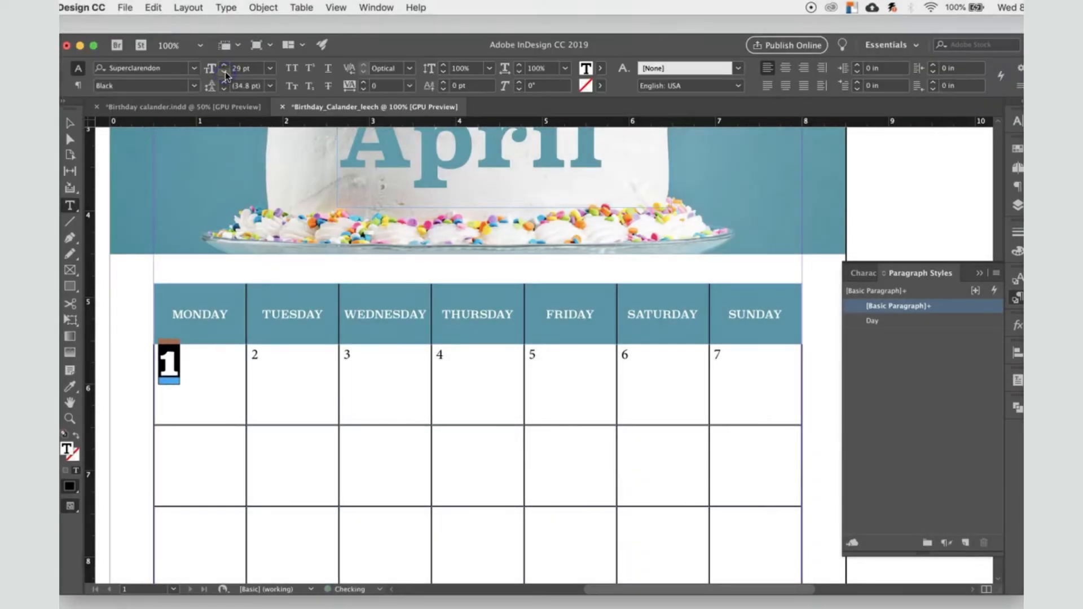
Step: Color the date number 1 with the teal sampled by Eyedropper from the background of the cake image
{"action": "left_click", "coordinate": [599, 68]}
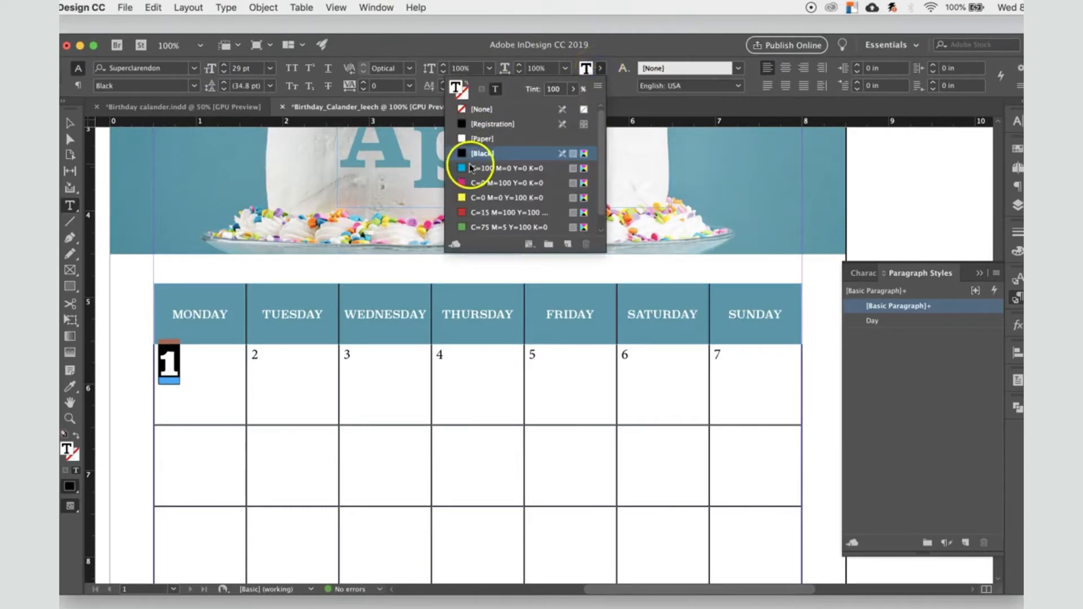
{"action": "left_click", "coordinate": [689, 120]}
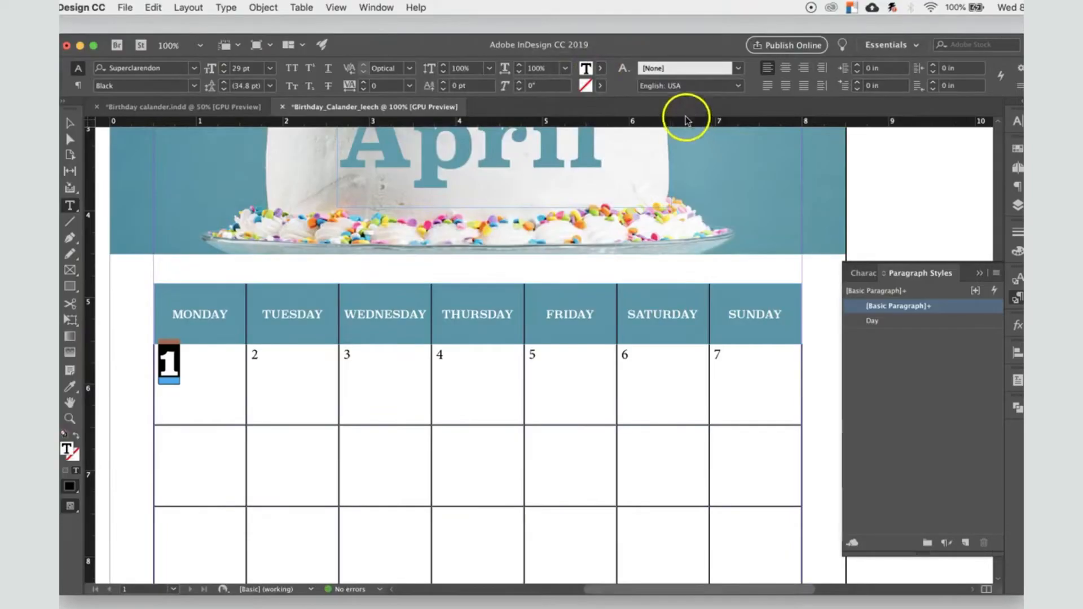
{"action": "left_click", "coordinate": [68, 388]}
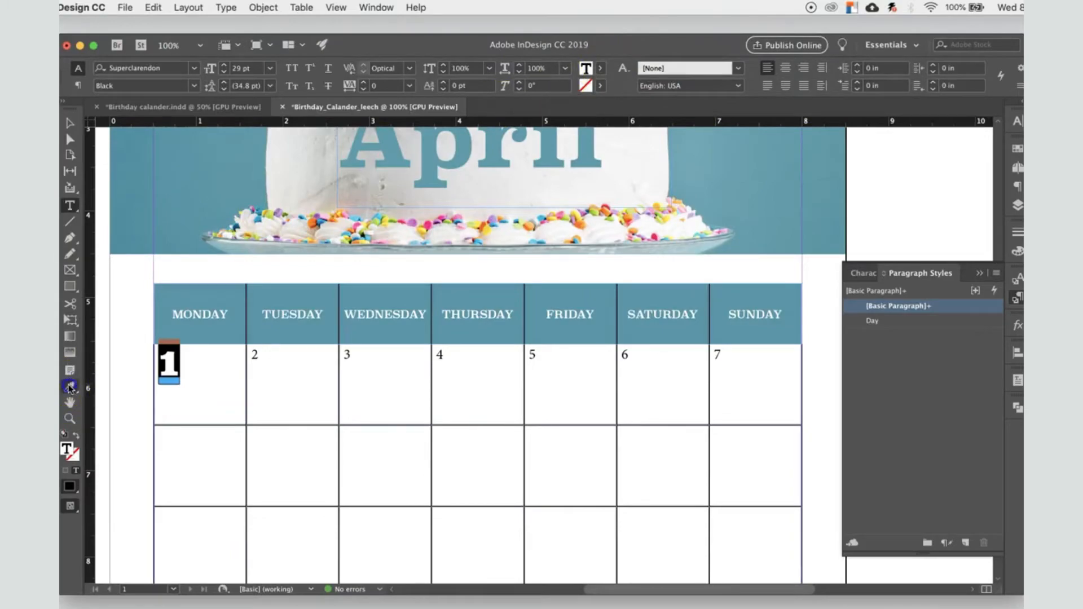
{"action": "left_click", "coordinate": [192, 156]}
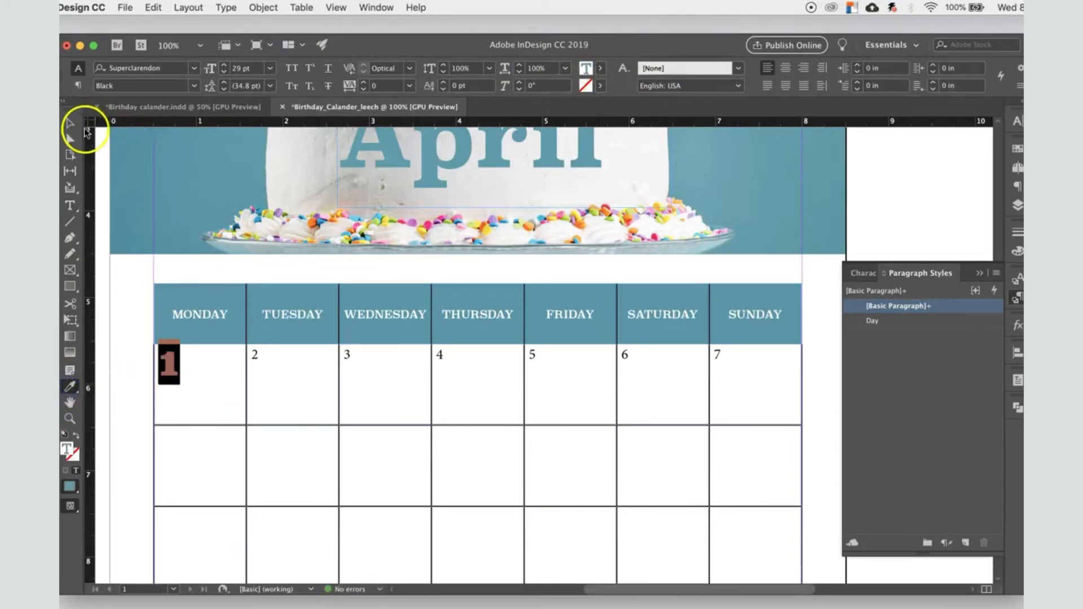
{"action": "left_click", "coordinate": [69, 123]}
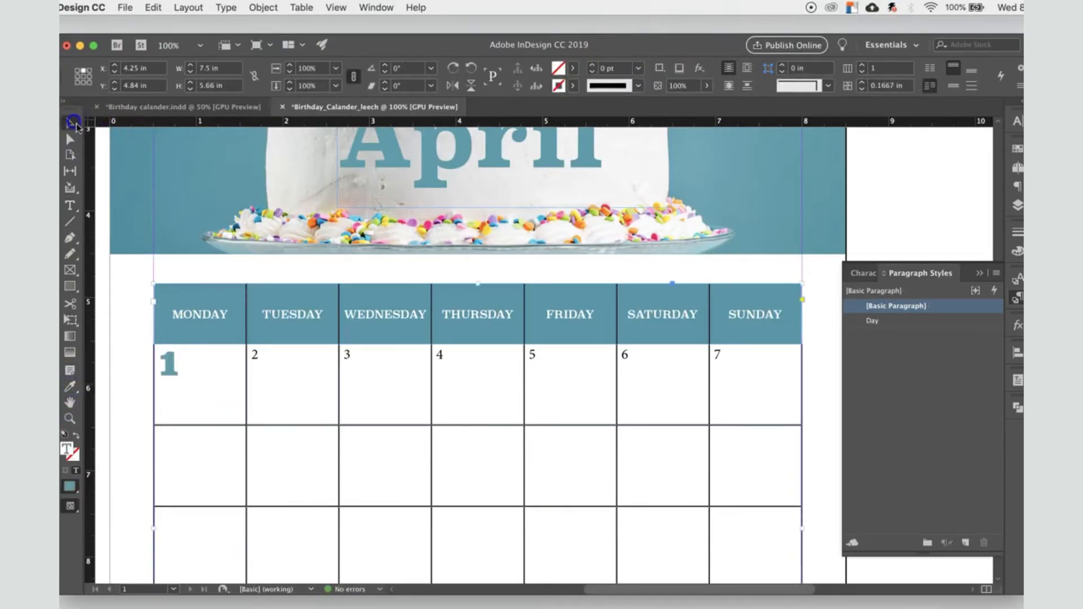
{"action": "double_click", "coordinate": [176, 362]}
{"action": "mouse_move", "coordinate": [175, 362]}
{"action": "left_mouse_down"}
{"action": "mouse_move", "coordinate": [158, 363]}
{"action": "mouse_move", "coordinate": [167, 362]}
{"action": "left_mouse_up"}
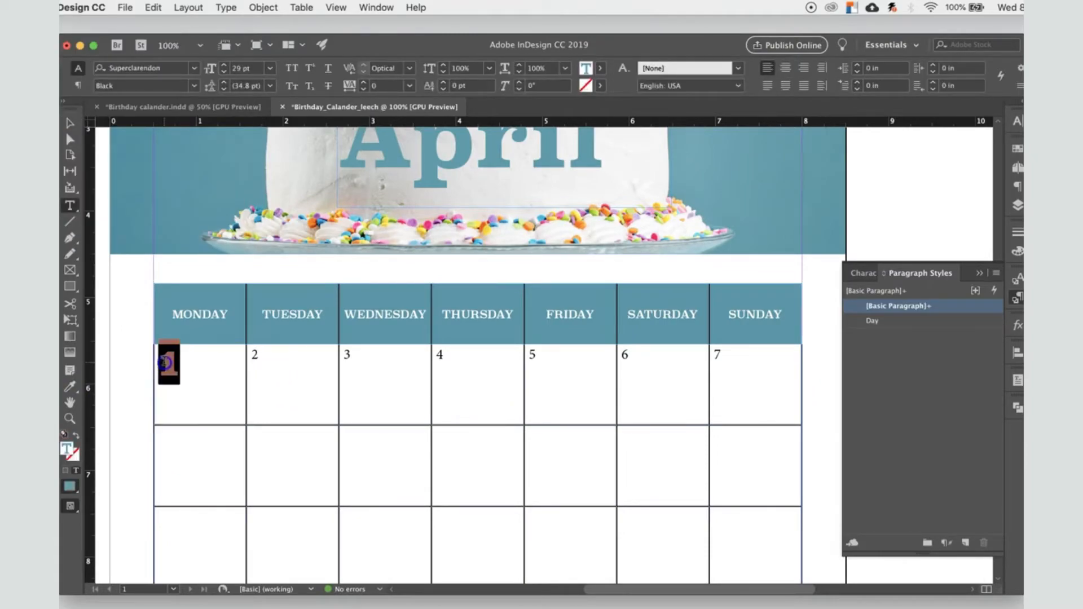
{"action": "left_click", "coordinate": [68, 390]}
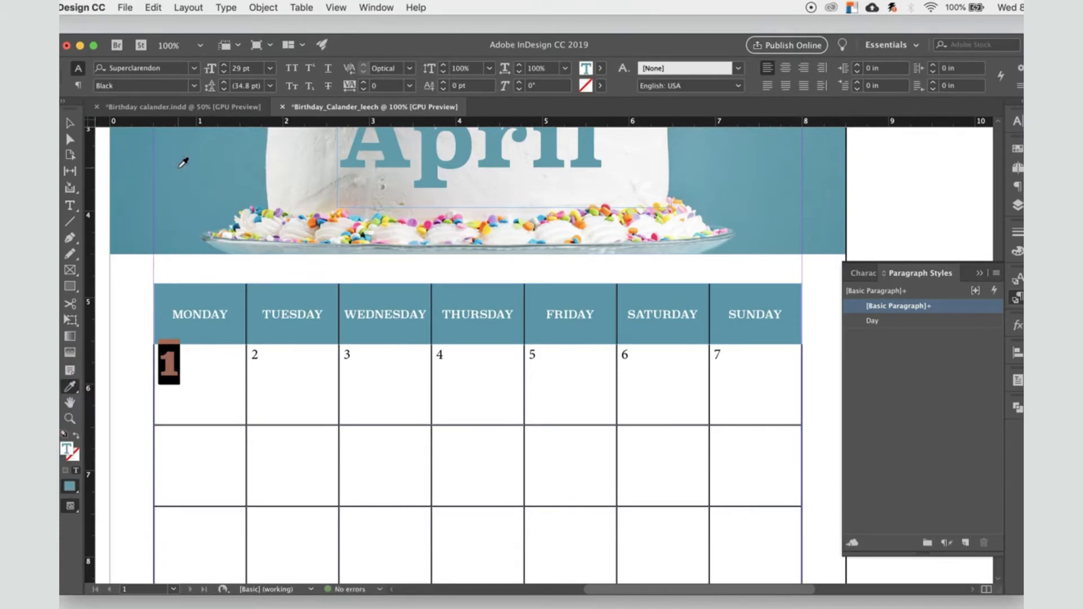
{"action": "left_click", "coordinate": [69, 123]}
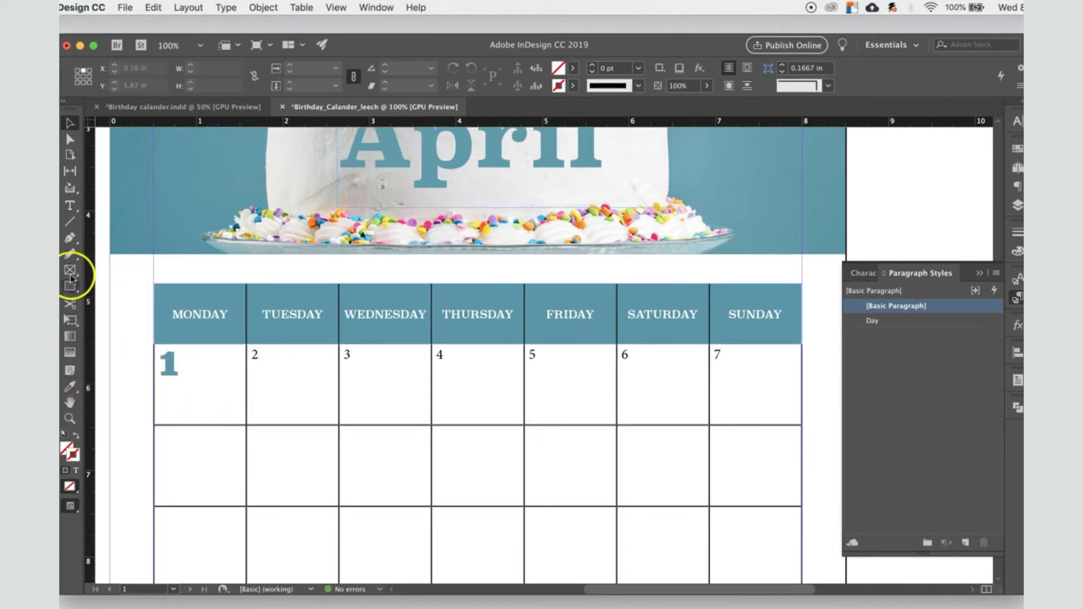
{"action": "left_click", "coordinate": [68, 126]}
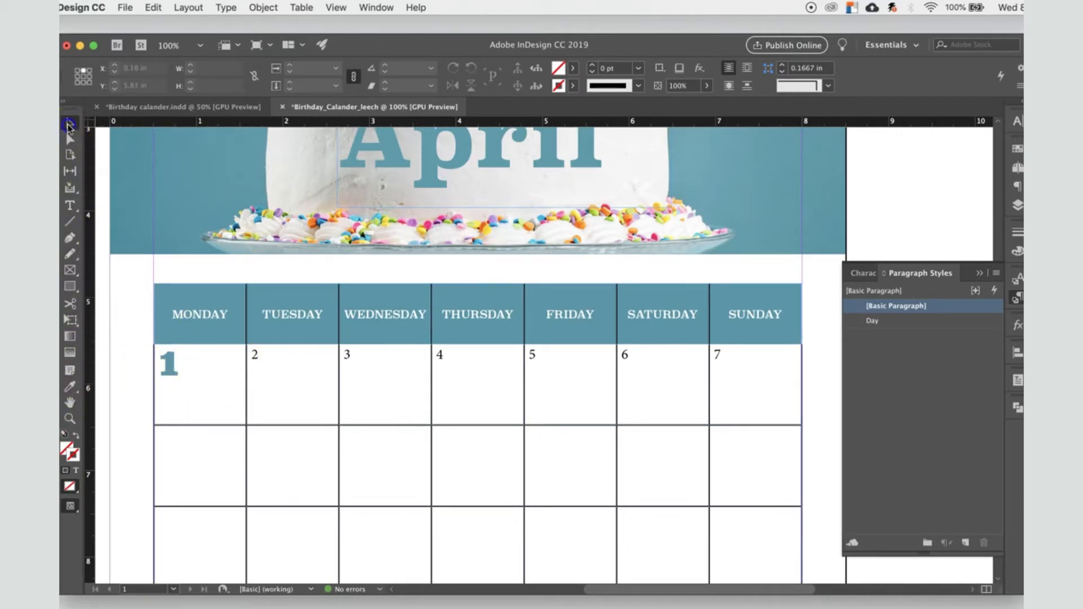
{"action": "left_click", "coordinate": [103, 353]}
Step: Create a new paragraph style from the formatted date number 1 and open its basic character format options
{"action": "left_click", "coordinate": [178, 368]}
{"action": "double_click", "coordinate": [178, 368]}
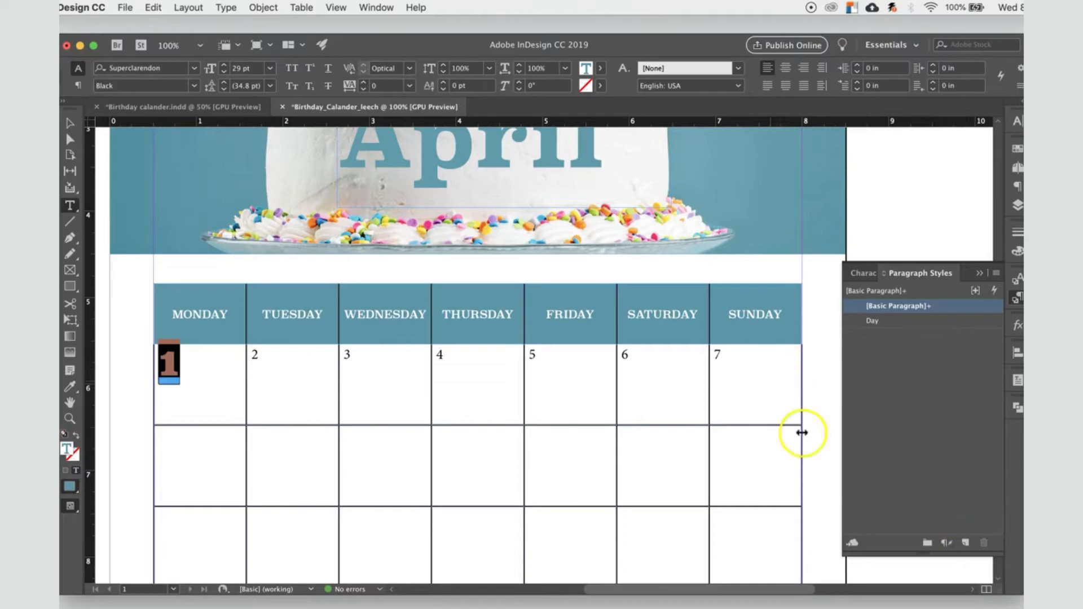
{"action": "left_click", "coordinate": [965, 546]}
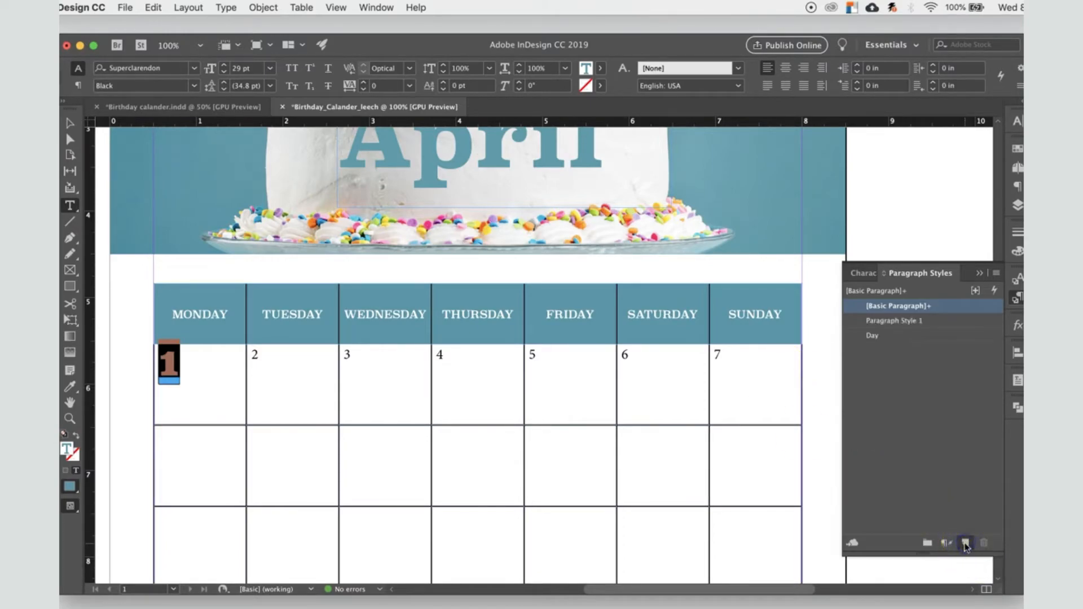
{"action": "double_click", "coordinate": [890, 320]}
{"action": "left_click", "coordinate": [564, 63]}
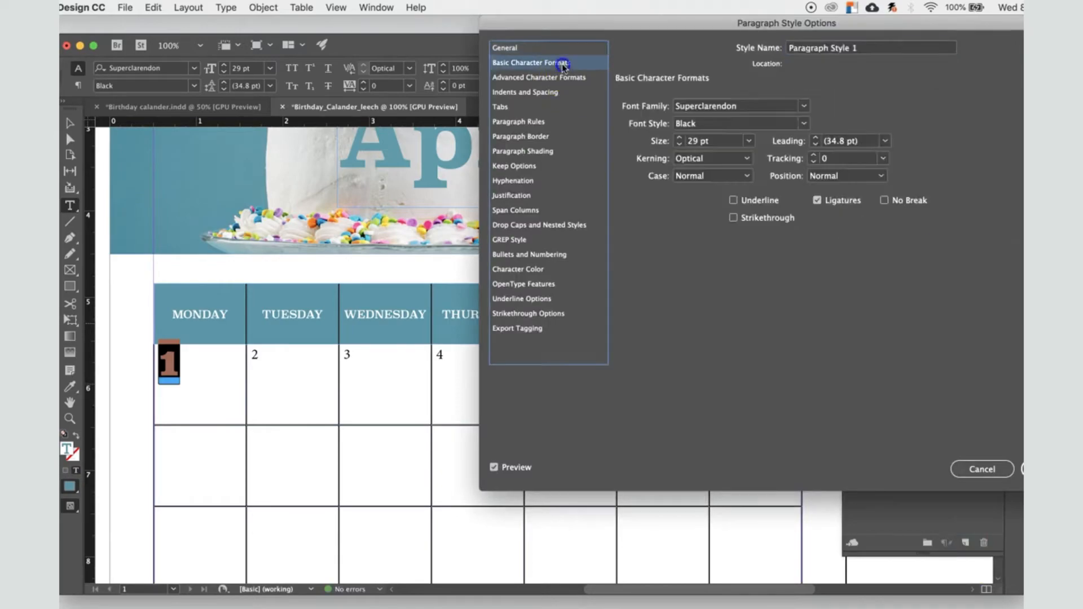
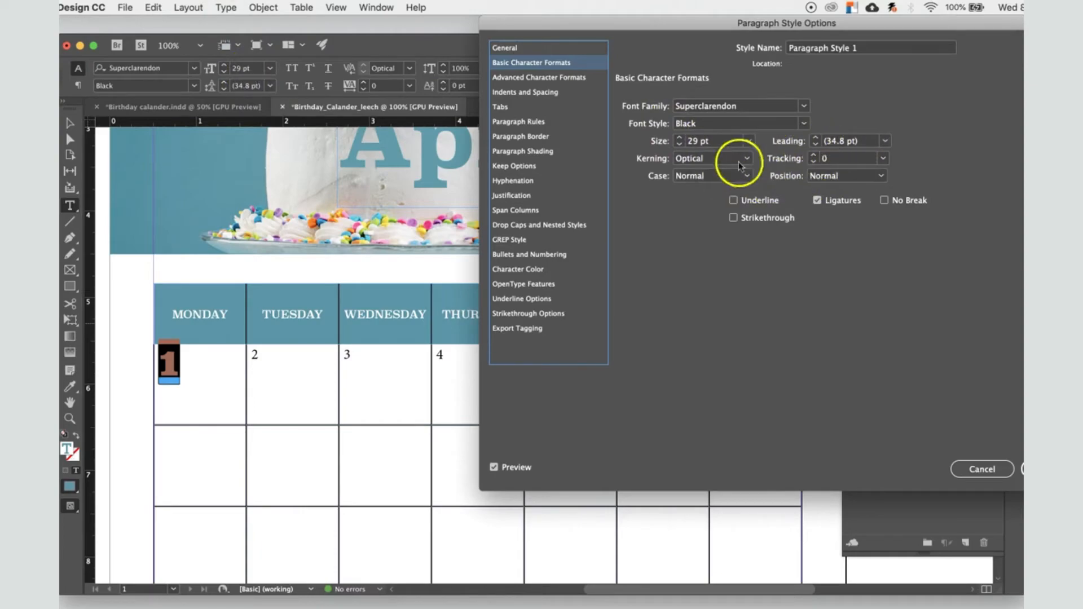
Step: Check the new paragraph style's underline and character color settings, then save the style
{"action": "left_click", "coordinate": [733, 200]}
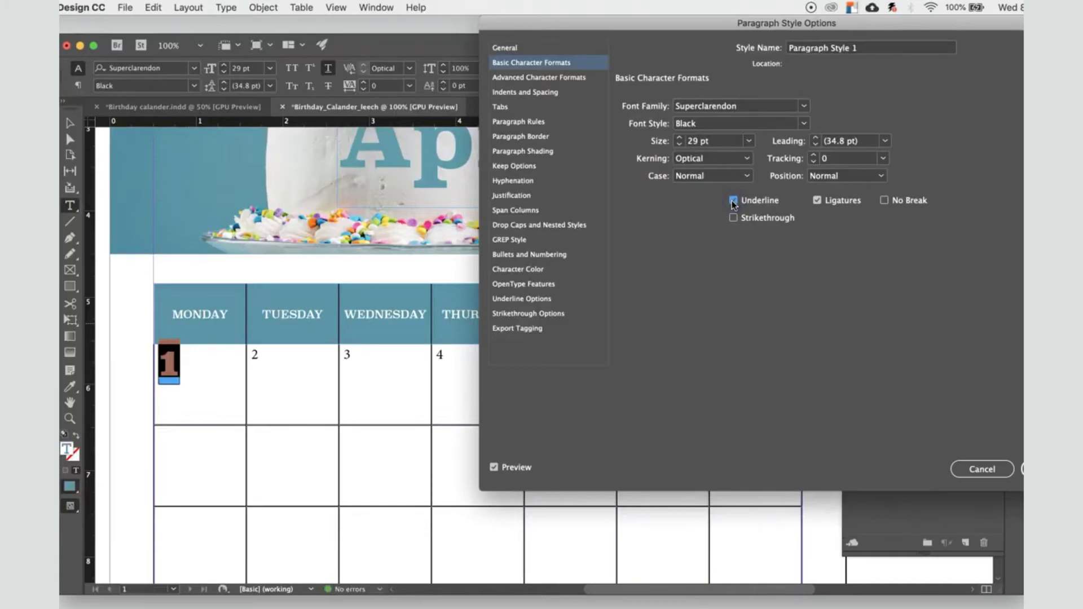
{"action": "left_click", "coordinate": [726, 200]}
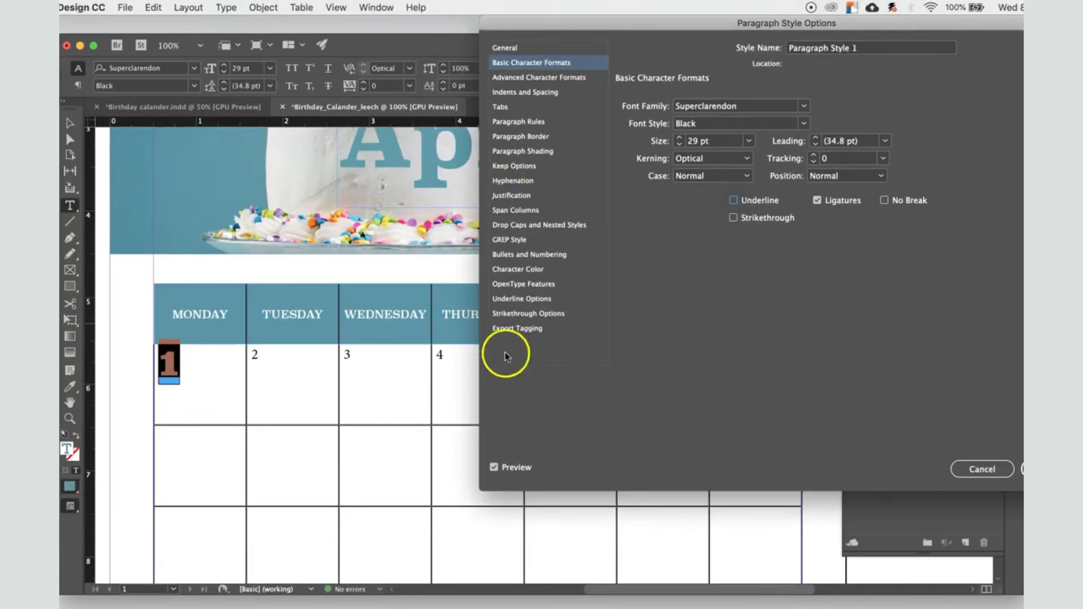
{"action": "left_click", "coordinate": [523, 271]}
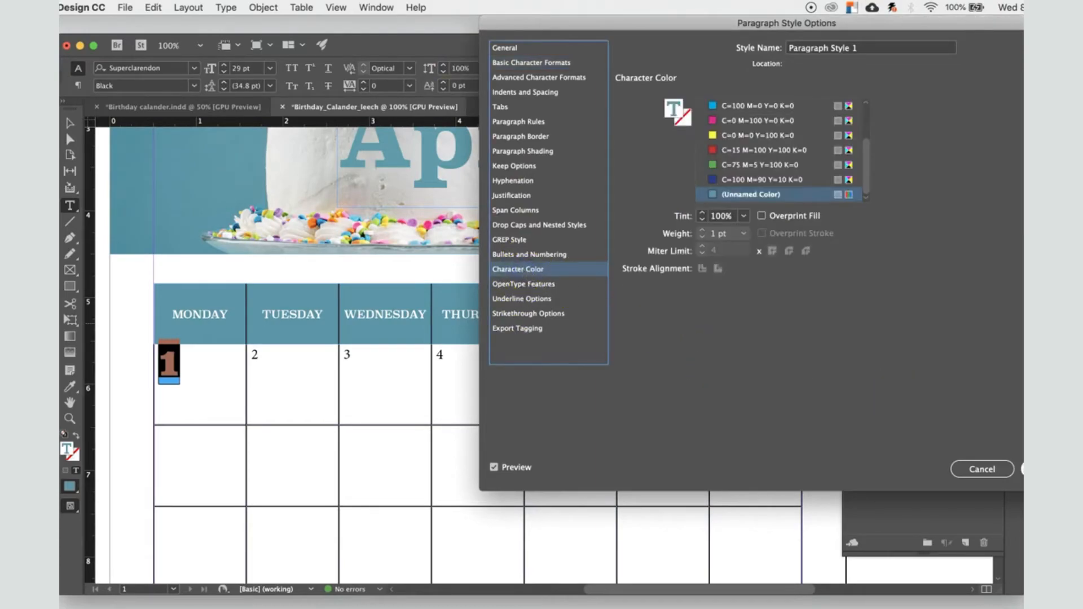
{"action": "key", "text": "Return"}
Step: Apply Paragraph Style 1 to the date number 2 in the first Tuesday cell
{"action": "left_click", "coordinate": [281, 372]}
{"action": "left_click_drag", "start_coordinate": [268, 358], "coordinate": [254, 359]}
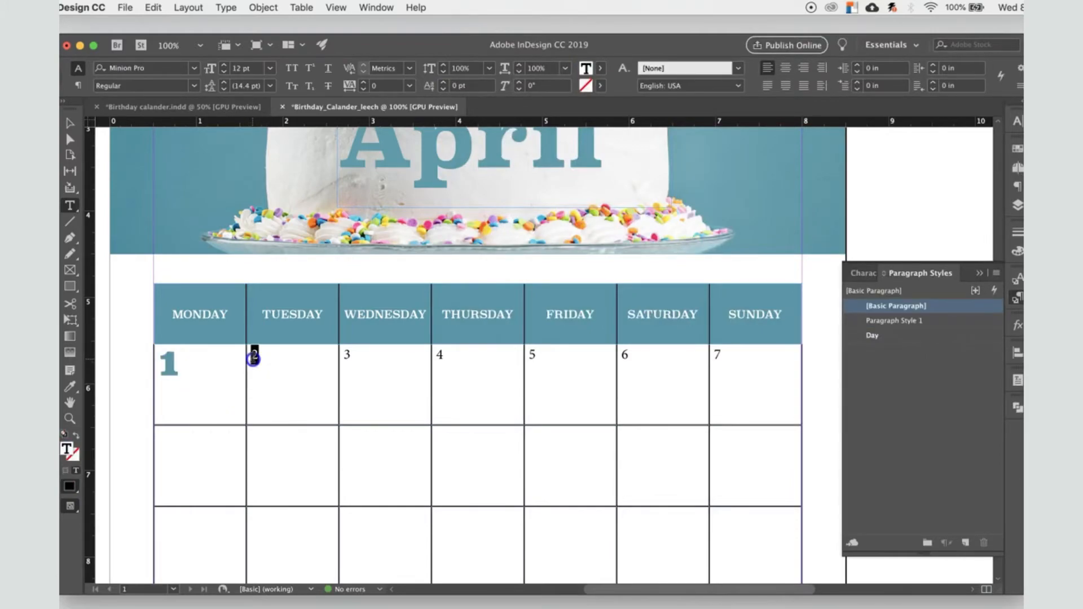
{"action": "left_click", "coordinate": [895, 320]}
{"action": "left_click", "coordinate": [899, 323]}
Step: Rename Paragraph Style 1 to numbers
{"action": "double_click", "coordinate": [956, 321]}
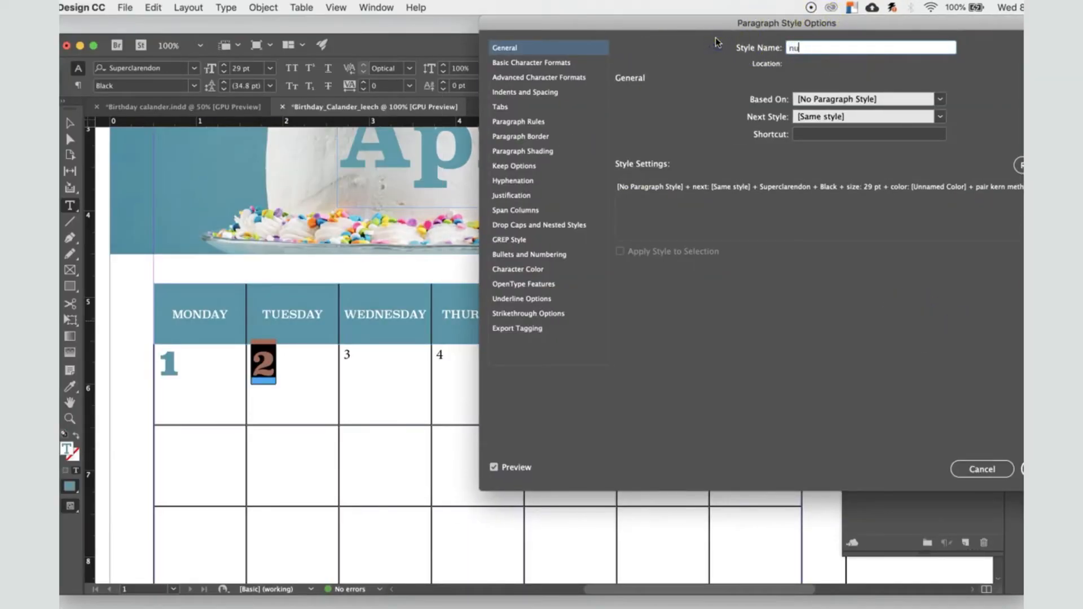
{"action": "type", "text": "numbers"}
{"action": "key", "text": "Return"}
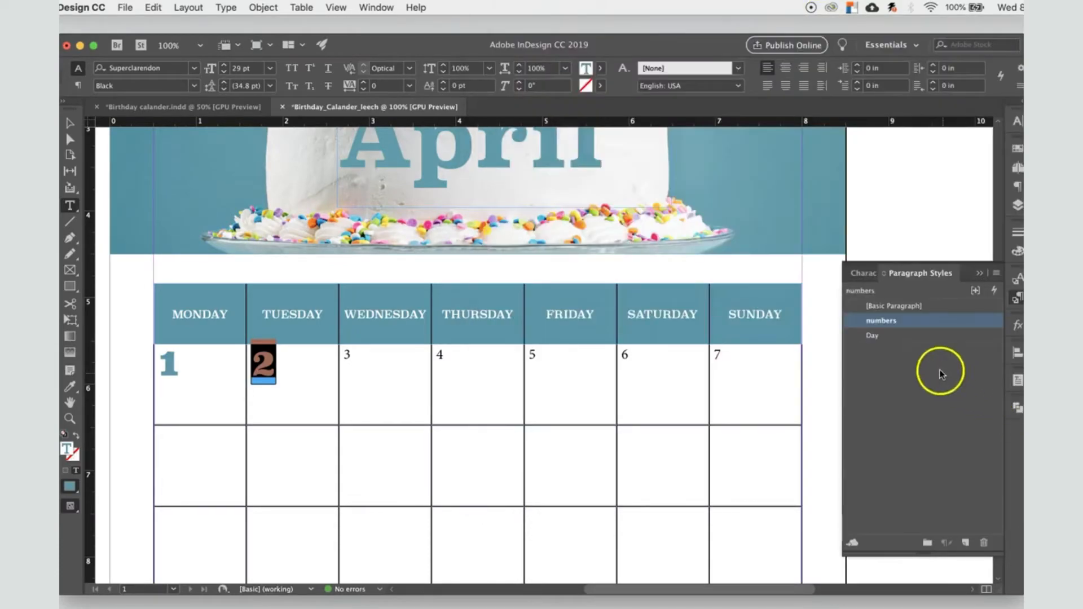
Step: Apply the numbers paragraph style to the dates 3 and 4 in the first week
{"action": "left_click", "coordinate": [342, 355]}
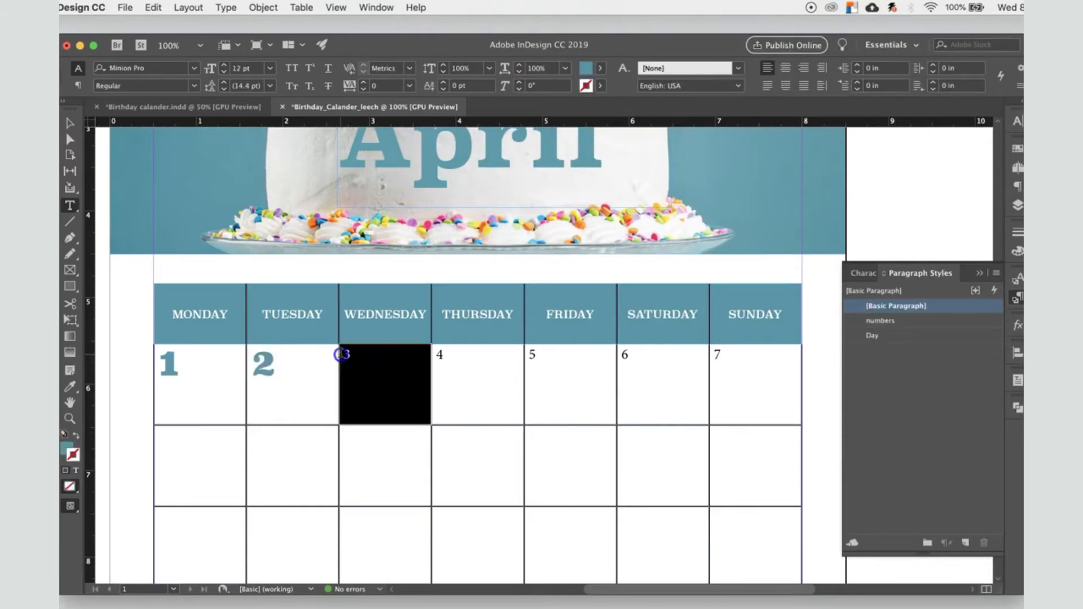
{"action": "left_click", "coordinate": [372, 361]}
{"action": "double_click", "coordinate": [347, 356]}
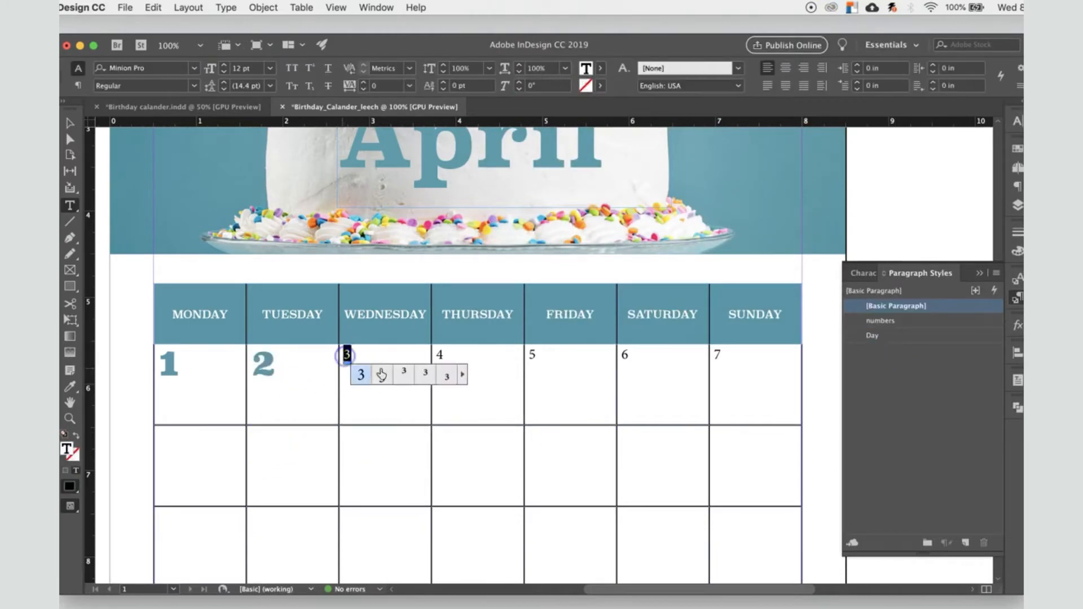
{"action": "left_click", "coordinate": [879, 321]}
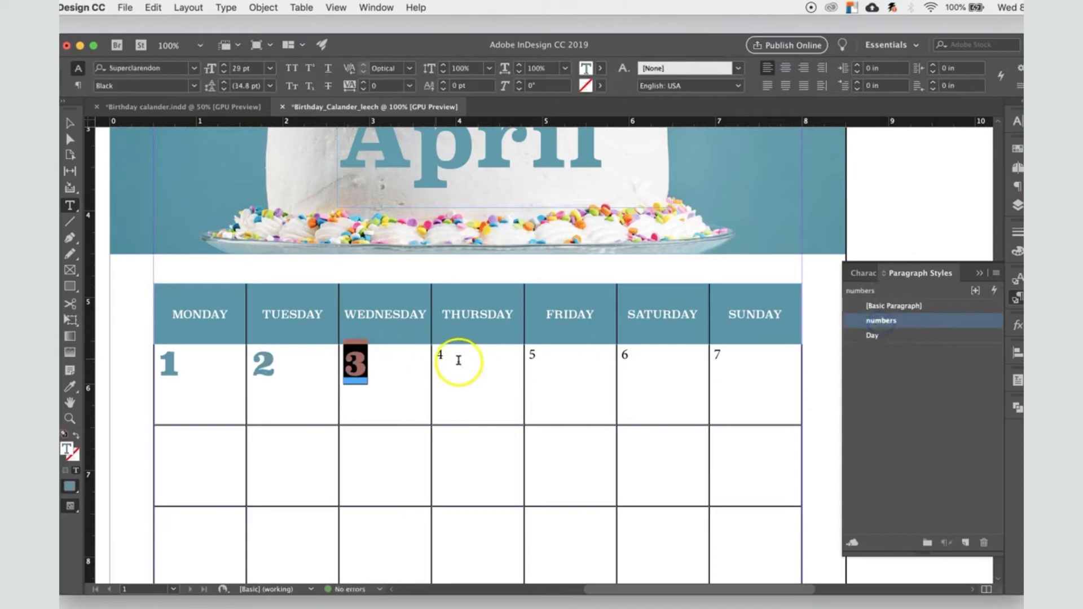
{"action": "double_click", "coordinate": [441, 357]}
{"action": "left_click", "coordinate": [881, 320]}
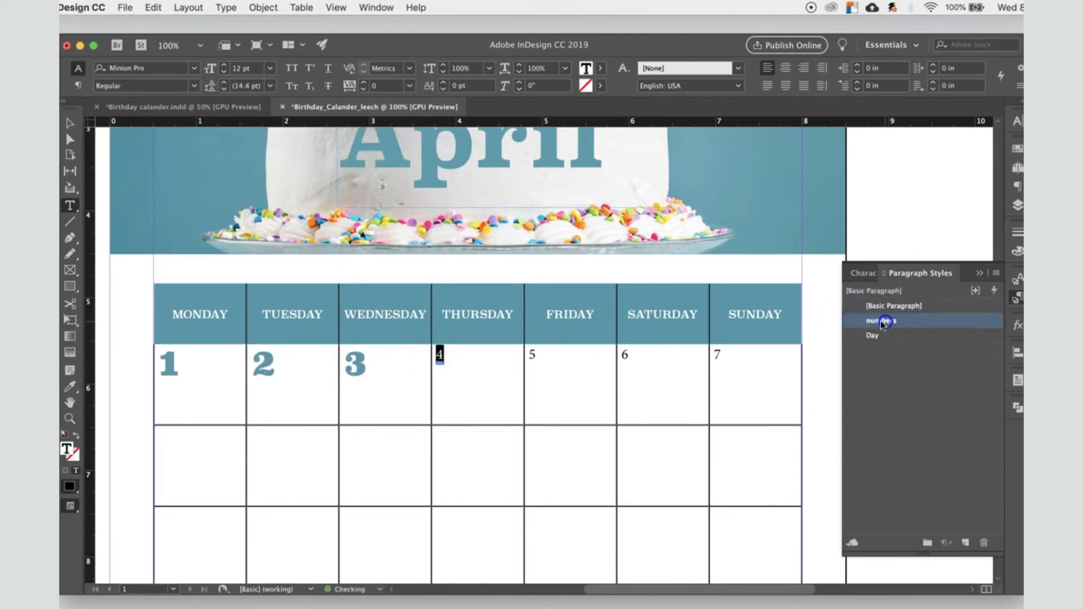
Step: Apply the numbers paragraph style to the dates 5, 6 and 7 in the first week
{"action": "double_click", "coordinate": [532, 357]}
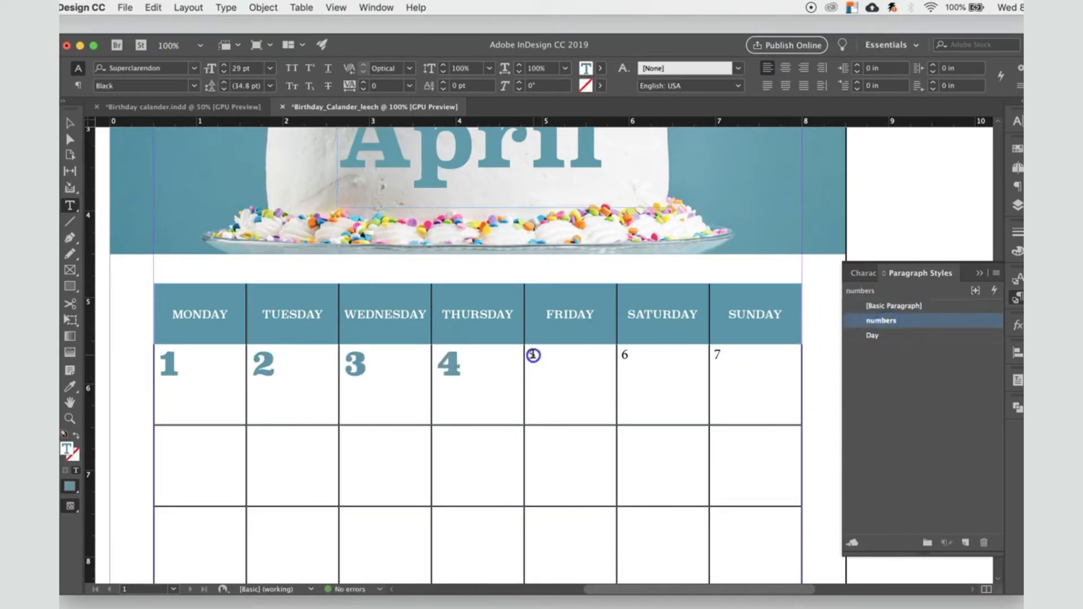
{"action": "left_click", "coordinate": [881, 321]}
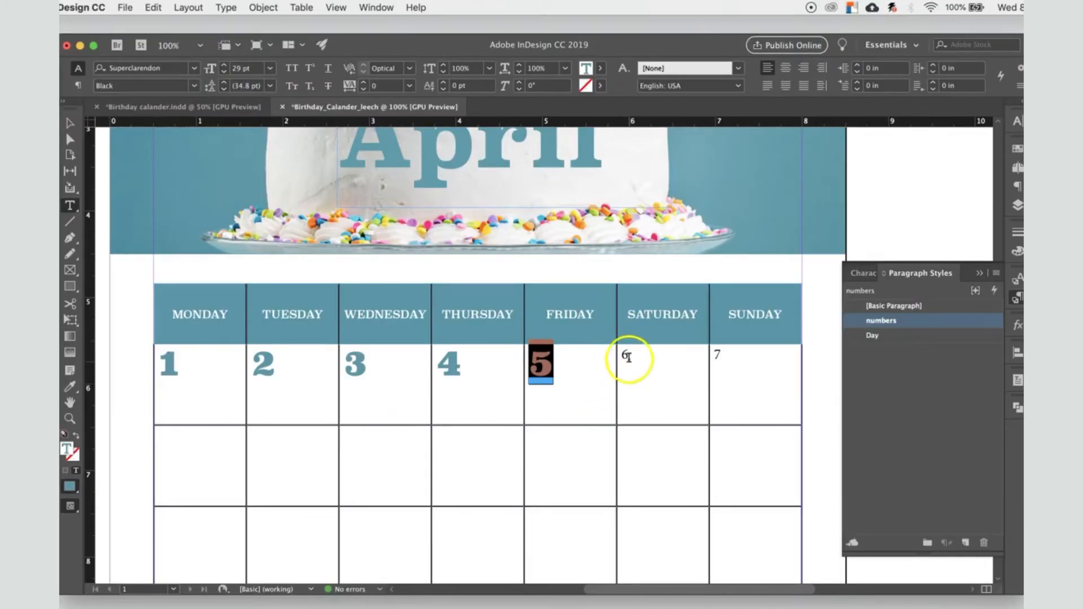
{"action": "left_click_drag", "start_coordinate": [622, 354], "coordinate": [653, 342]}
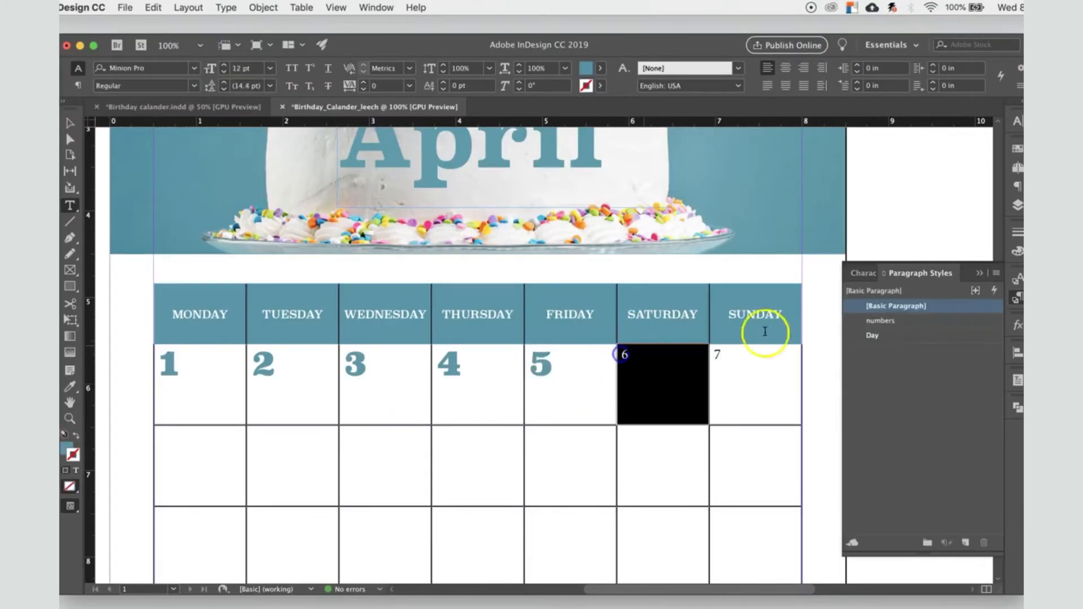
{"action": "left_click", "coordinate": [898, 320]}
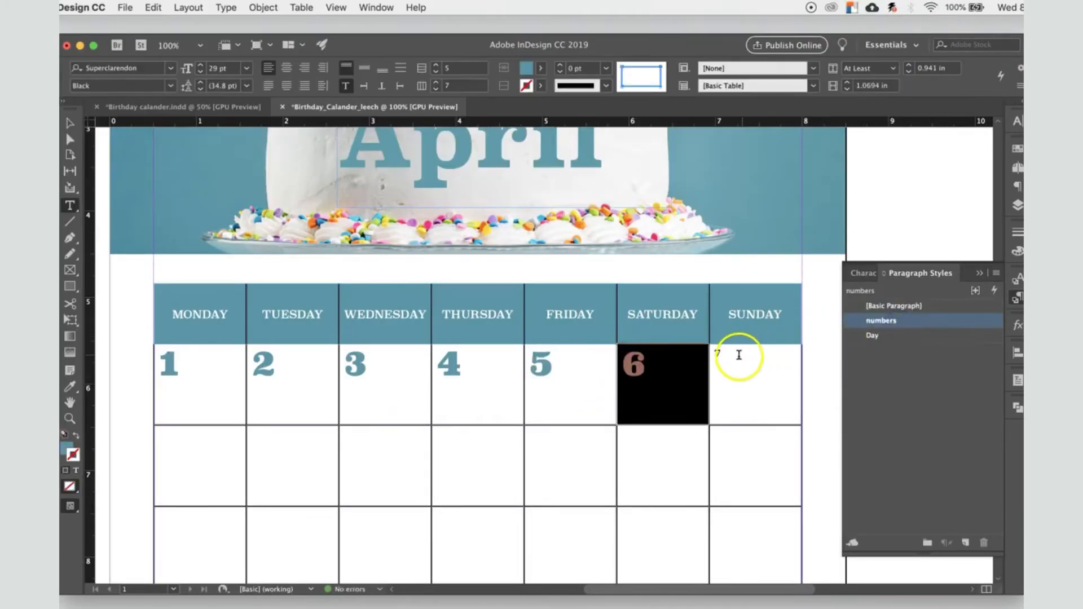
{"action": "left_click_drag", "start_coordinate": [742, 354], "coordinate": [713, 354]}
{"action": "left_click", "coordinate": [898, 321]}
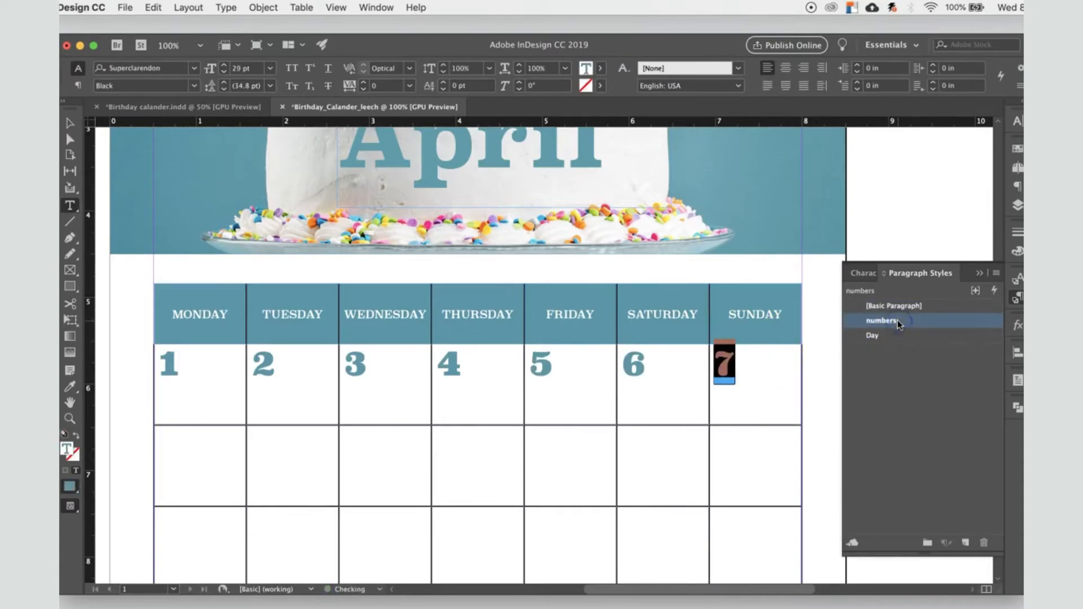
Step: Enter the dates 8 to 14 in the second week's cells and apply the numbers paragraph style to them
{"action": "left_click", "coordinate": [70, 123]}
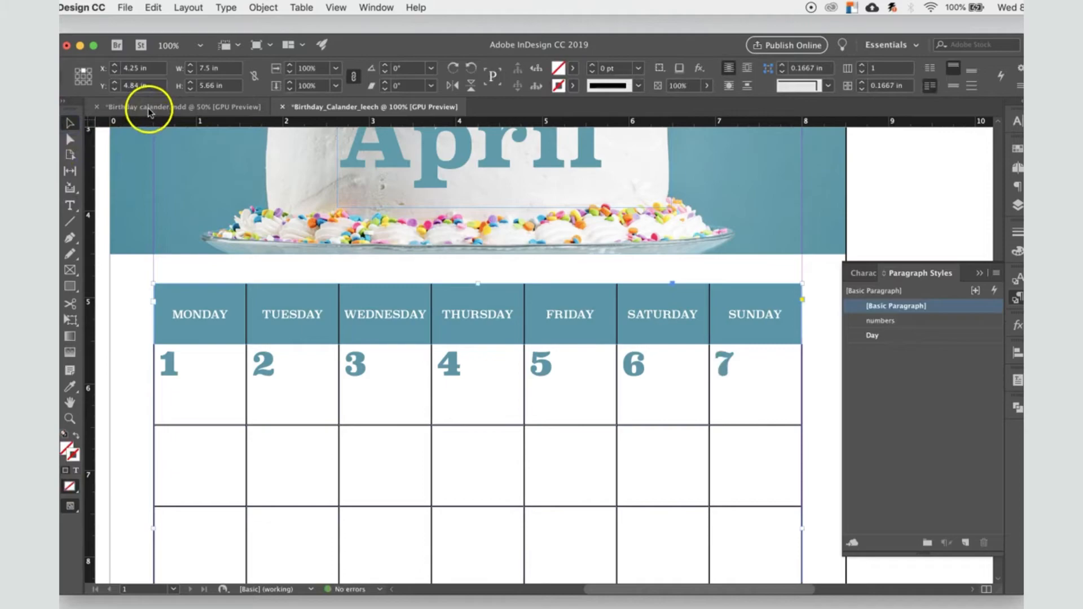
{"action": "scroll", "coordinate": [552, 524], "scroll_direction": "down", "scroll_amount": 4}
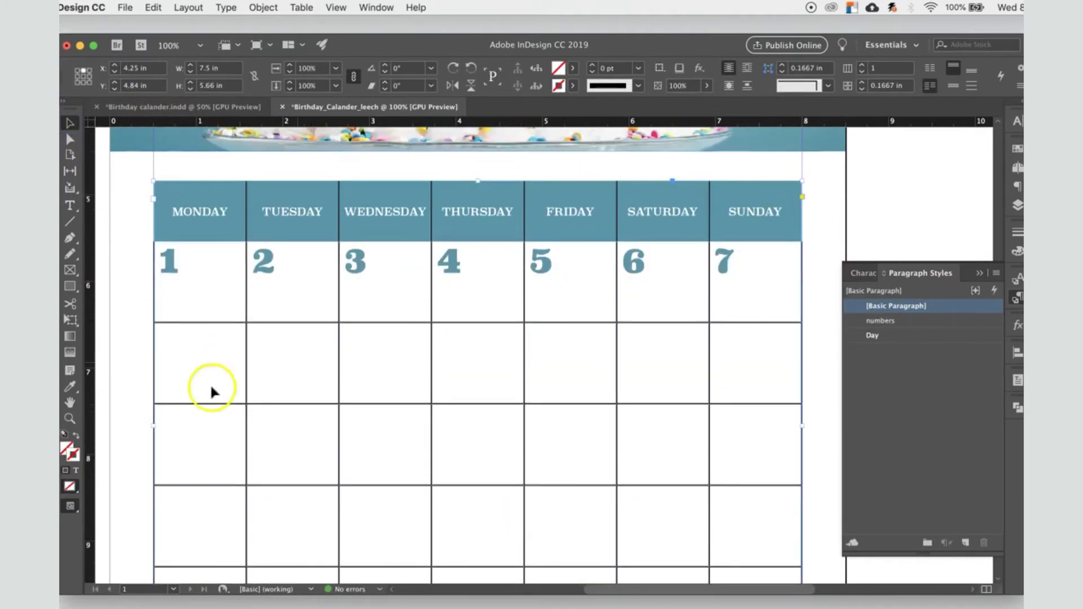
{"action": "double_click", "coordinate": [197, 365]}
{"action": "type", "text": "8"}
{"action": "left_click", "coordinate": [291, 352]}
{"action": "left_click", "coordinate": [494, 343]}
{"action": "type", "text": "11"}
{"action": "left_click", "coordinate": [543, 344]}
{"action": "left_click_drag", "start_coordinate": [734, 341], "coordinate": [198, 339]}
{"action": "left_click", "coordinate": [906, 321]}
Step: Enter the dates 15 to 21 in the third week's cells, from Monday to Sunday
{"action": "left_click", "coordinate": [208, 433]}
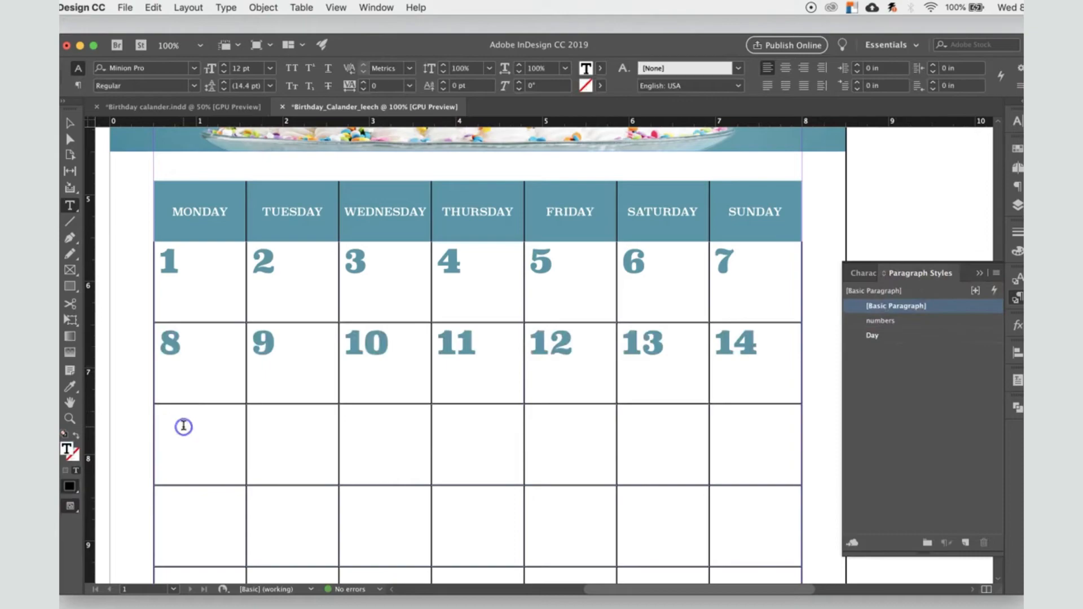
{"action": "type", "text": "15"}
{"action": "left_click", "coordinate": [286, 423]}
{"action": "type", "text": "16"}
{"action": "left_click", "coordinate": [378, 428]}
{"action": "type", "text": "17"}
{"action": "left_click", "coordinate": [480, 437]}
{"action": "type", "text": "18"}
{"action": "type", "text": "21"}
Step: Enter the dates 22 to 28 in the fourth week and 29 and 30 in the fifth week
{"action": "left_click", "coordinate": [180, 519]}
{"action": "type", "text": "22"}
{"action": "left_click", "coordinate": [286, 504]}
{"action": "type", "text": "23"}
{"action": "left_click", "coordinate": [395, 504]}
{"action": "type", "text": "24"}
{"action": "left_click", "coordinate": [470, 511]}
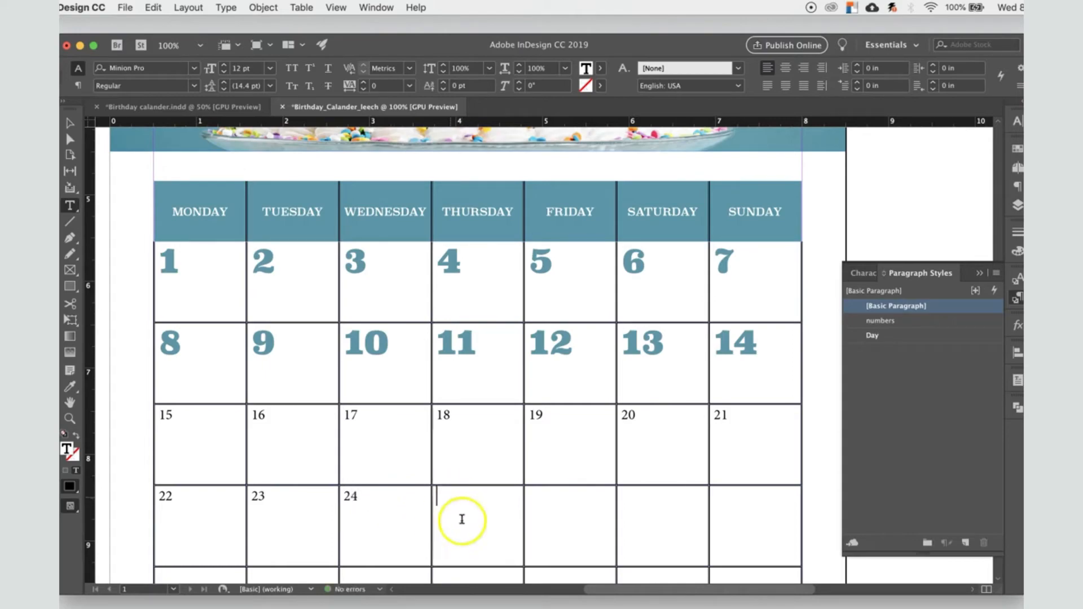
{"action": "type", "text": "2"}
{"action": "left_click", "coordinate": [570, 505]}
{"action": "type", "text": "26"}
{"action": "left_click", "coordinate": [652, 504]}
{"action": "type", "text": "27"}
{"action": "scroll", "coordinate": [451, 524], "scroll_direction": "down", "scroll_amount": 2}
{"action": "left_click", "coordinate": [191, 541]}
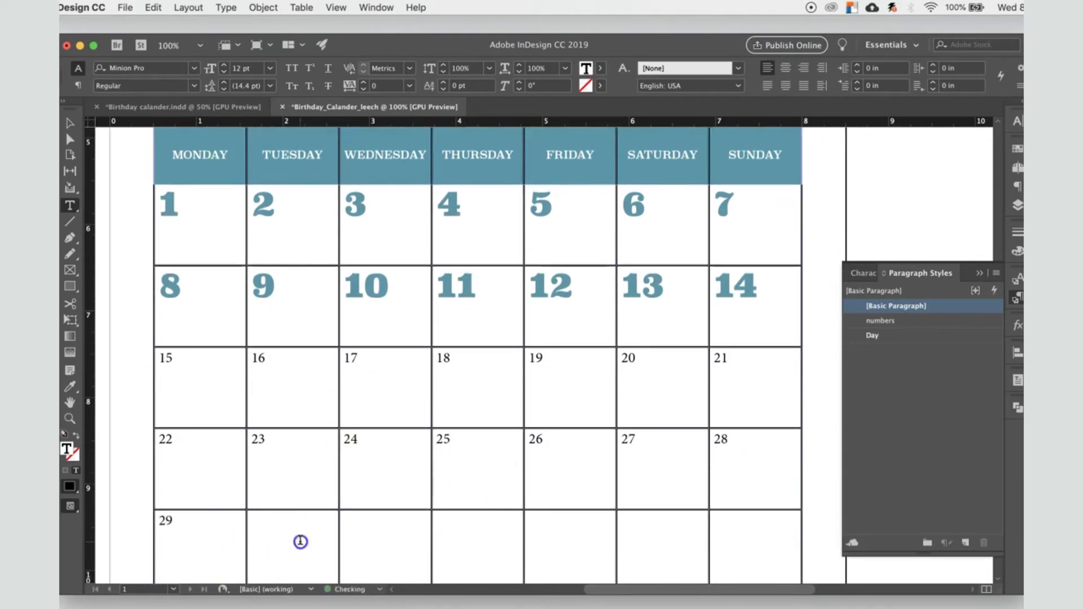
Step: Check the finished Birthday calander.indd sample, then apply the numbers paragraph style to the table rows holding dates 15 to 30
{"action": "left_click", "coordinate": [165, 106]}
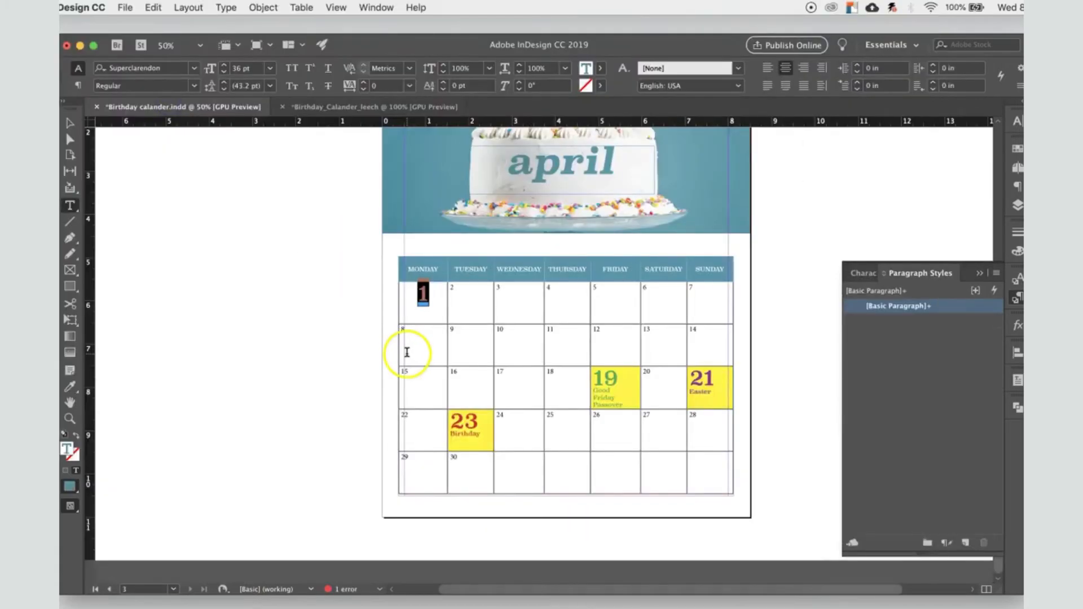
{"action": "left_click", "coordinate": [344, 109]}
{"action": "left_click_drag", "start_coordinate": [181, 367], "coordinate": [331, 556]}
{"action": "left_click_drag", "start_coordinate": [264, 373], "coordinate": [743, 542]}
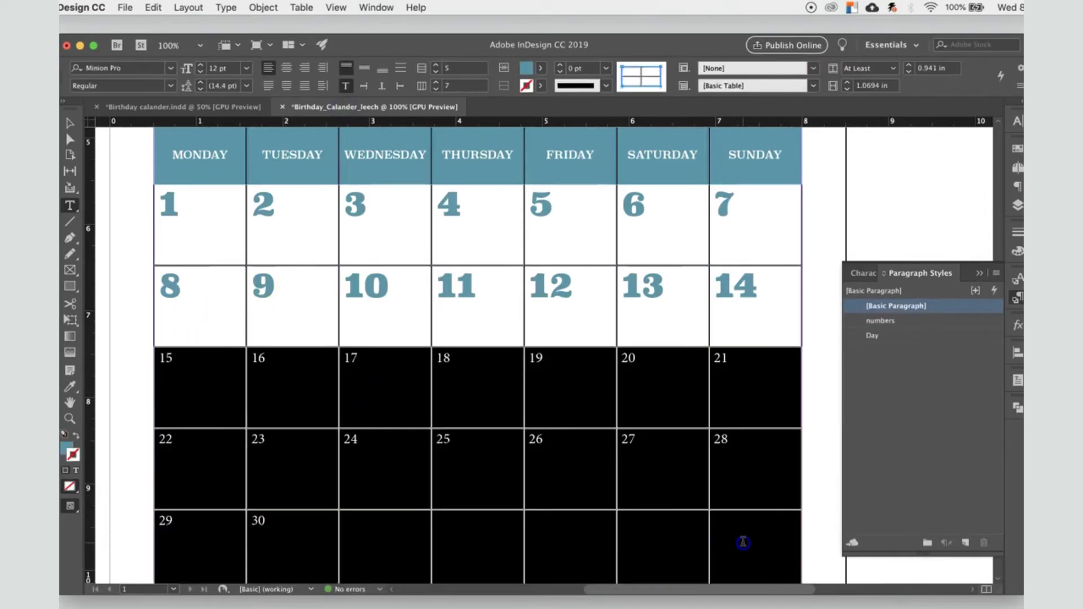
{"action": "left_click", "coordinate": [903, 321]}
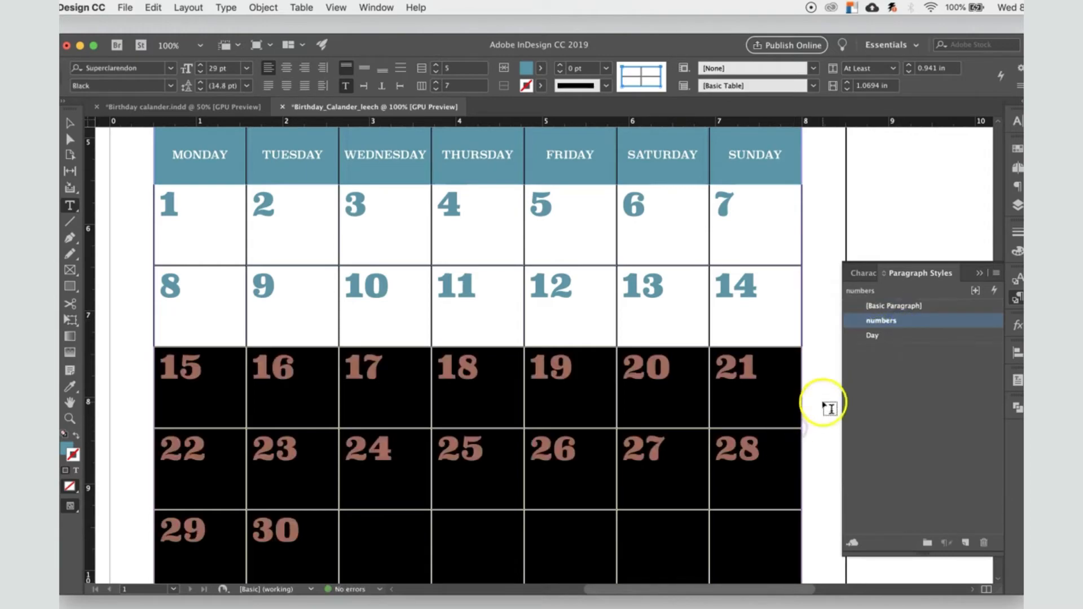
{"action": "left_click_drag", "start_coordinate": [829, 407], "coordinate": [822, 403]}
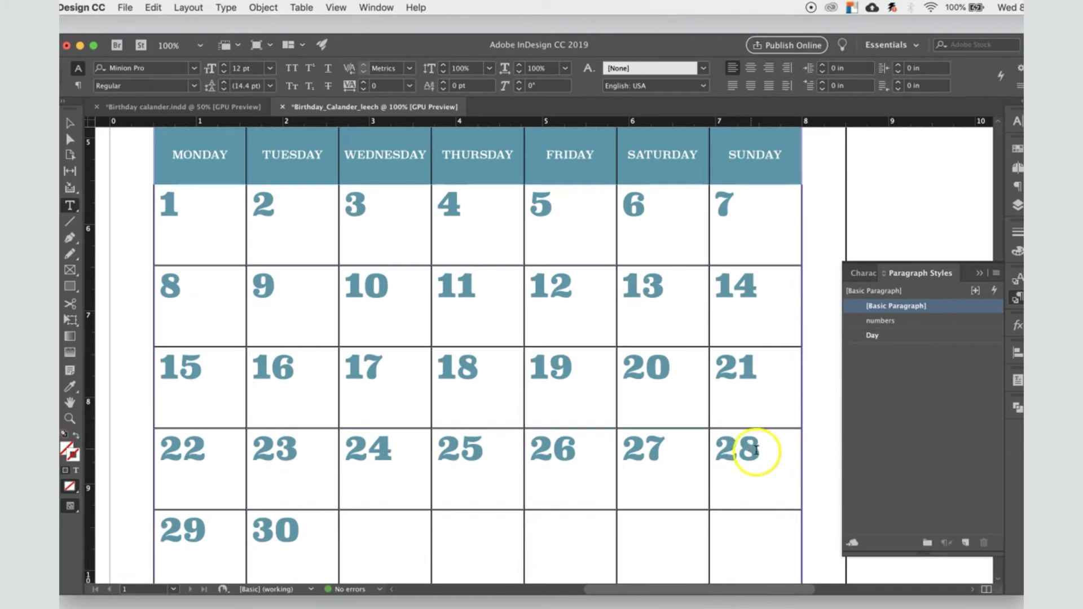
Step: Set the font size in the numbers paragraph style to 24 pt
{"action": "left_click", "coordinate": [909, 322]}
{"action": "double_click", "coordinate": [908, 323]}
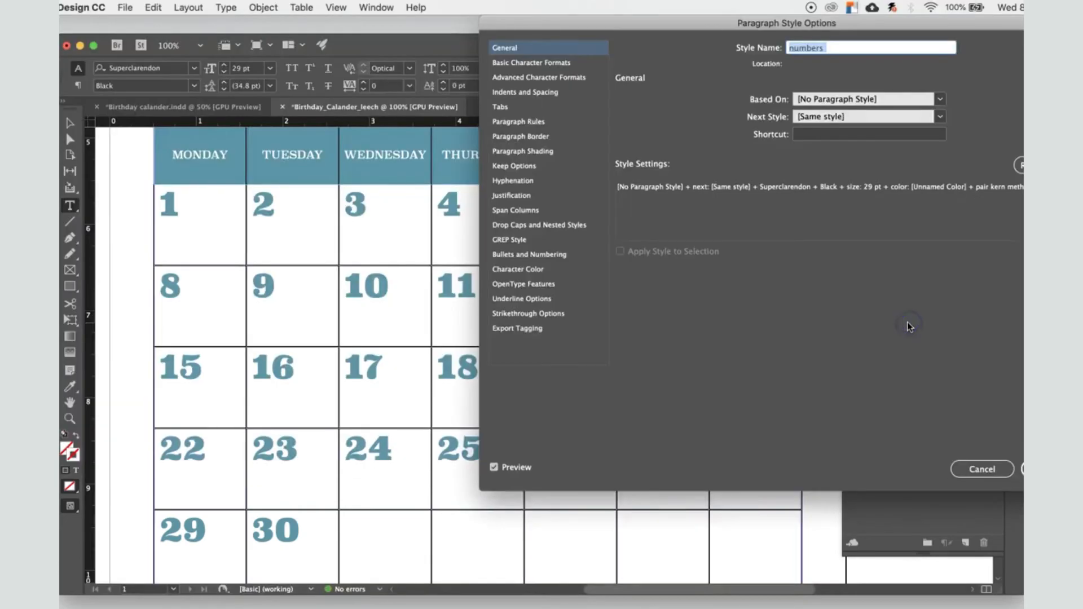
{"action": "left_click", "coordinate": [570, 64]}
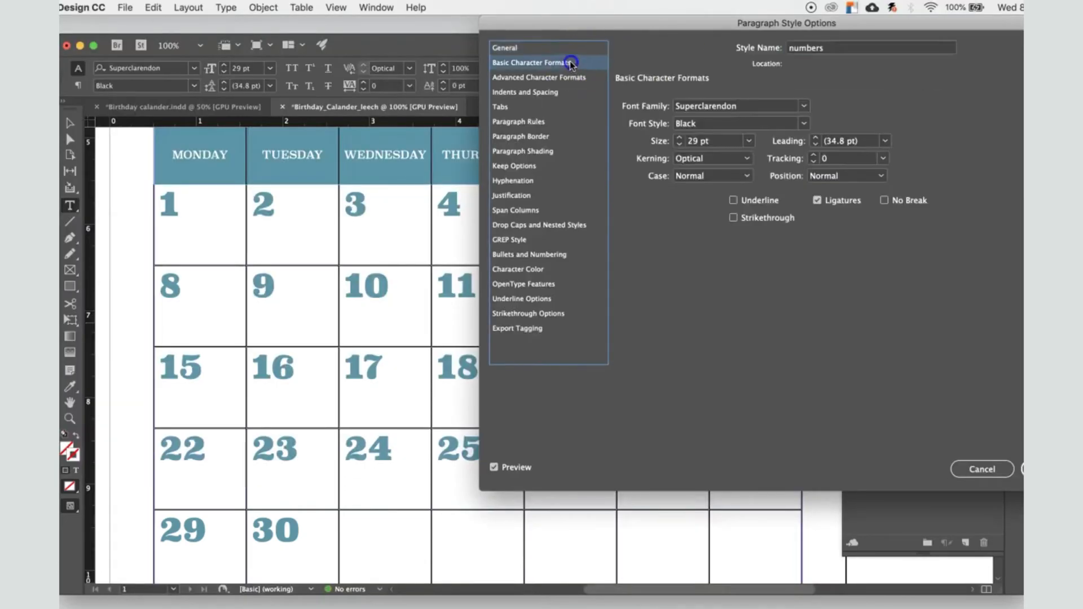
{"action": "left_click", "coordinate": [749, 141]}
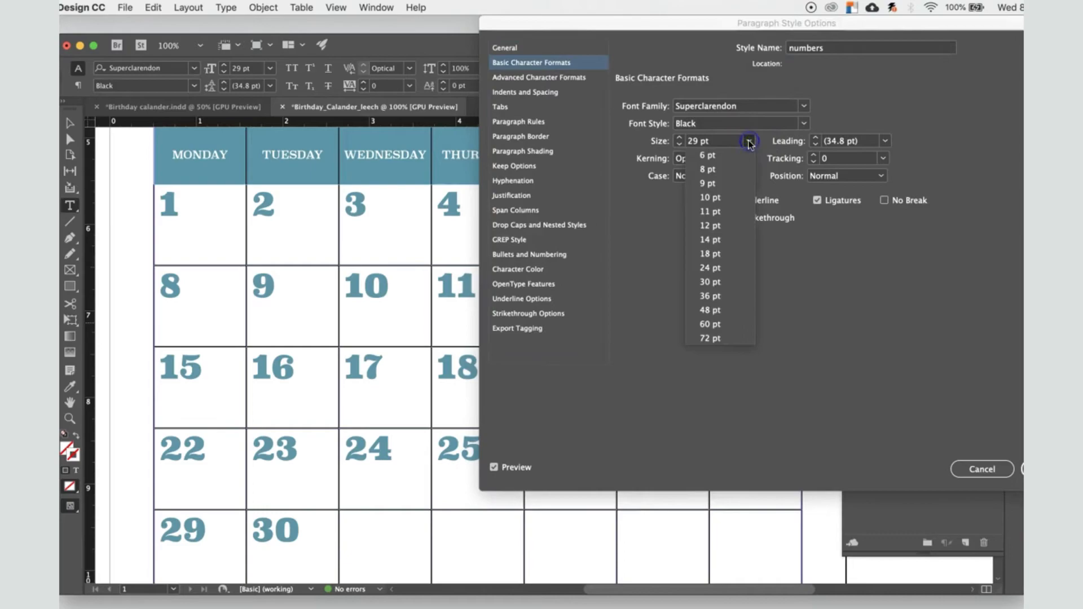
{"action": "left_click", "coordinate": [726, 269]}
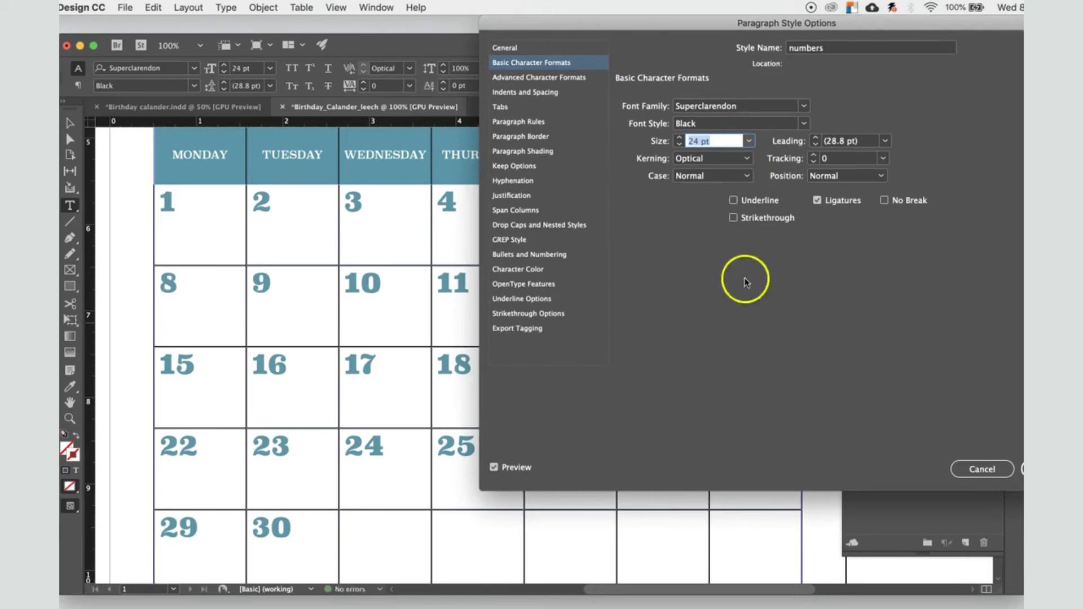
{"action": "left_click", "coordinate": [1044, 470]}
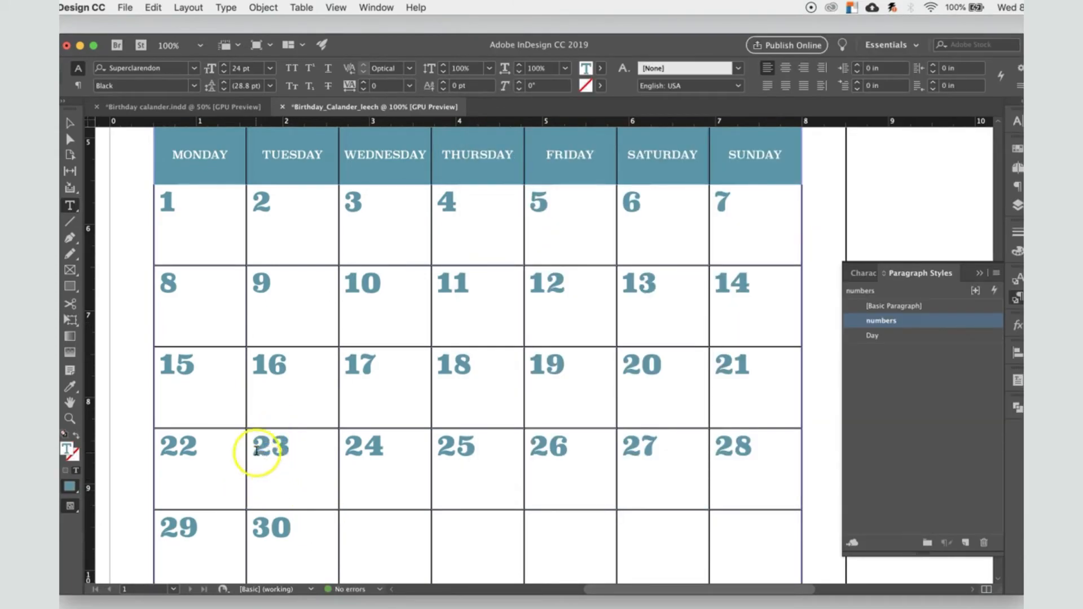
Step: Fill the table cell of date 23 with the yellow swatch C=0 M=0 Y=100 K=0
{"action": "left_click_drag", "start_coordinate": [254, 441], "coordinate": [325, 499]}
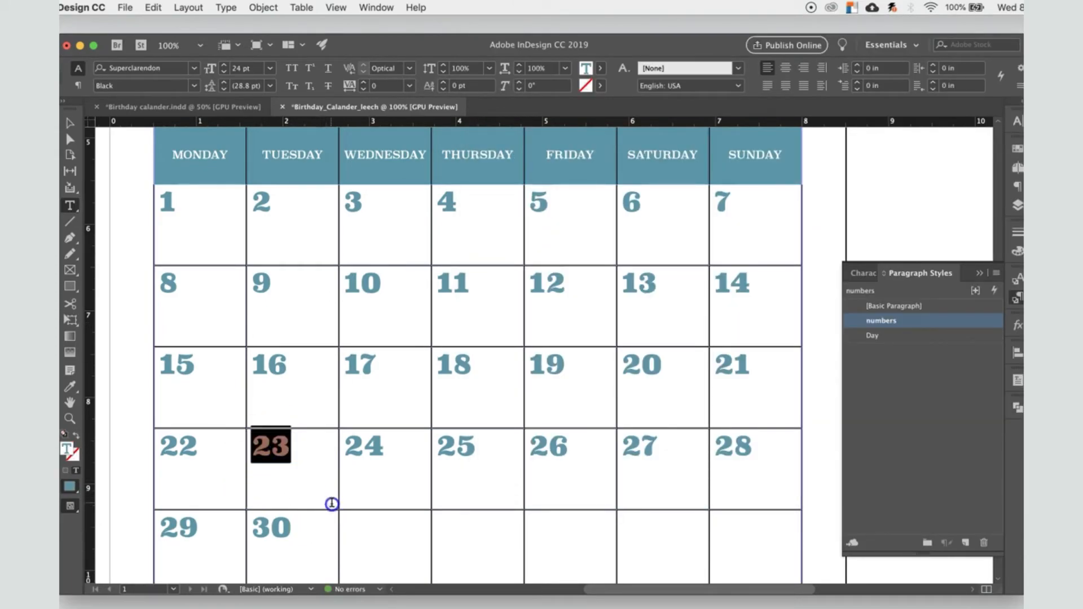
{"action": "left_click_drag", "start_coordinate": [279, 471], "coordinate": [338, 503]}
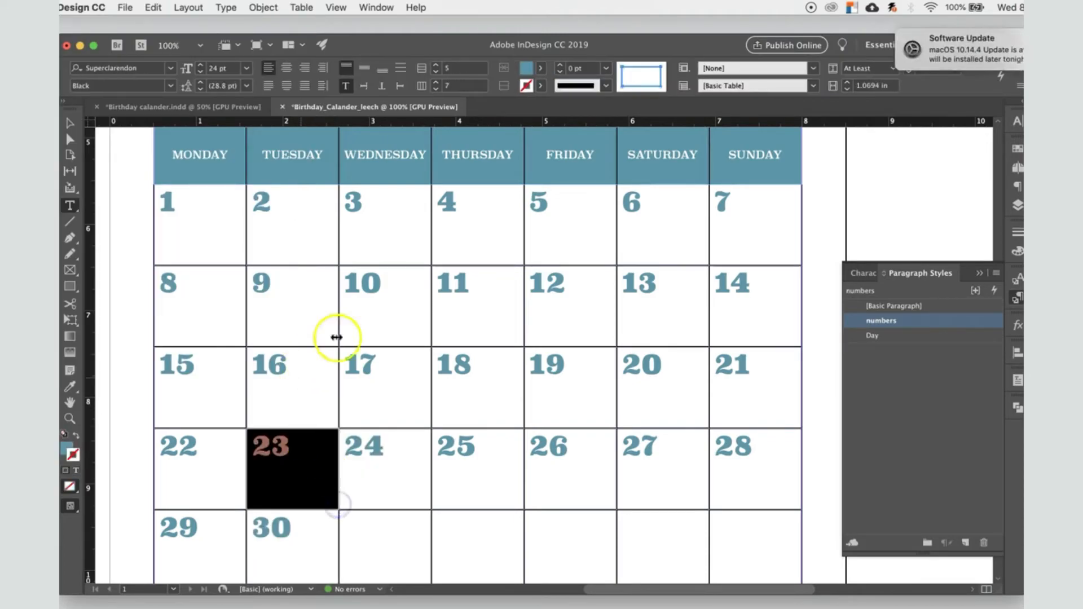
{"action": "left_click", "coordinate": [540, 68]}
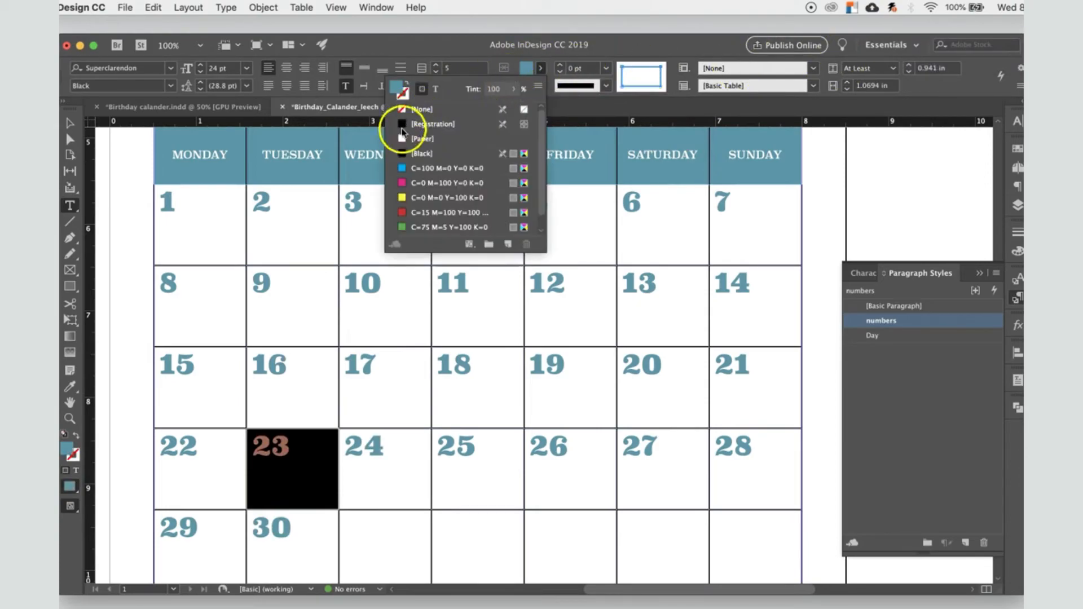
{"action": "left_click", "coordinate": [402, 198]}
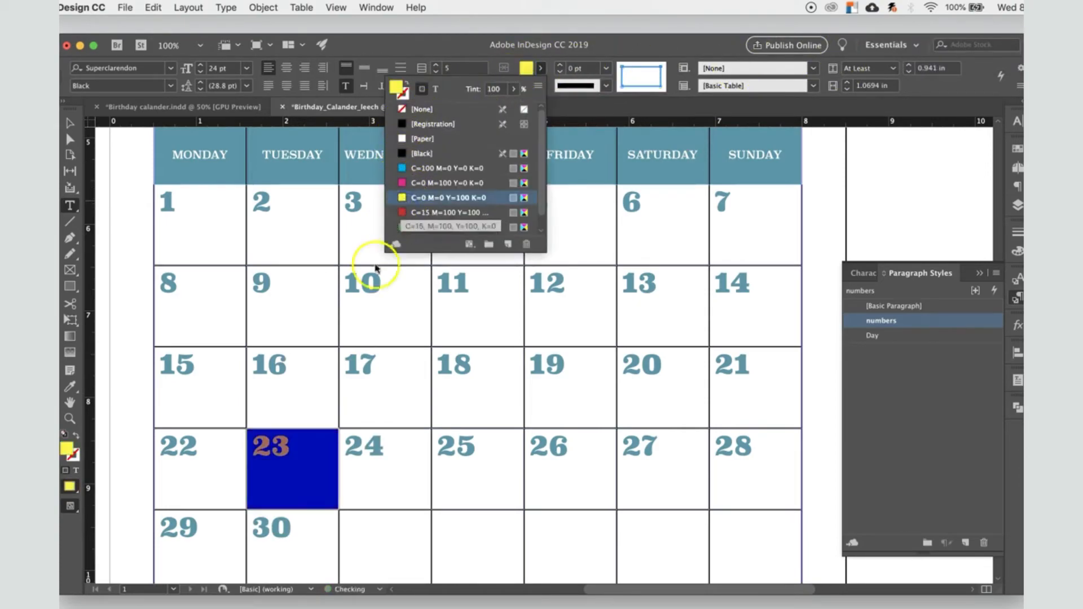
{"action": "left_click", "coordinate": [368, 492]}
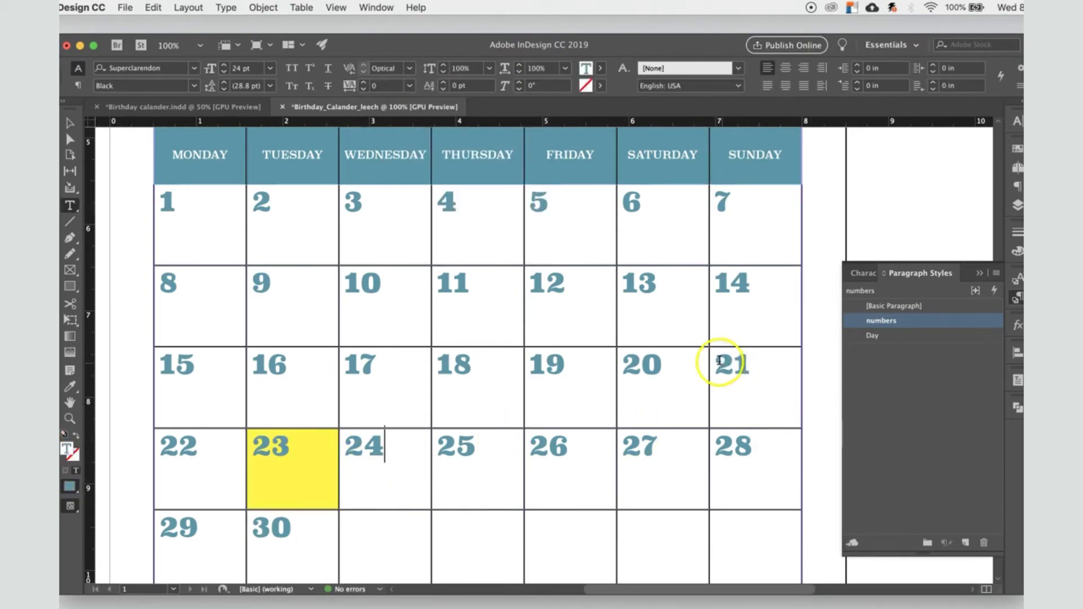
Step: Fill the table cell of date 21 with the magenta swatch C=0 M=100 Y=0 K=0
{"action": "left_click_drag", "start_coordinate": [729, 370], "coordinate": [797, 424]}
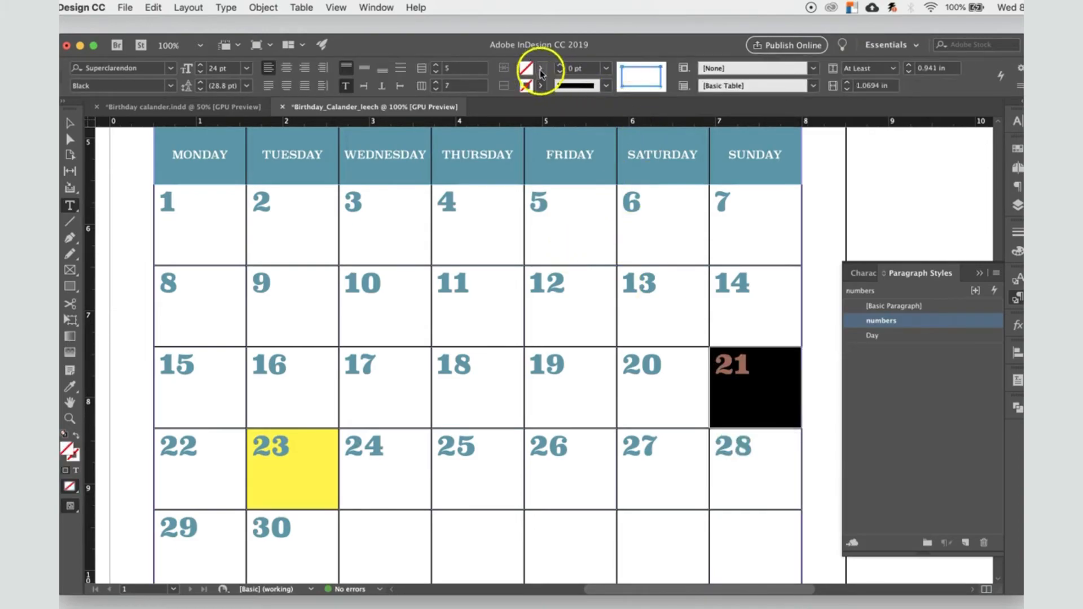
{"action": "left_click", "coordinate": [540, 68]}
{"action": "left_click", "coordinate": [454, 182]}
Step: Fill the table cell of date 19 with the cyan swatch C=100 M=0 Y=0 K=0
{"action": "double_click", "coordinate": [544, 365]}
{"action": "left_click_drag", "start_coordinate": [604, 423], "coordinate": [614, 424]}
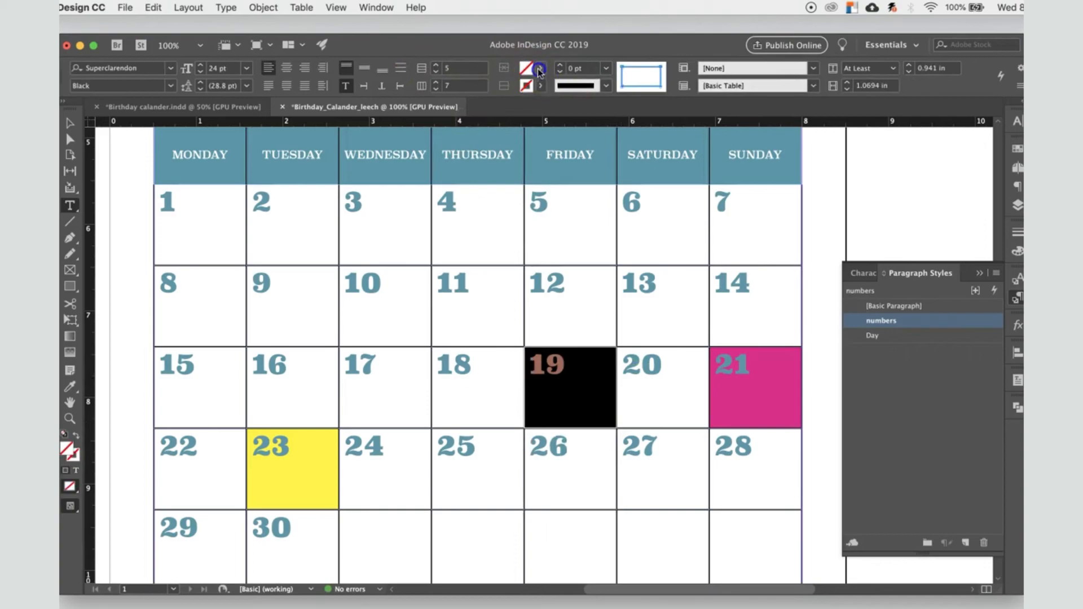
{"action": "left_click", "coordinate": [540, 67]}
{"action": "left_click", "coordinate": [432, 168]}
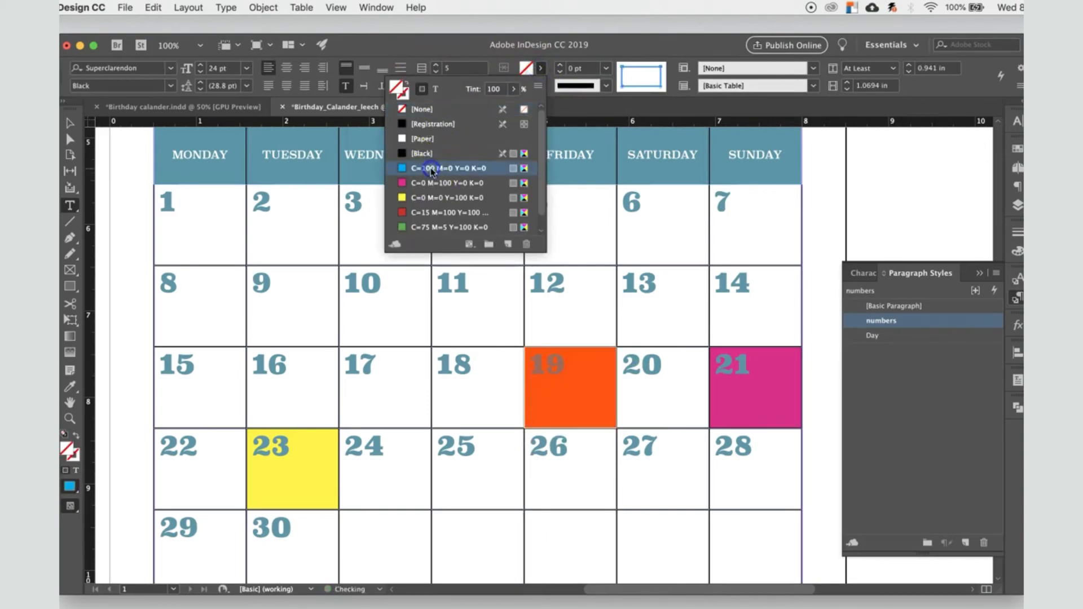
{"action": "left_click", "coordinate": [452, 373]}
Step: Fill the table cell of date 19 with the green swatch C=75 M=5 Y=100 K=0
{"action": "left_click_drag", "start_coordinate": [537, 364], "coordinate": [616, 420]}
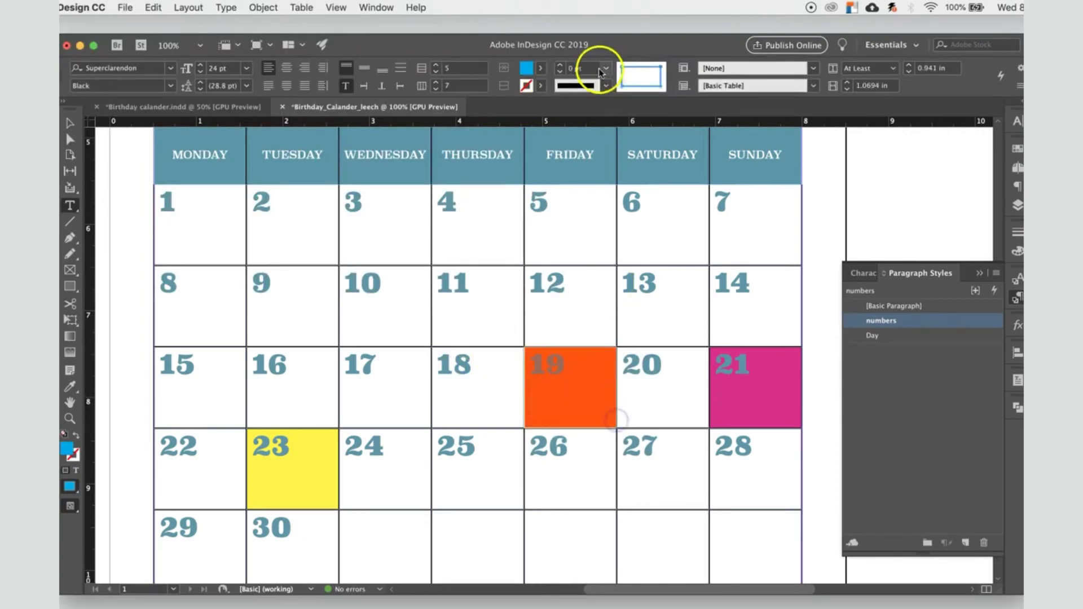
{"action": "left_click", "coordinate": [541, 67]}
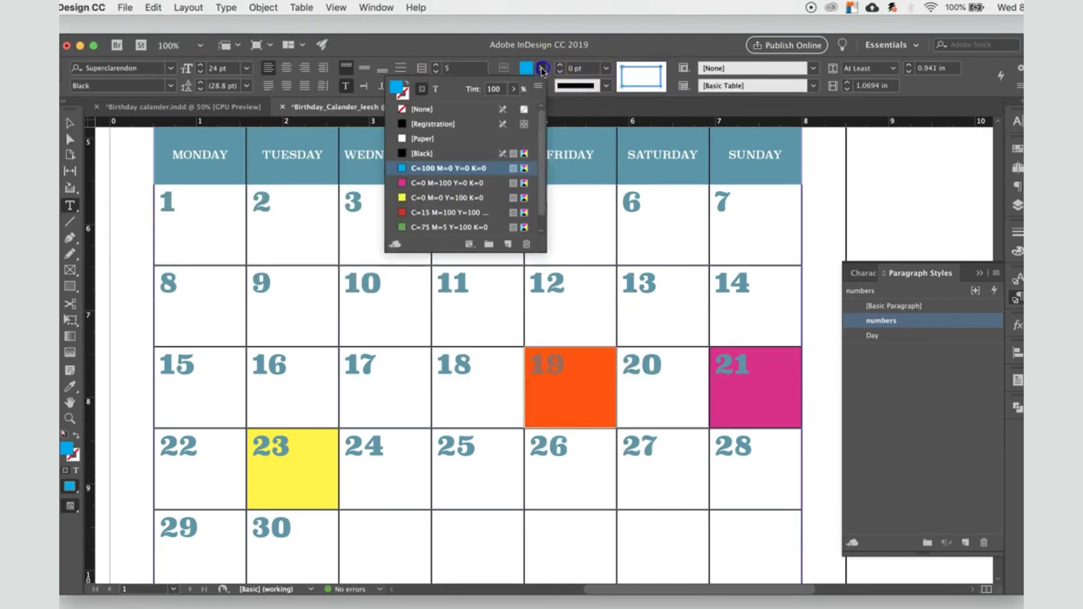
{"action": "left_click", "coordinate": [455, 198]}
{"action": "left_click", "coordinate": [440, 227]}
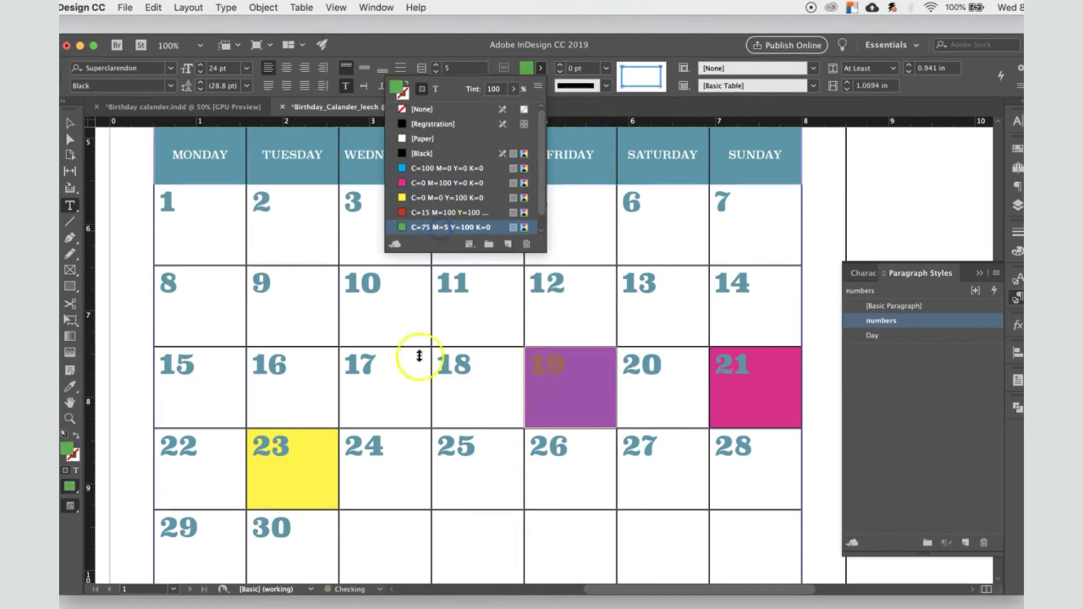
{"action": "left_click", "coordinate": [404, 400]}
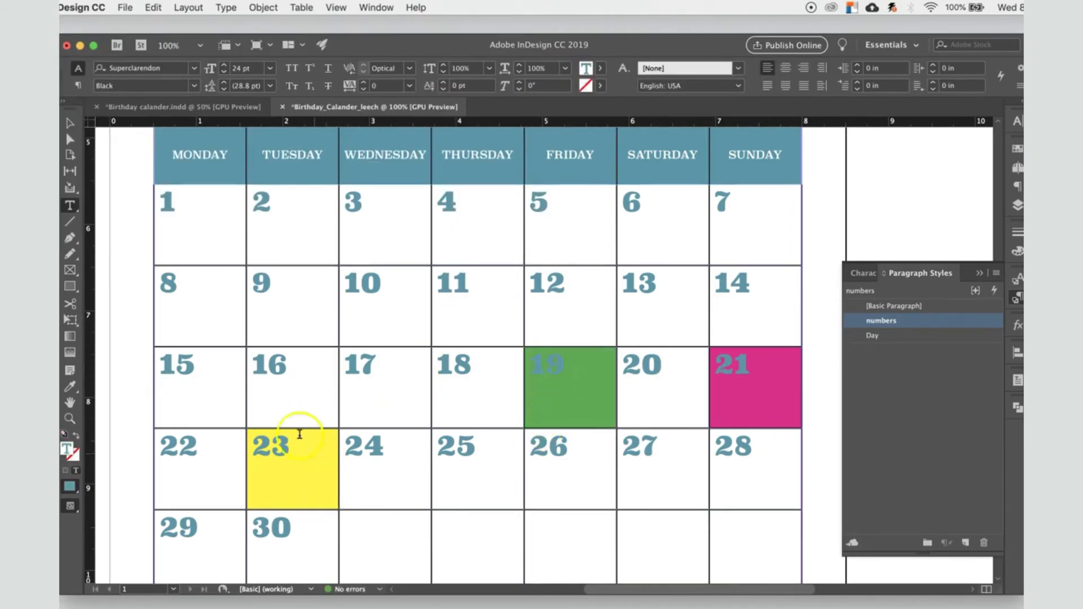
Step: Copy the Good Friday Passover text from the Birthday calander.indd sample and paste it below date 19 in Birthday_Calander_leech
{"action": "left_click", "coordinate": [208, 106]}
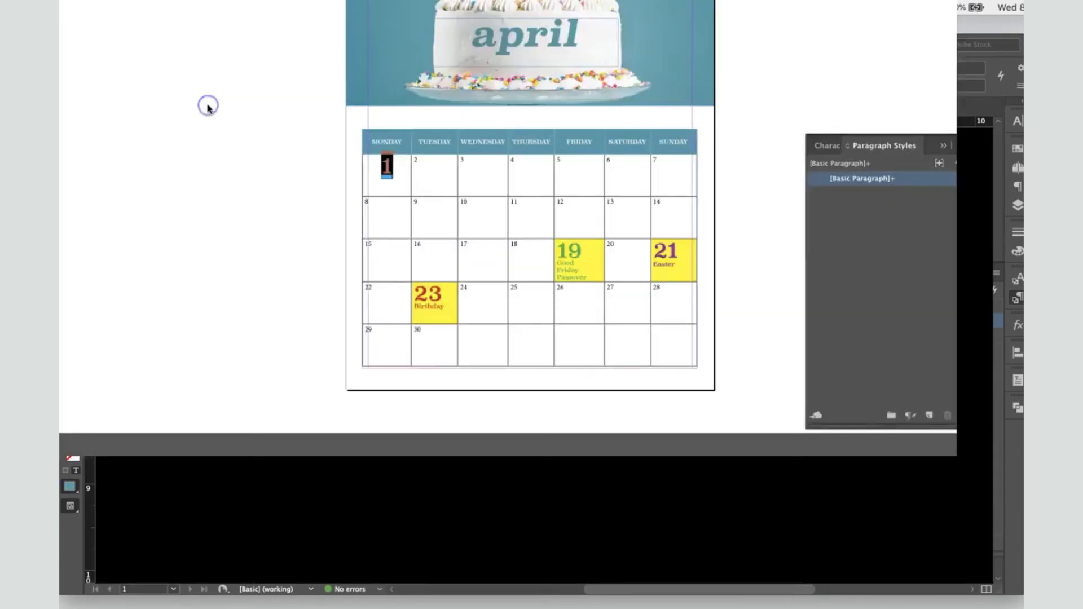
{"action": "left_click_drag", "start_coordinate": [480, 437], "coordinate": [449, 435]}
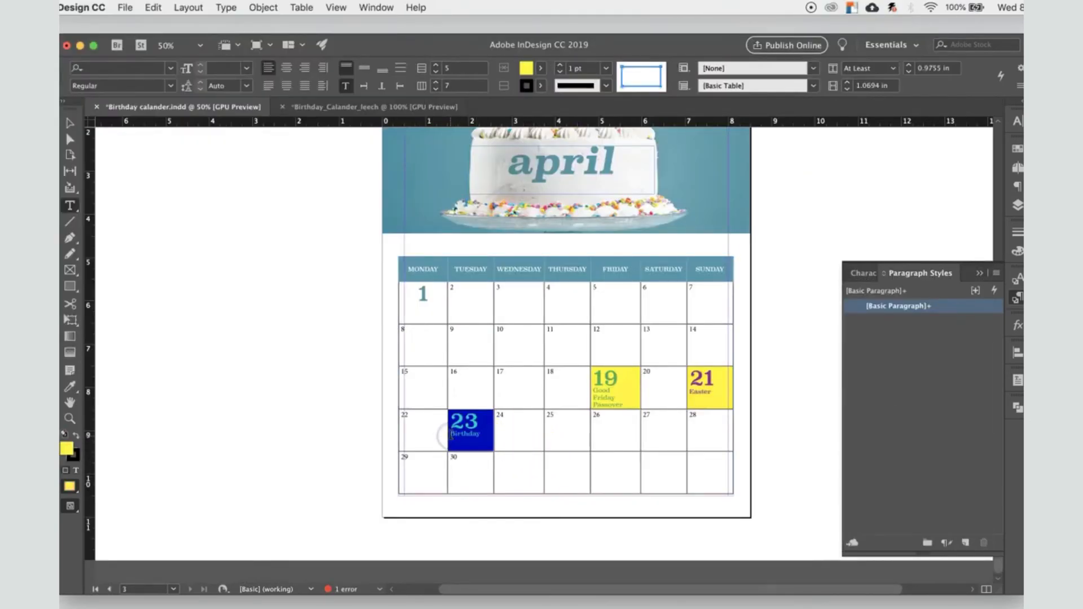
{"action": "left_click", "coordinate": [476, 437]}
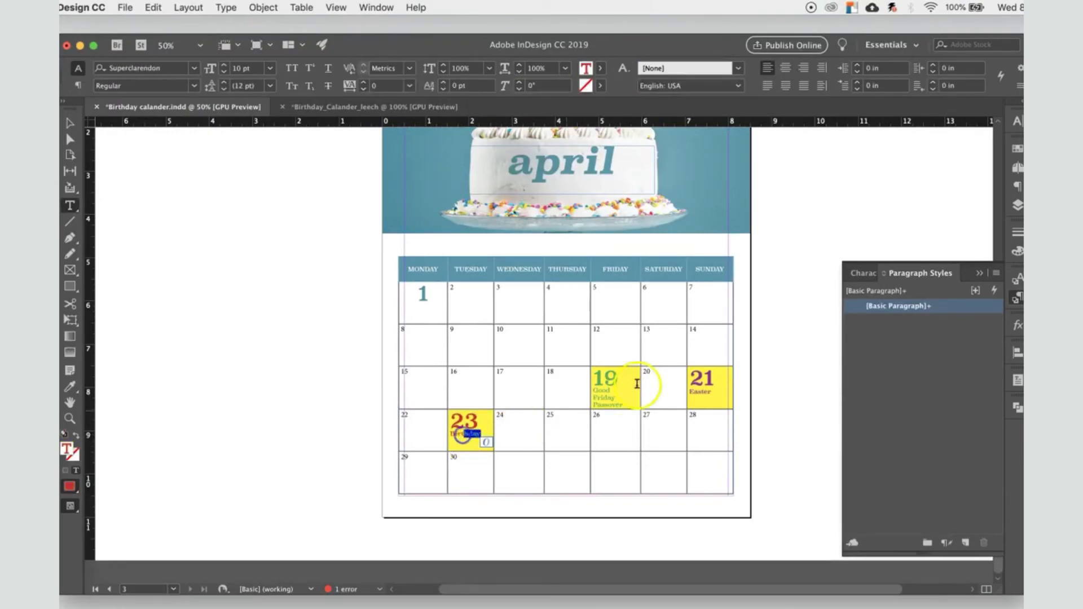
{"action": "left_click_drag", "start_coordinate": [623, 405], "coordinate": [592, 392]}
{"action": "left_click", "coordinate": [364, 107]}
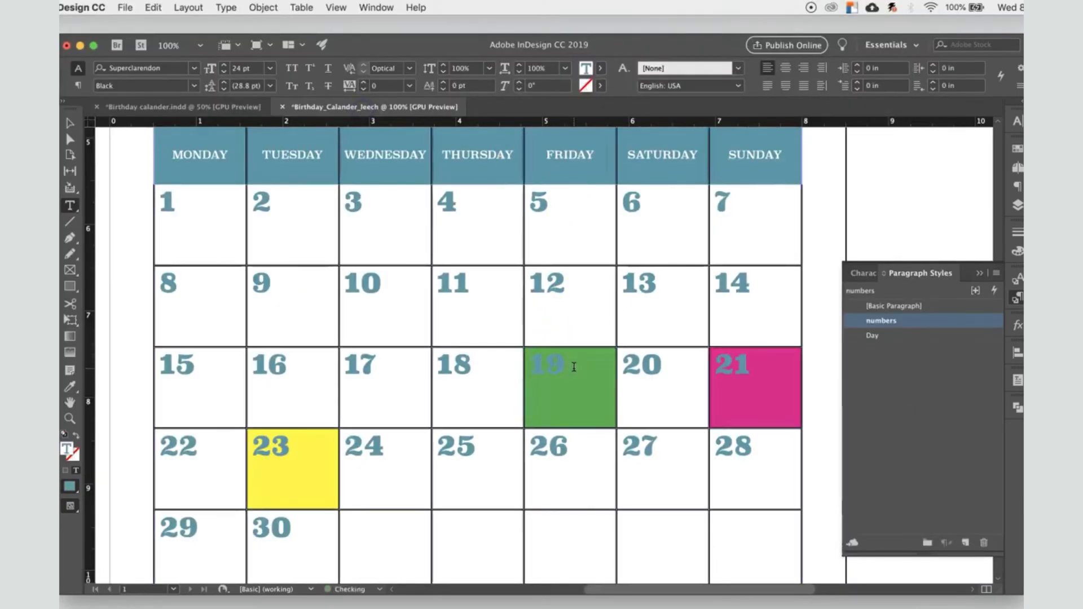
{"action": "left_click", "coordinate": [540, 398]}
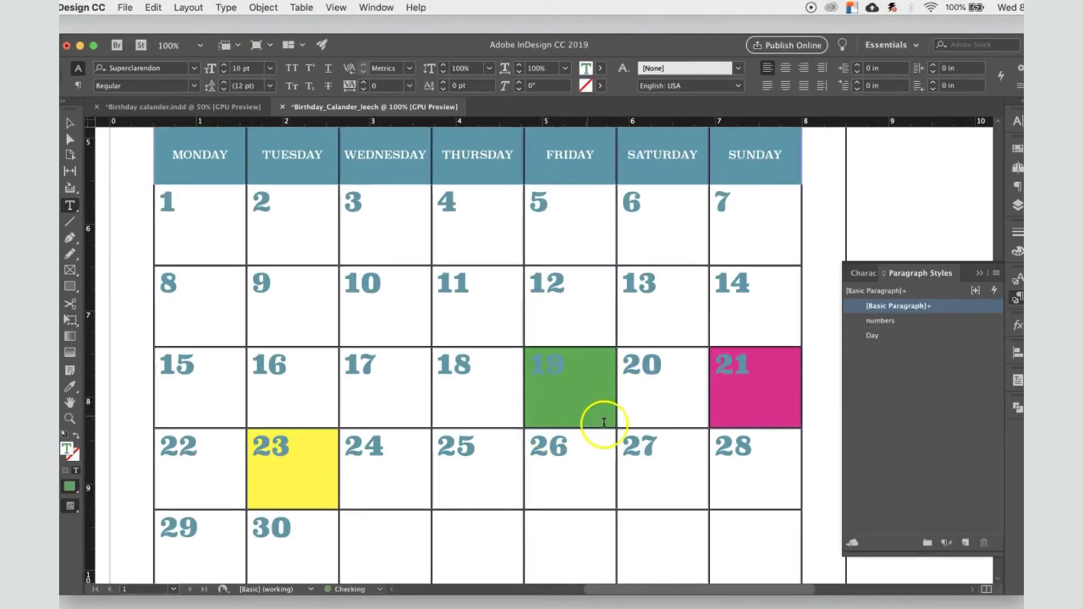
Step: Set the fill of the Good Friday Passover text to [Paper]
{"action": "left_click_drag", "start_coordinate": [592, 418], "coordinate": [537, 390]}
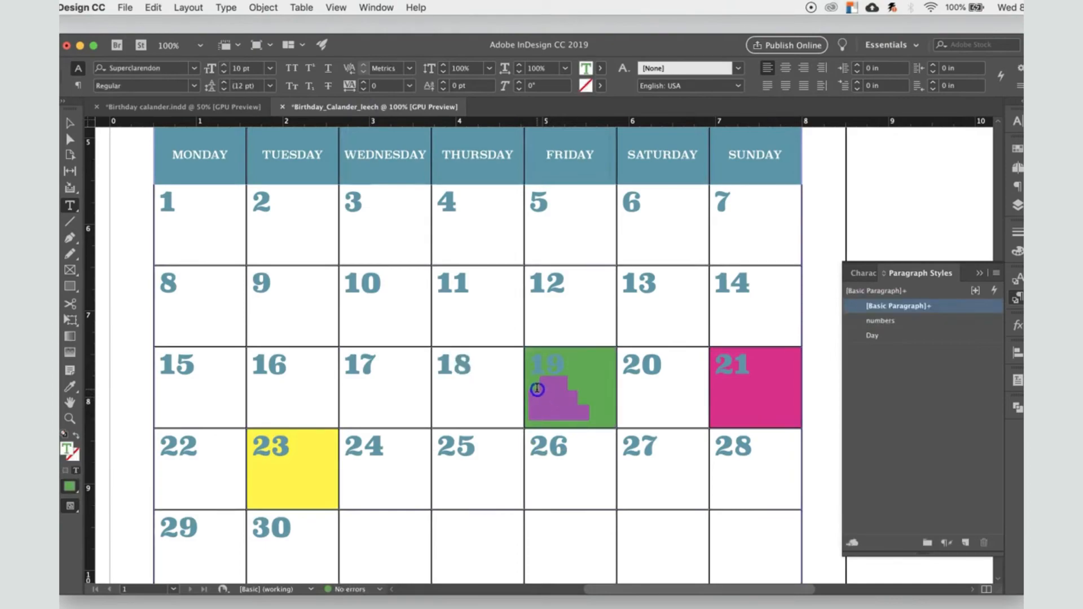
{"action": "left_click", "coordinate": [599, 69]}
{"action": "left_click", "coordinate": [492, 140]}
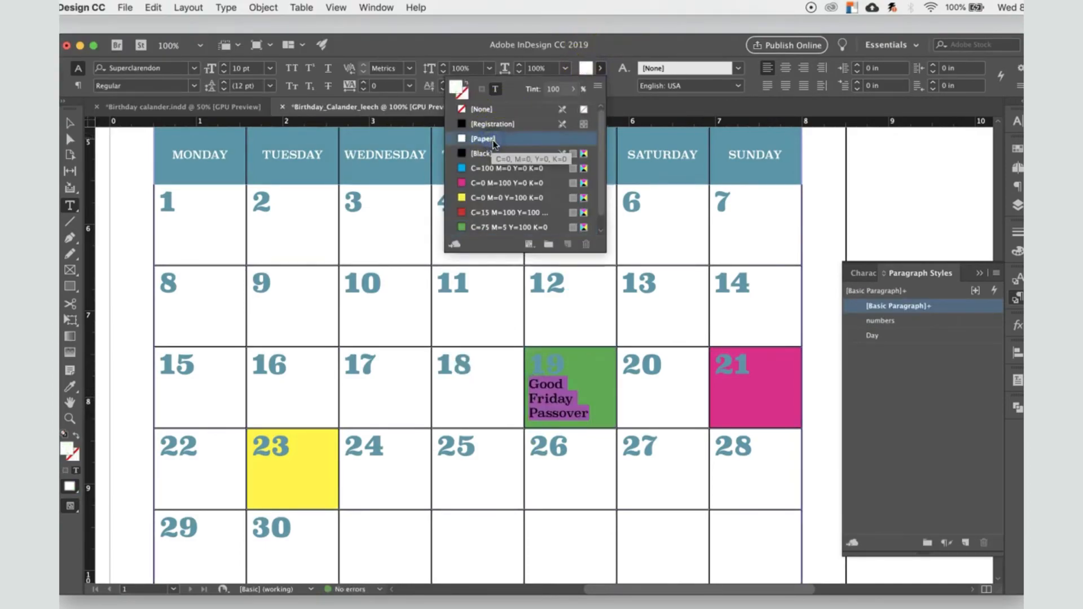
{"action": "left_click", "coordinate": [590, 403]}
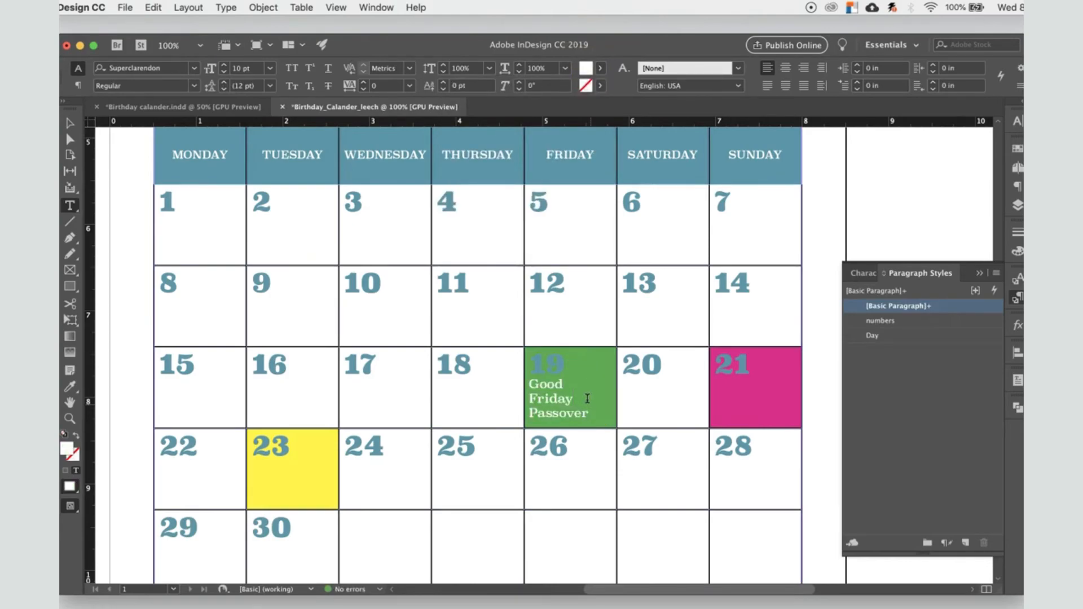
{"action": "double_click", "coordinate": [533, 365]}
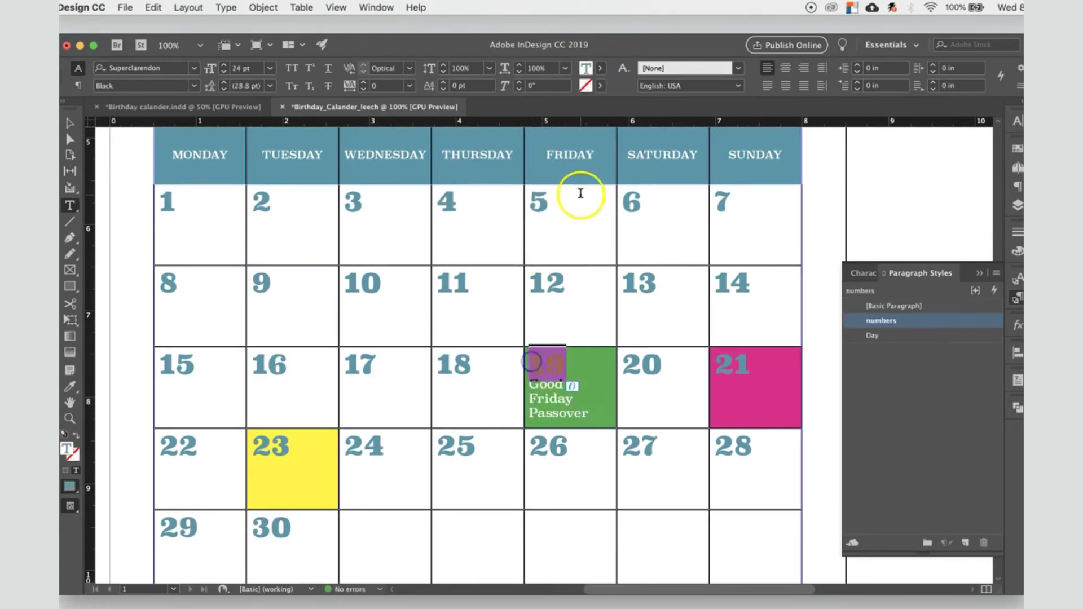
{"action": "left_click", "coordinate": [899, 306]}
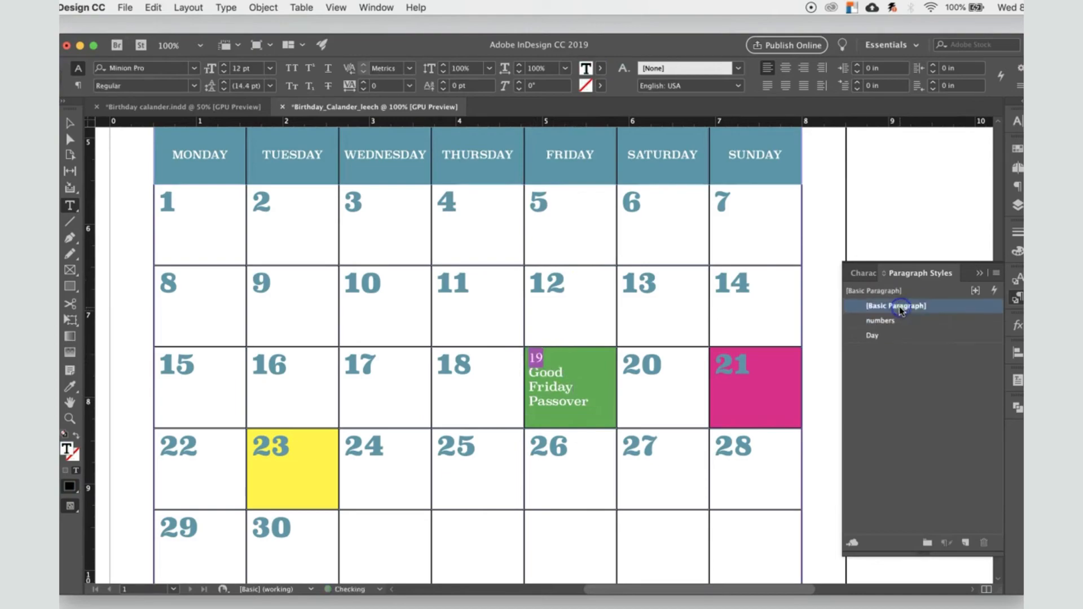
{"action": "left_click", "coordinate": [599, 68]}
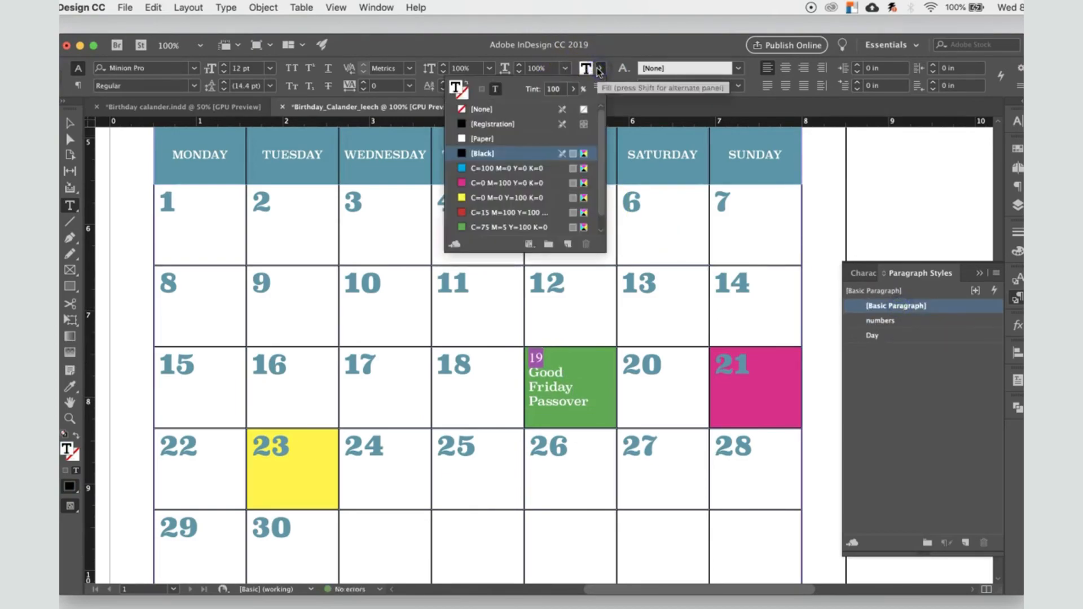
{"action": "left_click", "coordinate": [889, 321]}
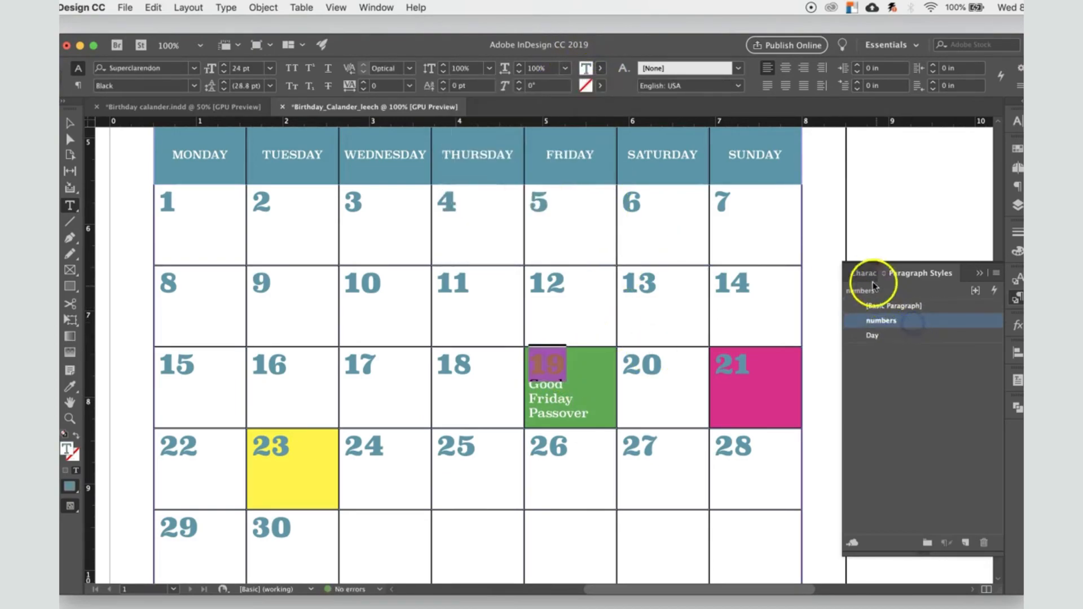
Step: Create a character style named white with the [Paper] character color and apply it to the number 19
{"action": "left_click", "coordinate": [863, 273]}
{"action": "left_click", "coordinate": [965, 544]}
{"action": "double_click", "coordinate": [894, 321]}
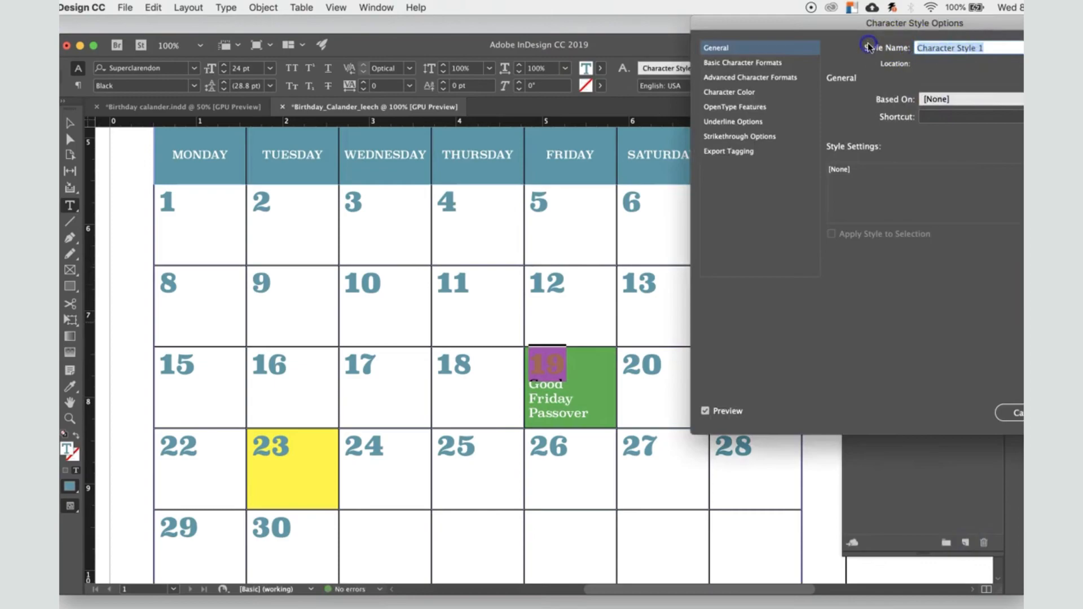
{"action": "type", "text": "white"}
{"action": "left_click", "coordinate": [767, 64]}
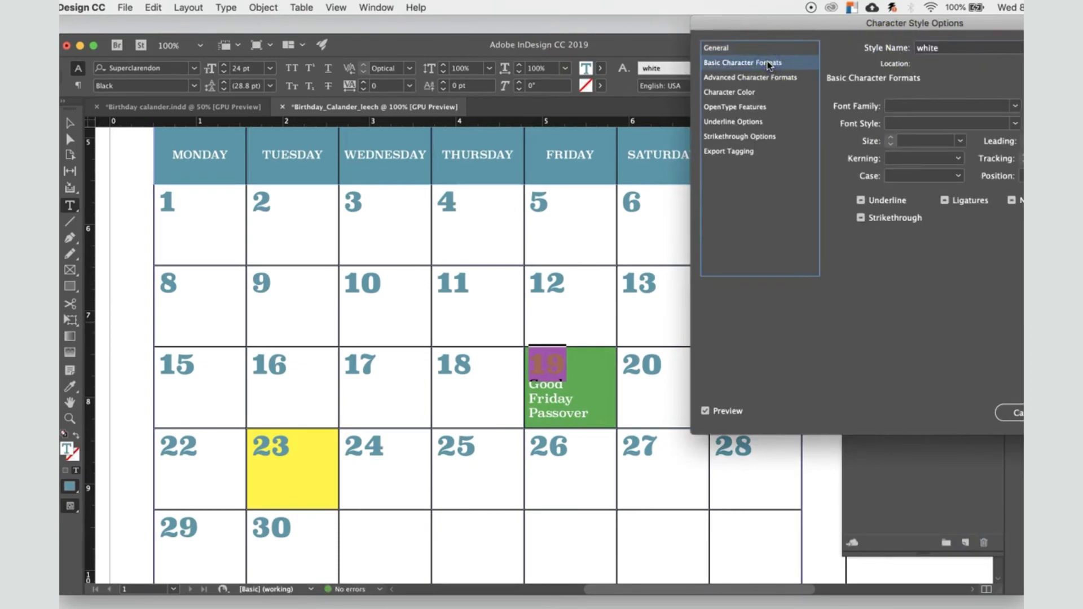
{"action": "left_click", "coordinate": [756, 91]}
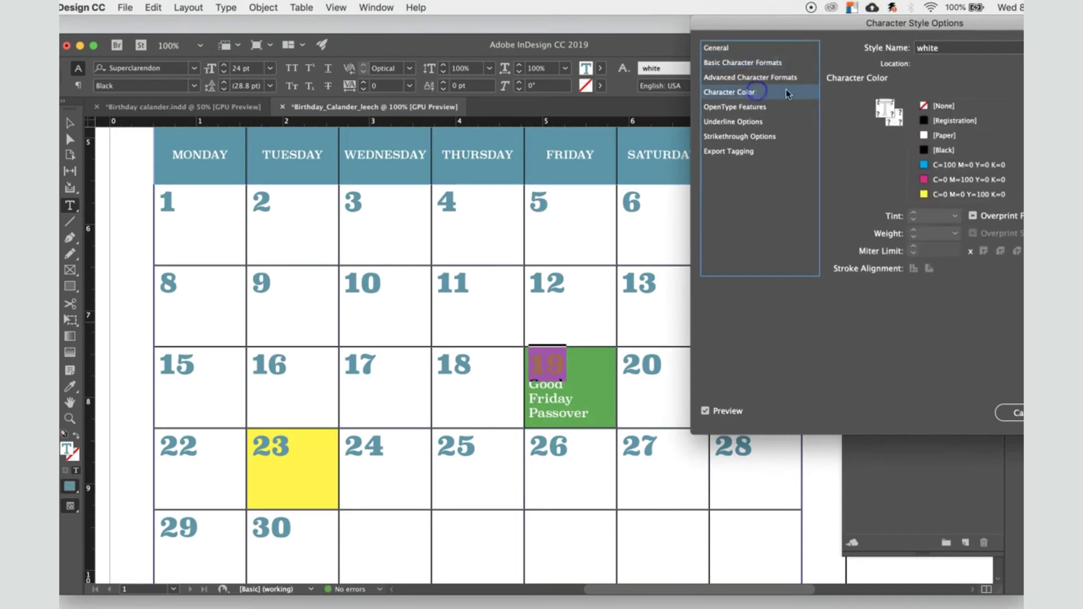
{"action": "left_click", "coordinate": [949, 135]}
{"action": "key", "text": "Return"}
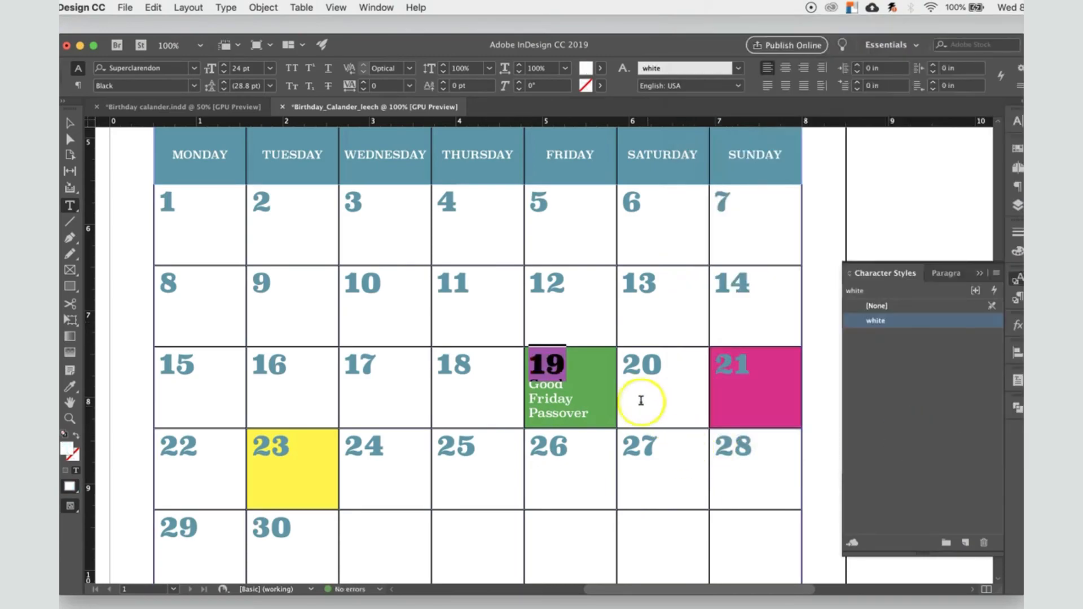
{"action": "left_click", "coordinate": [625, 395]}
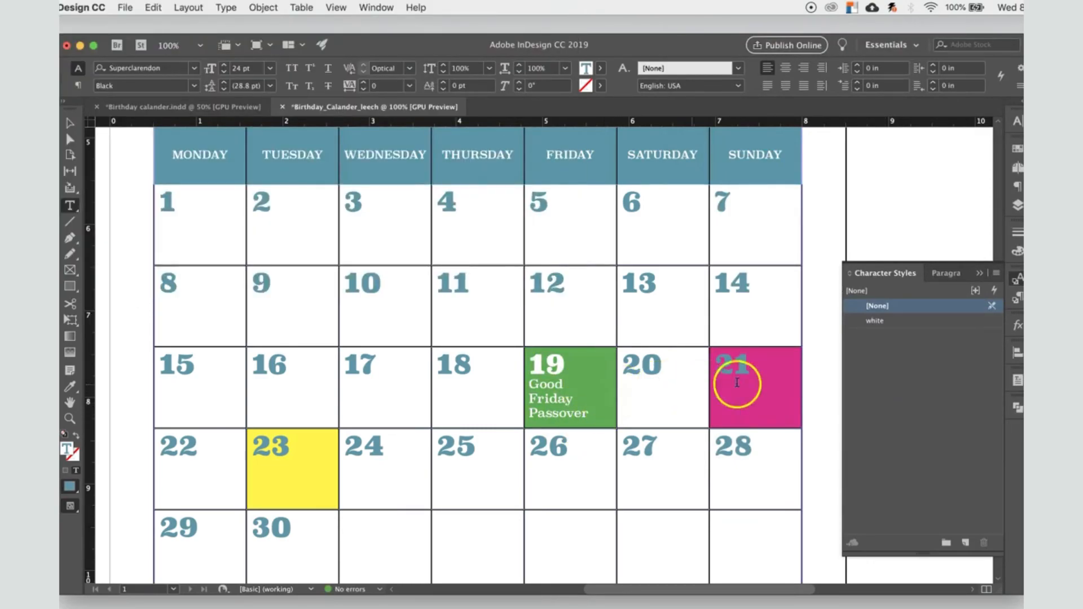
Step: Copy the word Easter from the Birthday calander.indd sample and add it on a new line below date 21
{"action": "left_click_drag", "start_coordinate": [748, 365], "coordinate": [715, 364]}
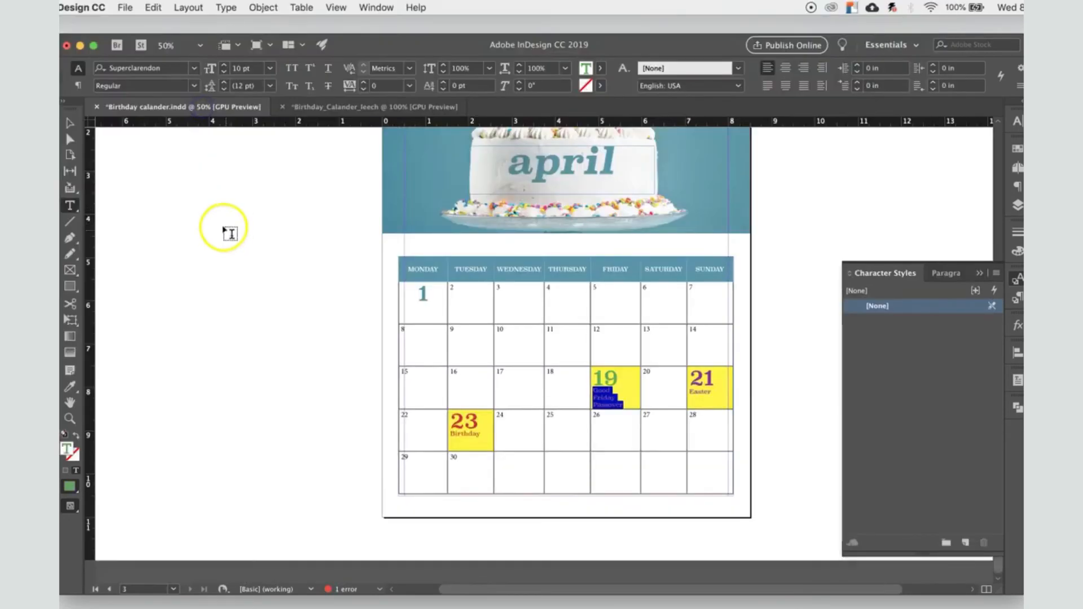
{"action": "left_click", "coordinate": [748, 392]}
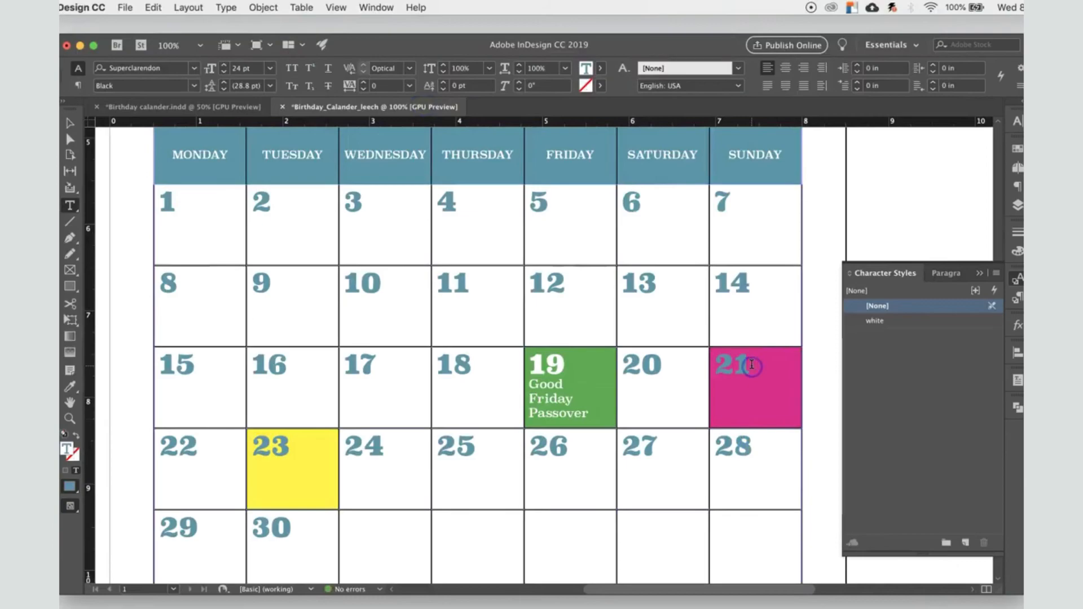
{"action": "key", "text": "Return"}
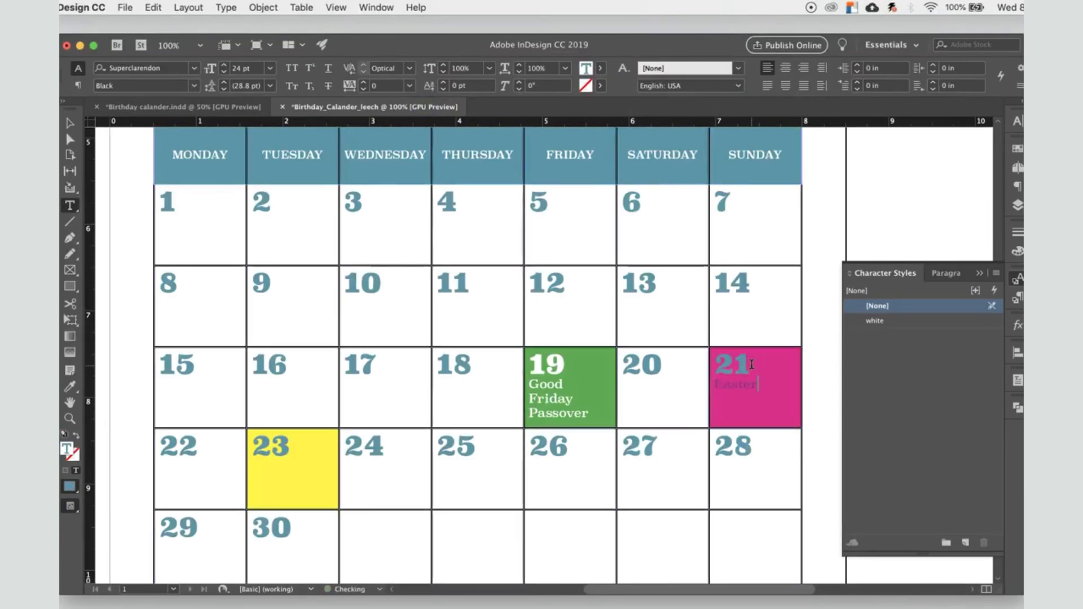
{"action": "type", "text": "Easter"}
Step: Set the fill of the word Easter below date 21 to [Paper]
{"action": "left_click_drag", "start_coordinate": [761, 385], "coordinate": [716, 384]}
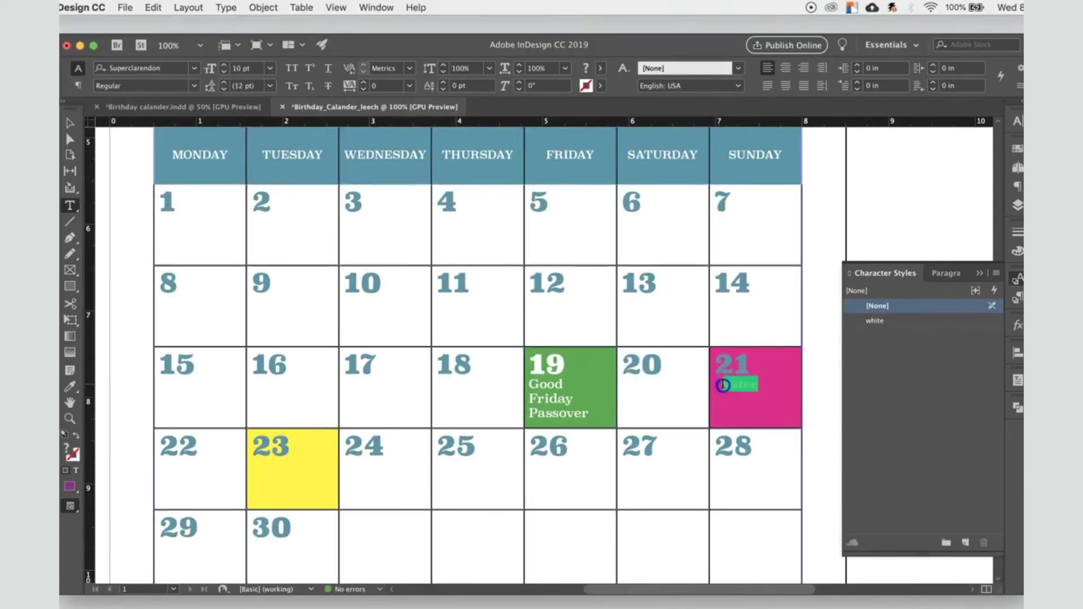
{"action": "left_click", "coordinate": [598, 68]}
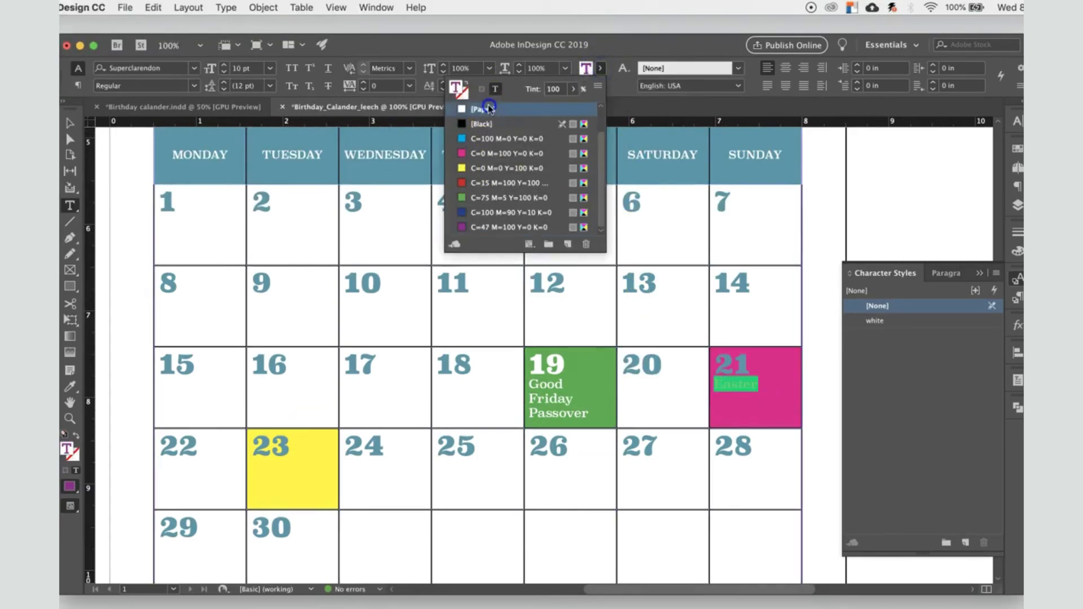
{"action": "left_click", "coordinate": [483, 139]}
{"action": "left_click", "coordinate": [736, 383]}
Step: Apply the white character style to the number 21
{"action": "left_click_drag", "start_coordinate": [751, 366], "coordinate": [716, 367]}
{"action": "left_click", "coordinate": [896, 322]}
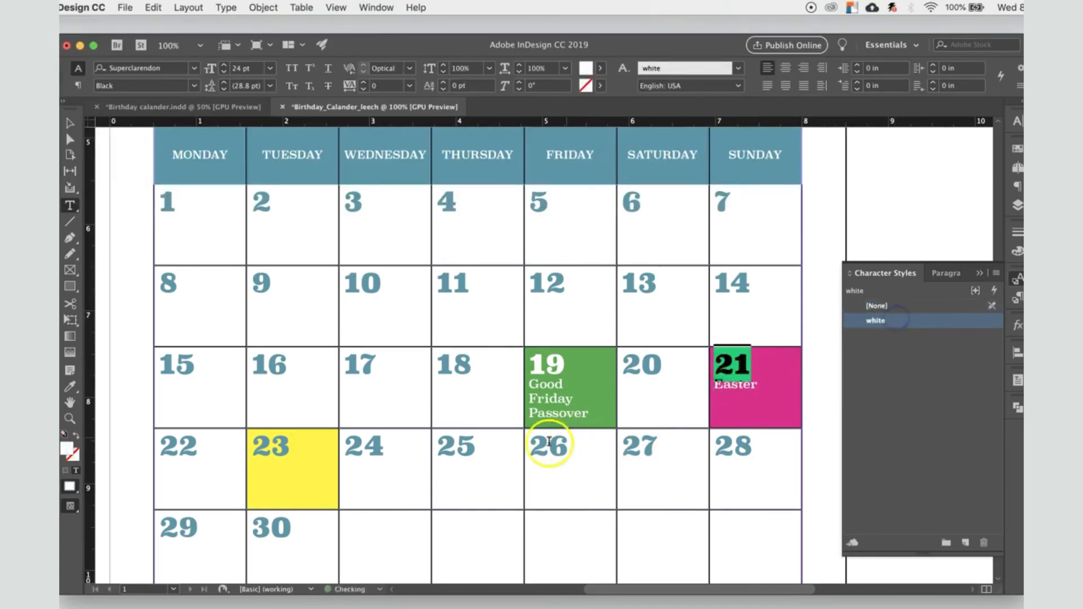
{"action": "left_click", "coordinate": [406, 502]}
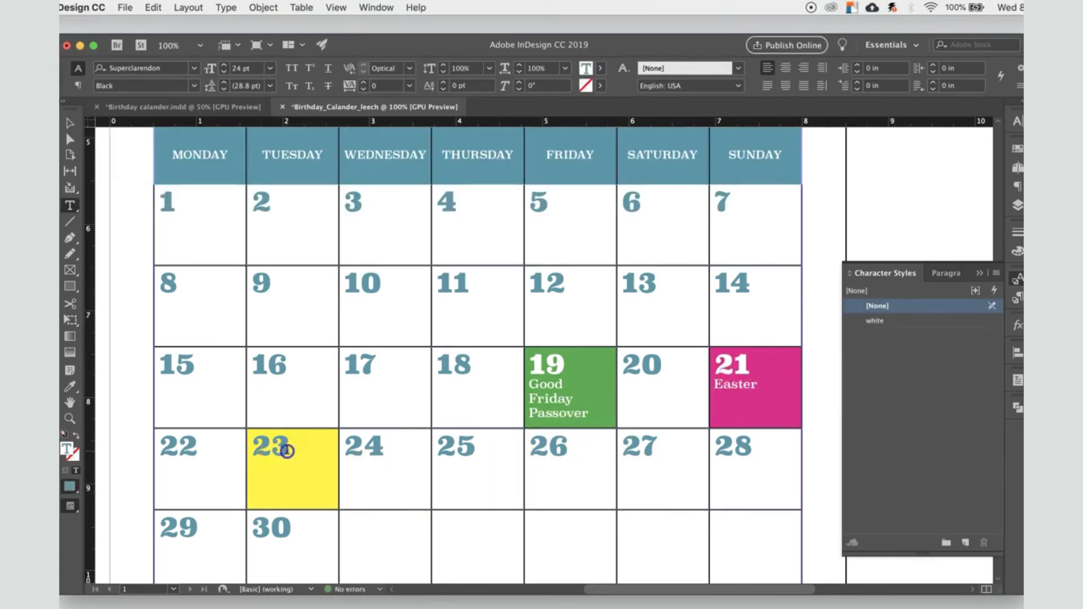
Step: Enter the text Birt on a new line below date 23 in the yellow cell
{"action": "left_click_drag", "start_coordinate": [287, 451], "coordinate": [259, 446]}
{"action": "left_click", "coordinate": [271, 469]}
{"action": "key", "text": "Return"}
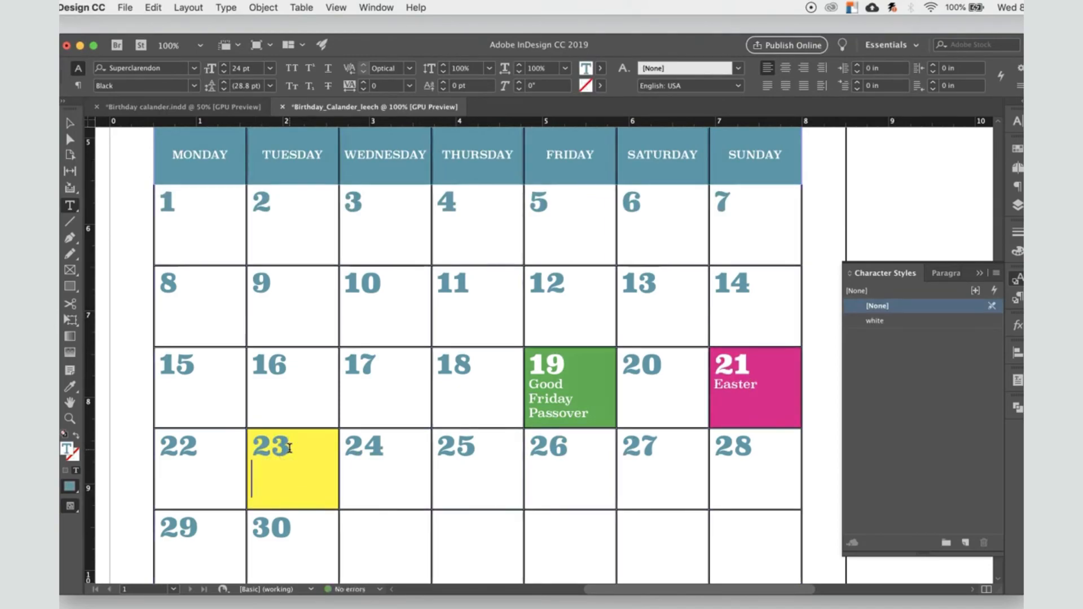
{"action": "type", "text": "Birt"}
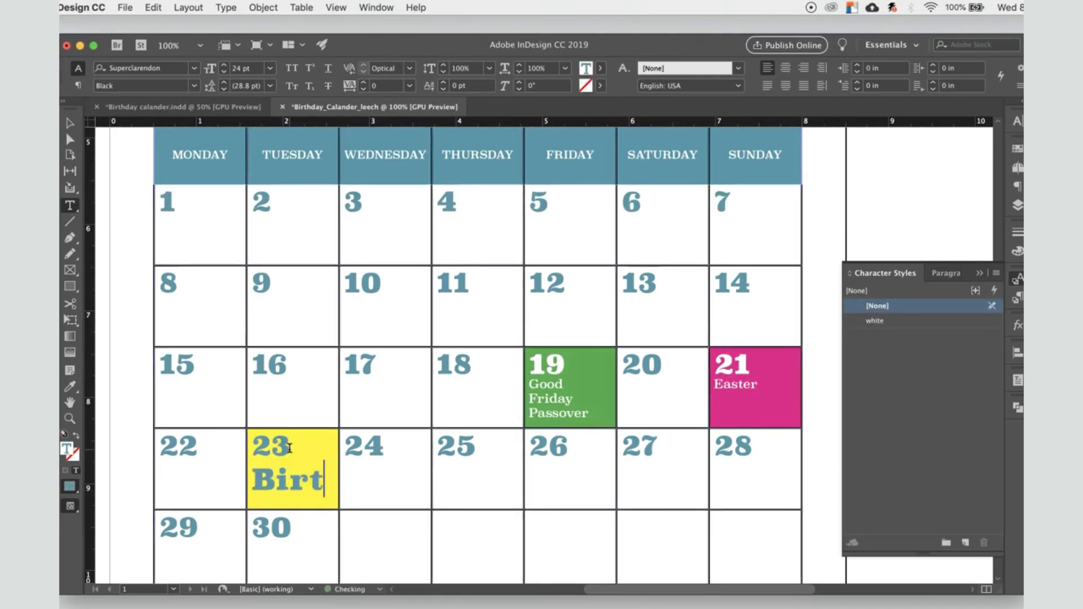
Step: Format the Birt text below date 23 as Superclarendon Light at 12 pt and complete it to Birthday
{"action": "left_click_drag", "start_coordinate": [326, 480], "coordinate": [252, 479]}
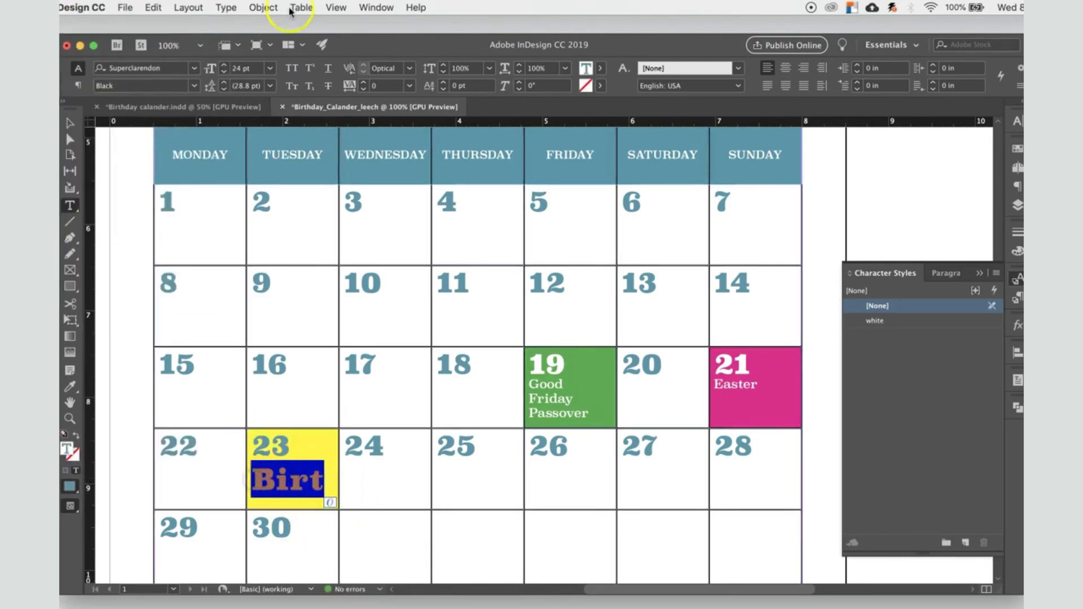
{"action": "left_click", "coordinate": [269, 67]}
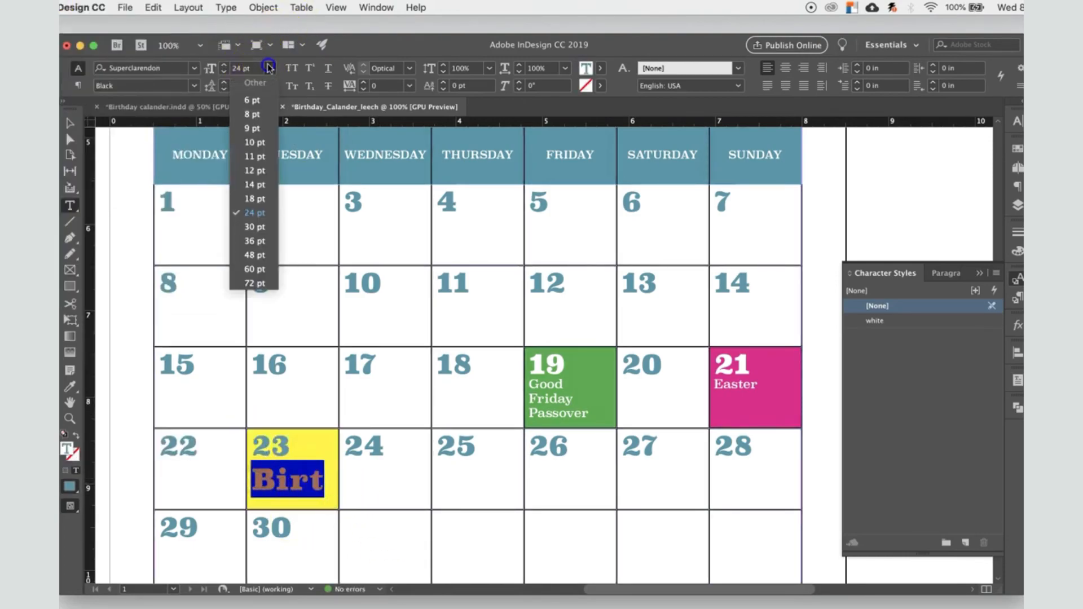
{"action": "left_click", "coordinate": [261, 198]}
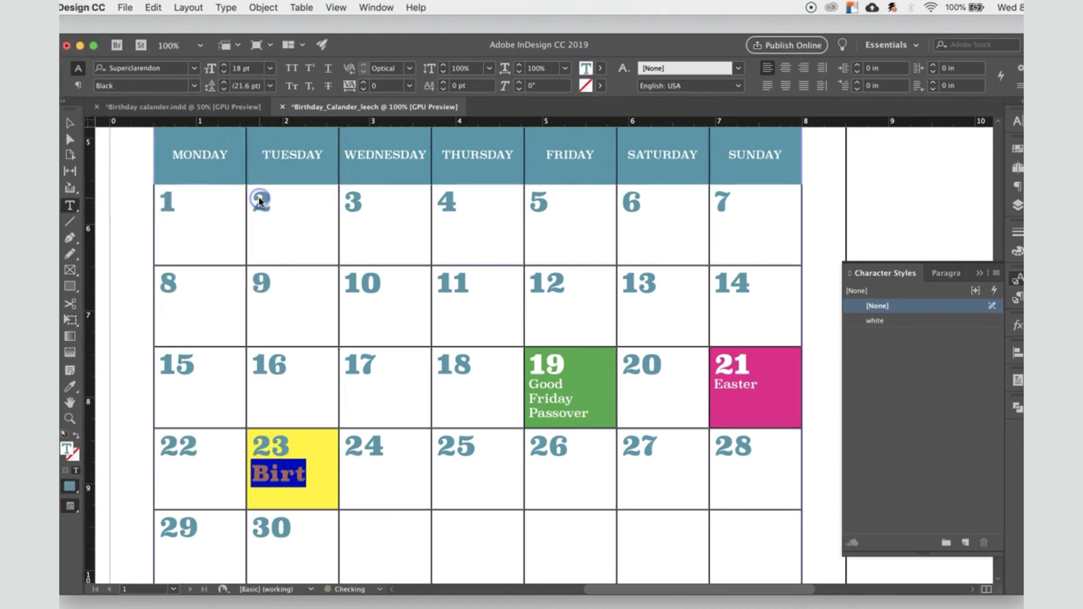
{"action": "left_click", "coordinate": [195, 86]}
{"action": "left_click", "coordinate": [172, 103]}
{"action": "left_click", "coordinate": [269, 69]}
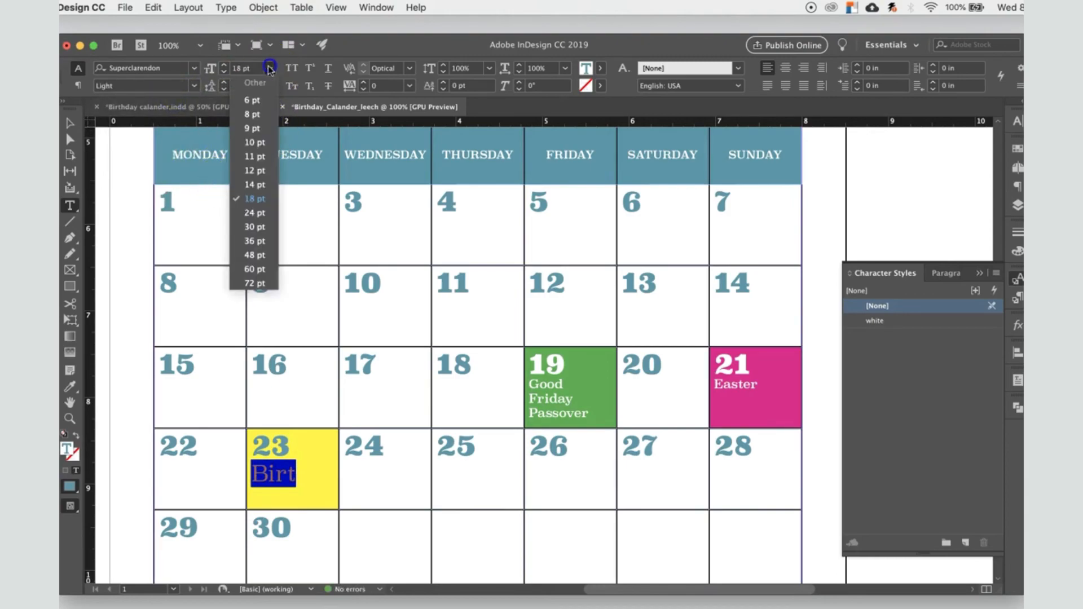
{"action": "left_click", "coordinate": [261, 167]}
{"action": "left_click", "coordinate": [286, 467]}
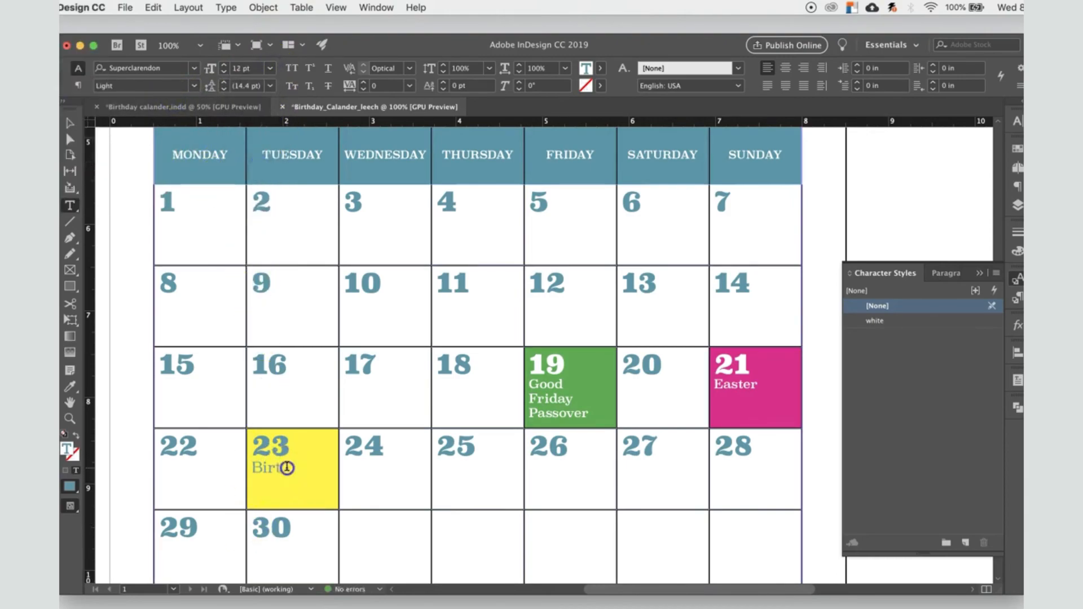
{"action": "type", "text": "hday"}
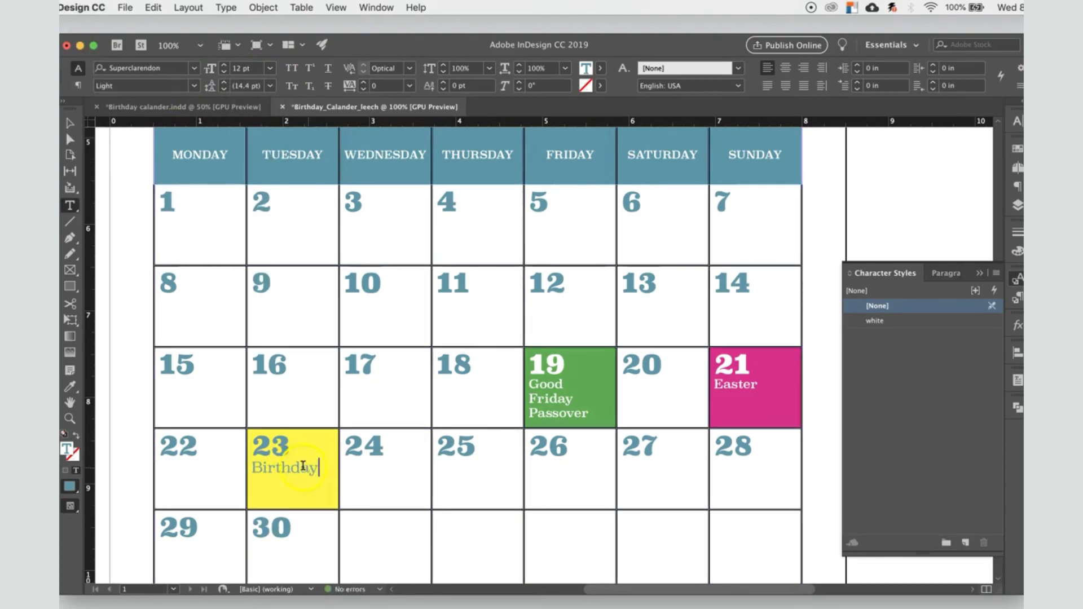
Step: Set the font style of the Good Friday Passover text below date 19 to Light
{"action": "left_click_drag", "start_coordinate": [588, 417], "coordinate": [522, 387]}
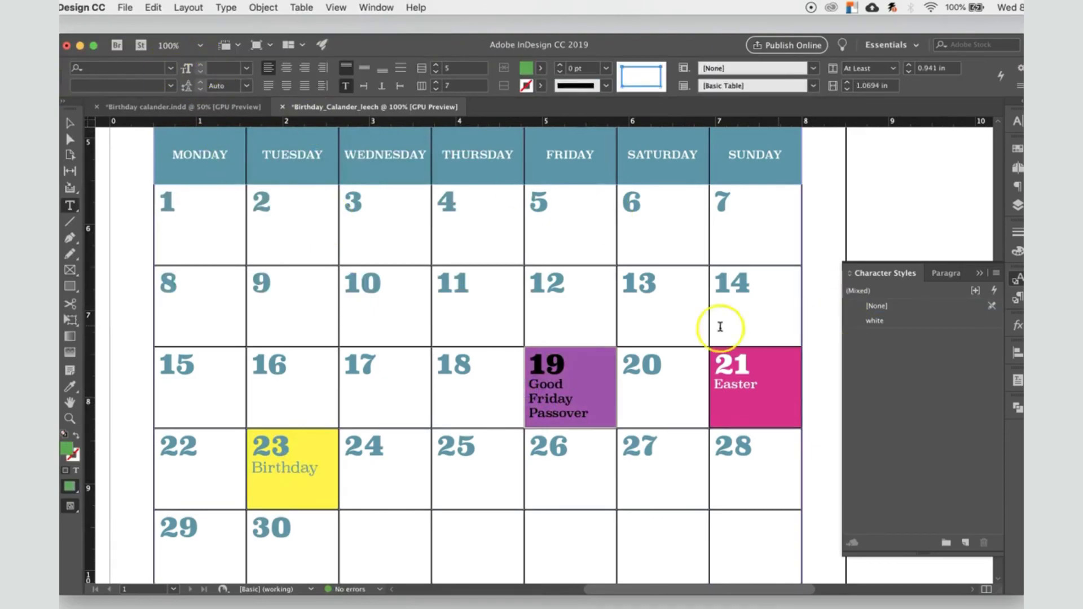
{"action": "left_click_drag", "start_coordinate": [588, 416], "coordinate": [534, 387]}
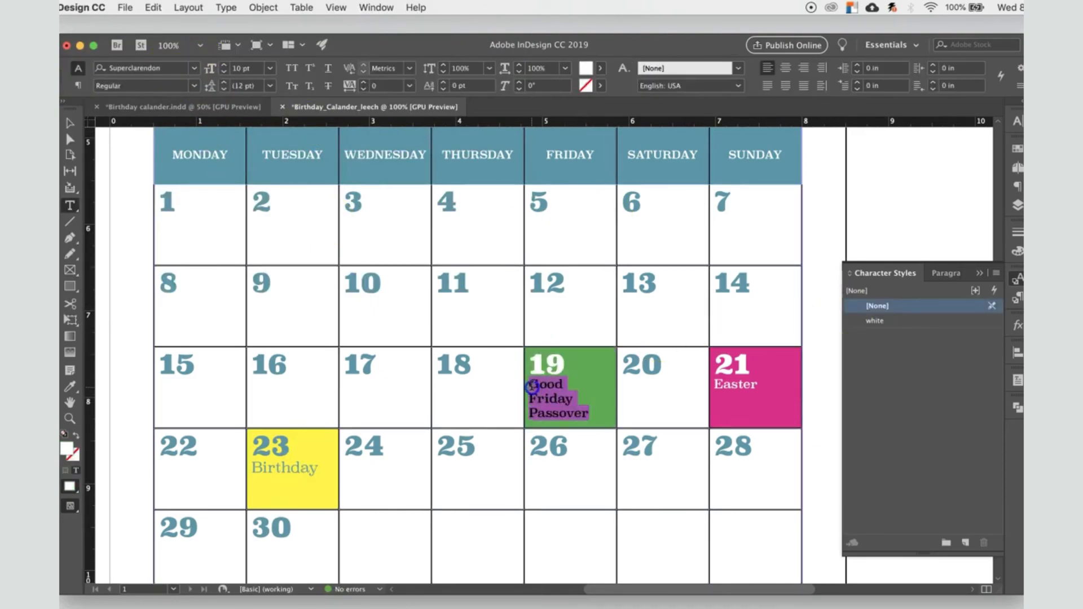
{"action": "left_click", "coordinate": [194, 85]}
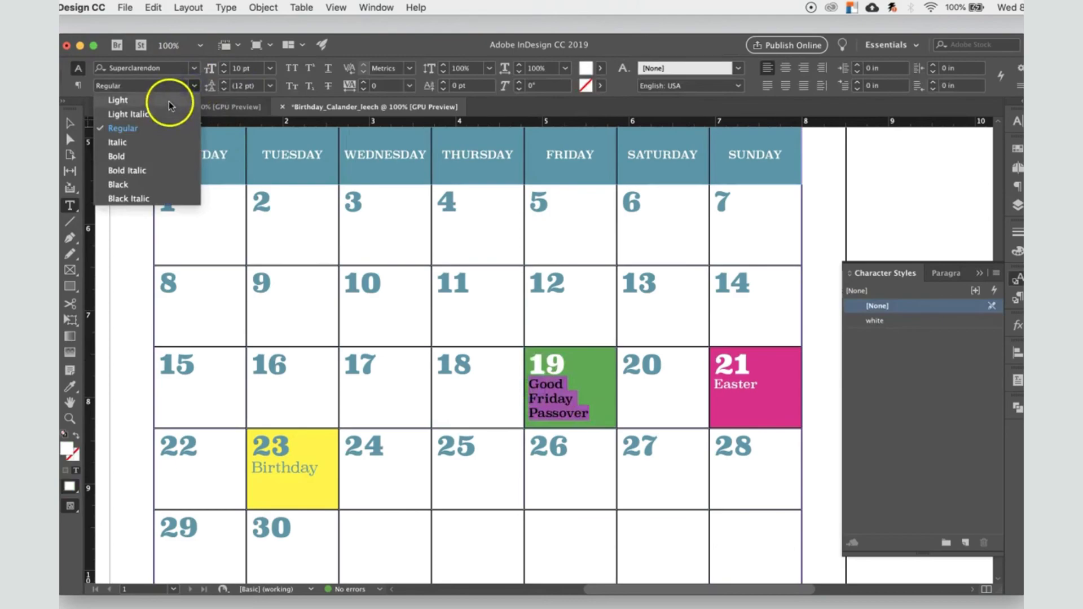
{"action": "left_click", "coordinate": [168, 101]}
Step: Create a paragraph style named Copy from the Good Friday Passover text, with kerning set to Optical
{"action": "left_click_drag", "start_coordinate": [758, 385], "coordinate": [722, 382]}
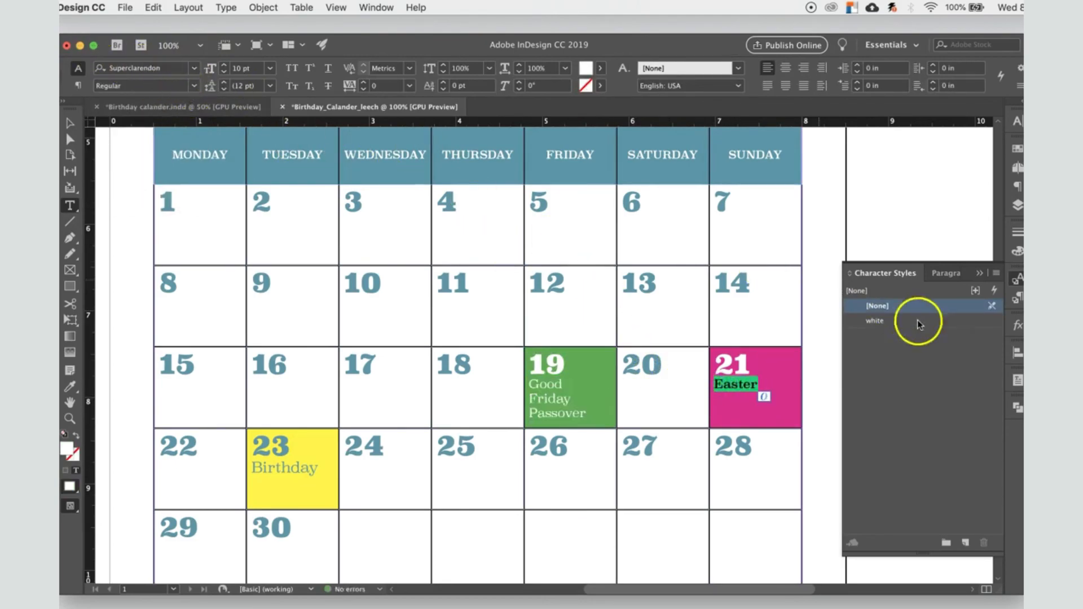
{"action": "left_click", "coordinate": [945, 273]}
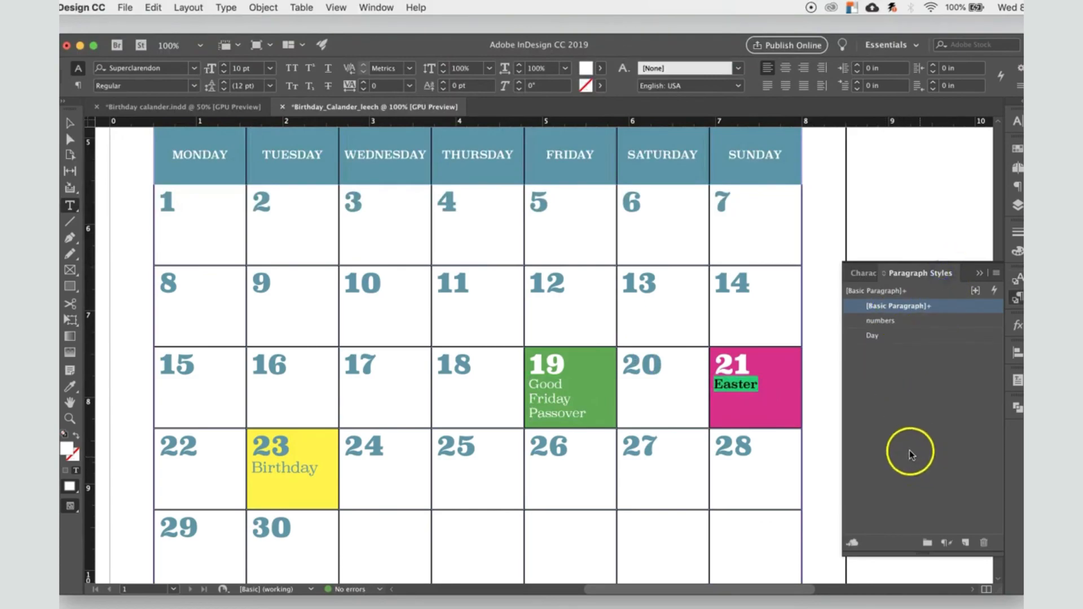
{"action": "left_click_drag", "start_coordinate": [586, 415], "coordinate": [530, 388]}
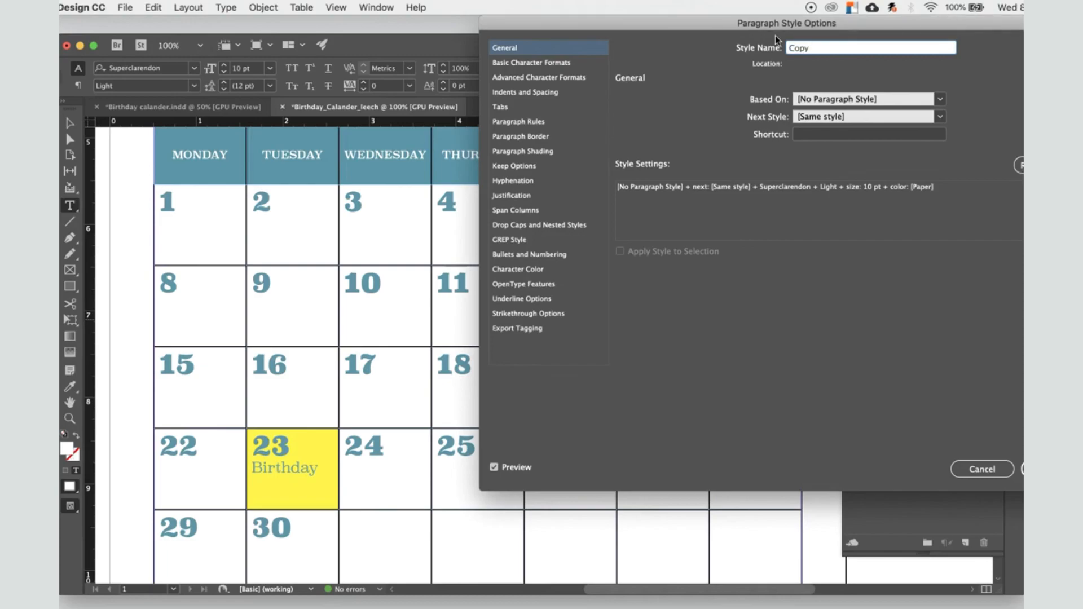
{"action": "left_click", "coordinate": [578, 63]}
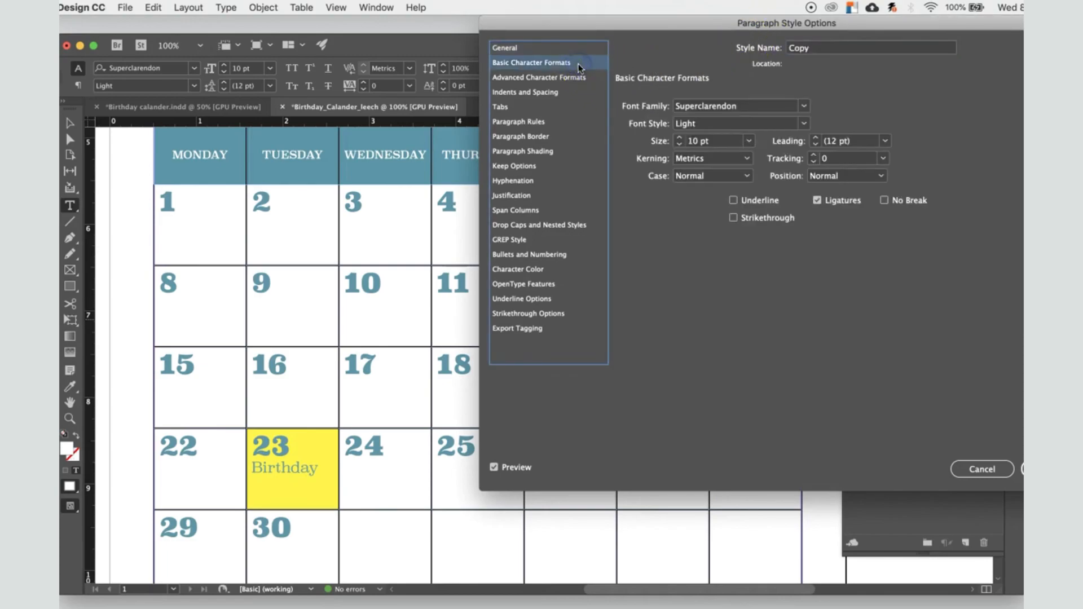
{"action": "left_click", "coordinate": [723, 159]}
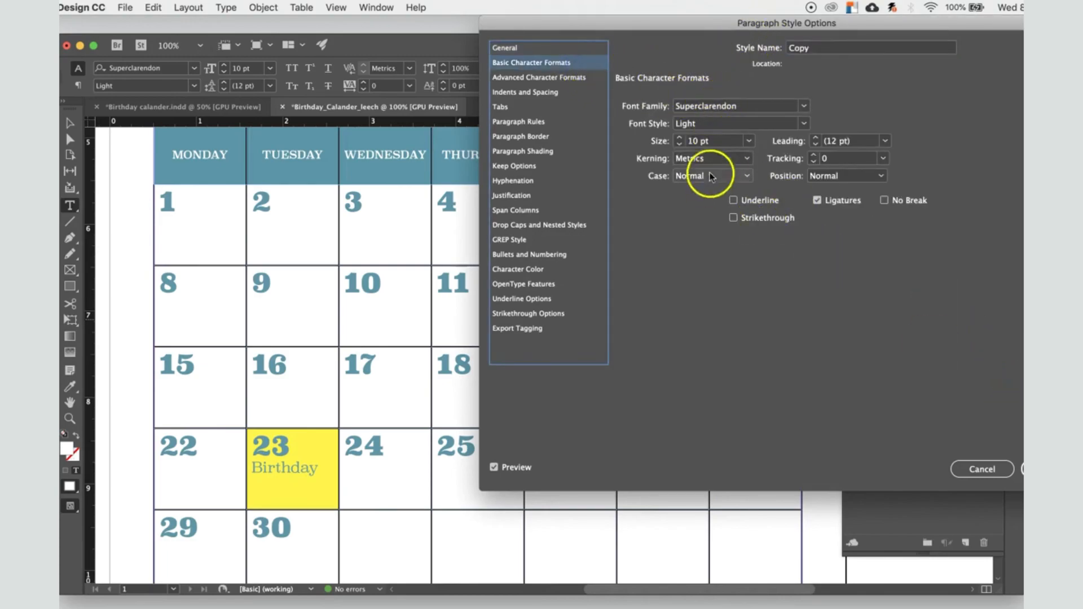
{"action": "left_click", "coordinate": [705, 173]}
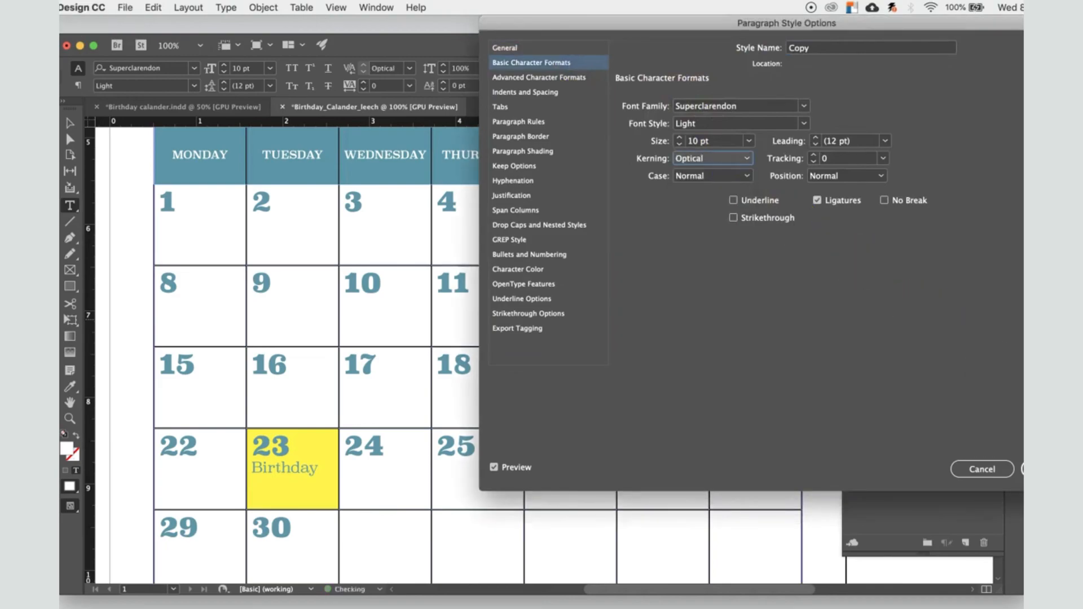
{"action": "left_click", "coordinate": [1051, 470]}
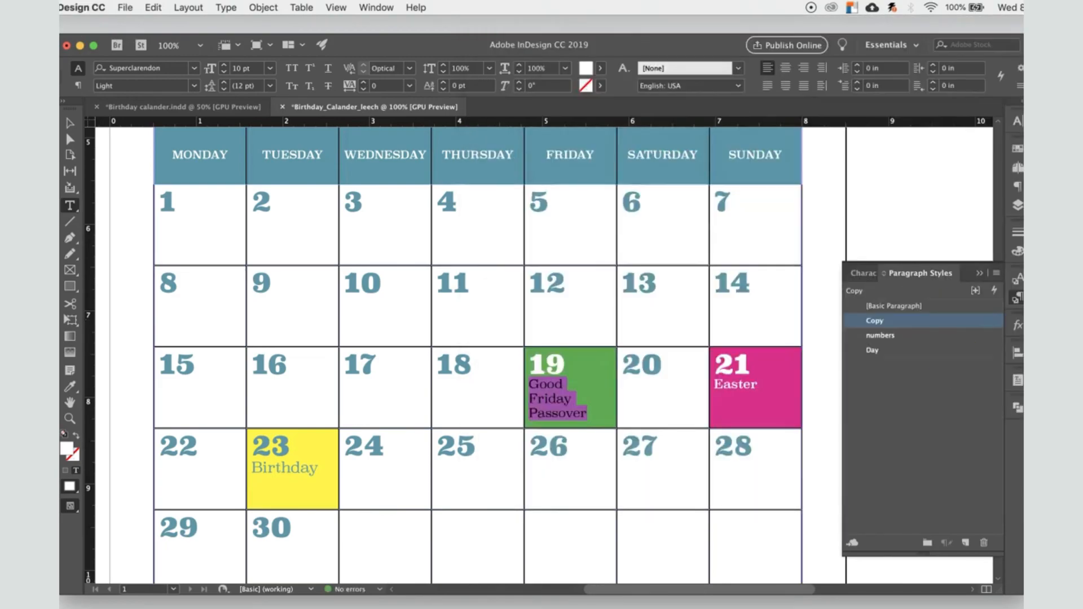
Step: Apply the Copy paragraph style to the words Easter and Birthday
{"action": "left_click_drag", "start_coordinate": [769, 385], "coordinate": [717, 387]}
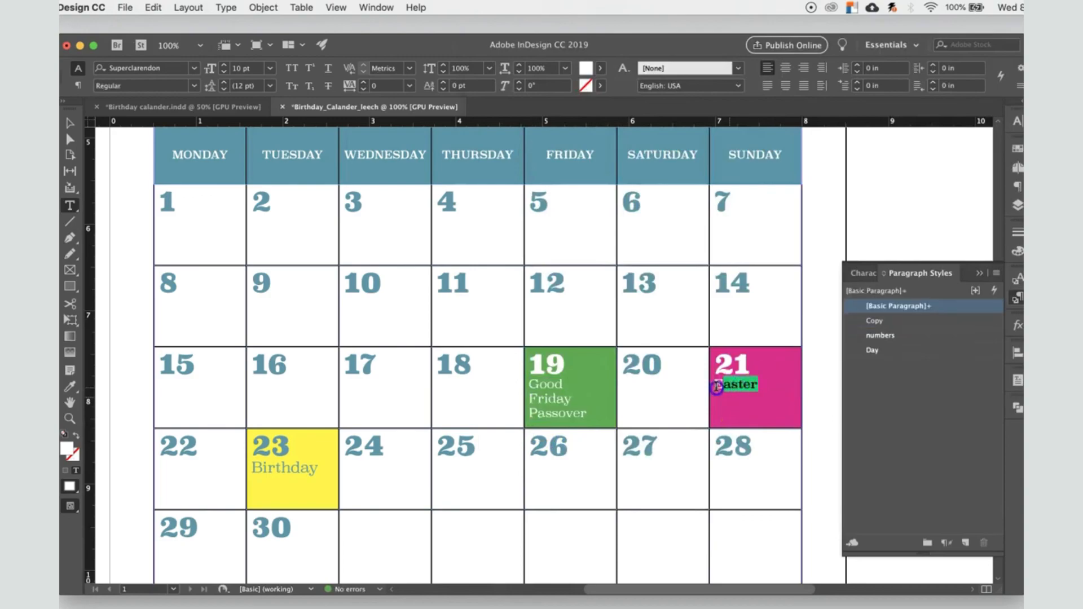
{"action": "left_click", "coordinate": [897, 321]}
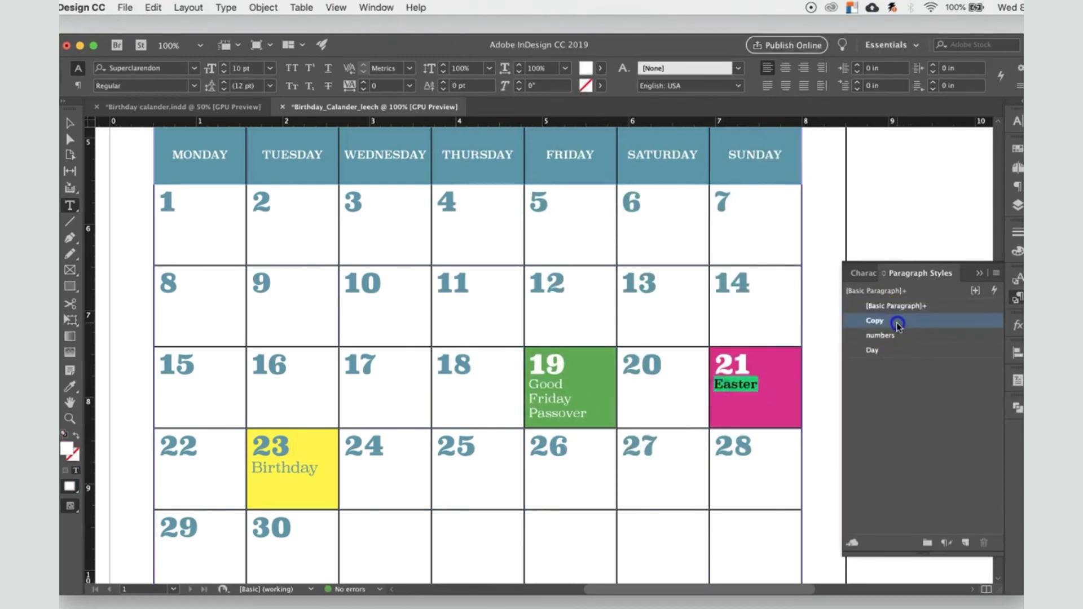
{"action": "left_click_drag", "start_coordinate": [320, 473], "coordinate": [252, 473]}
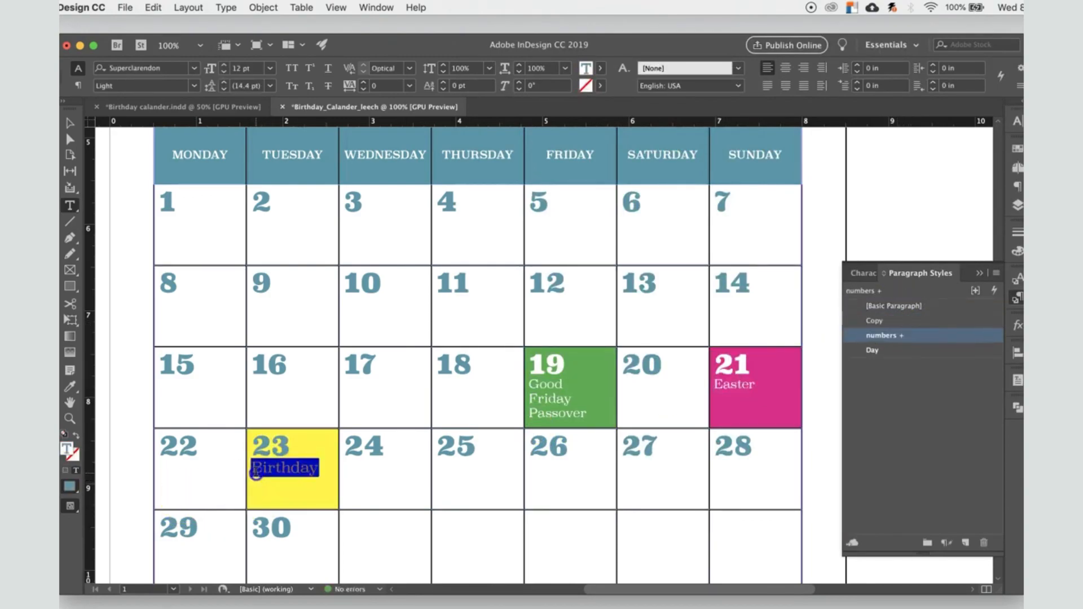
{"action": "left_click", "coordinate": [887, 323]}
{"action": "left_click", "coordinate": [275, 490]}
Step: Create a character style named pink for the word Birthday, with character color C=0 M=100 Y=0 K=0
{"action": "left_click_drag", "start_coordinate": [311, 467], "coordinate": [249, 469]}
{"action": "left_click", "coordinate": [881, 275]}
{"action": "left_click", "coordinate": [965, 543]}
{"action": "double_click", "coordinate": [888, 339]}
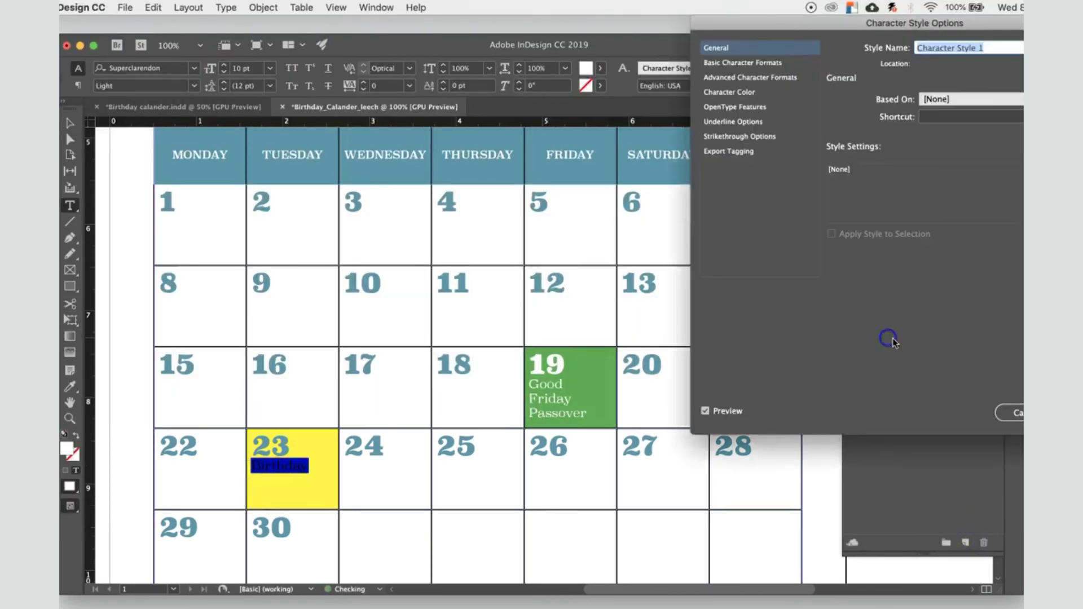
{"action": "left_click", "coordinate": [756, 63]}
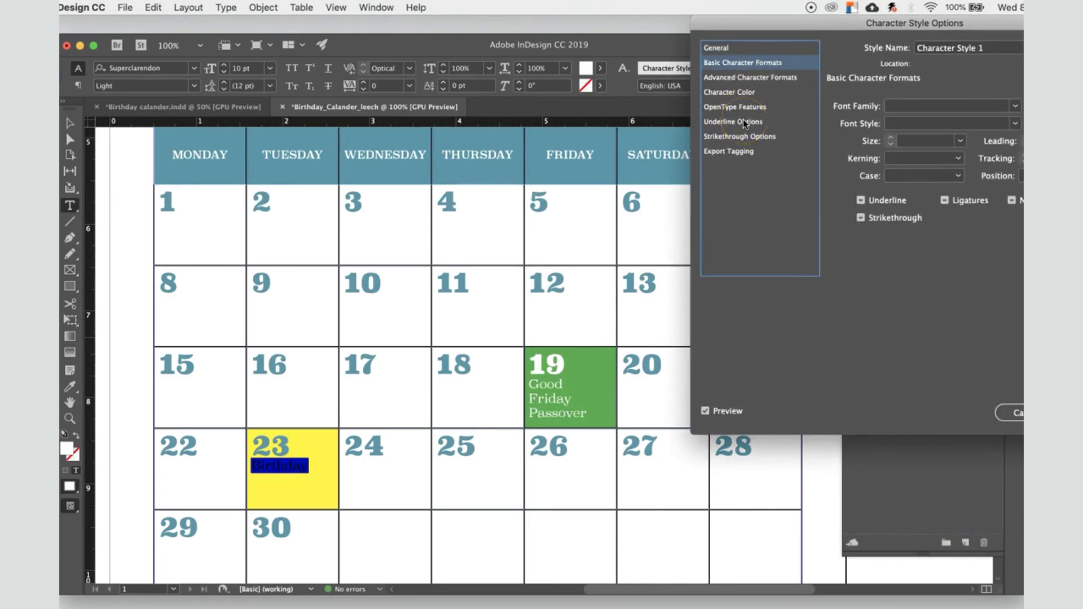
{"action": "left_click", "coordinate": [743, 95]}
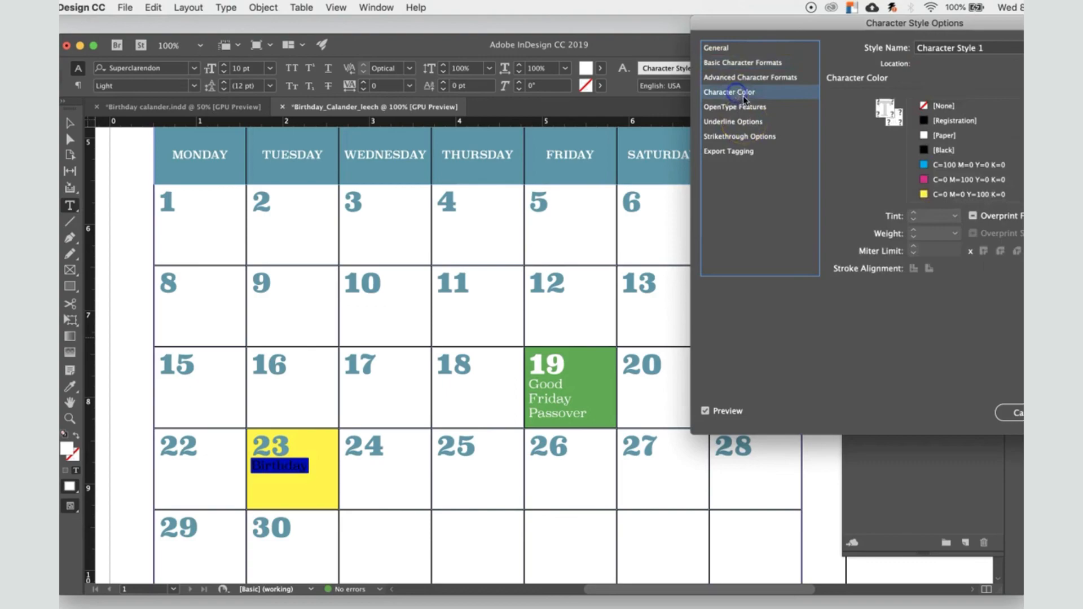
{"action": "left_click", "coordinate": [931, 180]}
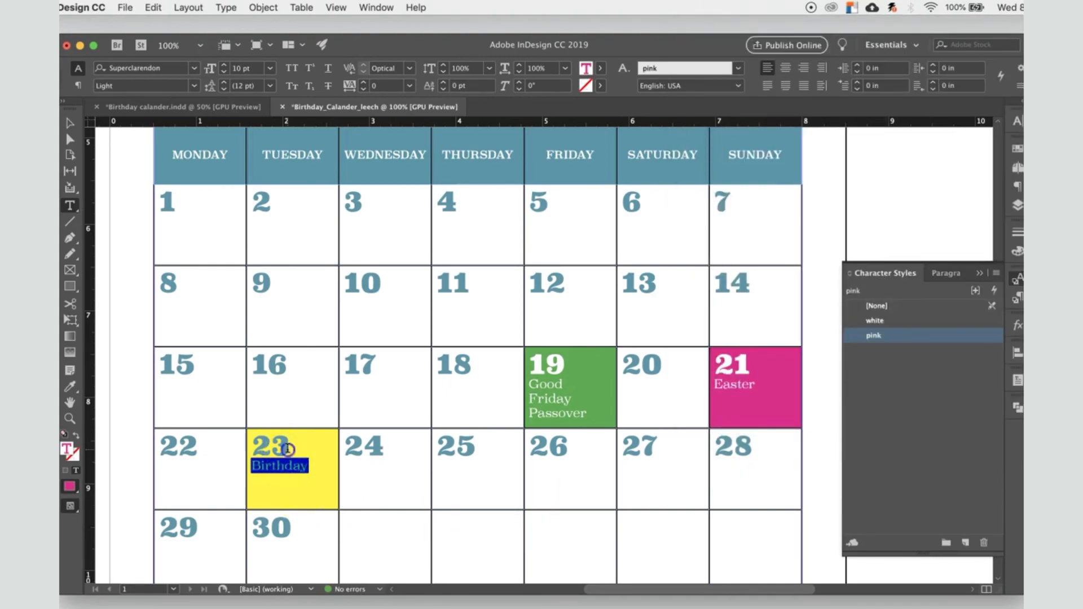
Step: Apply the pink character style to the number 23 and deselect the text
{"action": "left_click_drag", "start_coordinate": [288, 449], "coordinate": [258, 448]}
{"action": "left_click", "coordinate": [891, 334]}
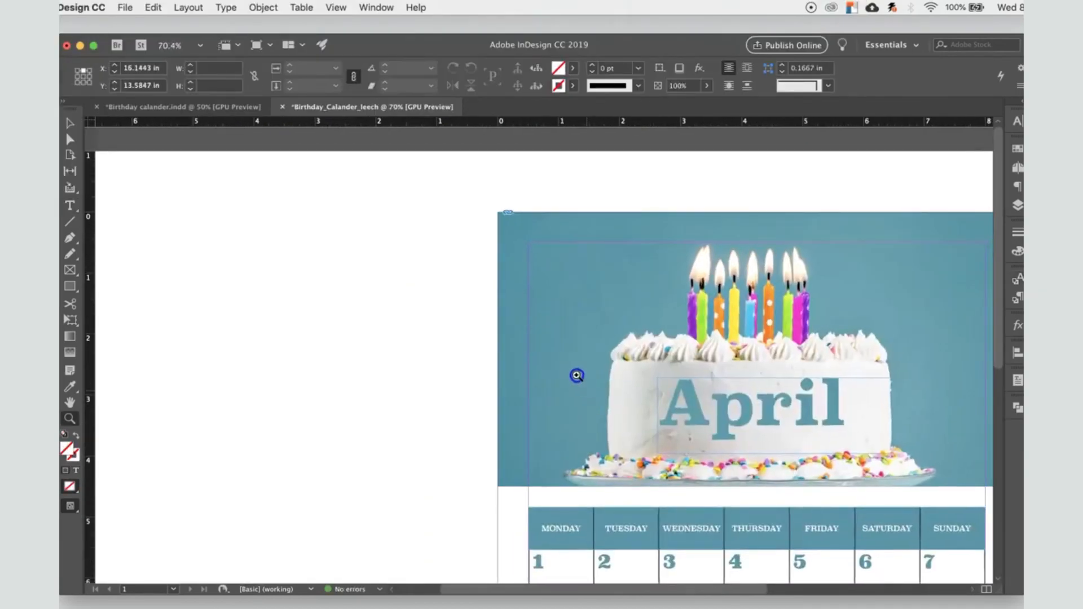
{"action": "left_click_drag", "start_coordinate": [577, 375], "coordinate": [500, 310]}
{"action": "left_click", "coordinate": [70, 123]}
{"action": "left_click", "coordinate": [190, 211]}
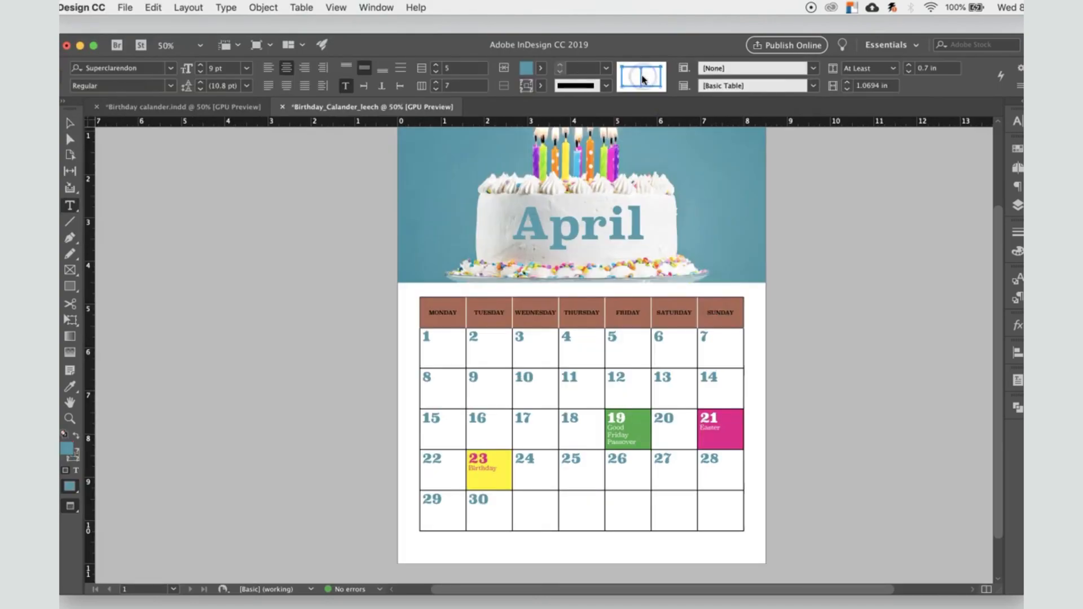
Step: Set the stroke of the dividing lines between the weekday header cells to [None] and deselect the table
{"action": "left_click", "coordinate": [541, 69]}
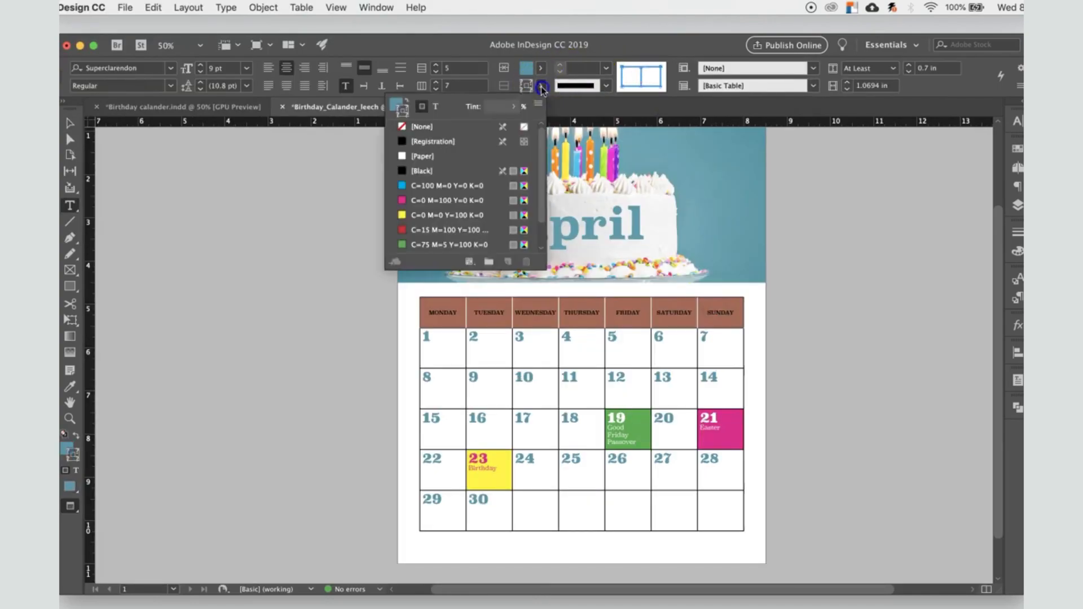
{"action": "left_click", "coordinate": [404, 128]}
{"action": "left_click", "coordinate": [851, 379]}
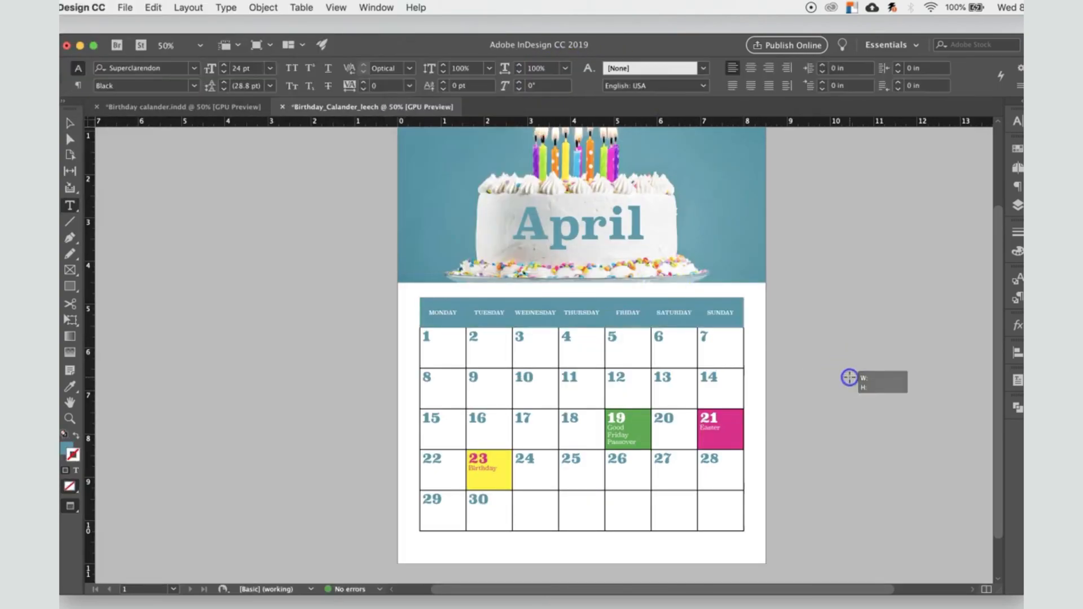
{"action": "left_click_drag", "start_coordinate": [442, 312], "coordinate": [732, 314]}
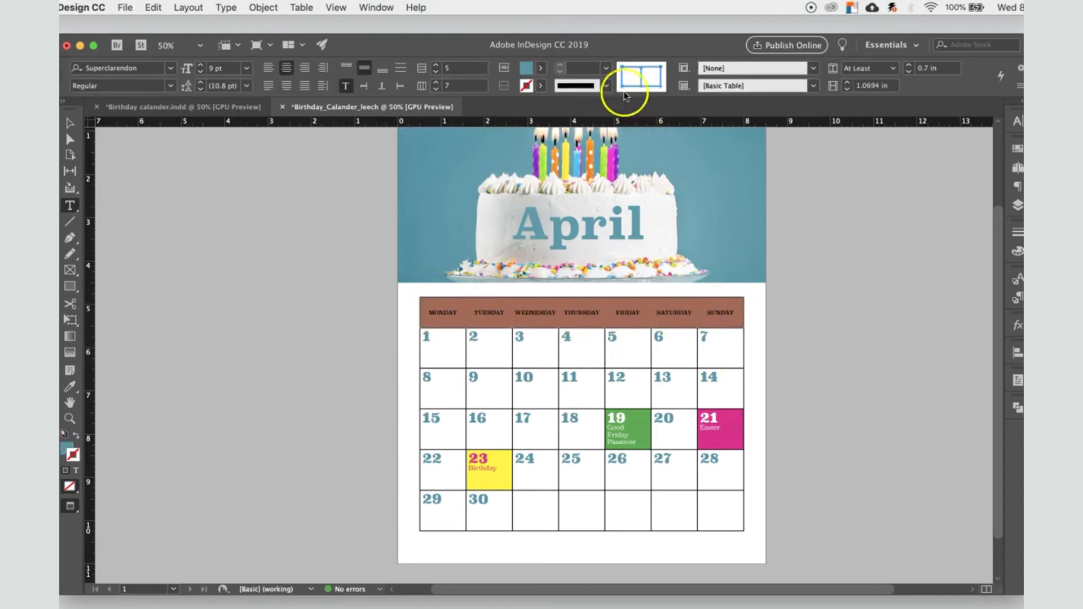
{"action": "left_click", "coordinate": [70, 122]}
{"action": "left_click", "coordinate": [210, 242]}
{"action": "left_click", "coordinate": [882, 372]}
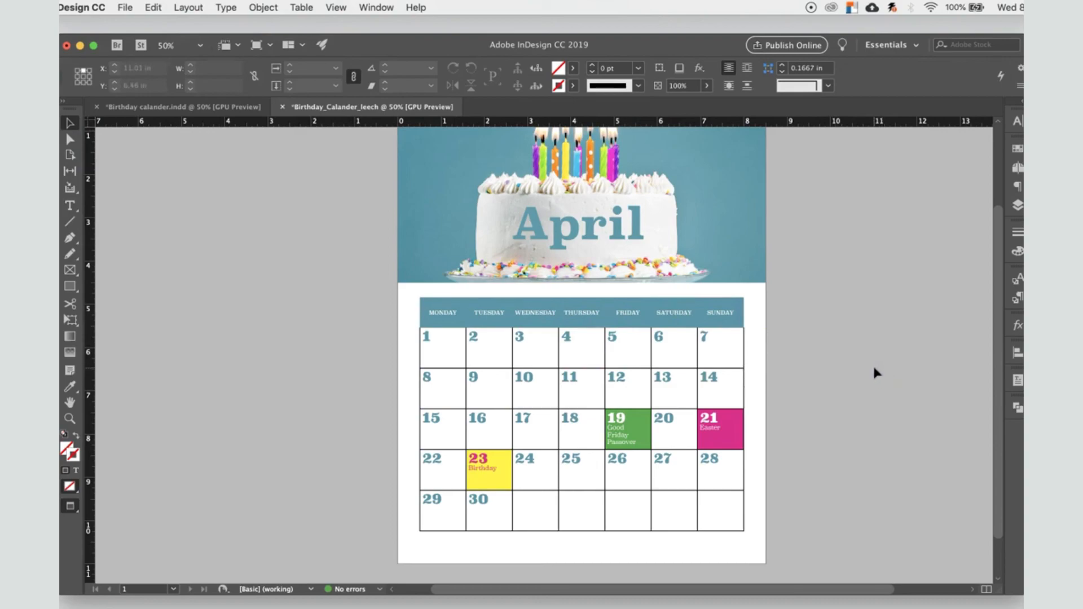
{"action": "left_click", "coordinate": [814, 389]}
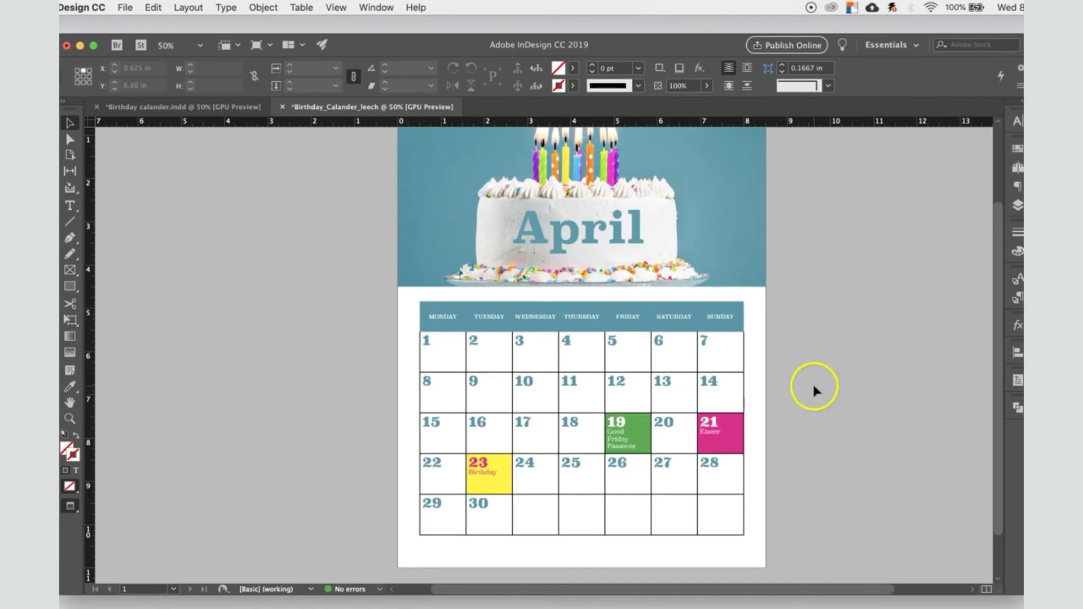